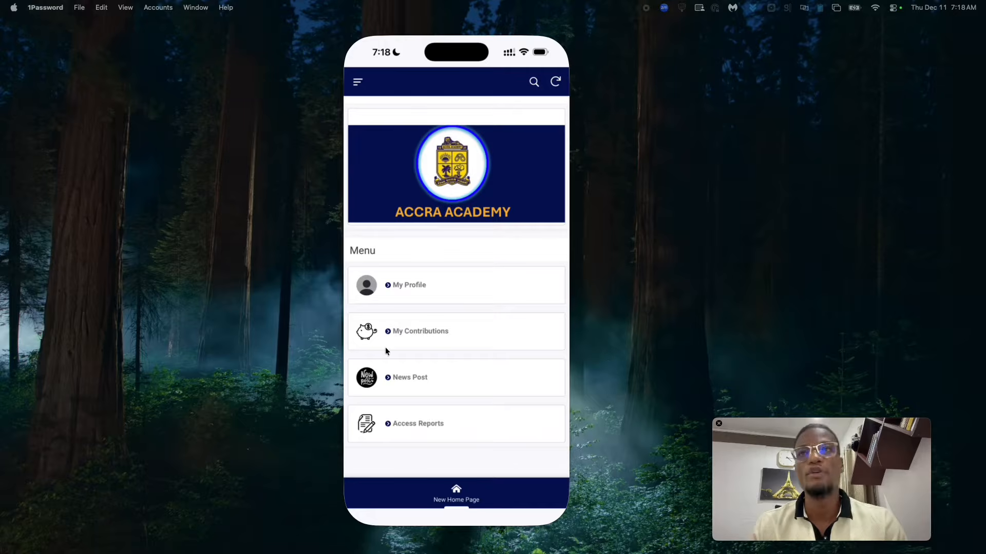
# - In the mirrored app, open My Profile > My Account, then return and collapse My Profile
pyautogui.click(386, 288)
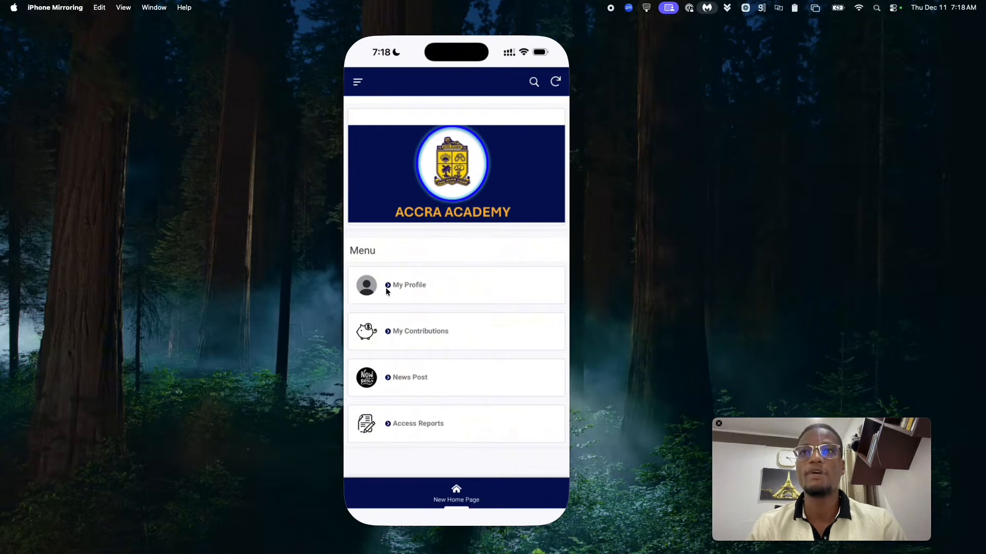
pyautogui.click(386, 288)
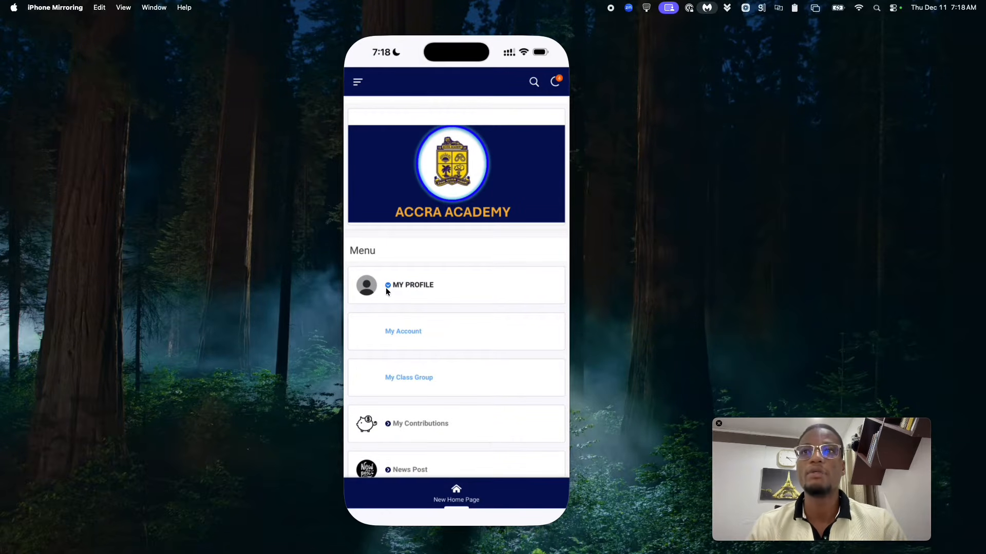
pyautogui.click(403, 332)
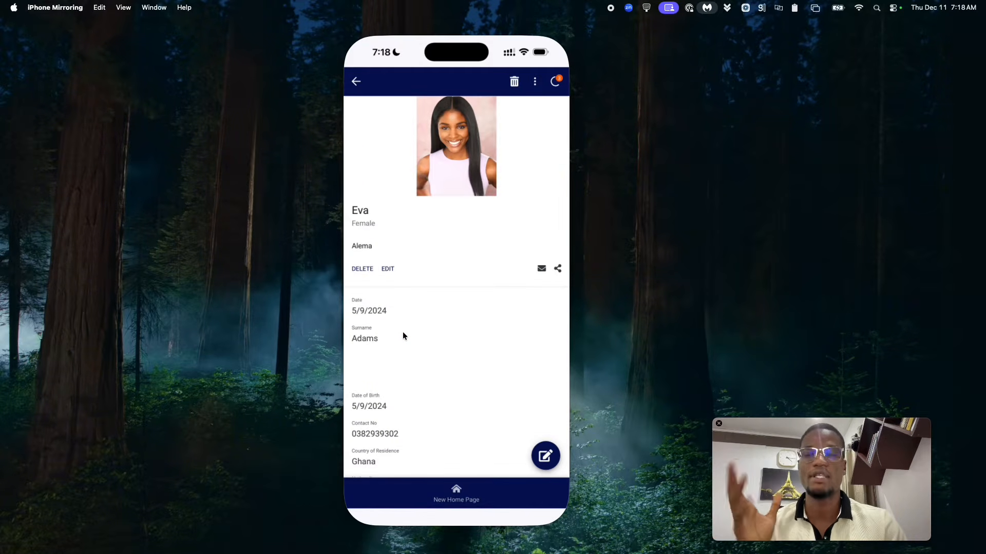
pyautogui.click(356, 89)
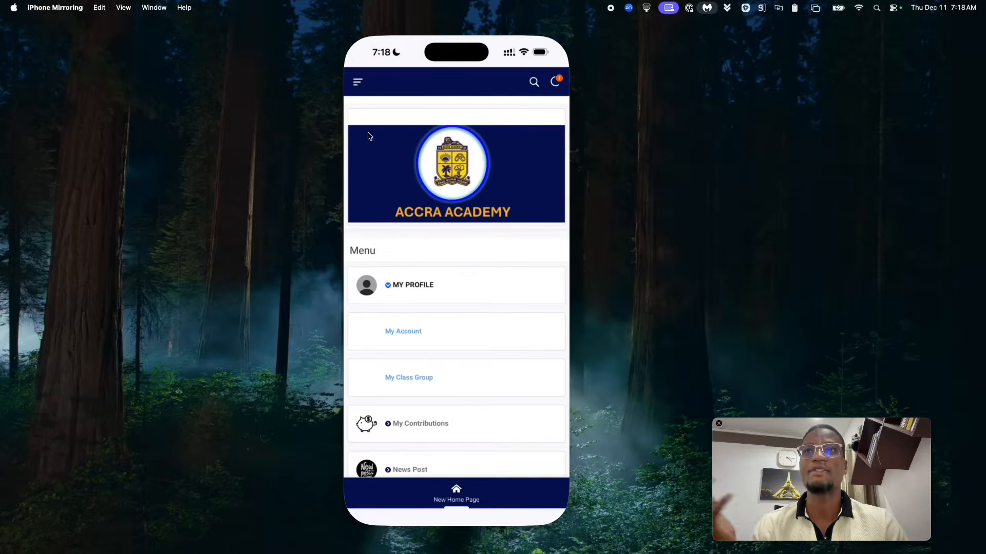
pyautogui.click(389, 290)
# - Open My Contributions > Make a Contribution, then cancel the form
pyautogui.click(387, 332)
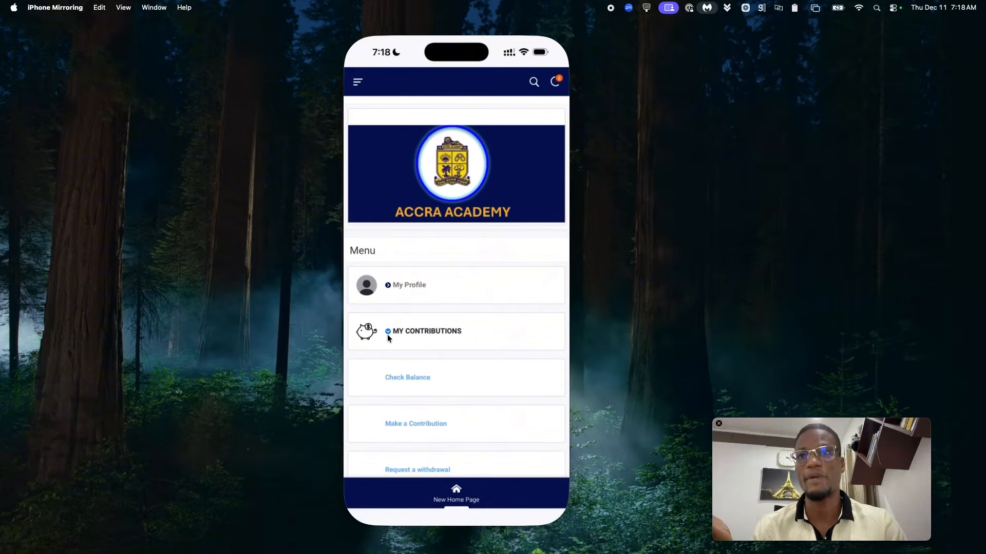
pyautogui.click(405, 408)
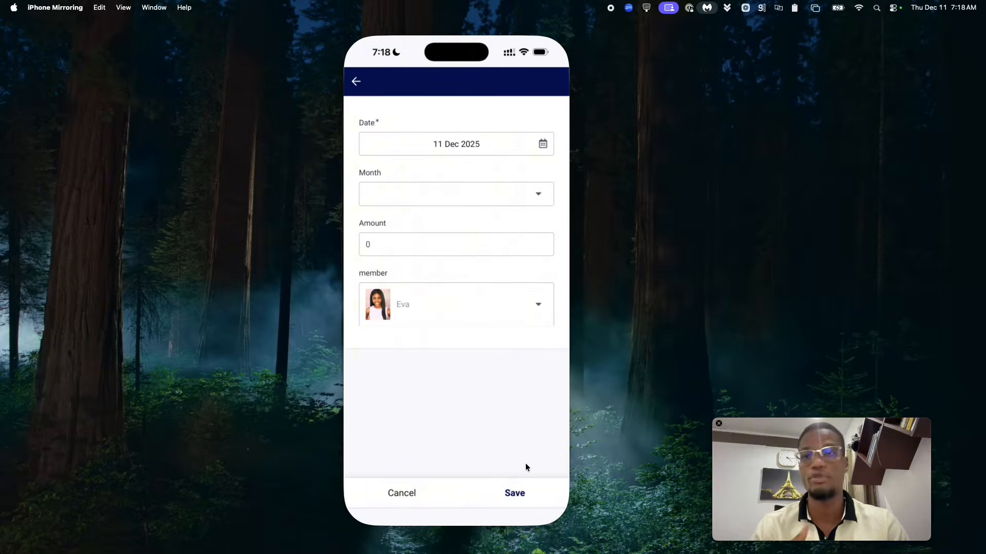
pyautogui.click(405, 502)
# - Expand News Post and open the Academic News feed
pyautogui.scroll(-3, 457, 359)
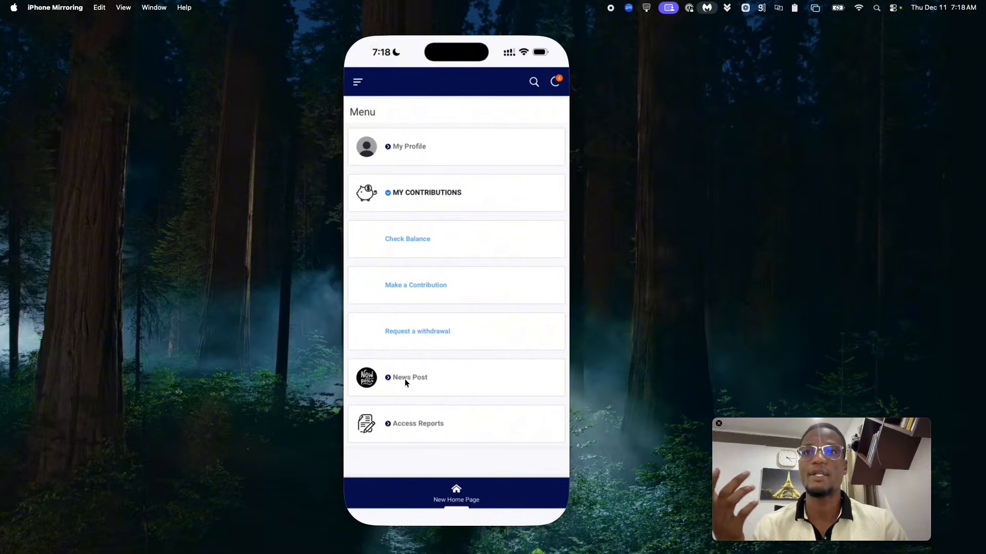
pyautogui.click(381, 384)
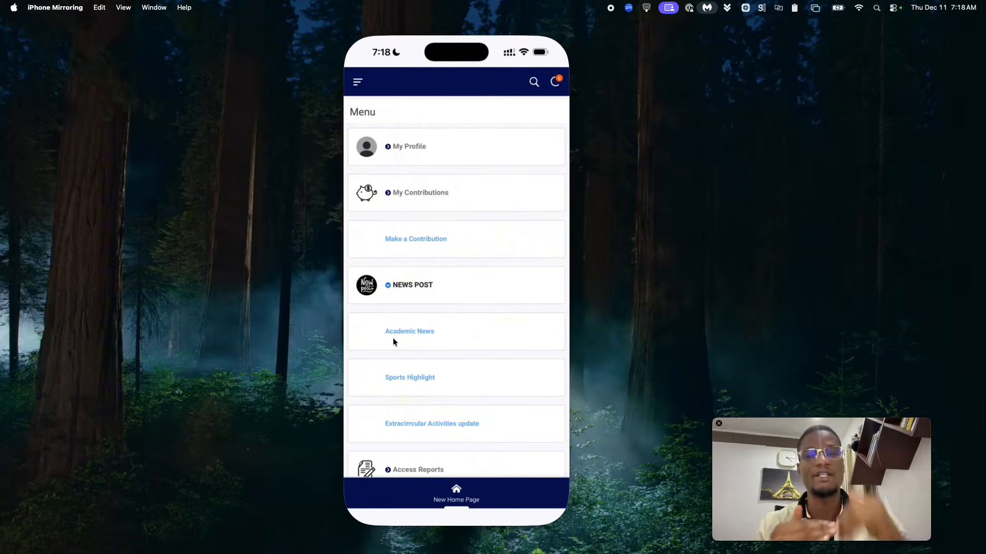
pyautogui.click(409, 339)
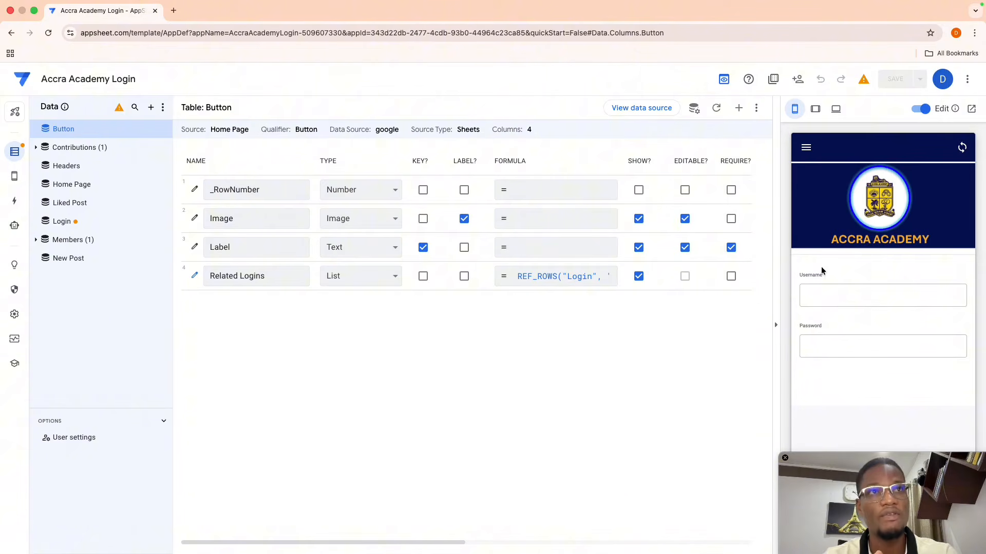
# - Enter the username and password in the preview's login screen, correcting the mistyped password
pyautogui.click(813, 301)
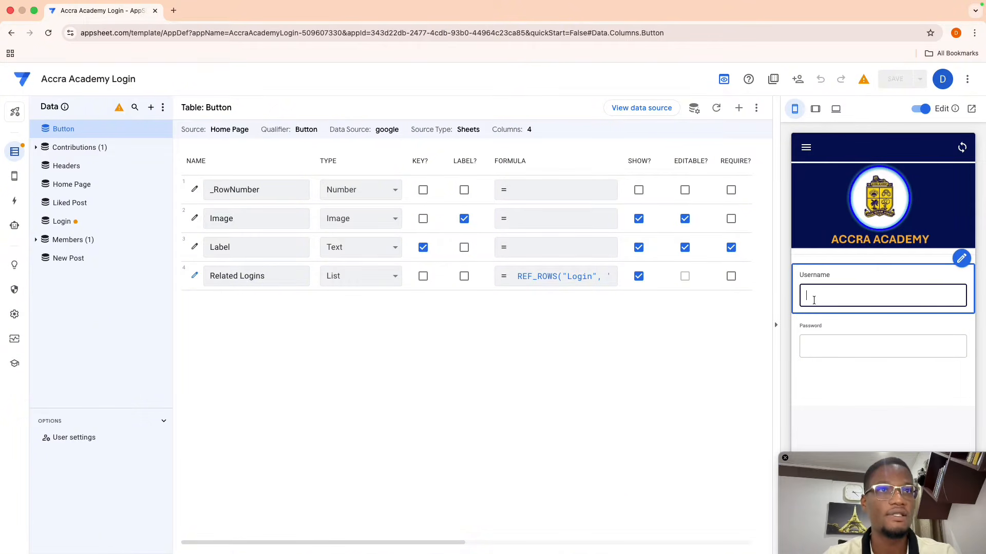
pyautogui.write('danoy')
pyautogui.click(810, 347)
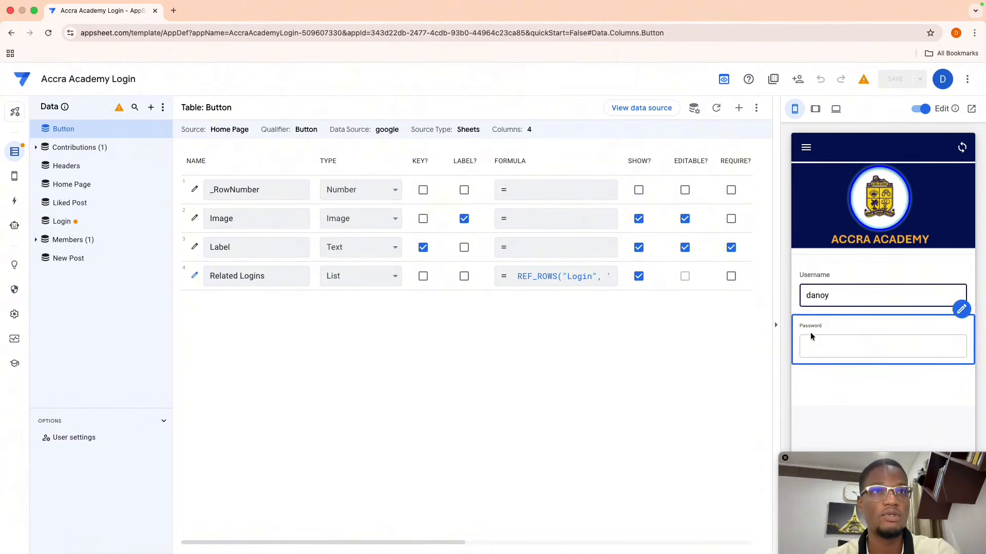
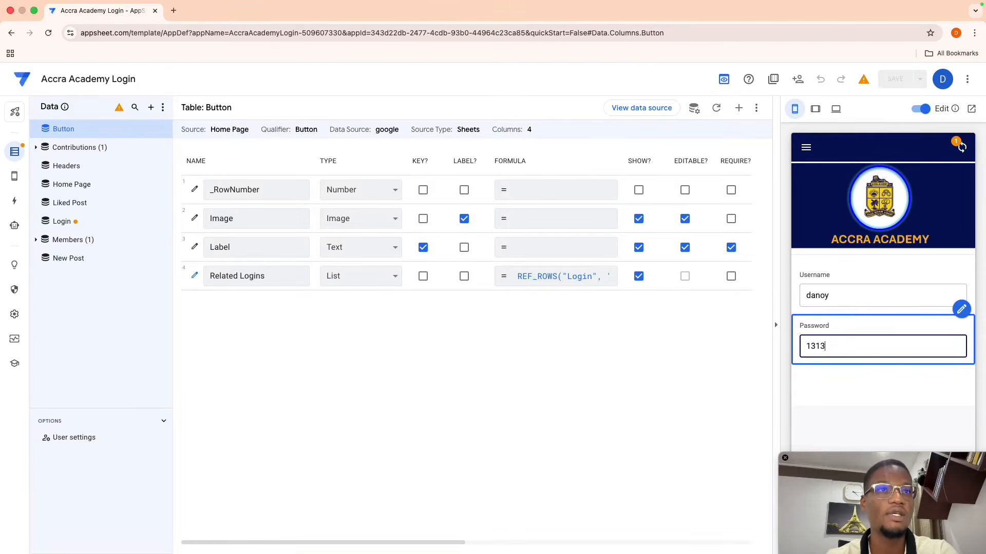
pyautogui.doubleClick(844, 351)
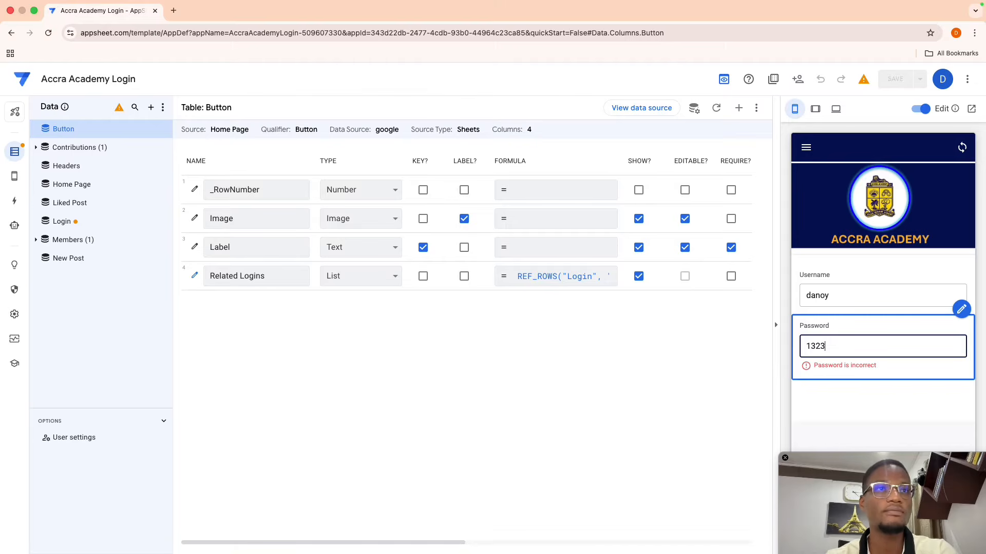
pyautogui.press('BackSpace')
pyautogui.press('BackSpace')
pyautogui.press('BackSpace')
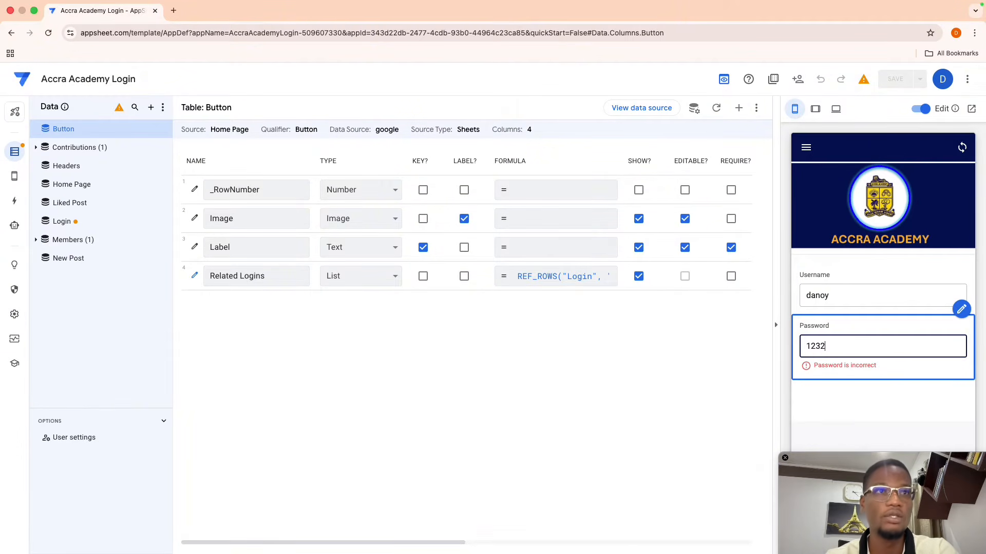
# - Log in to the app preview, then open the app's Home Page source spreadsheet
pyautogui.click(938, 378)
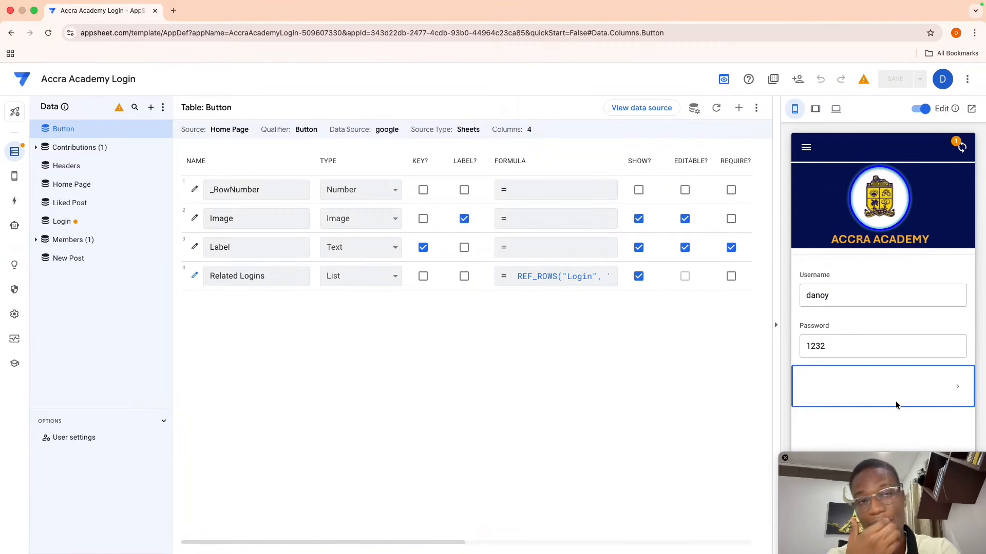
pyautogui.click(814, 394)
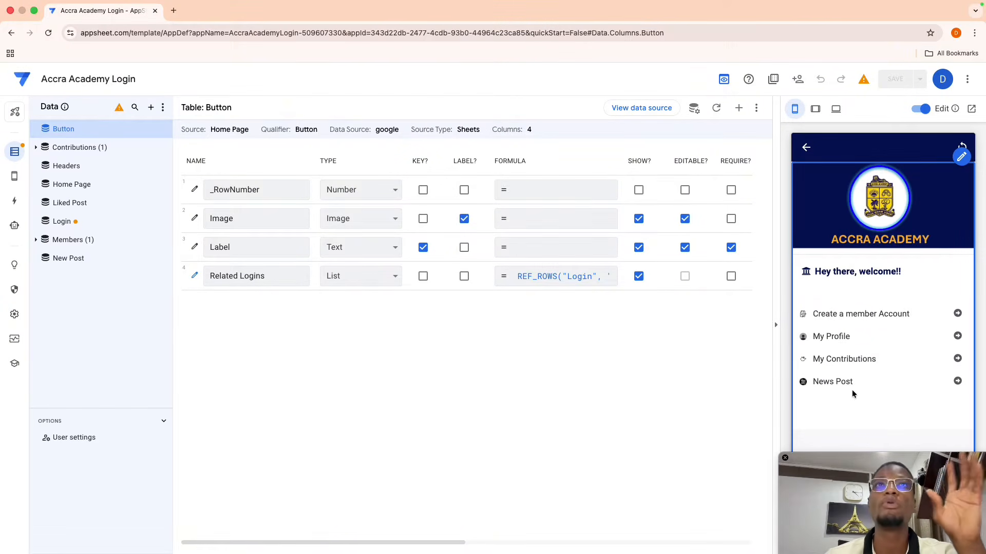
pyautogui.click(633, 114)
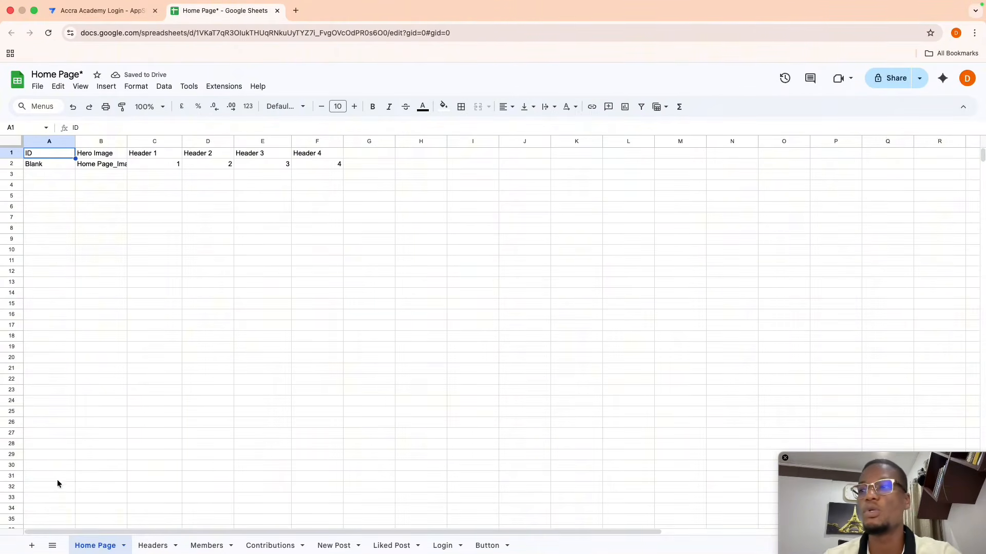
# - Add a new sheet named Menu and zoom the grid to 150%
pyautogui.click(32, 545)
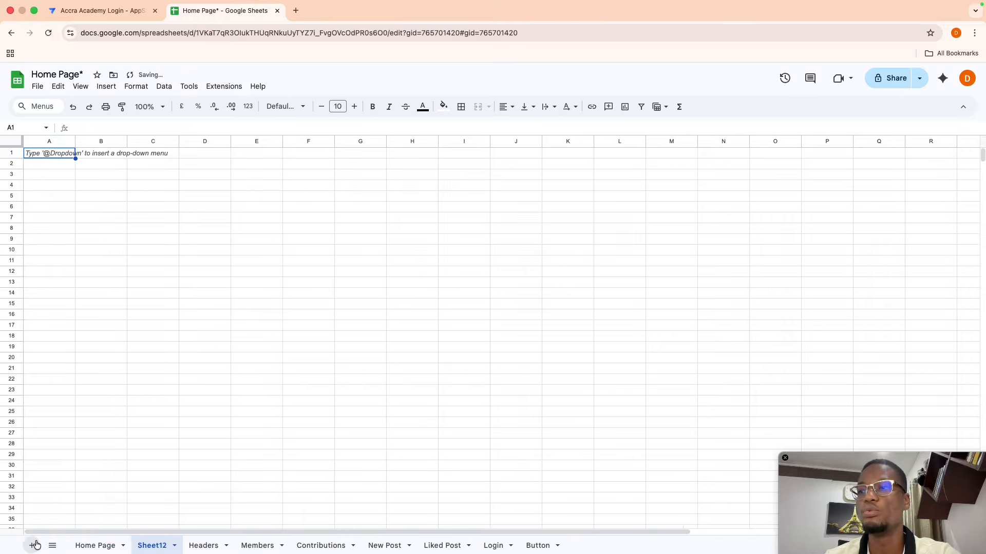
pyautogui.doubleClick(151, 546)
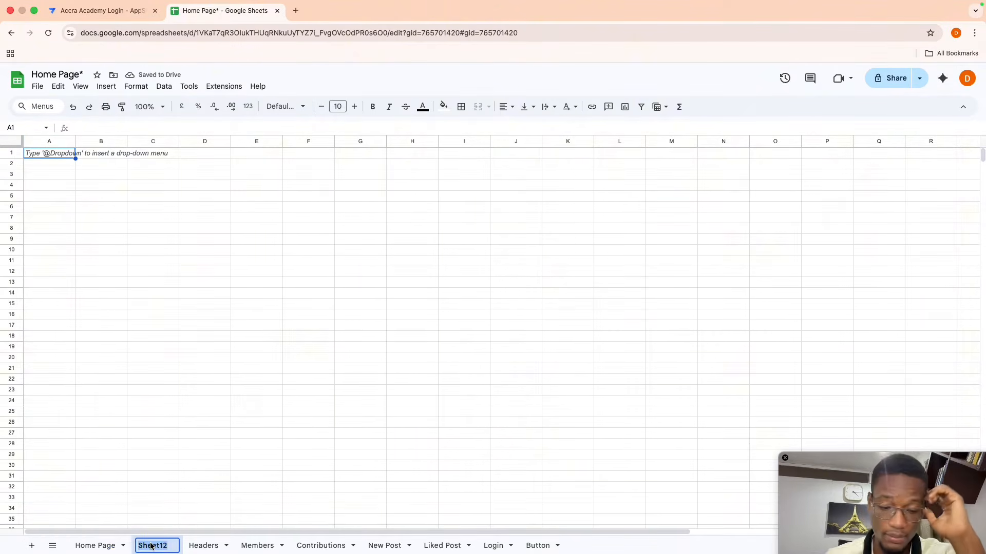
pyautogui.write('Menu')
pyautogui.press('Return')
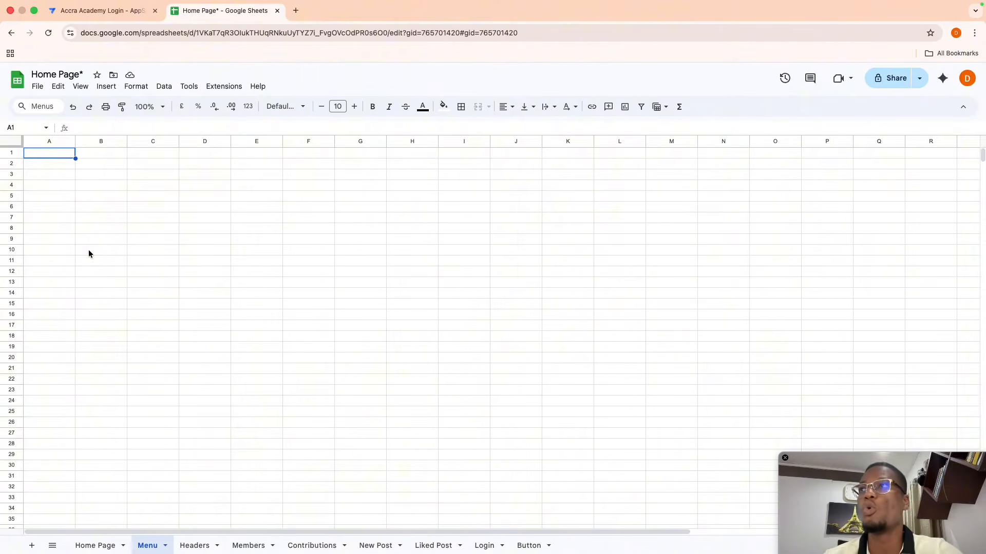
pyautogui.click(156, 107)
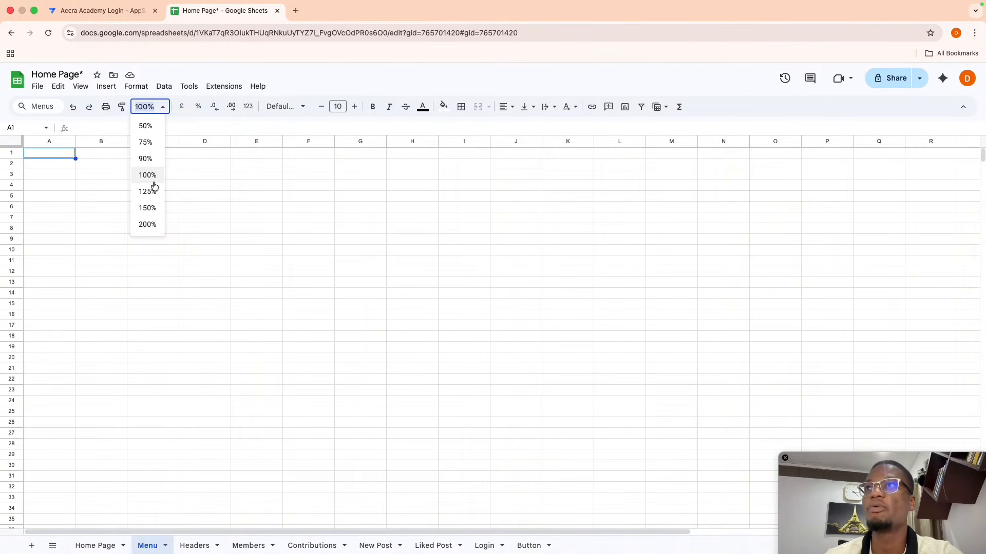
pyautogui.click(155, 209)
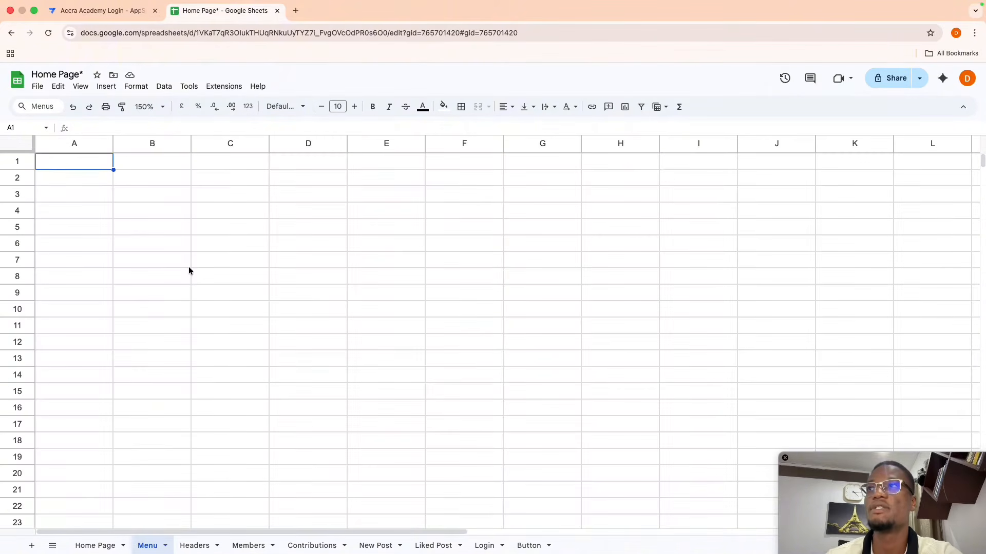
# - Enter headings Header, Image and Type in A1:C1, then go back to the Home Page sheet
pyautogui.write('Header')
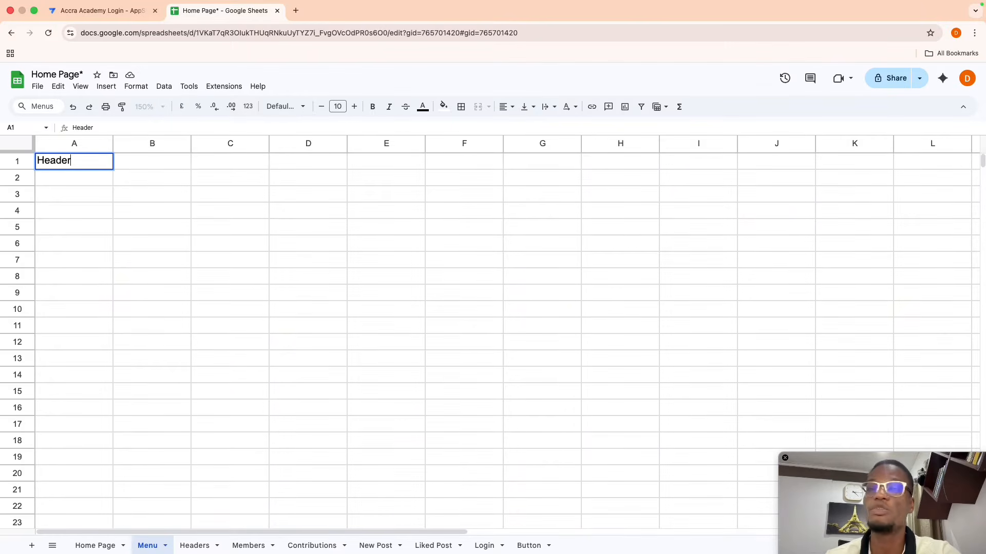
pyautogui.press('Return')
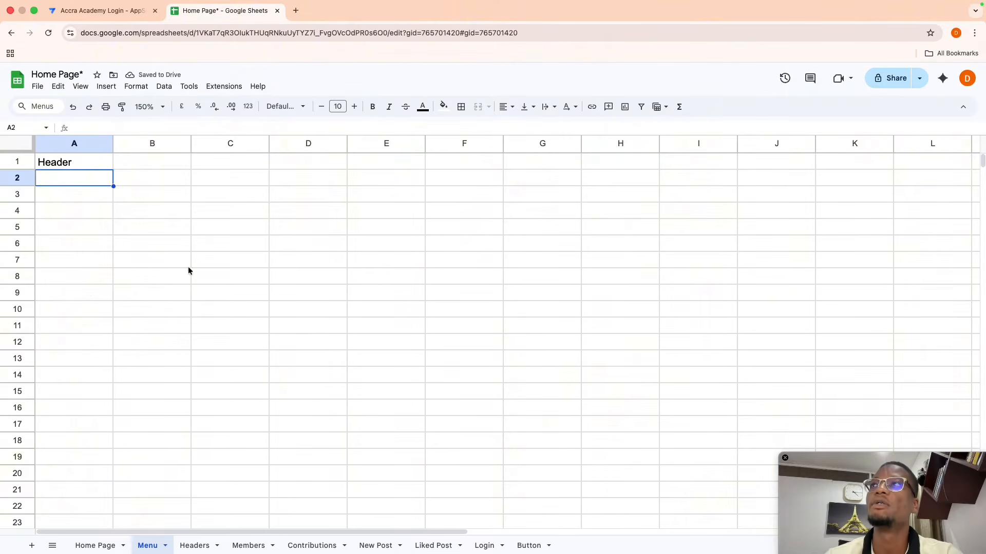
pyautogui.click(128, 161)
pyautogui.write('Image')
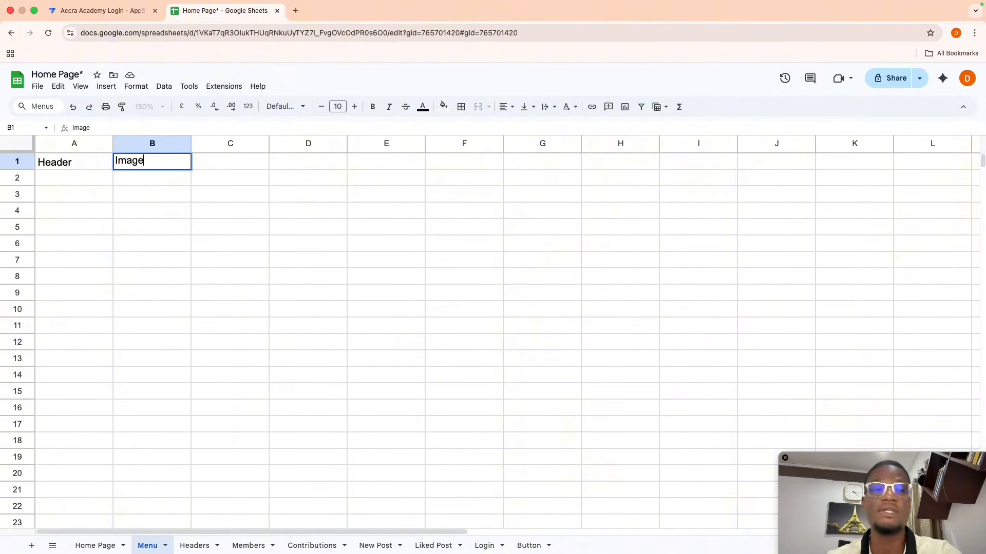
pyautogui.press('Return')
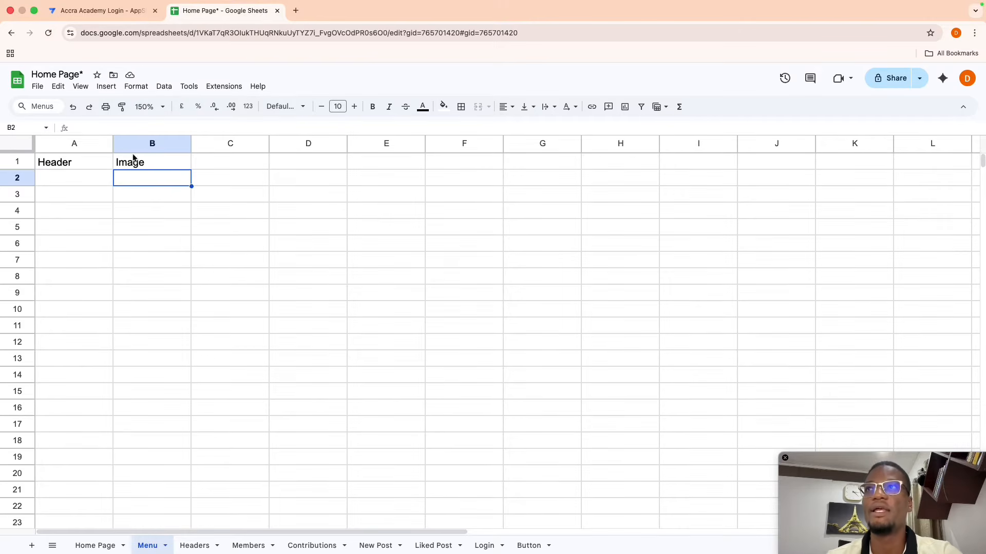
pyautogui.click(206, 162)
pyautogui.write('Type')
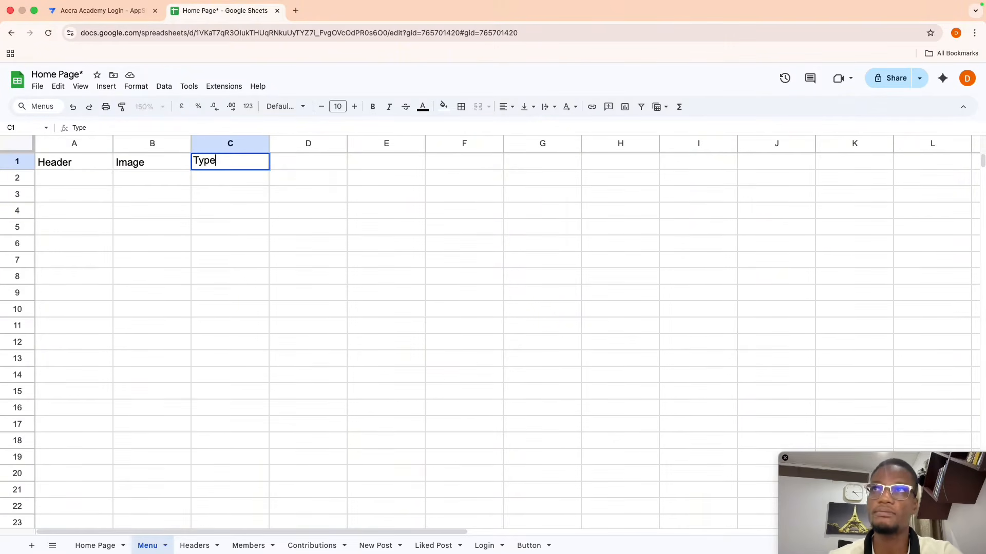
pyautogui.press('Return')
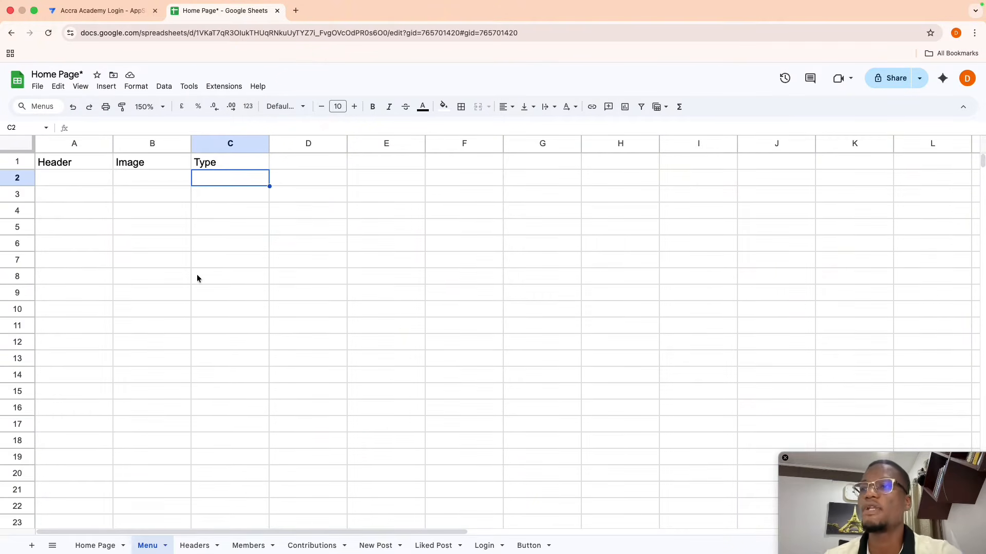
pyautogui.click(95, 545)
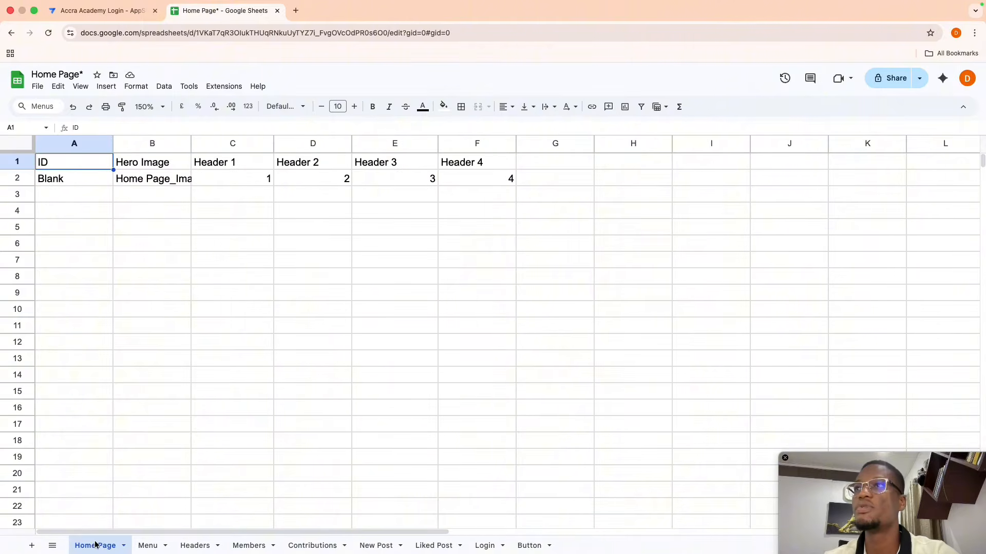
# - Copy My Profile, My Contributions and News Post from the Headers sheet into Menu A2, then widen column A
pyautogui.click(193, 546)
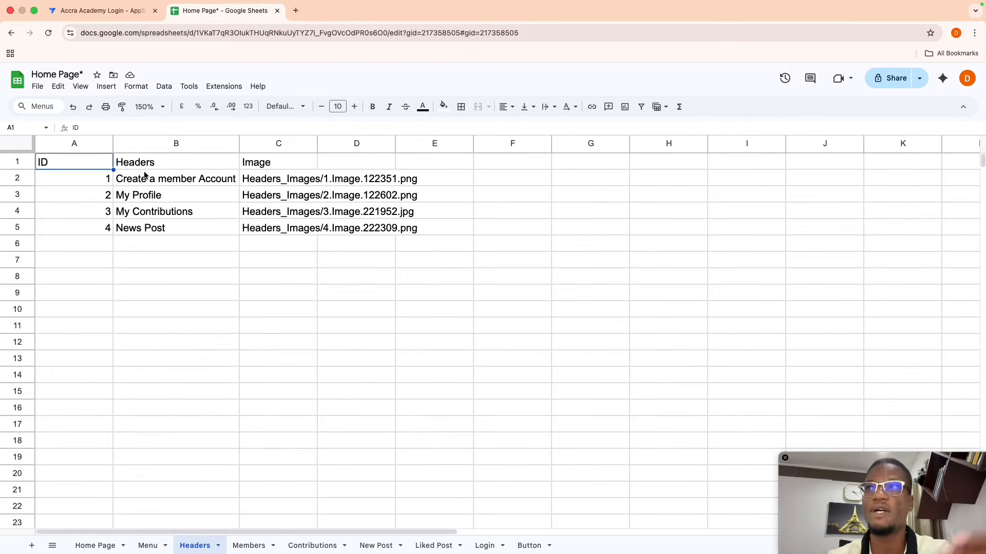
pyautogui.moveTo(145, 194); pyautogui.dragTo(201, 236)
pyautogui.hotkey('ctrl', 'c')
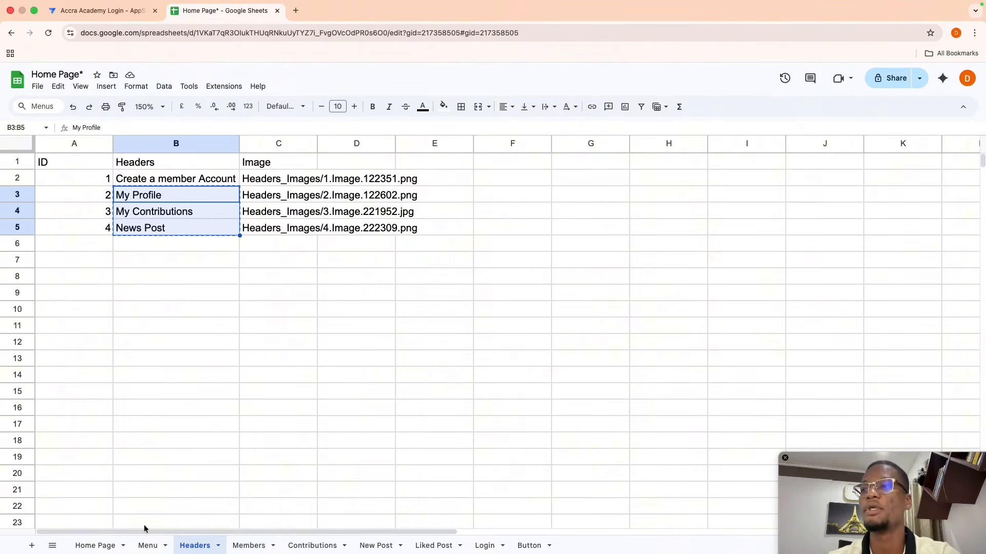
pyautogui.click(148, 546)
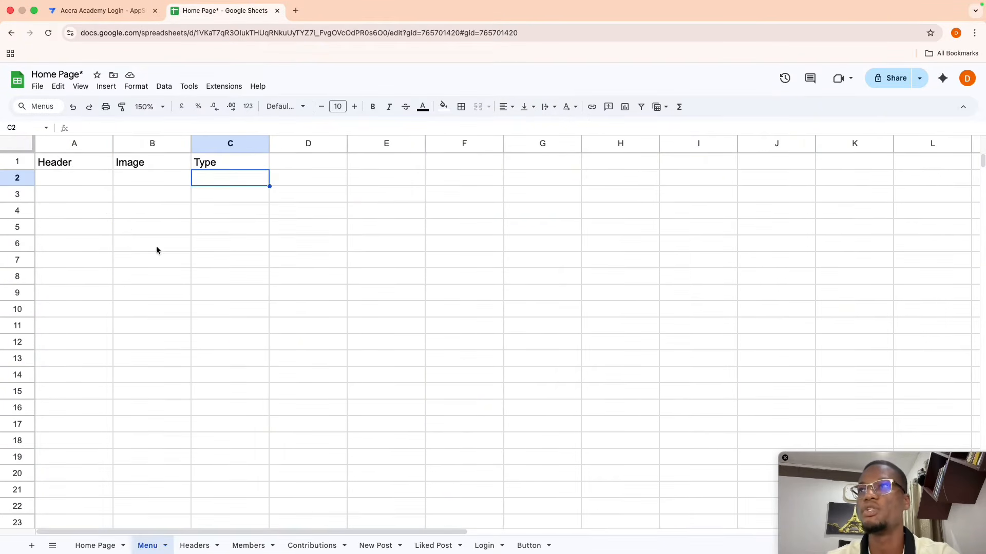
pyautogui.click(72, 181)
pyautogui.hotkey('ctrl', 'v')
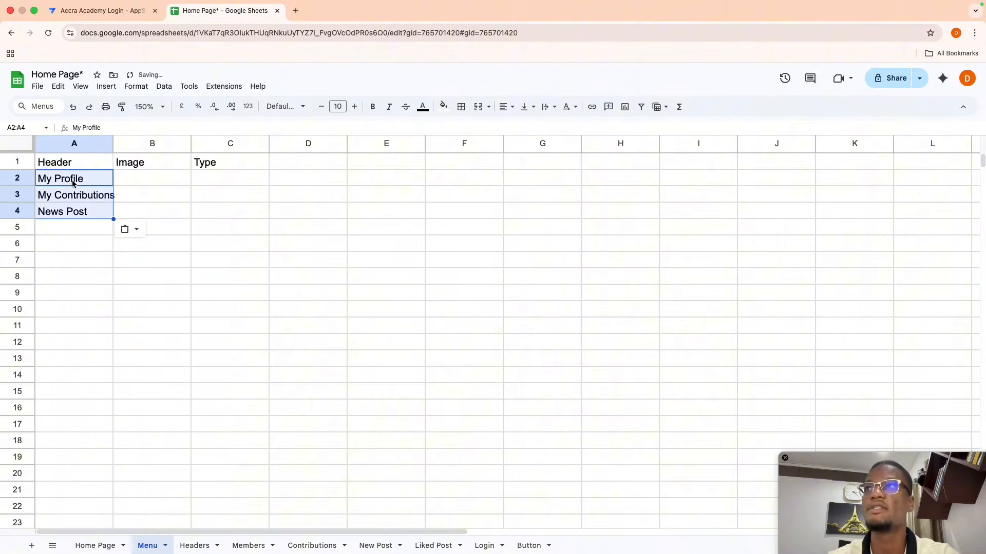
pyautogui.click(139, 200)
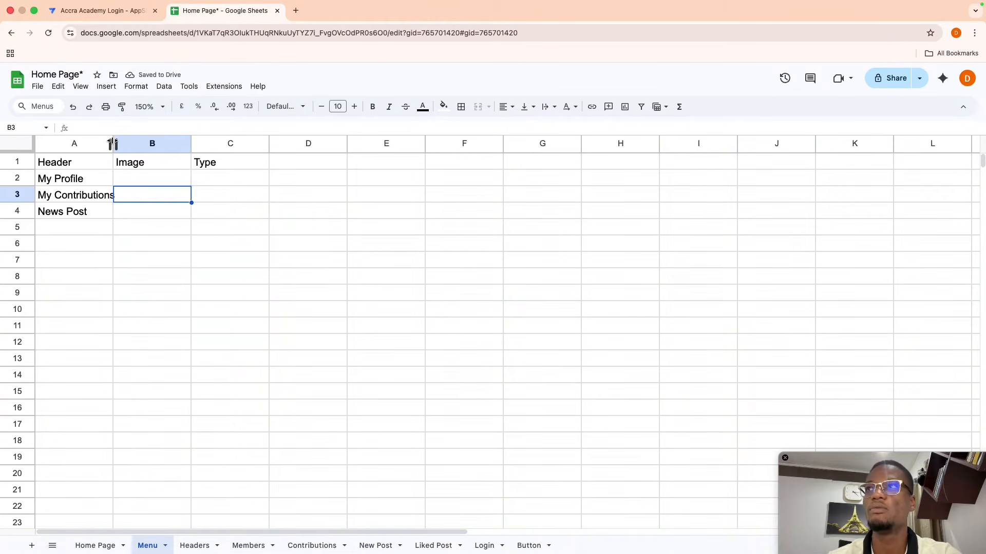
pyautogui.moveTo(113, 143); pyautogui.dragTo(127, 143)
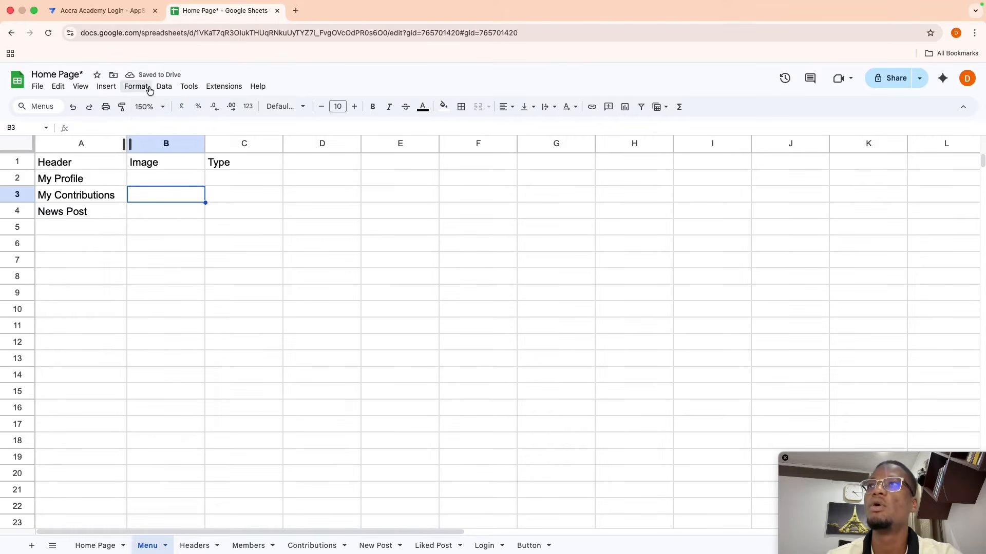
# - Add a Google Sheets data source in AppSheet by searching for and choosing the Home Page spreadsheet
pyautogui.click(92, 13)
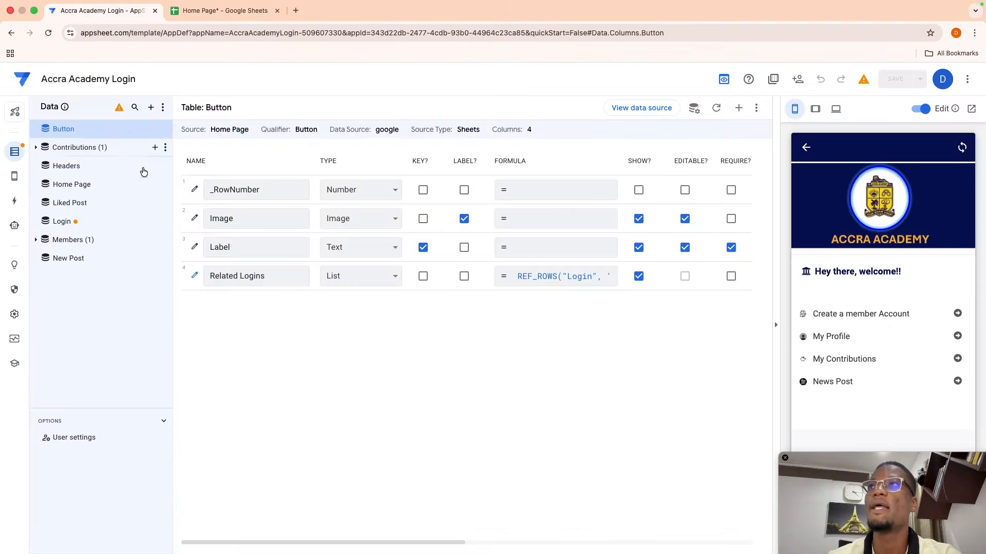
pyautogui.click(151, 109)
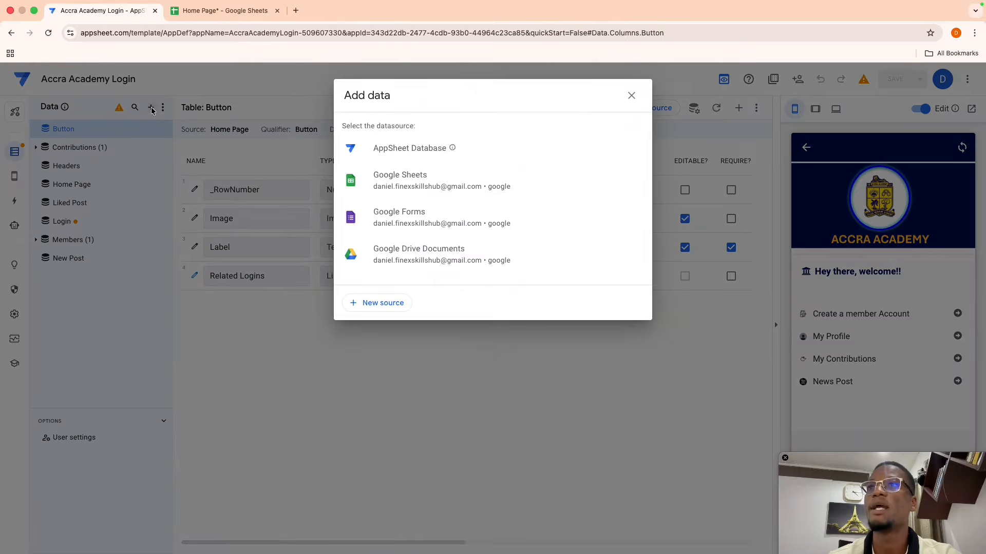
pyautogui.click(409, 180)
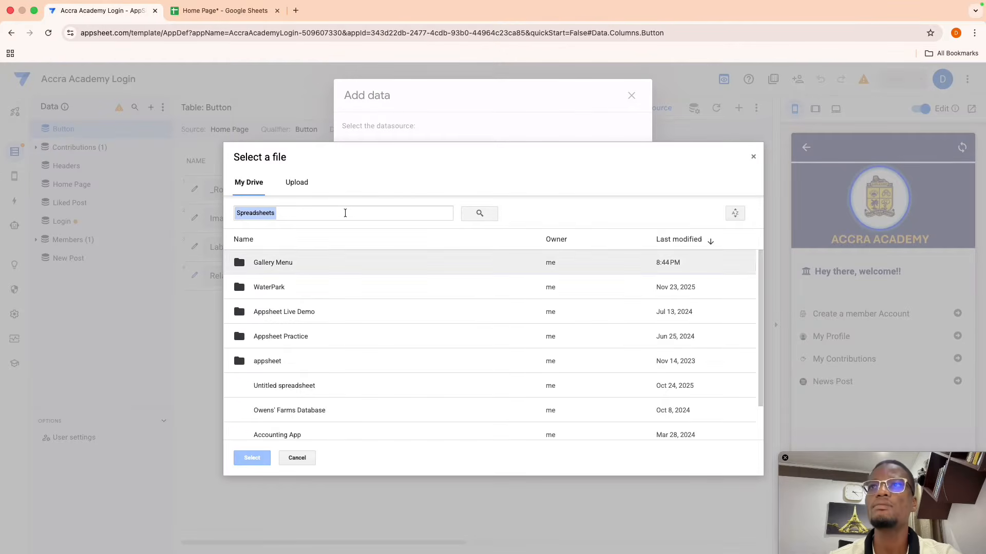
pyautogui.click(345, 213)
pyautogui.write('homep')
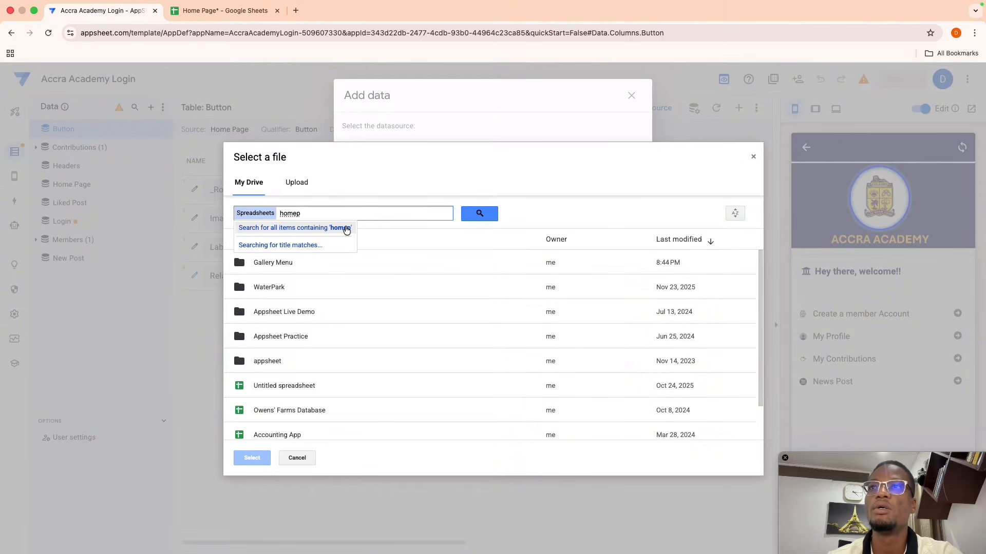
pyautogui.write('age')
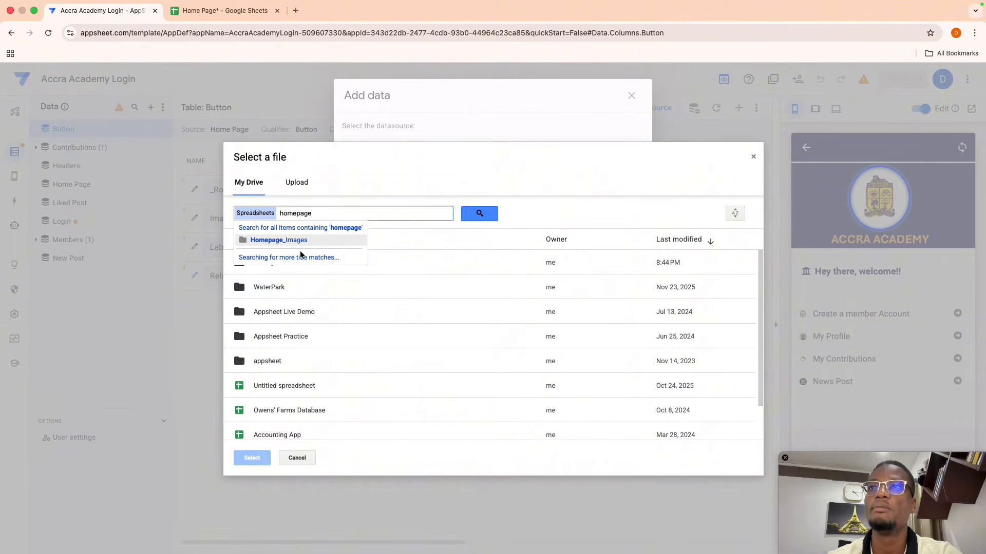
pyautogui.click(297, 215)
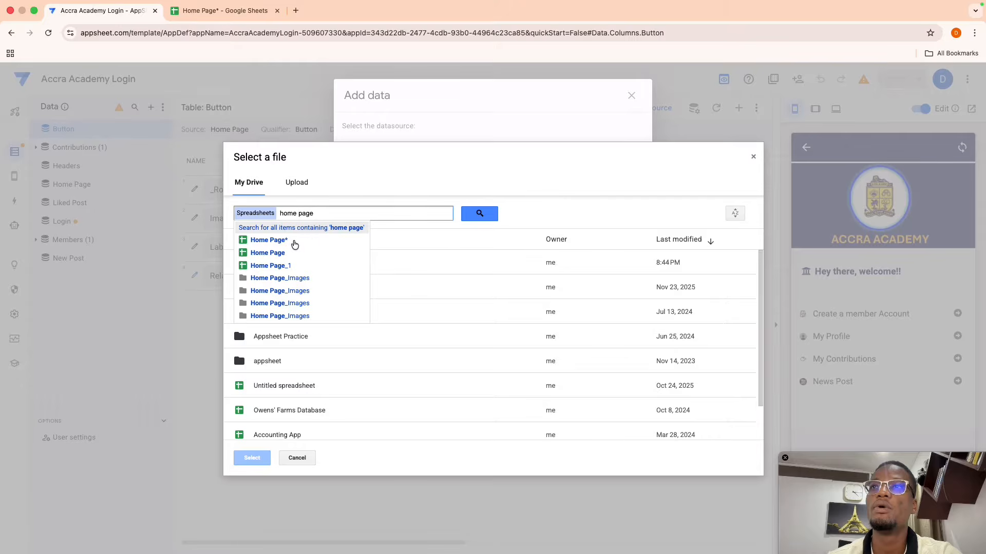
pyautogui.click(290, 239)
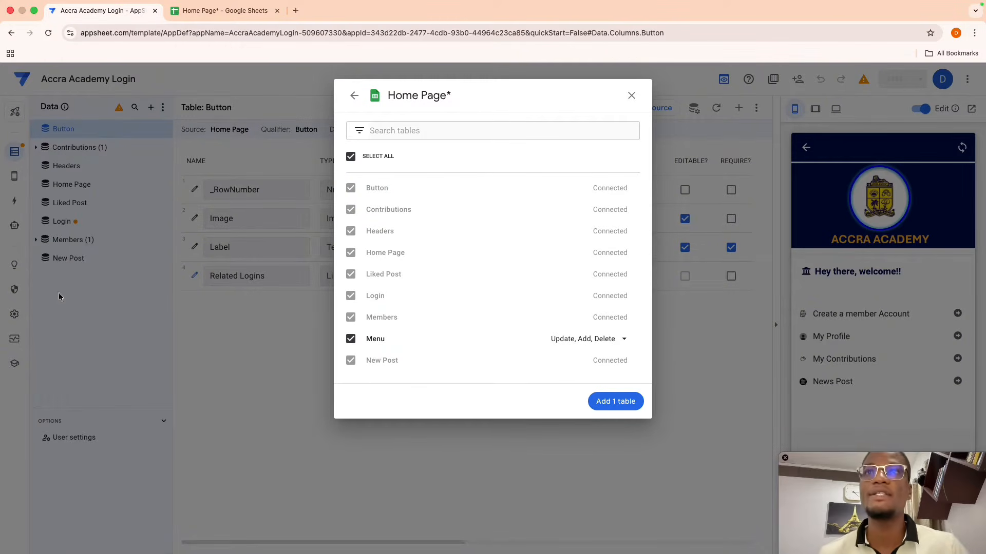
# - Add the Menu sheet as a table and review its Header, Image and Type columns
pyautogui.click(612, 400)
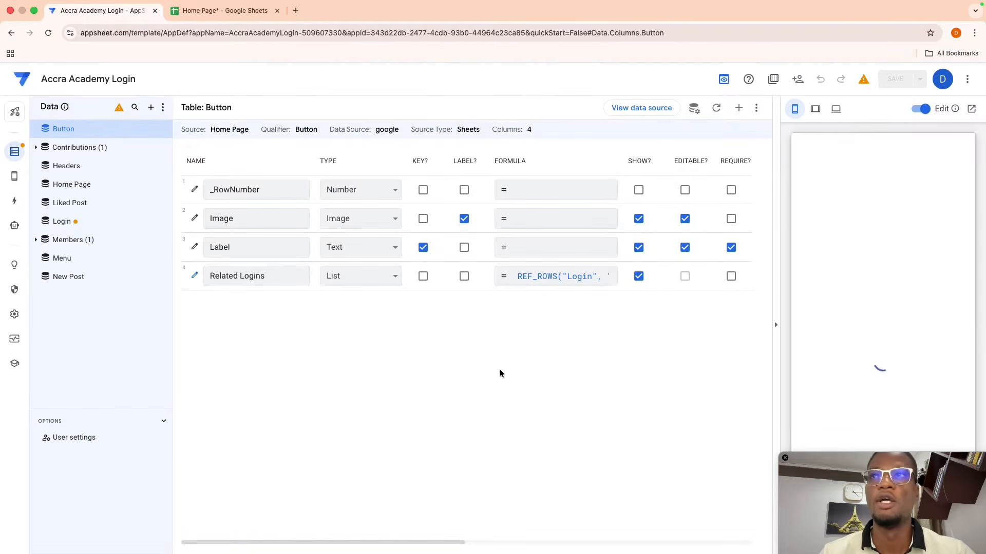
pyautogui.click(93, 262)
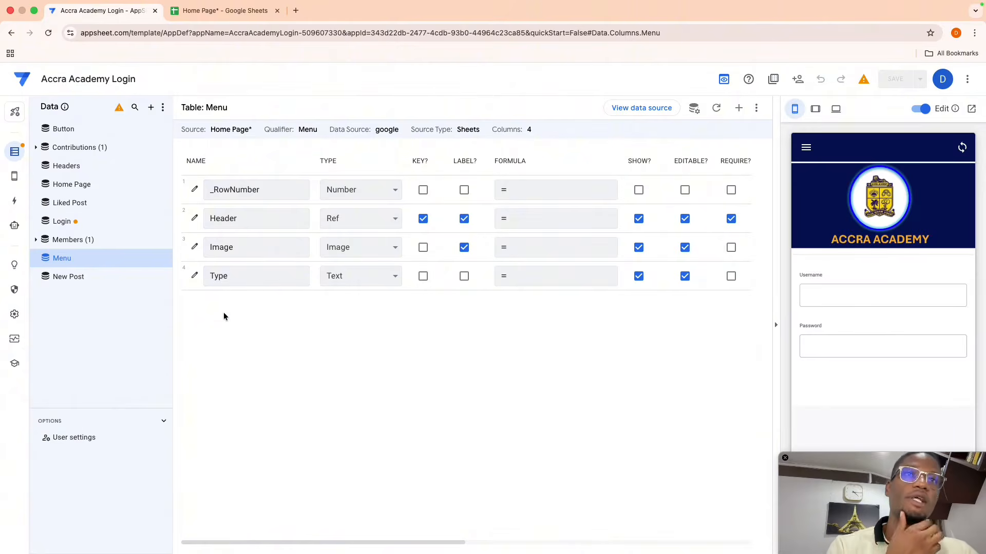
pyautogui.click(13, 178)
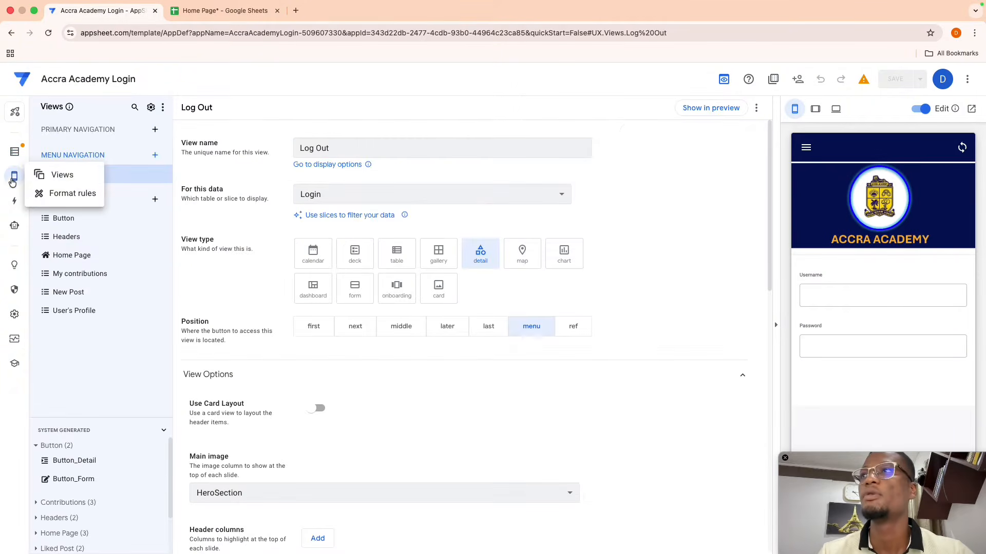
# - Create a new blank view based on the Menu table
pyautogui.click(155, 154)
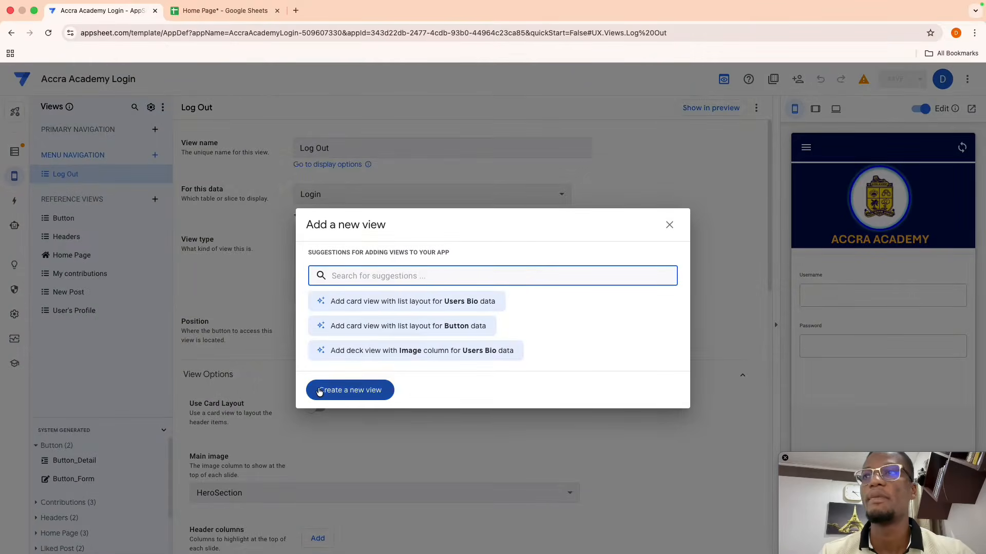
pyautogui.click(320, 391)
pyautogui.click(345, 194)
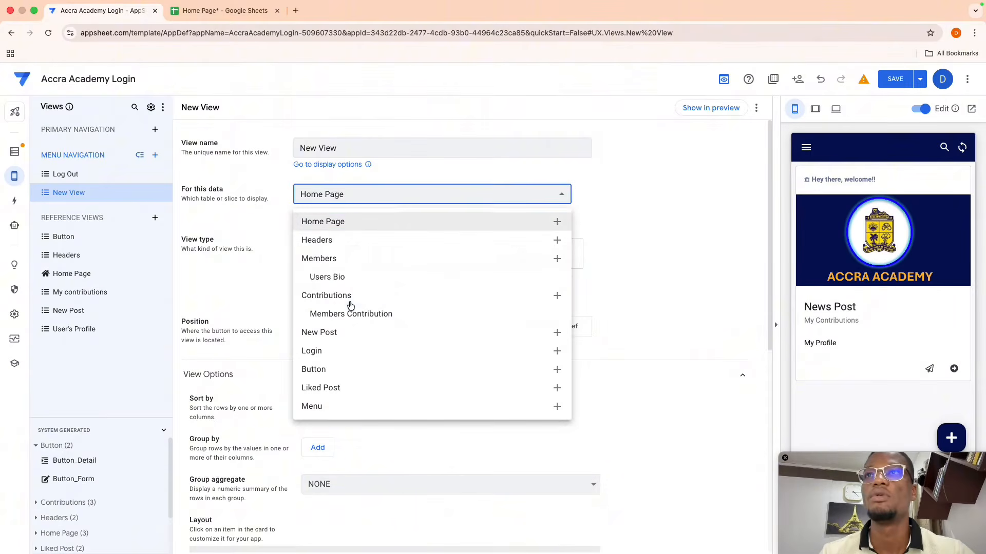
pyautogui.click(340, 408)
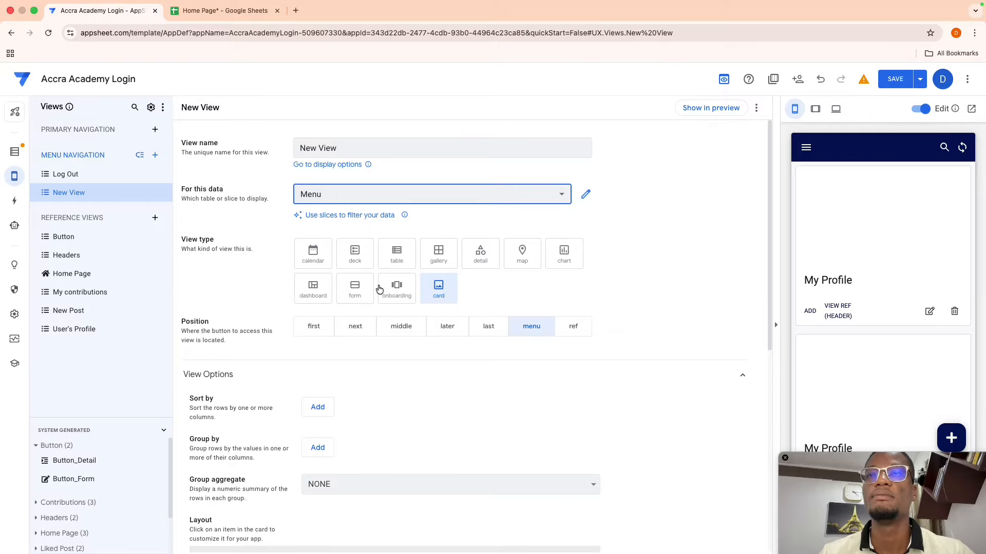
# - Give the view a photo card layout with image set to None, and save it
pyautogui.scroll(-5, 488, 287)
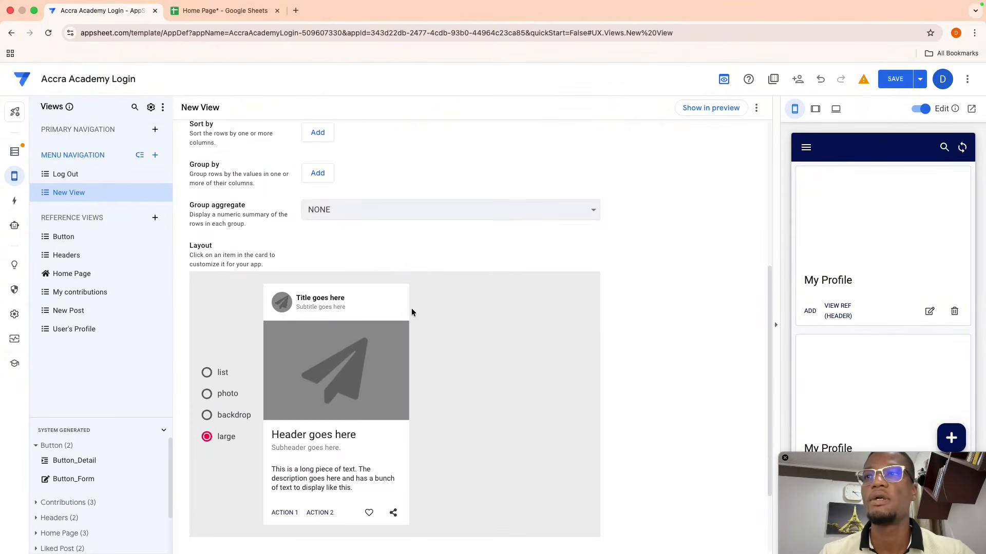
pyautogui.click(221, 400)
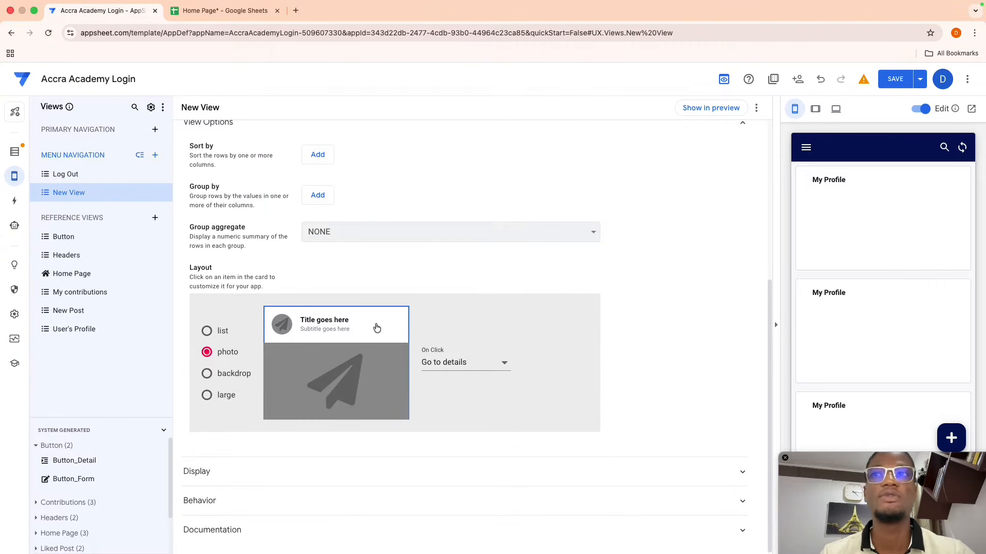
pyautogui.click(307, 366)
pyautogui.click(462, 345)
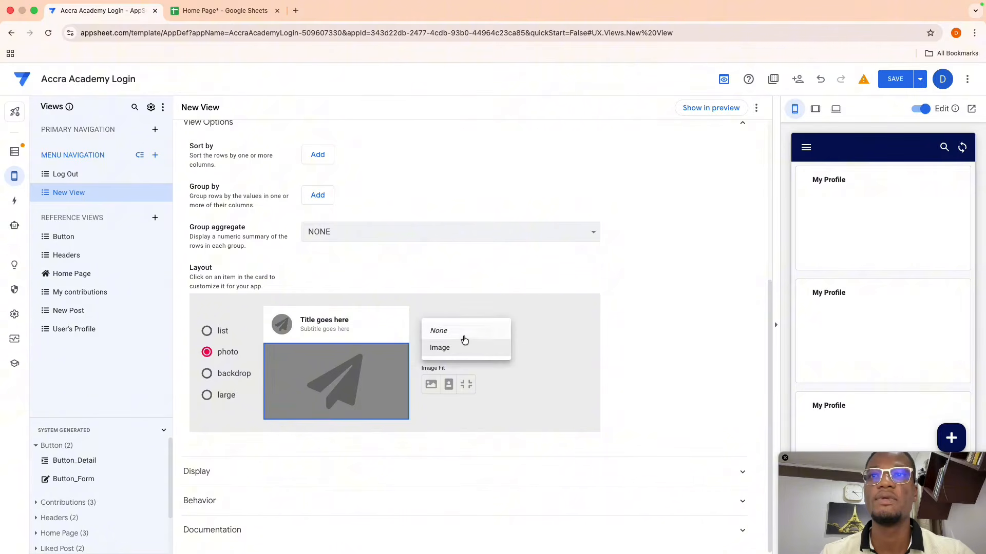
pyautogui.click(465, 334)
pyautogui.scroll(3, 550, 301)
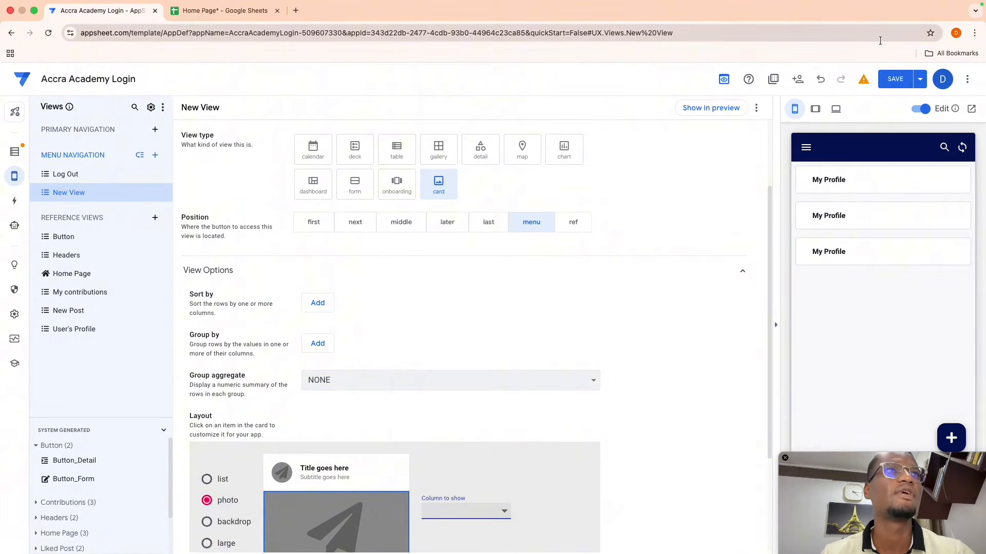
pyautogui.click(895, 76)
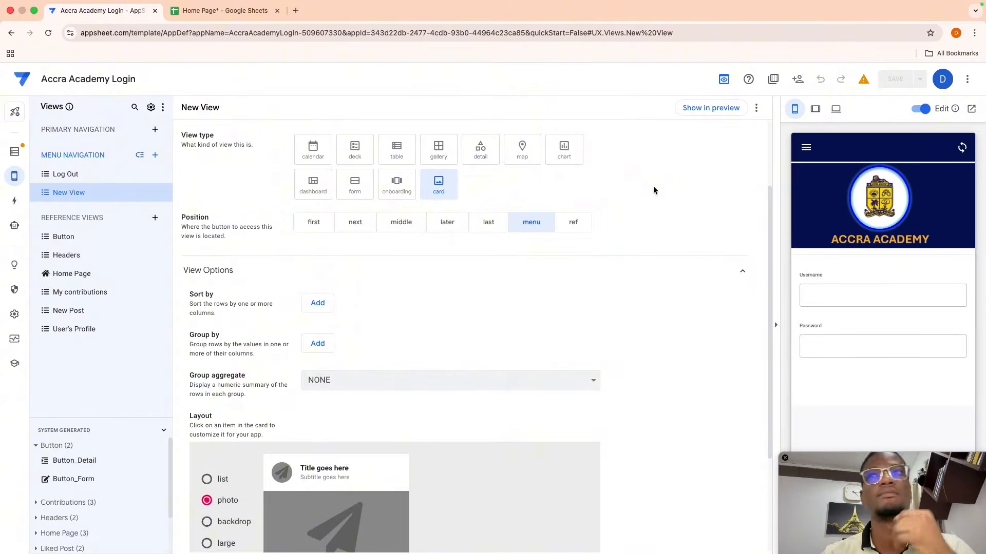
# - Show the new view in the preview, where three My Profile cards appear
pyautogui.click(710, 108)
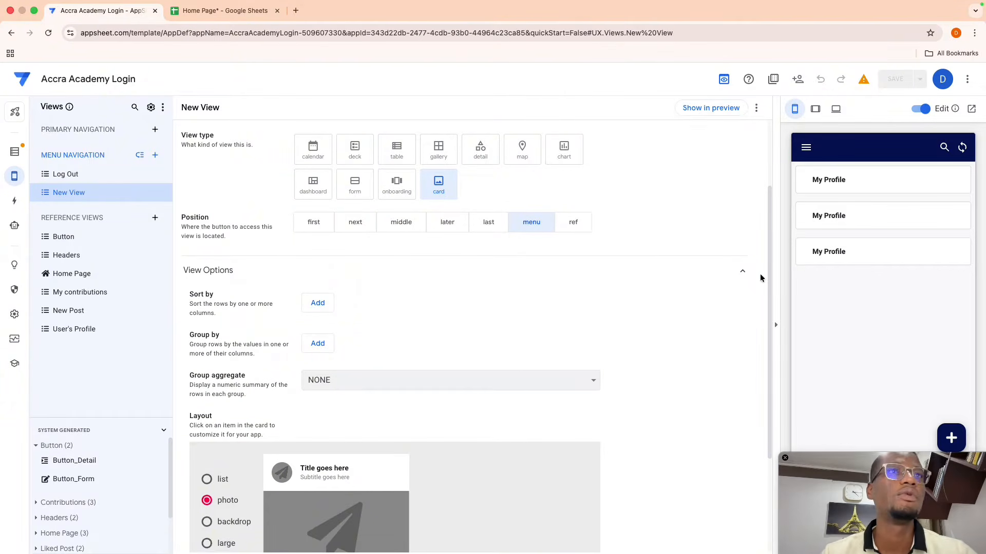
pyautogui.scroll(-3, 656, 306)
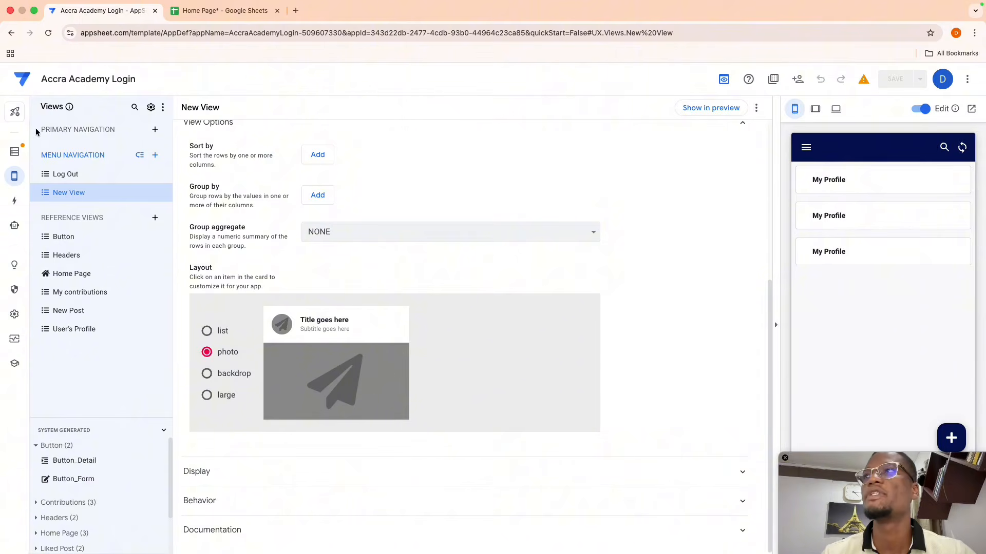
pyautogui.click(14, 152)
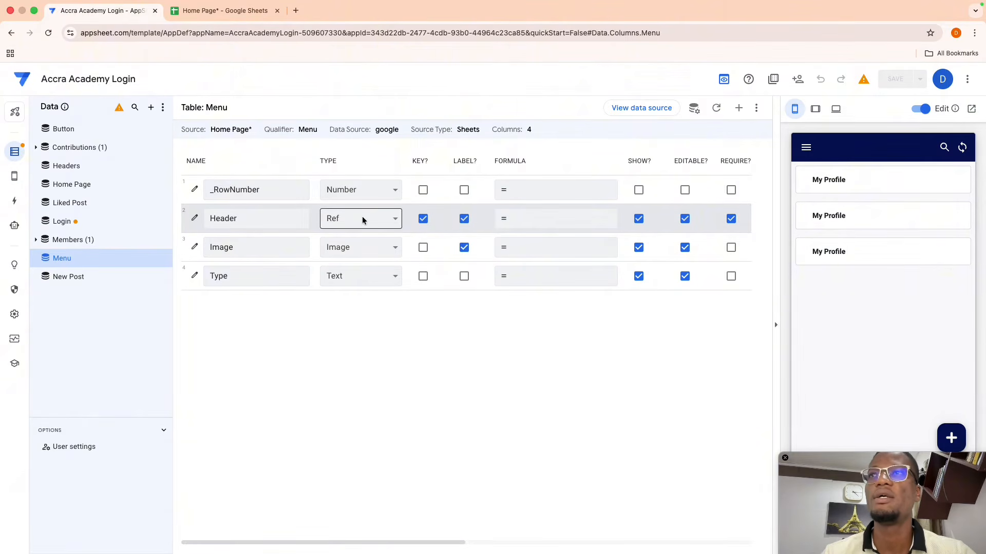
# - Change the Menu table's Header column type from Ref to Text and save
pyautogui.click(333, 221)
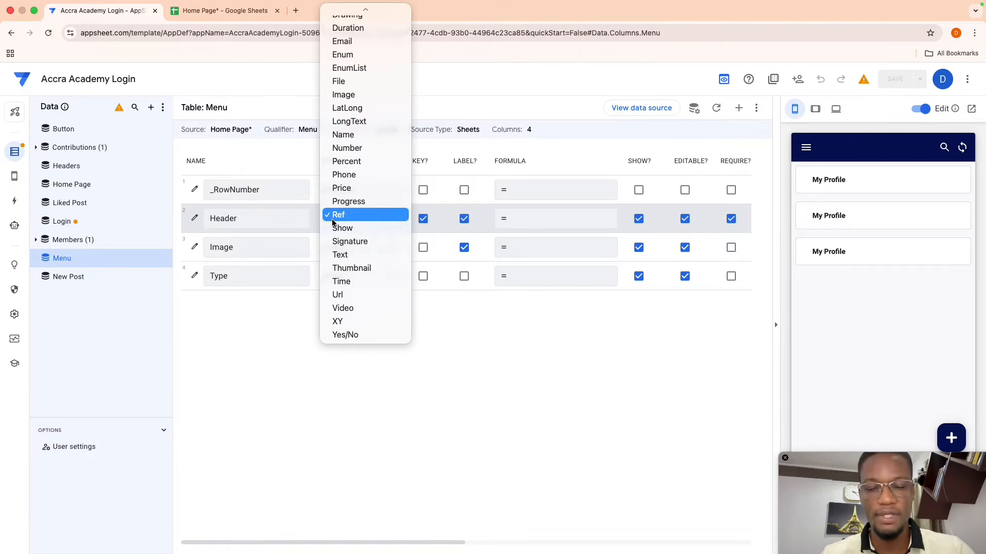
pyautogui.click(340, 255)
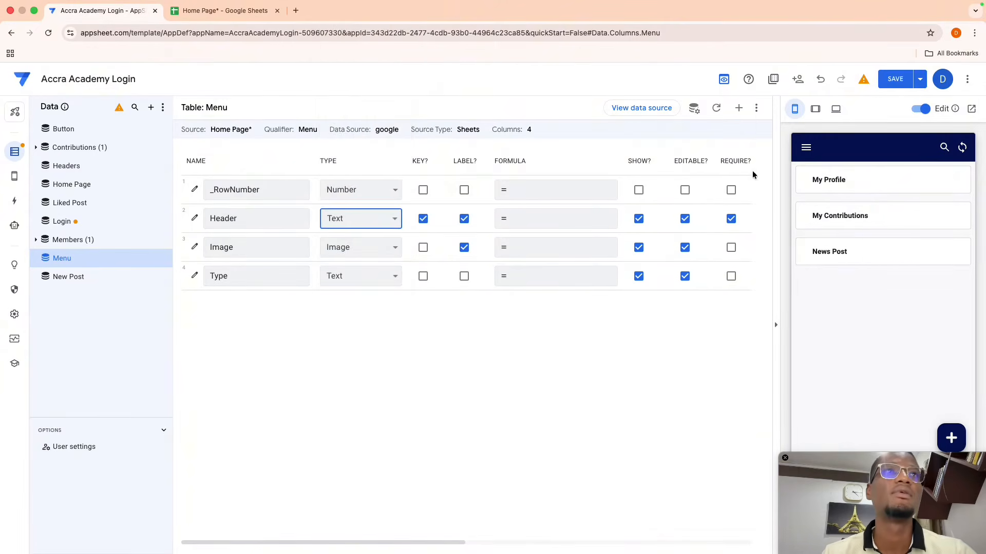
pyautogui.click(896, 80)
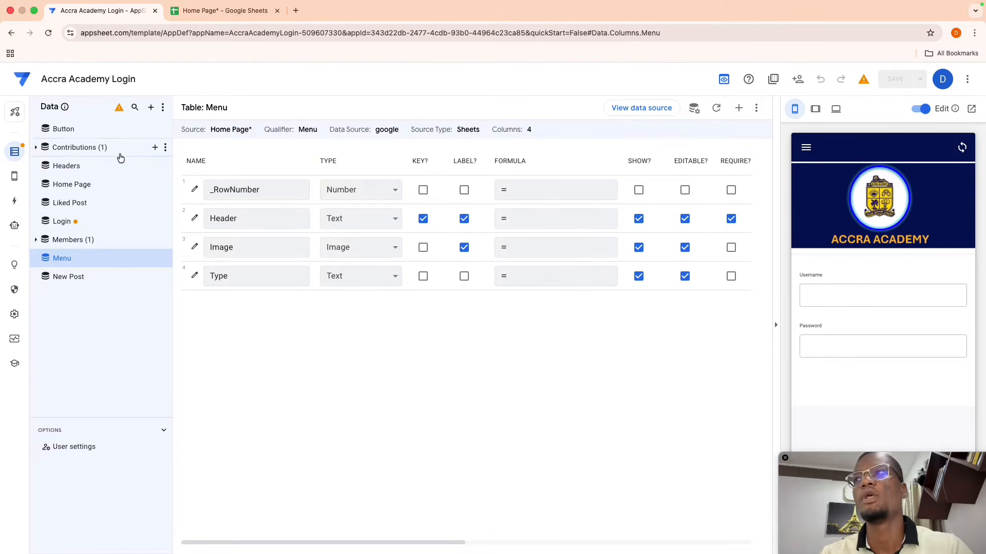
# - Preview New View to confirm cards for My Profile, My Contributions and News Post
pyautogui.moveTo(15, 176)
pyautogui.click(44, 177)
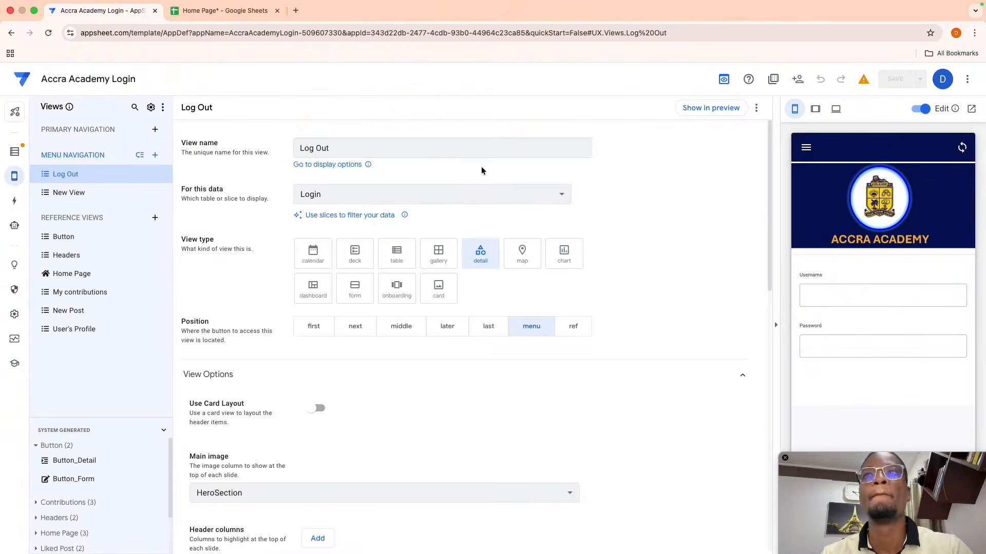
pyautogui.click(118, 199)
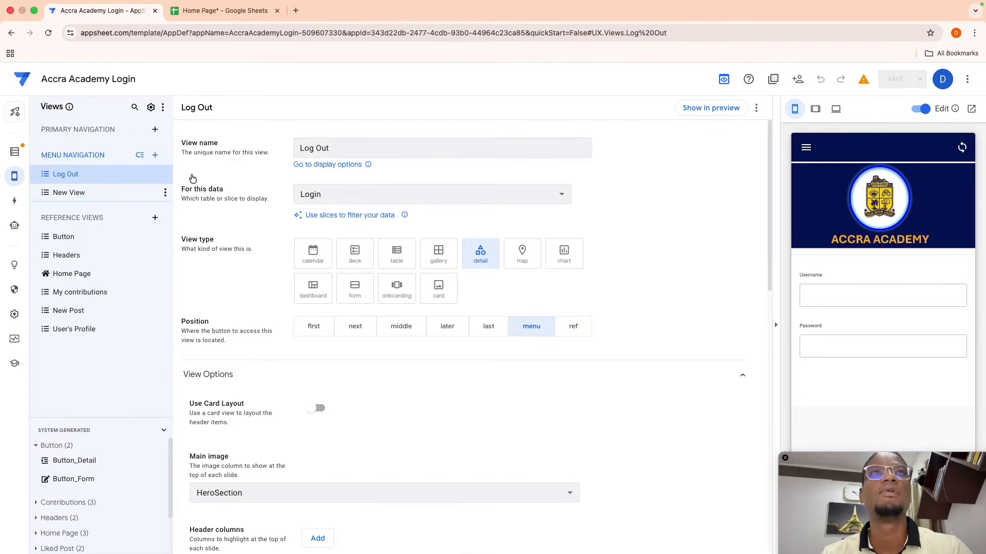
pyautogui.click(704, 110)
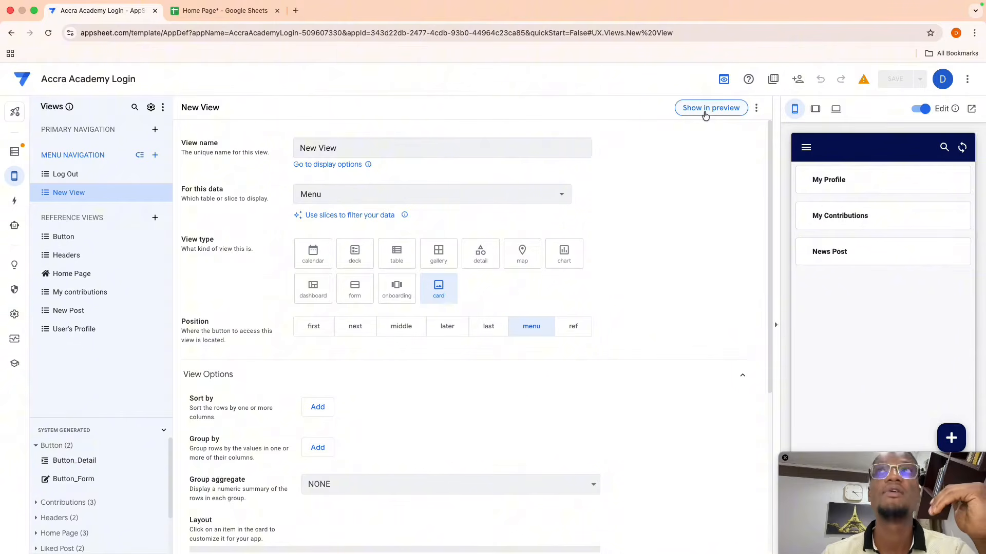
pyautogui.click(194, 19)
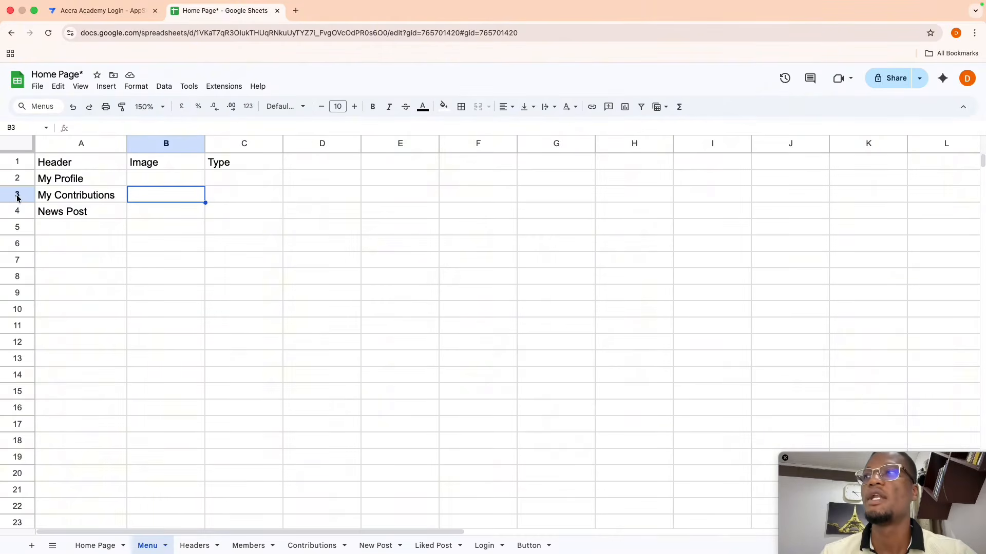
# - Insert two blank rows below My Profile in the Menu sheet
pyautogui.moveTo(17, 199)
pyautogui.mouseDown()
pyautogui.moveTo(18, 241)
pyautogui.moveTo(15, 214)
pyautogui.mouseUp()
pyautogui.rightClick(15, 214)
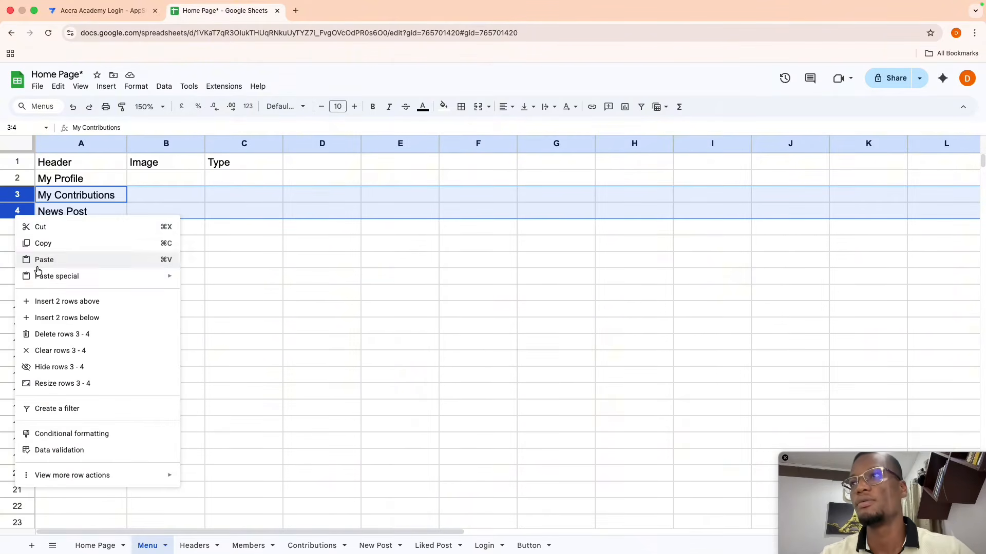
pyautogui.click(49, 301)
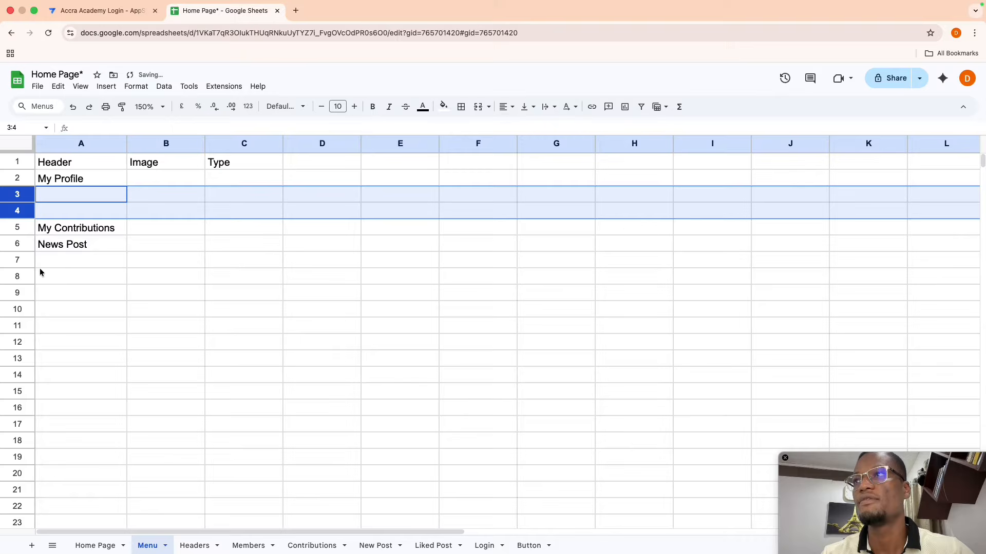
# - Insert three blank rows above News Post, then select the empty cell under My Profile
pyautogui.click(23, 244)
pyautogui.moveTo(23, 245)
pyautogui.mouseDown()
pyautogui.moveTo(24, 277)
pyautogui.moveTo(22, 240)
pyautogui.mouseUp()
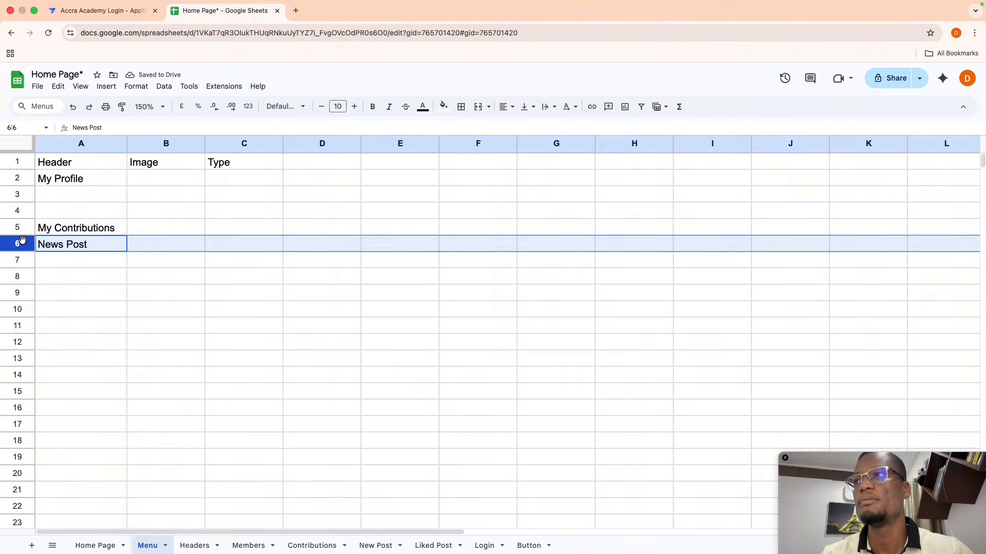
pyautogui.hotkey('shift', 'Down')
pyautogui.hotkey('shift', 'Down')
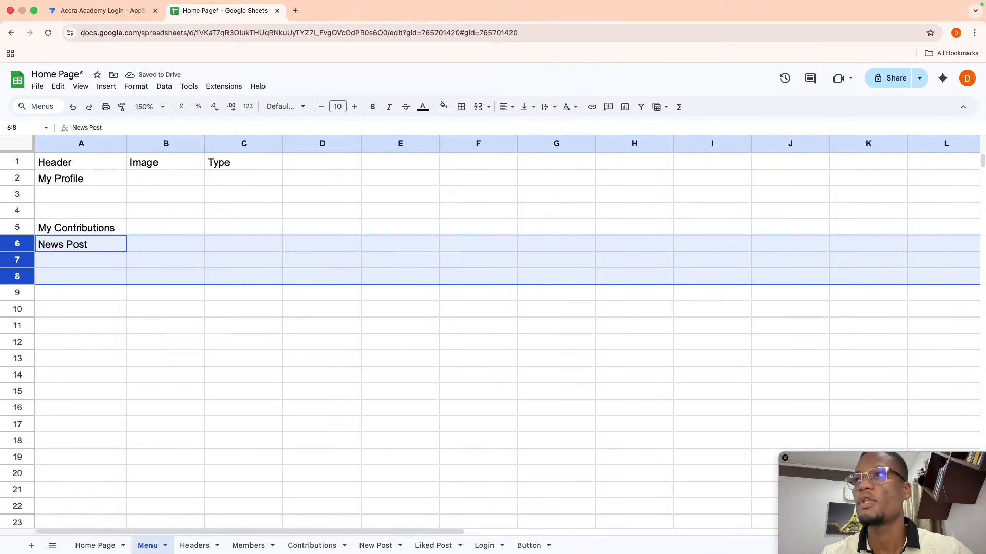
pyautogui.rightClick(23, 244)
pyautogui.click(75, 333)
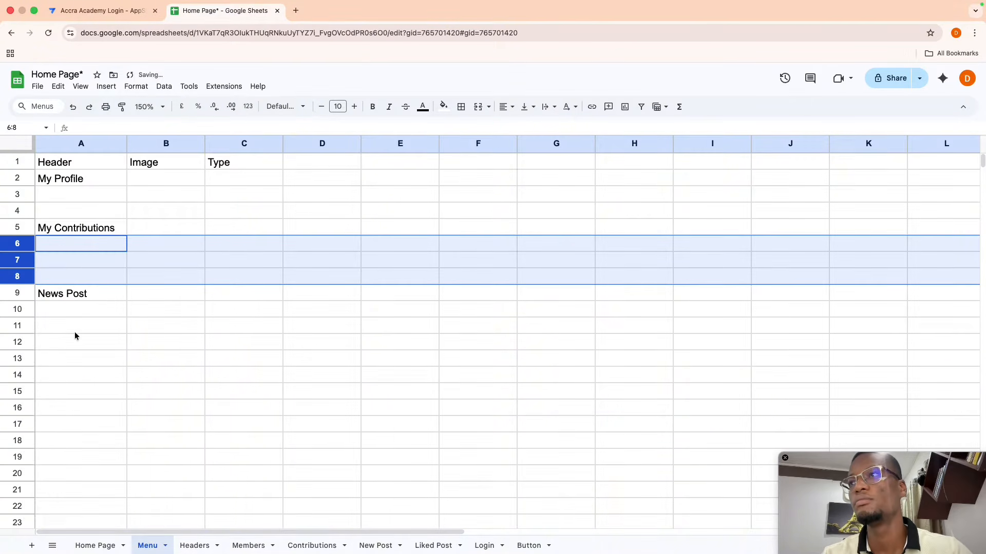
pyautogui.click(16, 325)
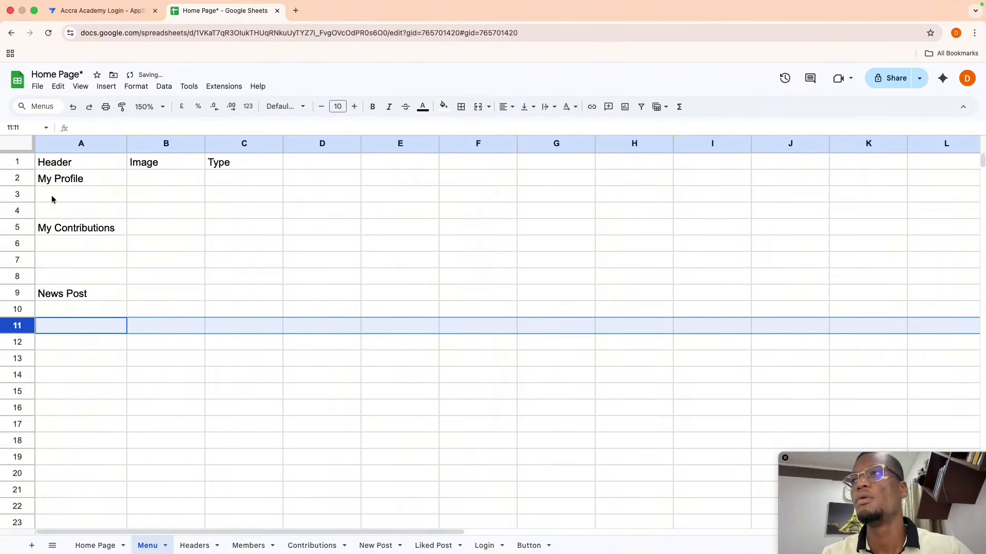
pyautogui.click(52, 199)
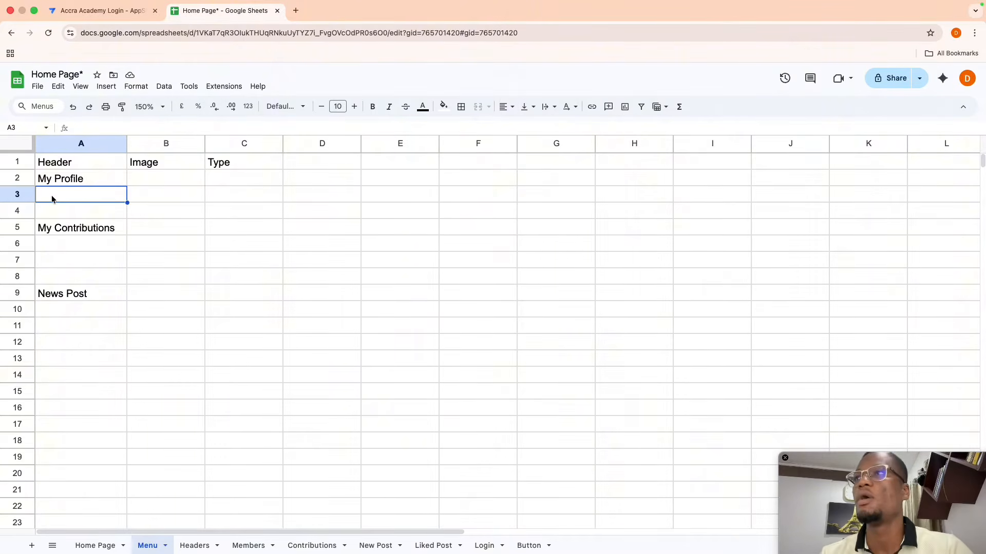
# - Enter My Account in A3 and My Year Group in A4, fixing a typo
pyautogui.write('My Accoutn')
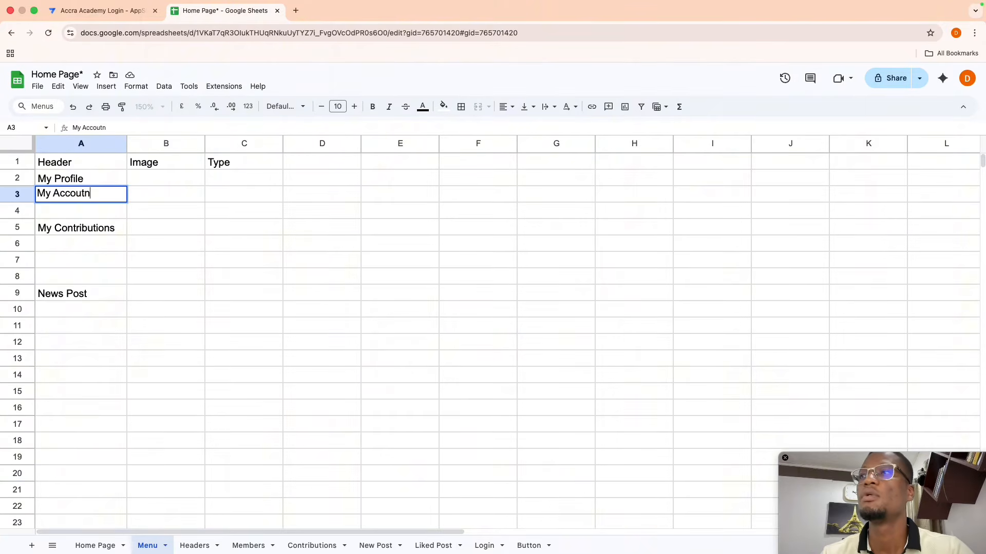
pyautogui.press('Return')
pyautogui.click(51, 198)
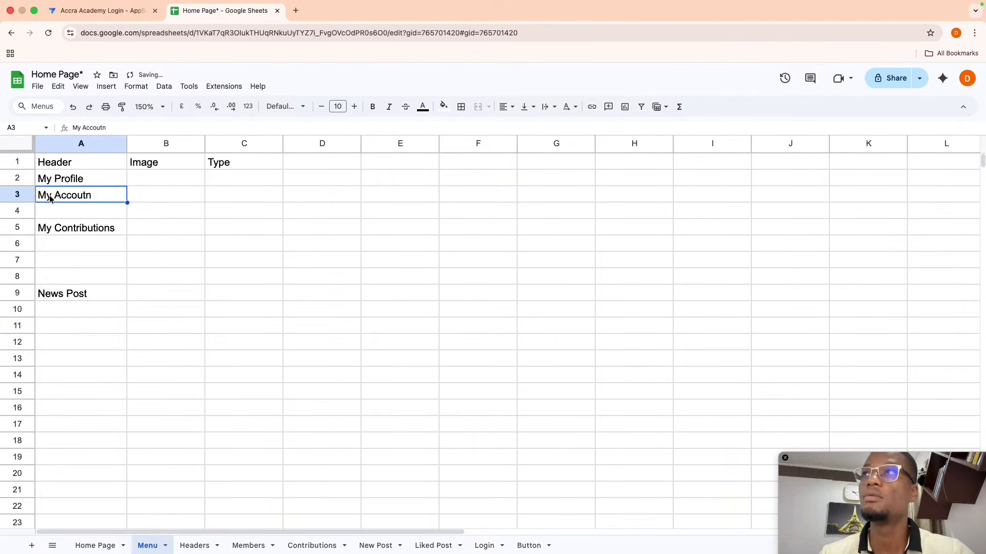
pyautogui.click(106, 126)
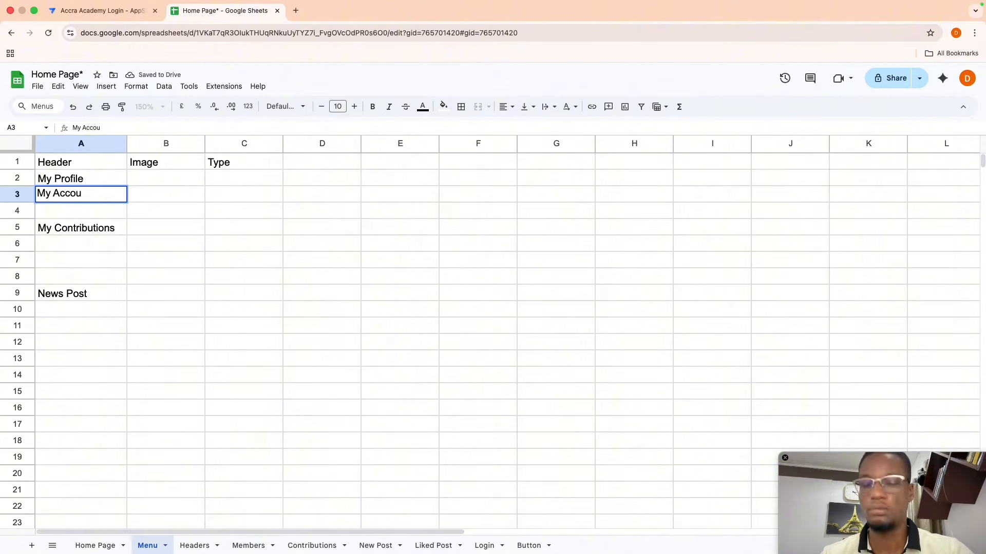
pyautogui.write('t')
pyautogui.press('Return')
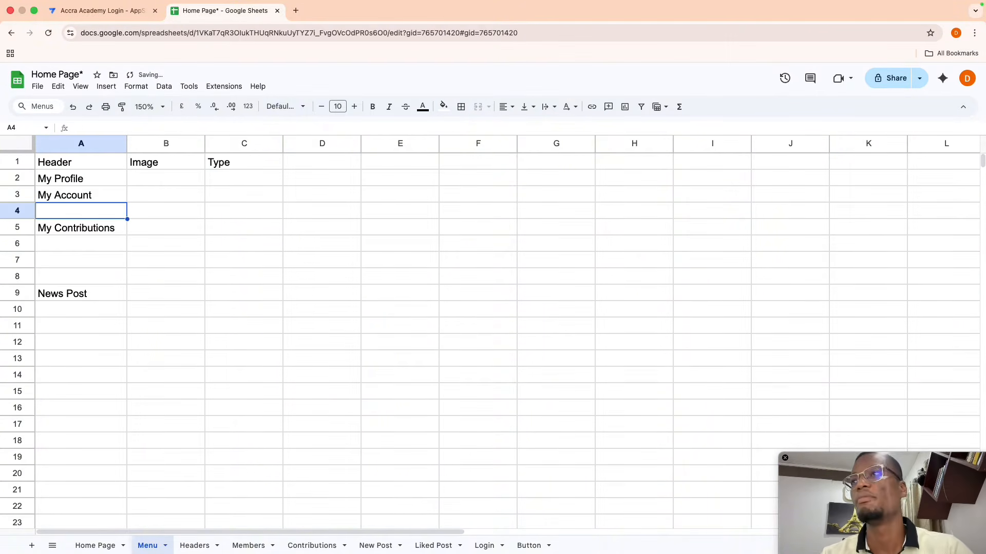
pyautogui.write('My')
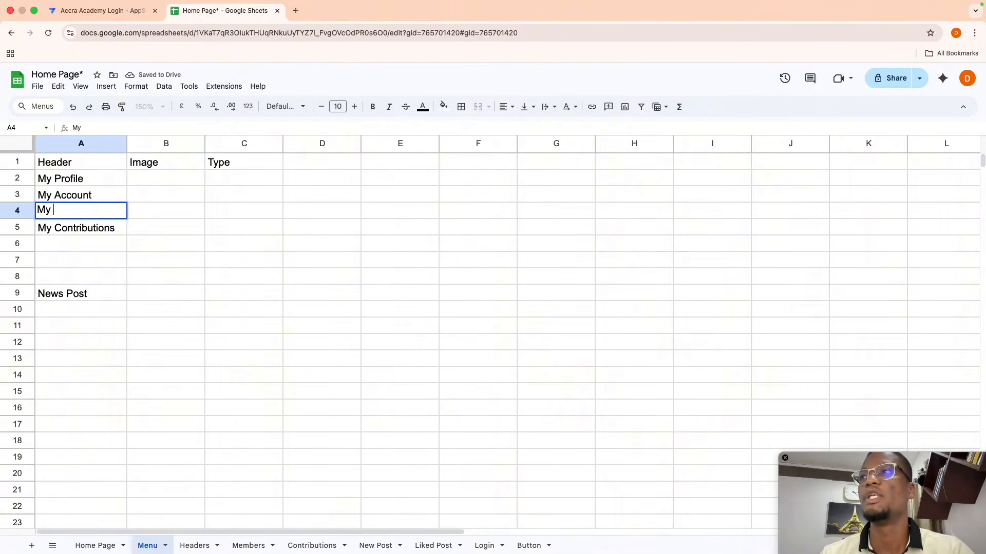
pyautogui.write(' Year Group')
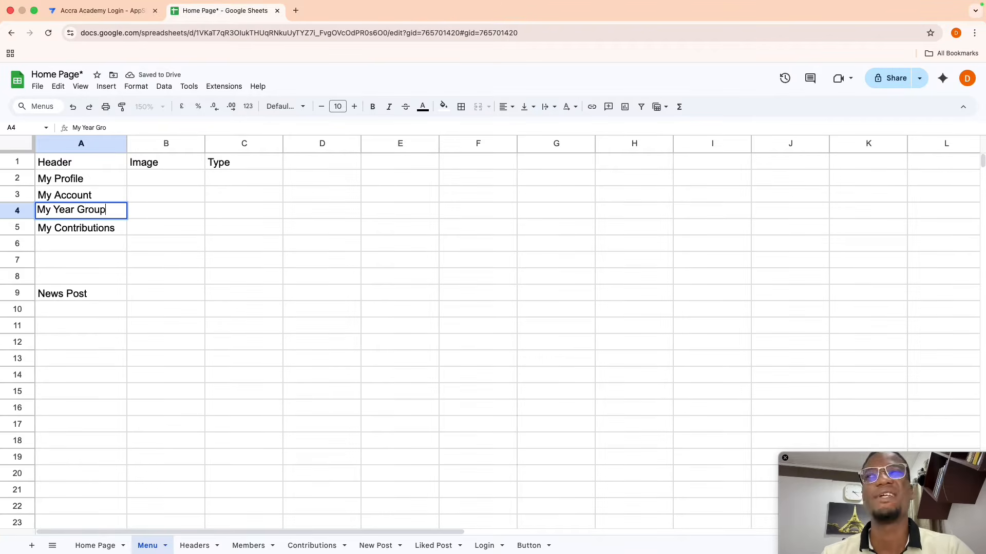
pyautogui.press('Return')
pyautogui.press('Return')
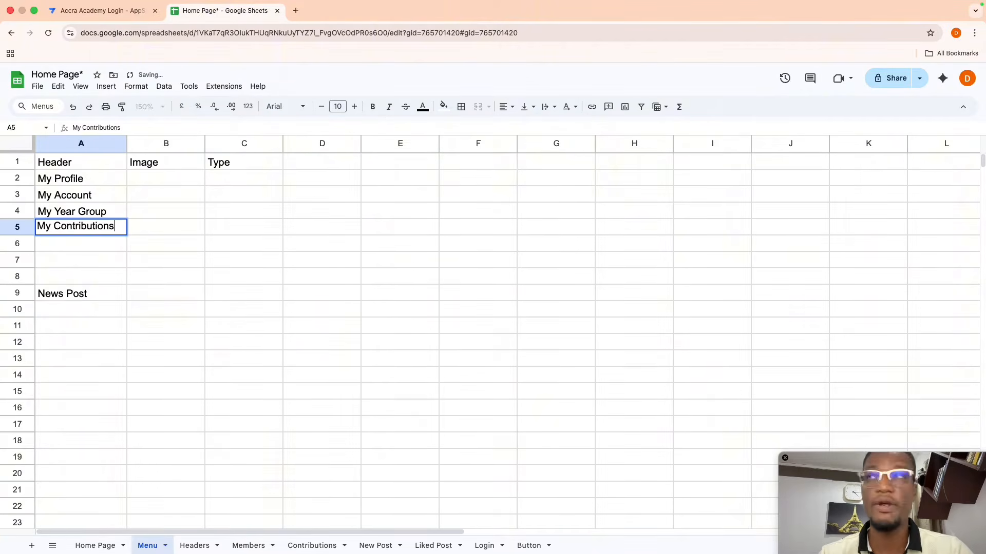
# - Enter Check Balance in A6 and Make a contribution in A7
pyautogui.press('Return')
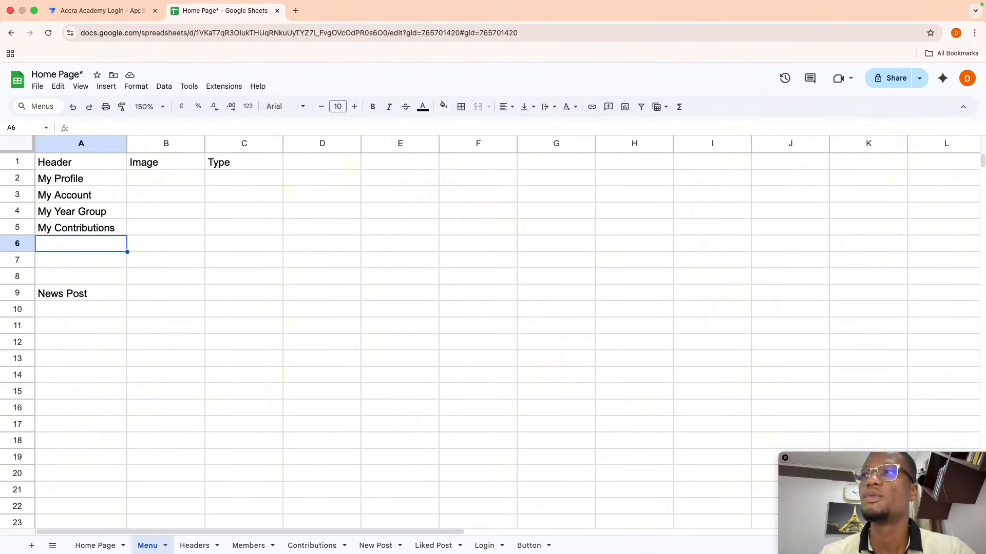
pyautogui.write('M')
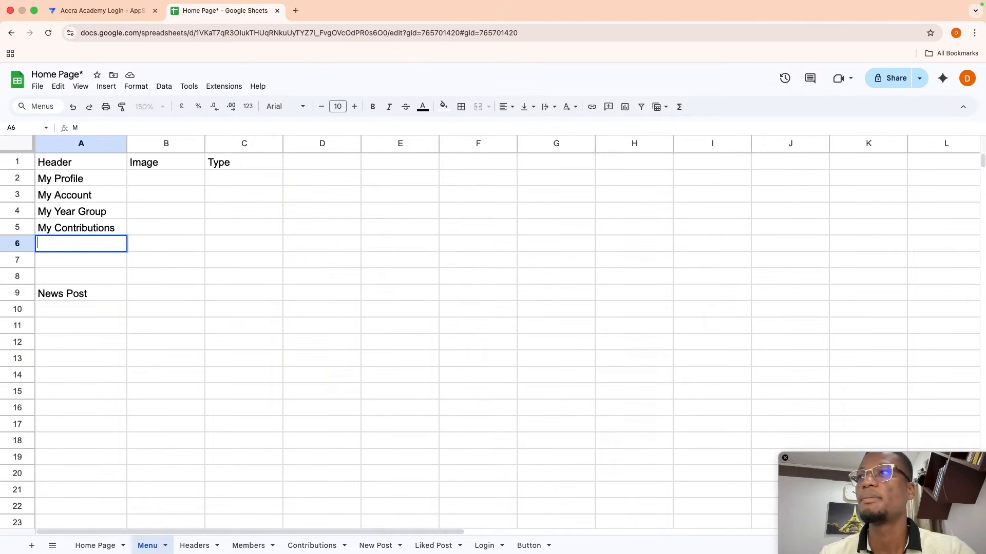
pyautogui.write('Check Balance')
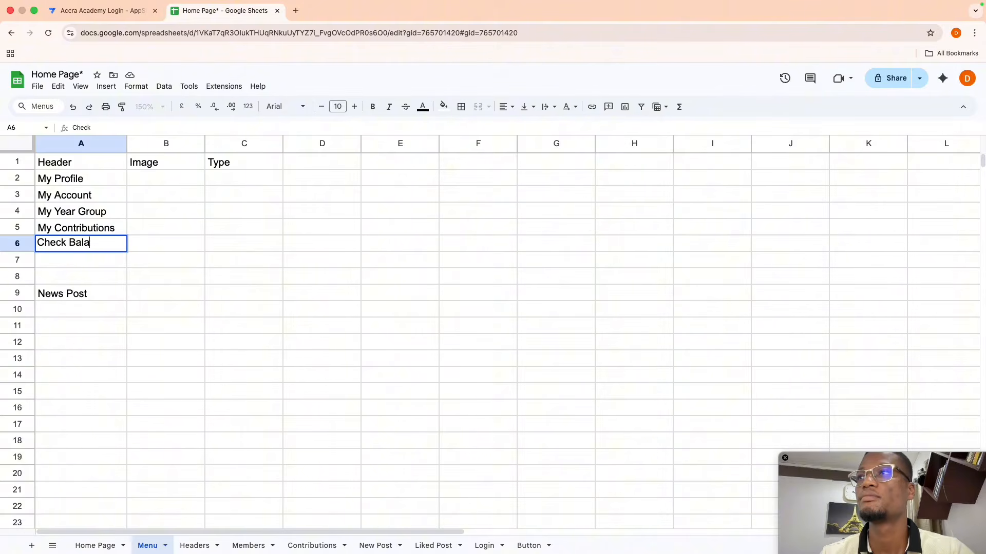
pyautogui.press('Return')
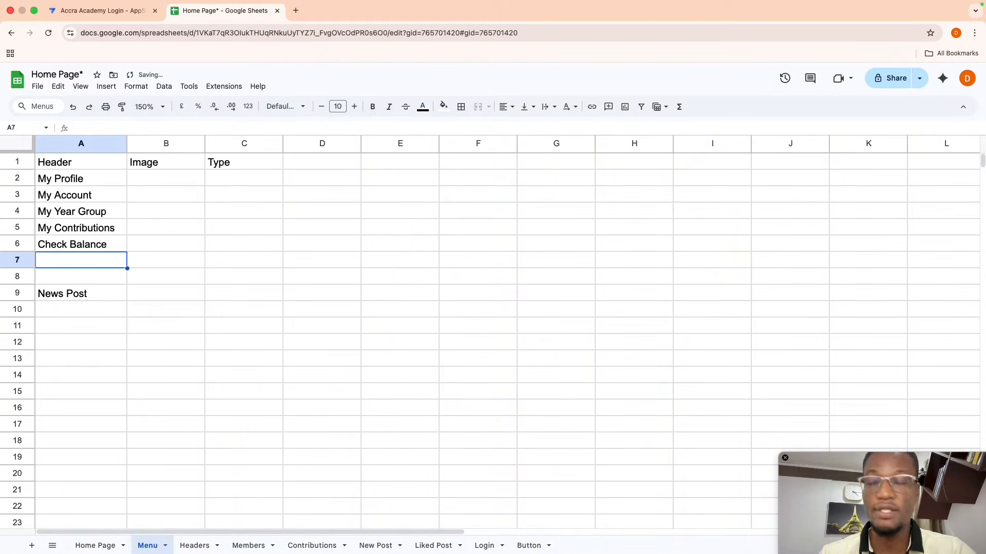
pyautogui.write('Mare')
pyautogui.press('BackSpace')
pyautogui.press('BackSpace')
pyautogui.write('ke a')
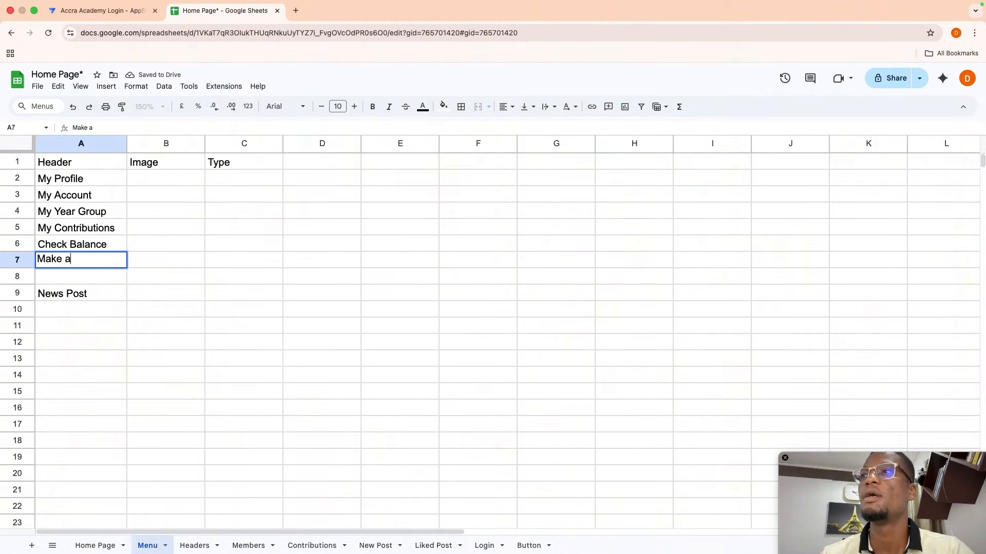
pyautogui.write(' cont')
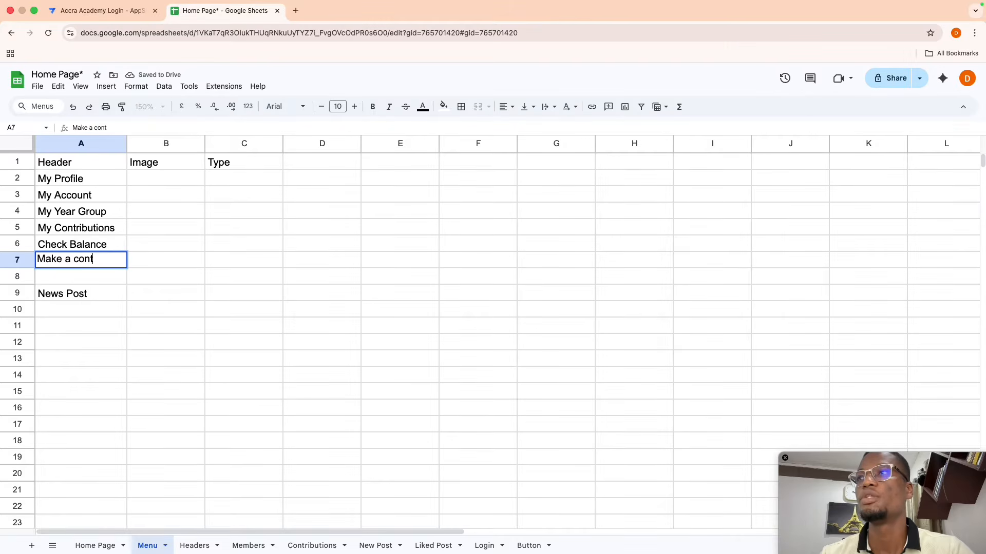
pyautogui.write('ribution')
pyautogui.press('Return')
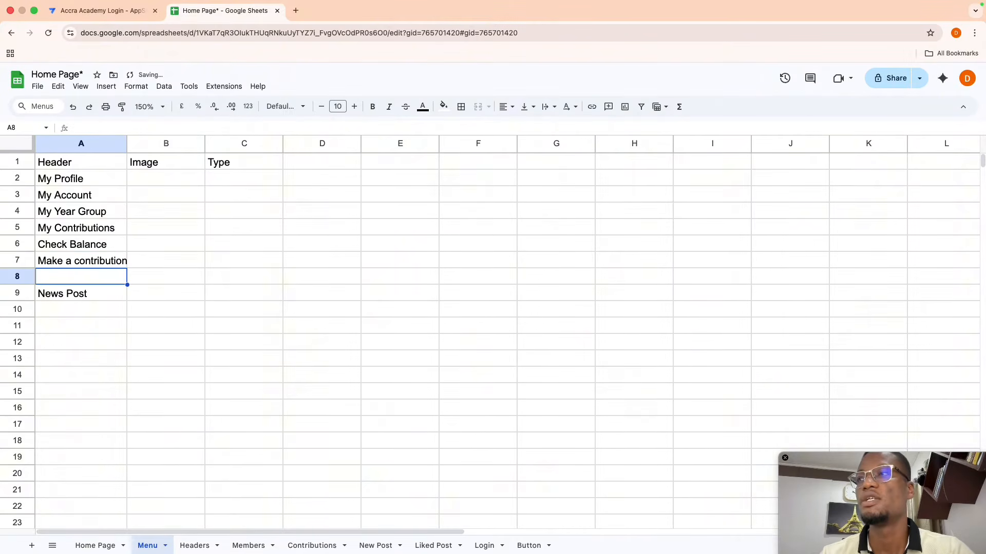
# - Enter Make a Withdrawal, Academic News feed in A10 and Sports Highlight in A11
pyautogui.write('Make ')
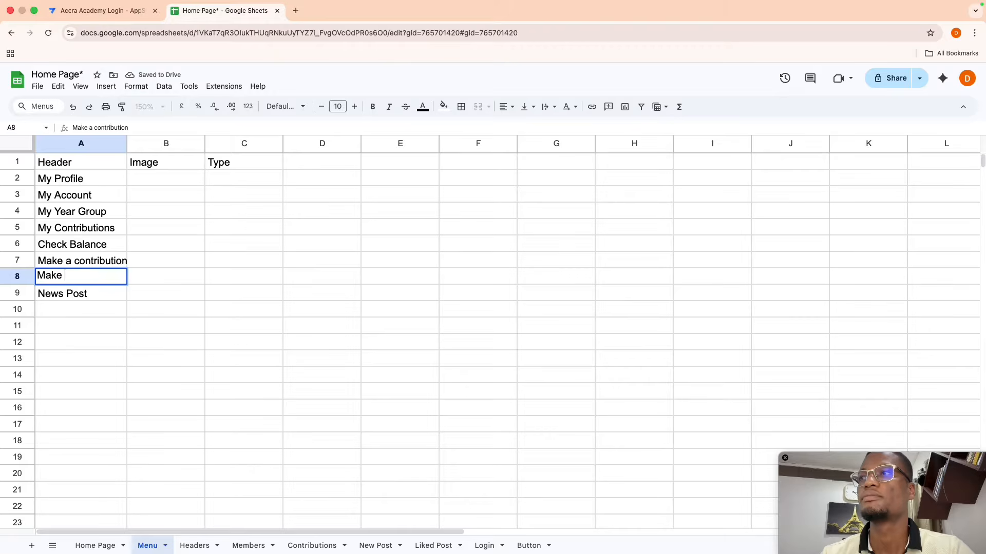
pyautogui.write('a Withdra')
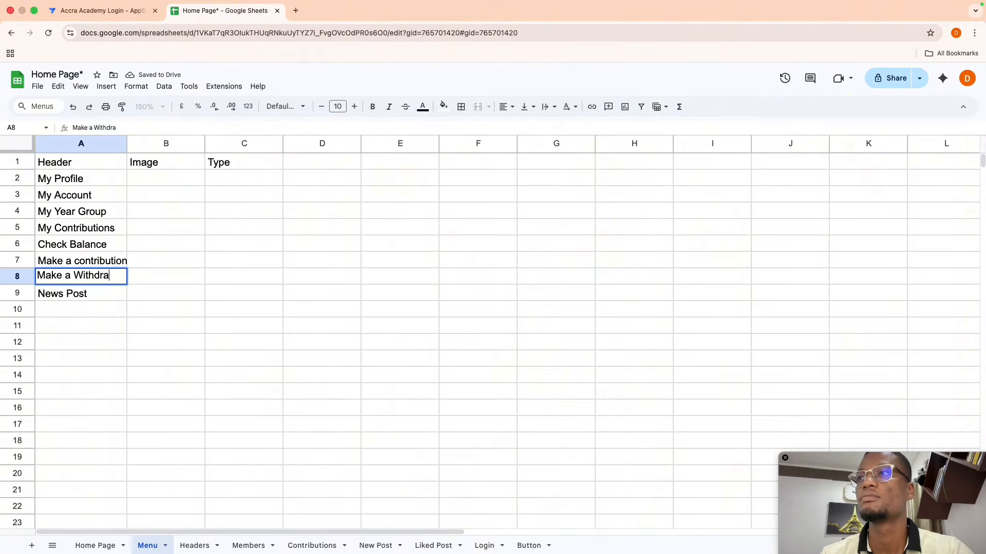
pyautogui.write('wal')
pyautogui.press('Return')
pyautogui.press('Return')
pyautogui.press('Return')
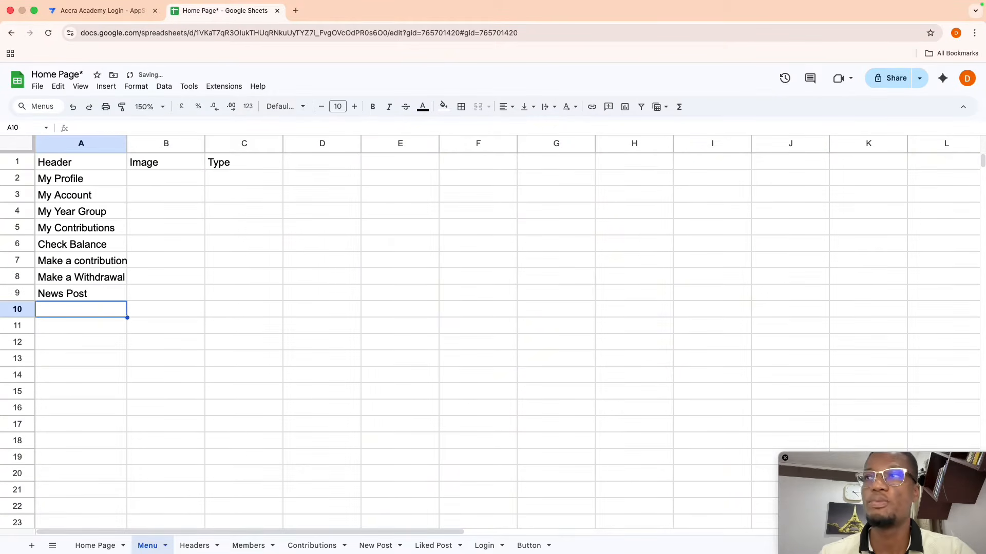
pyautogui.write('Acad')
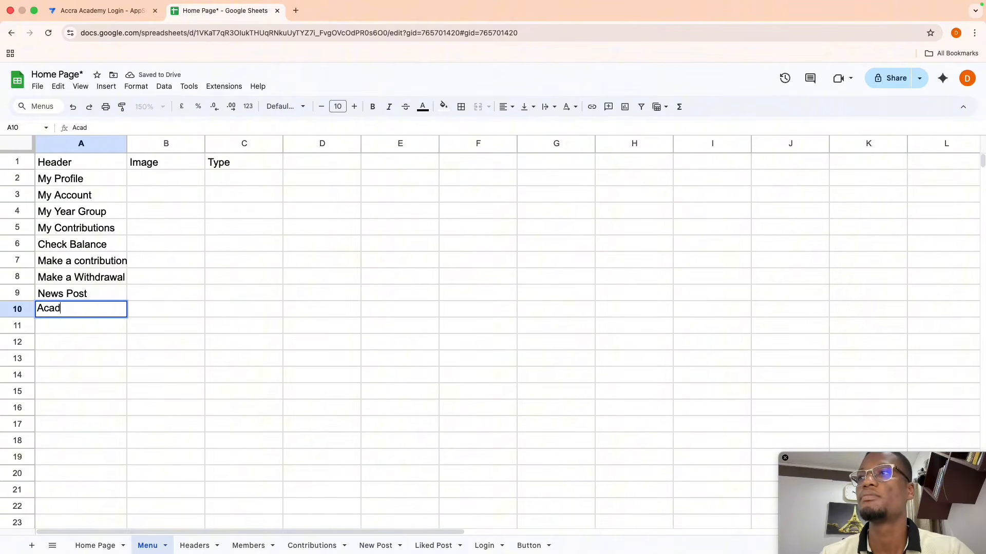
pyautogui.write('me')
pyautogui.press('BackSpace')
pyautogui.press('BackSpace')
pyautogui.write('emic')
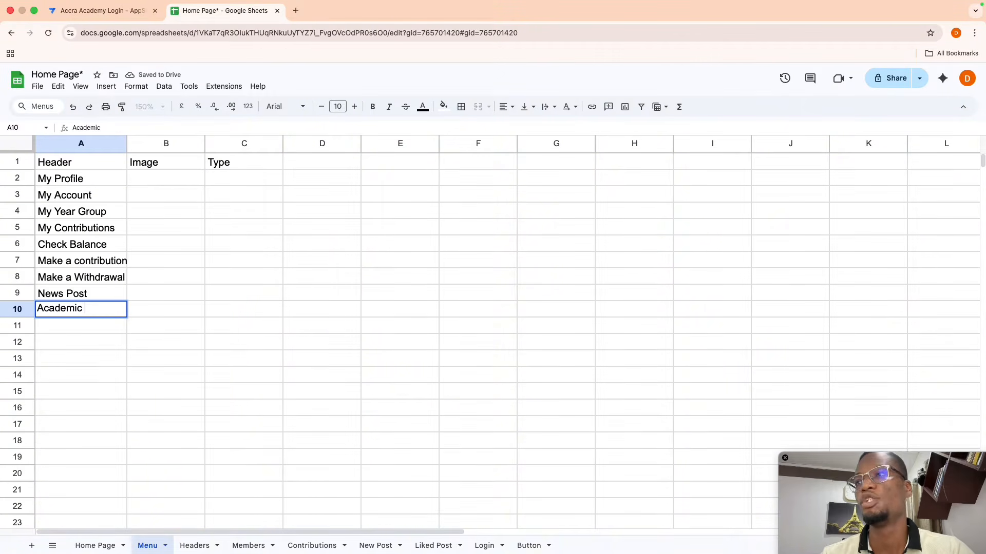
pyautogui.write(' News feed')
pyautogui.press('Return')
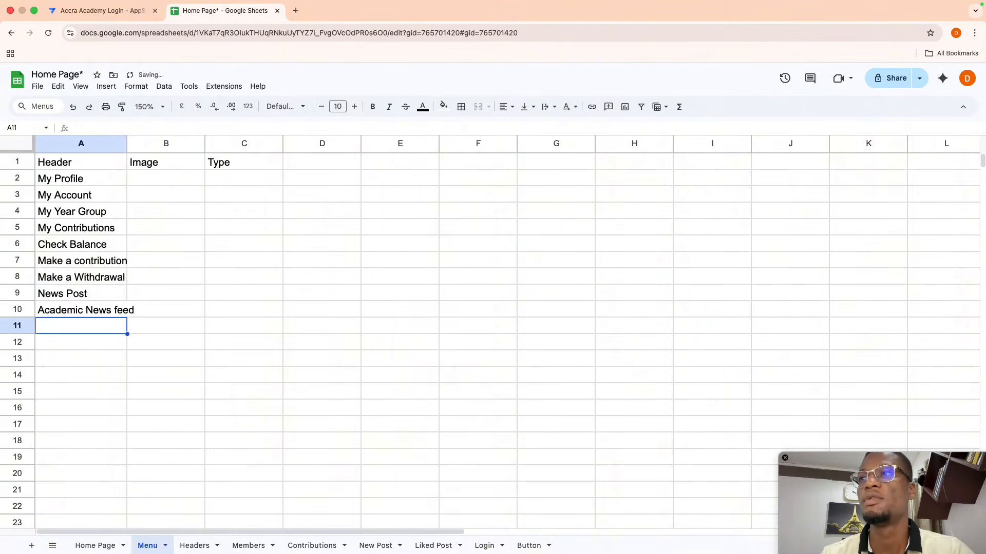
pyautogui.write('Sports ')
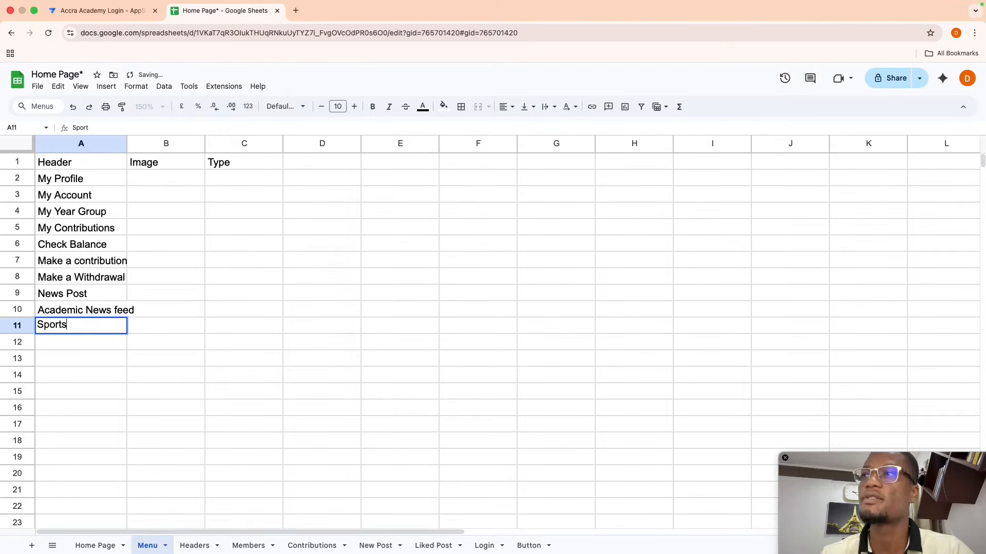
pyautogui.write('Highl')
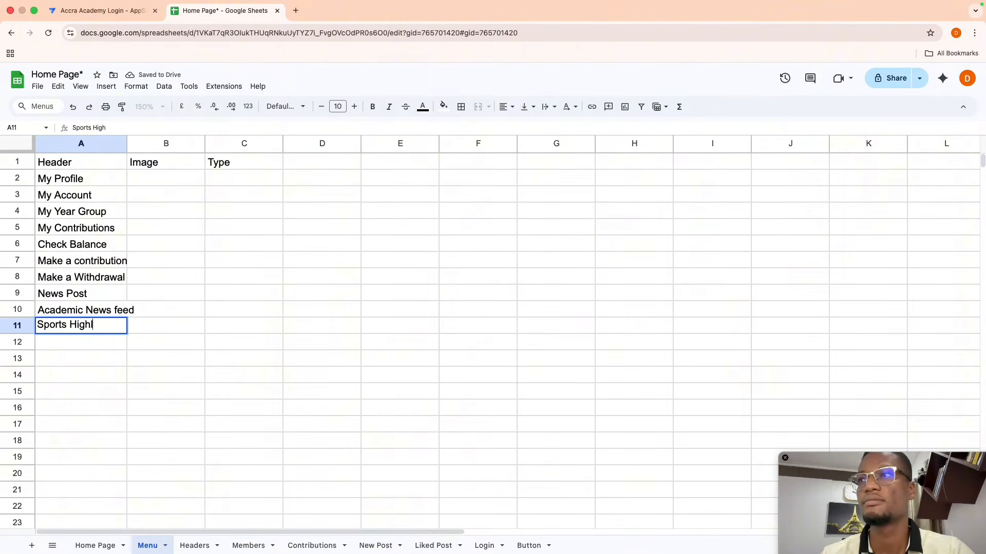
pyautogui.write('tight')
pyautogui.press('BackSpace')
pyautogui.press('BackSpace')
pyautogui.press('BackSpace')
pyautogui.press('BackSpace')
pyautogui.press('BackSpace')
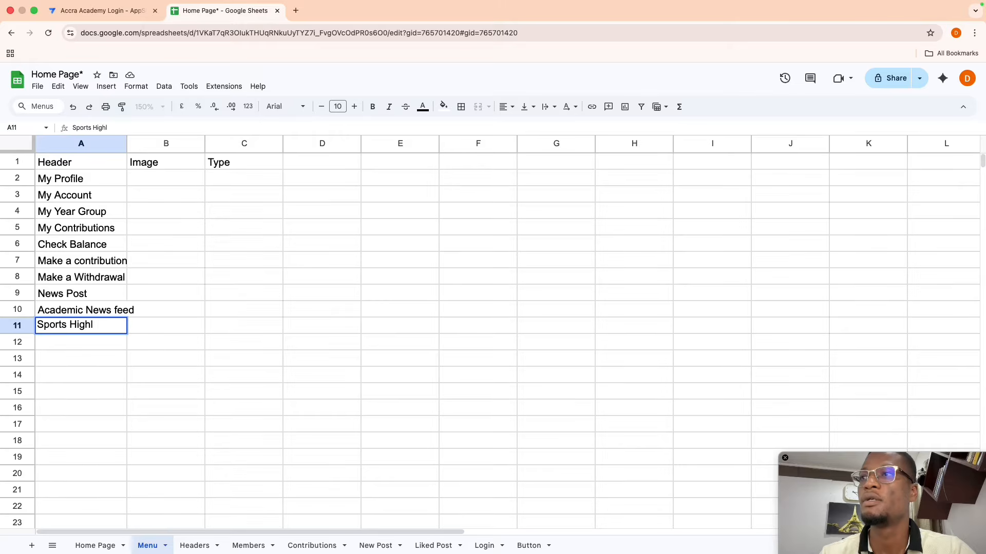
pyautogui.write('light')
pyautogui.press('Return')
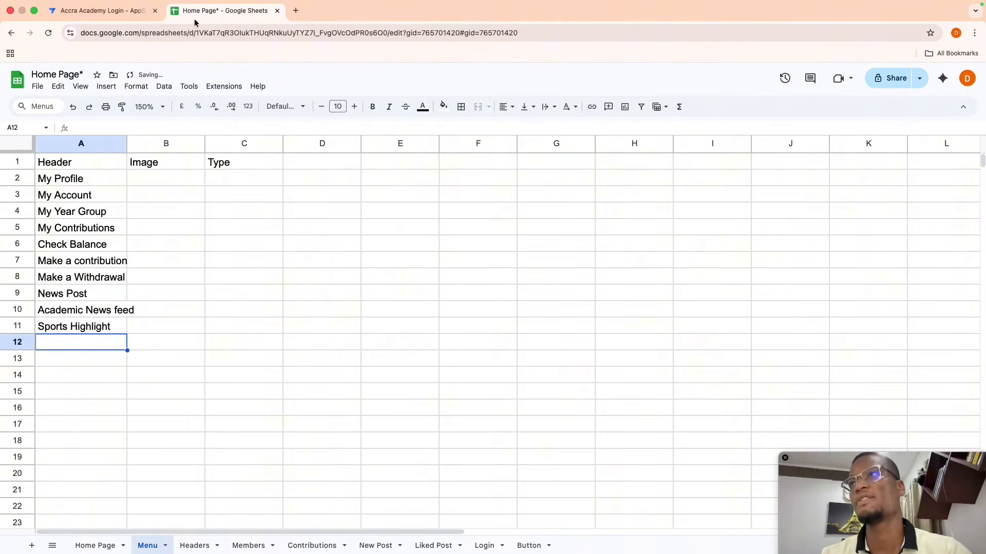
# - Enter Main for My Profile and Sub for My Account and My Year Group, fixing the Sug typo
pyautogui.click(224, 177)
pyautogui.write('Main')
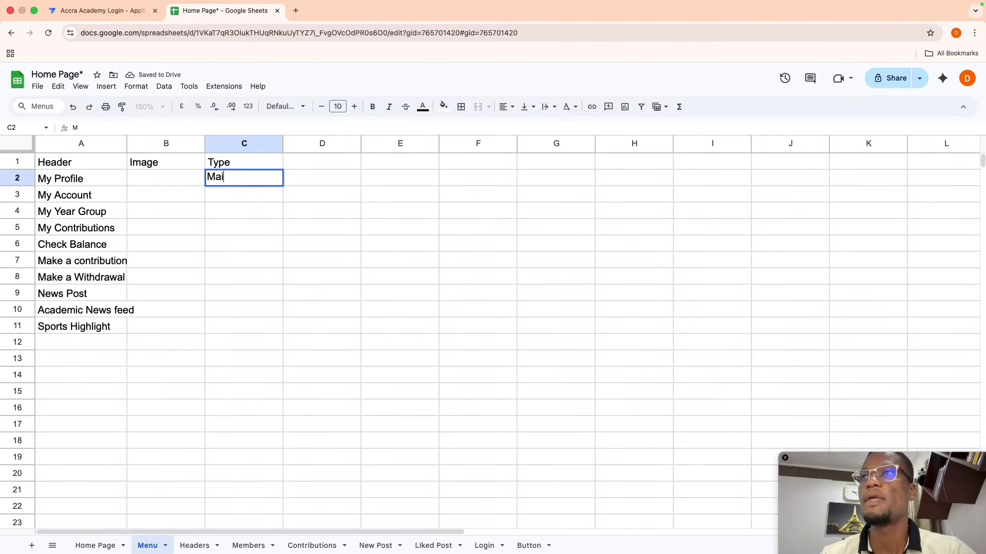
pyautogui.press('Return')
pyautogui.write('Sub')
pyautogui.press('Return')
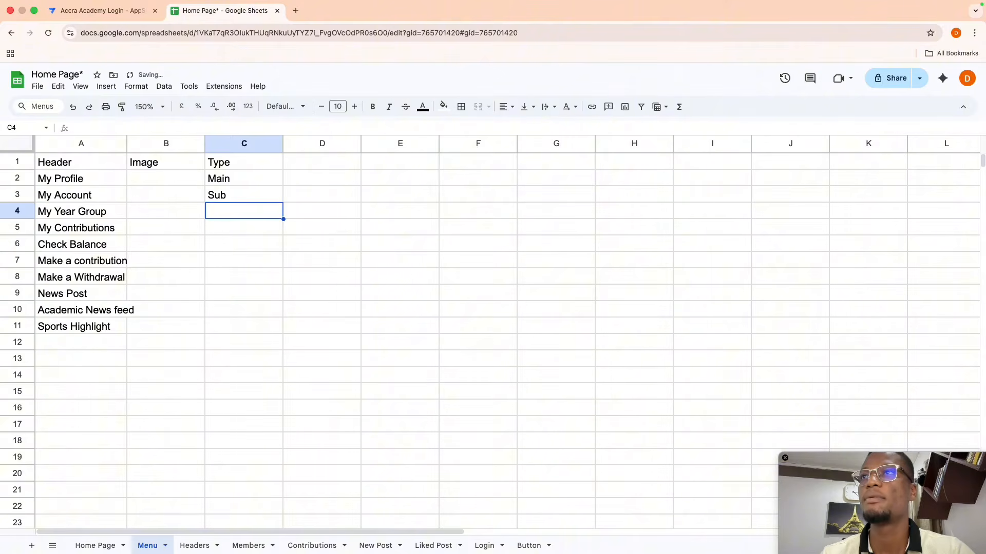
pyautogui.write('Sug')
pyautogui.press('Return')
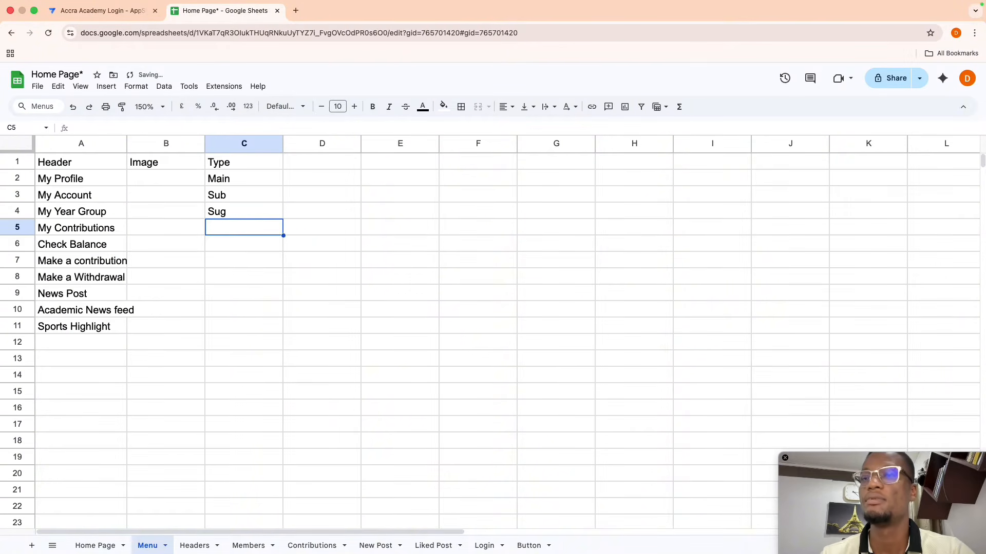
pyautogui.press('Up')
pyautogui.write('Sub')
pyautogui.press('Return')
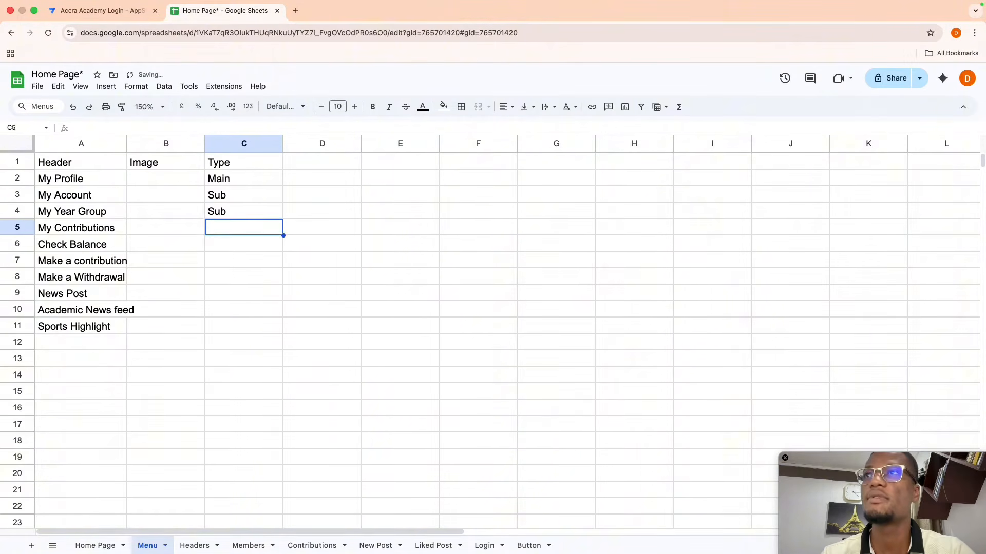
# - Mark My Contributions as Main and fill Sub down from Check Balance through row 8
pyautogui.write('Main')
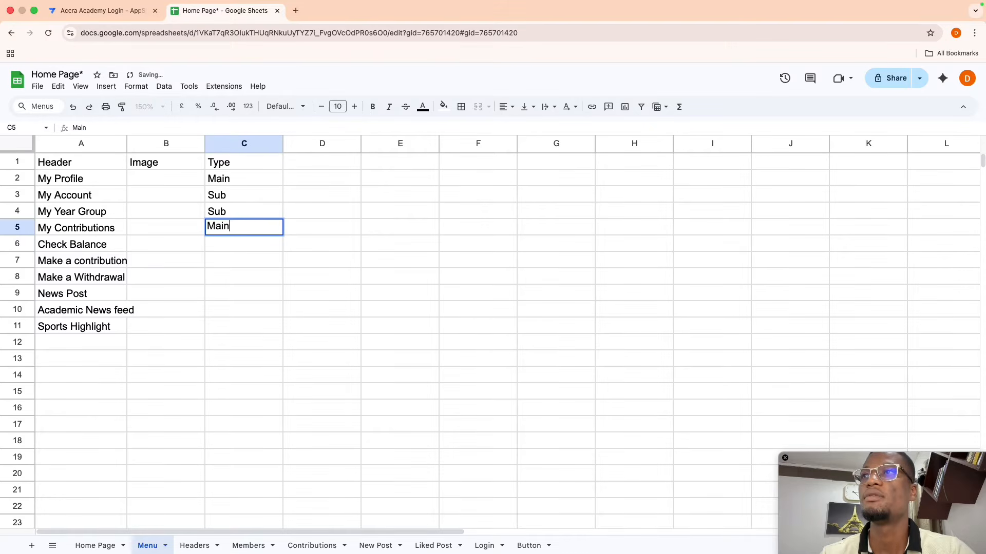
pyautogui.press('Return')
pyautogui.write('Sub')
pyautogui.press('Return')
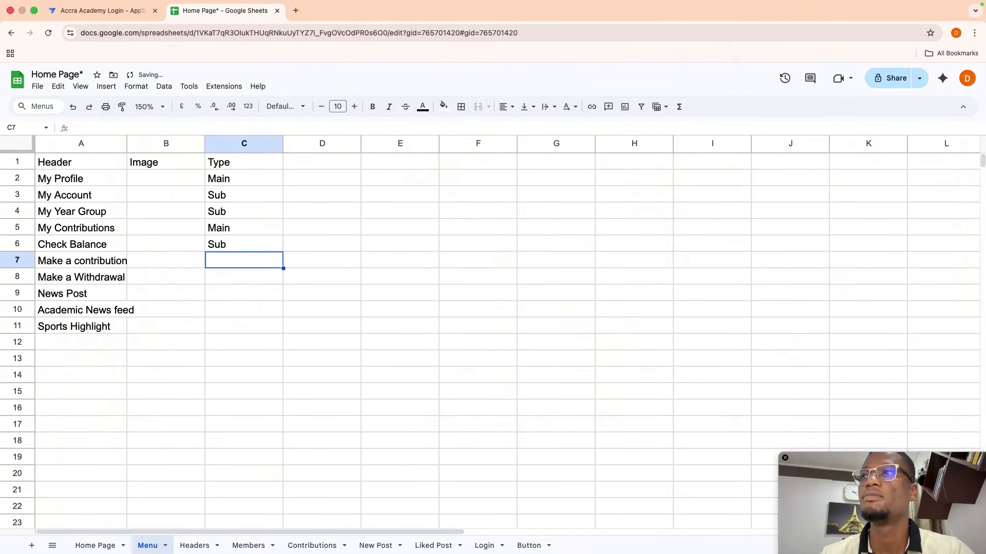
pyautogui.press('Up')
pyautogui.hotkey('shift', 'Down')
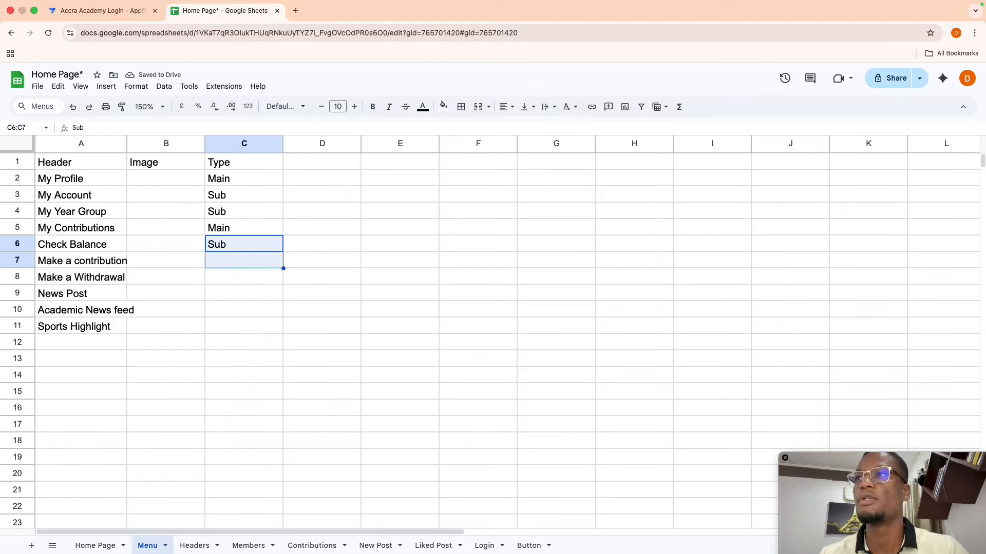
pyautogui.hotkey('shift', 'Down')
pyautogui.press('super+d')
pyautogui.press('Down')
pyautogui.press('Down')
pyautogui.press('Down')
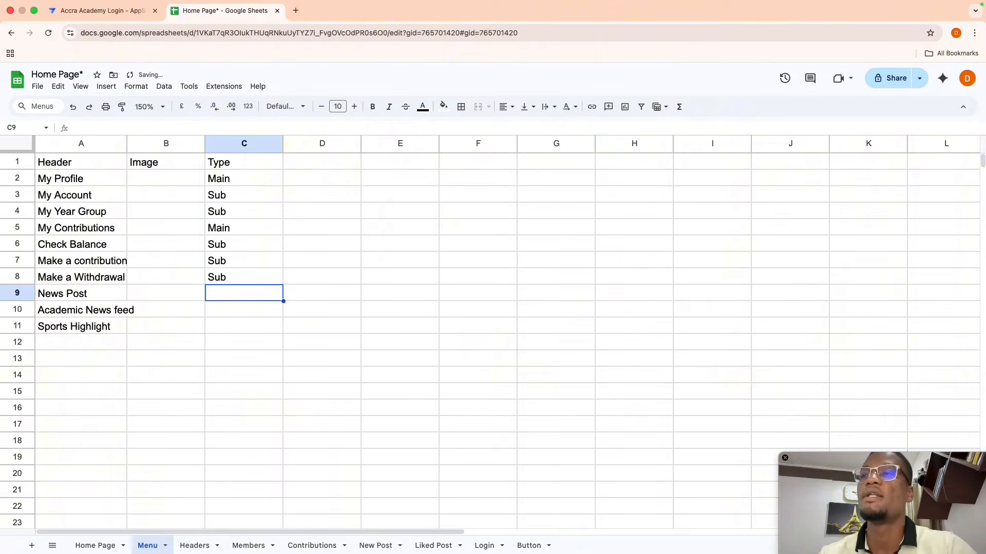
# - Set News Post to Main and the rows below it to Sub, correcting the bold Sum entry in C10
pyautogui.write('Main')
pyautogui.press('Return')
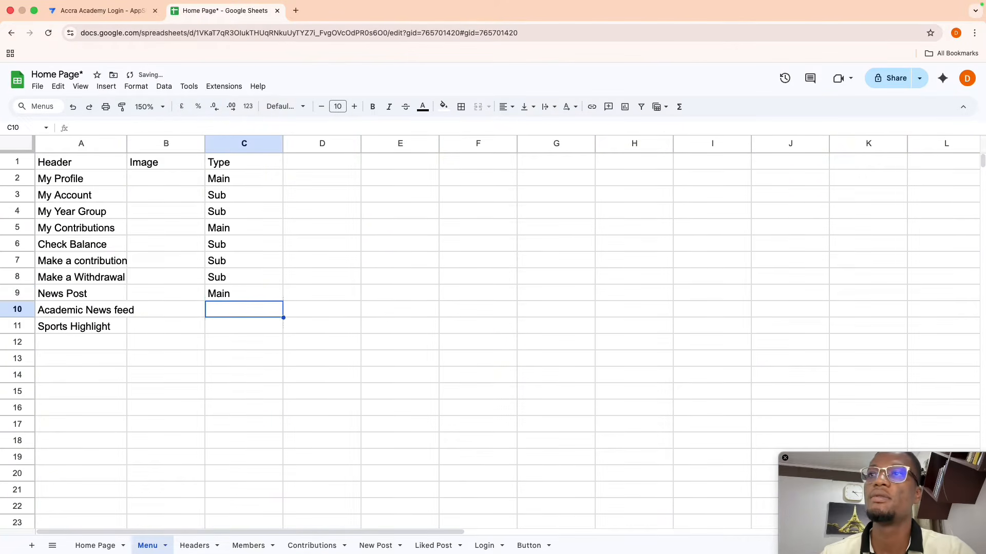
pyautogui.write('Sum')
pyautogui.press('Return')
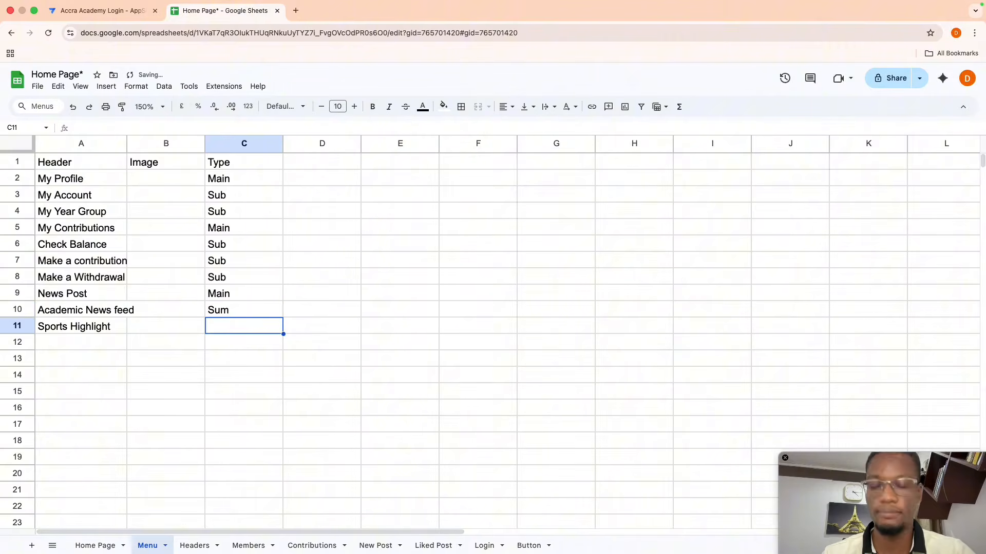
pyautogui.write('Sub')
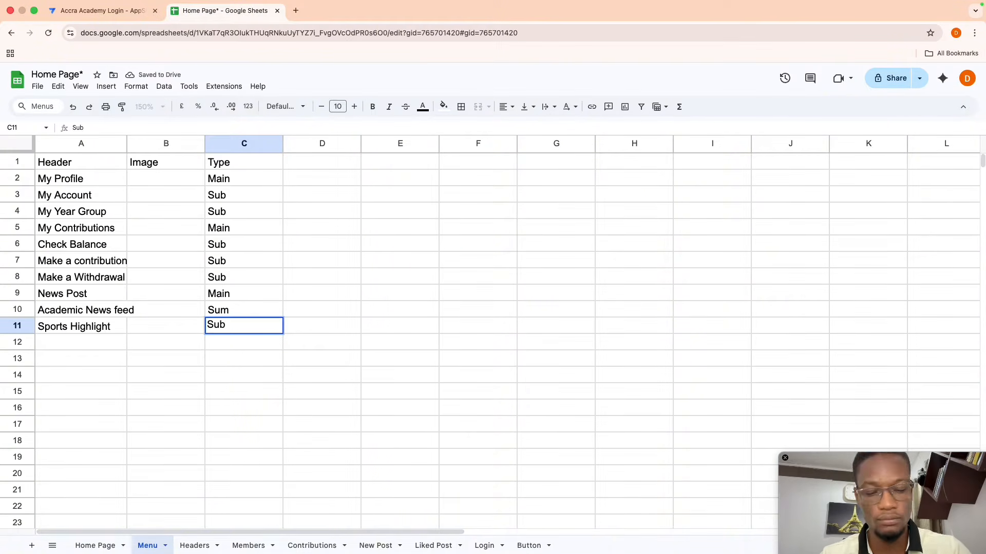
pyautogui.press('Up')
pyautogui.press('Down')
pyautogui.press('Up')
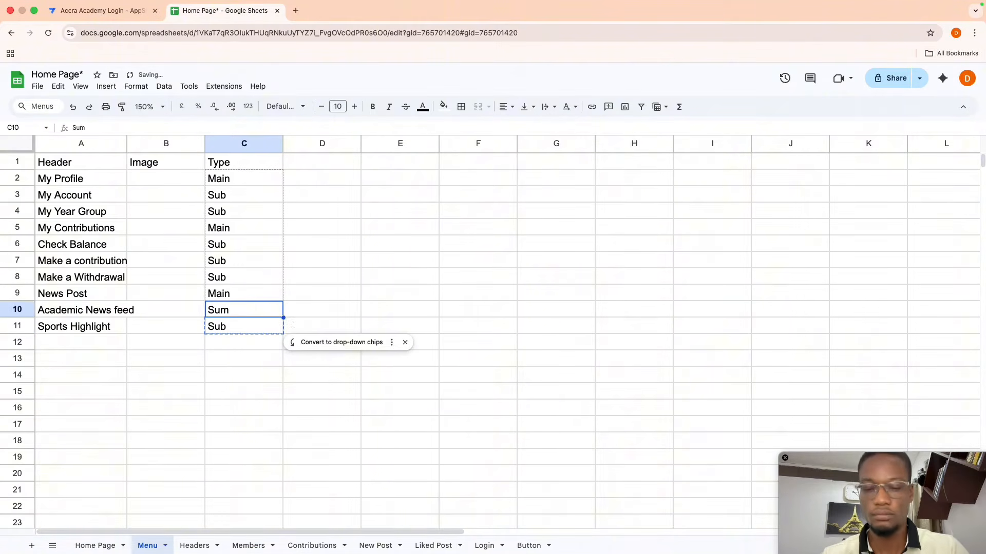
pyautogui.press('super+b')
pyautogui.press('Up')
pyautogui.press('Down')
pyautogui.press('Down')
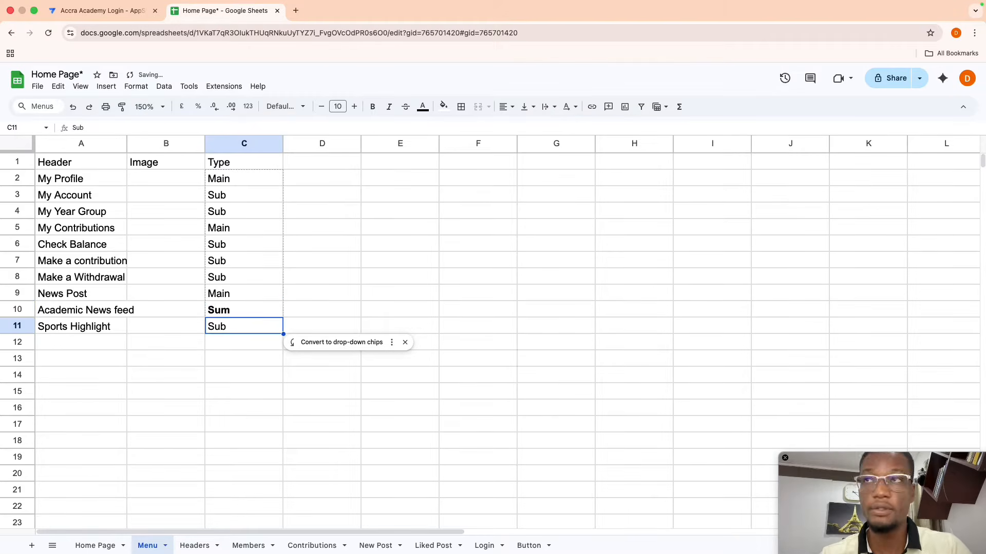
pyautogui.press('Up')
pyautogui.write('Sub')
pyautogui.press('Return')
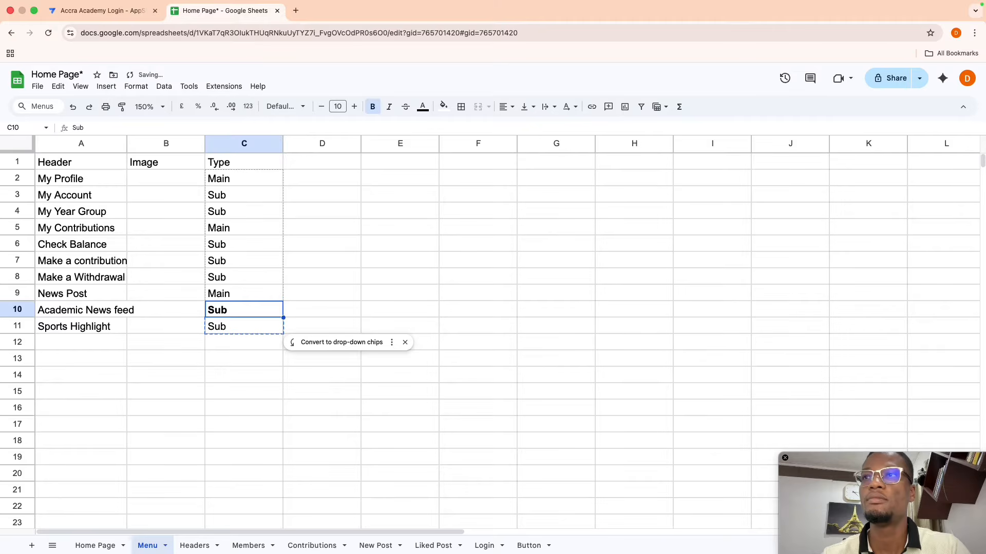
pyautogui.write('Sub')
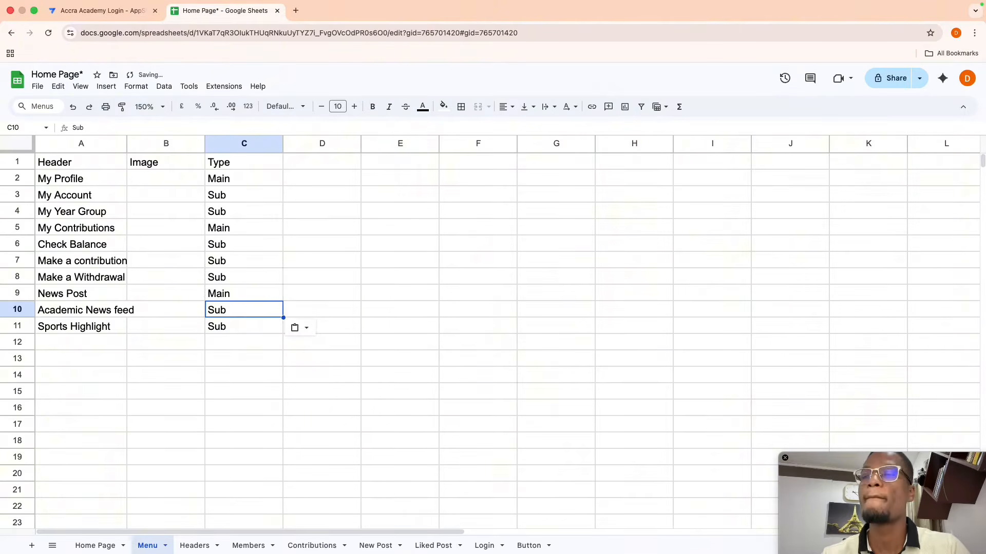
pyautogui.press('Down')
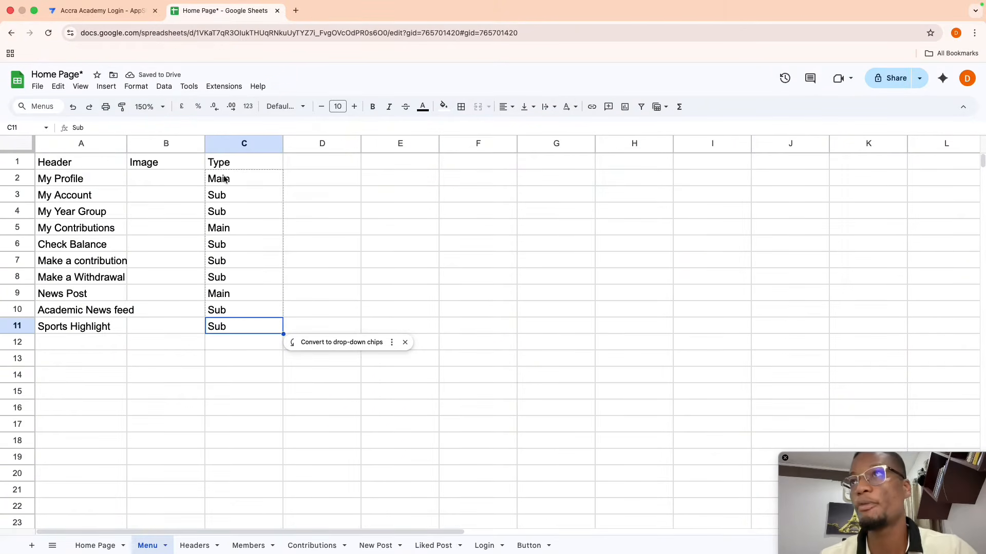
# - Widen Header column A and enter Parent as the D1 column heading
pyautogui.moveTo(128, 143); pyautogui.dragTo(154, 144)
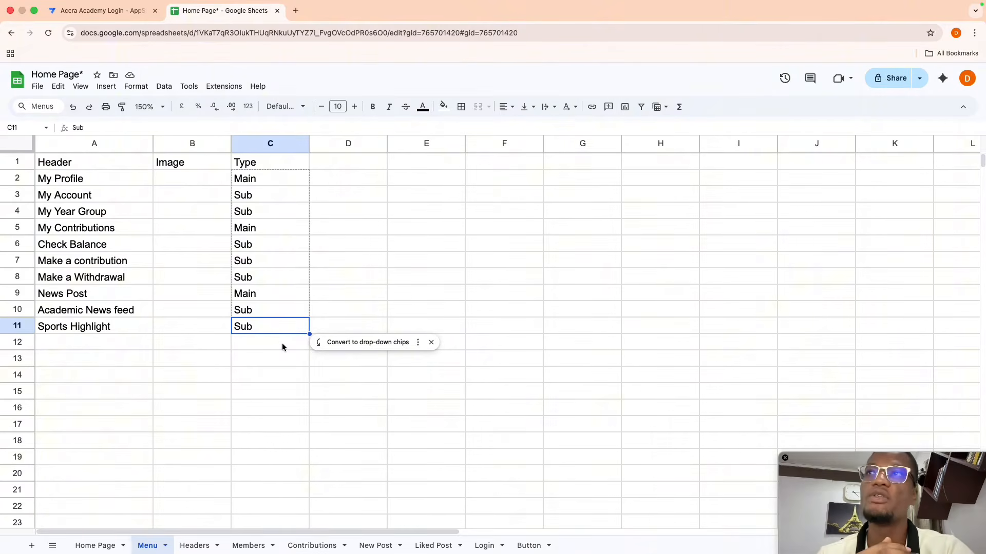
pyautogui.moveTo(260, 198); pyautogui.dragTo(258, 210)
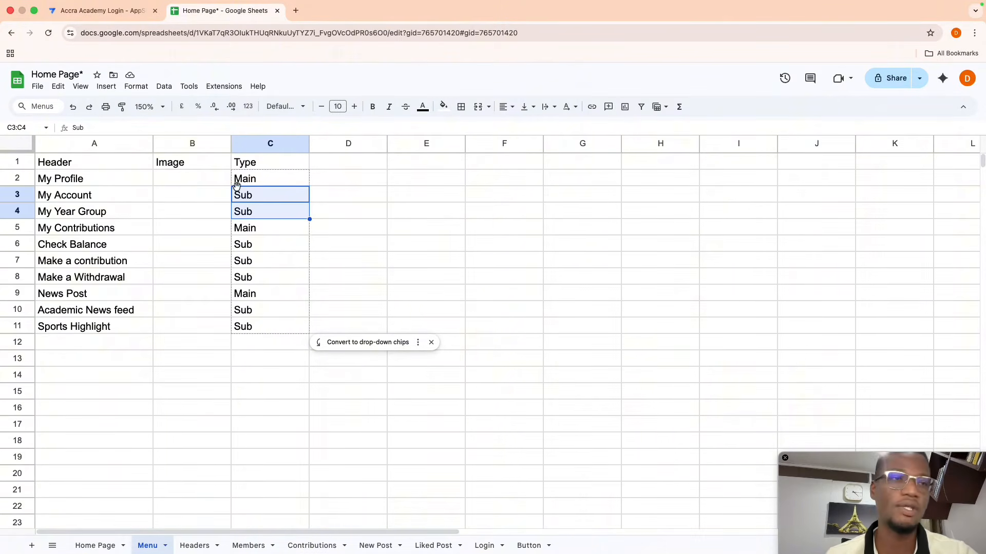
pyautogui.click(331, 160)
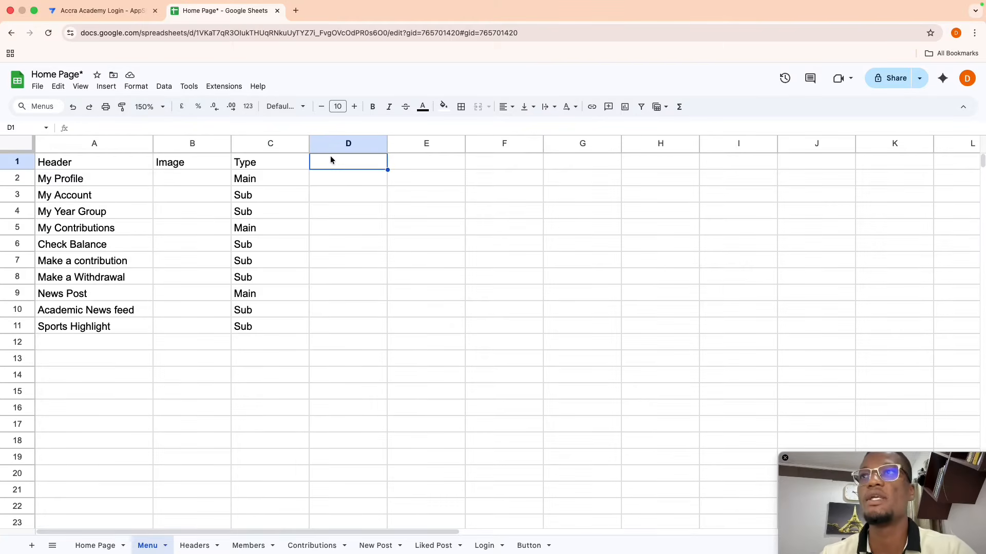
pyautogui.write('par')
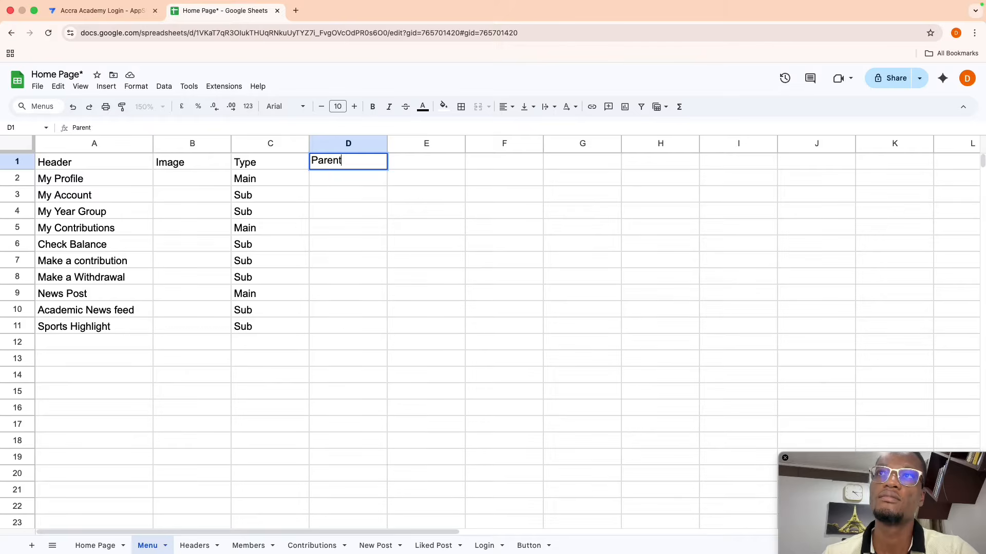
pyautogui.press('Return')
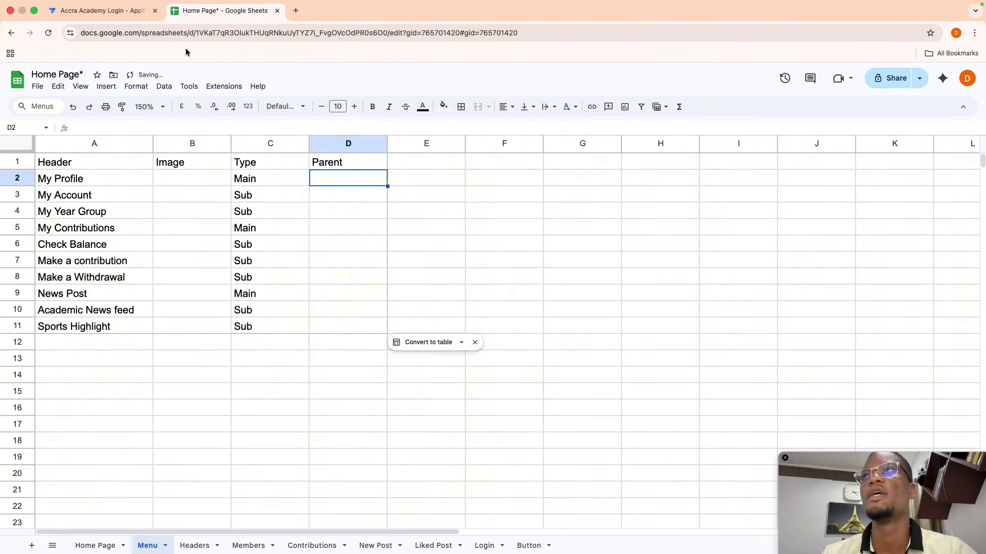
# - Regenerate the Menu table structure in AppSheet so the new Parent column is detected
pyautogui.click(88, 11)
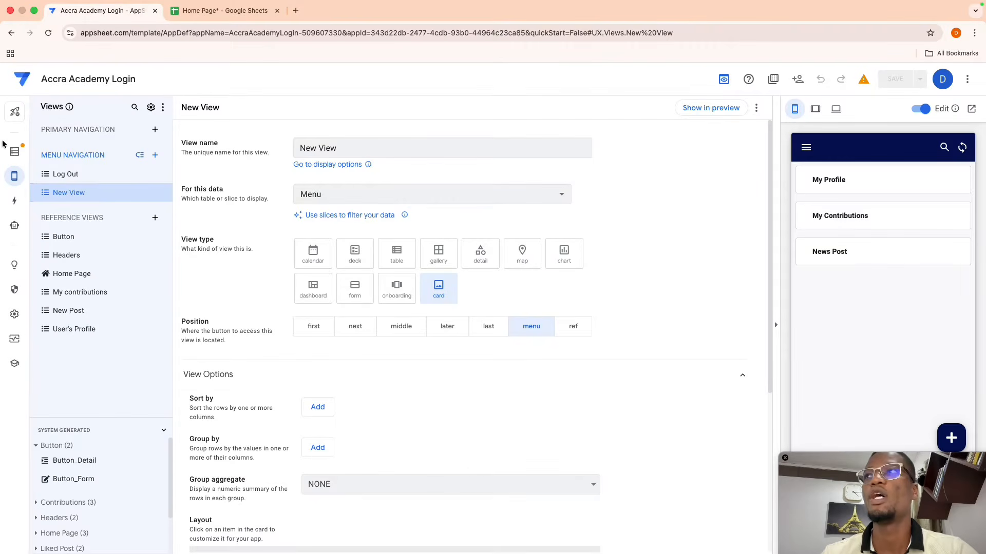
pyautogui.click(14, 152)
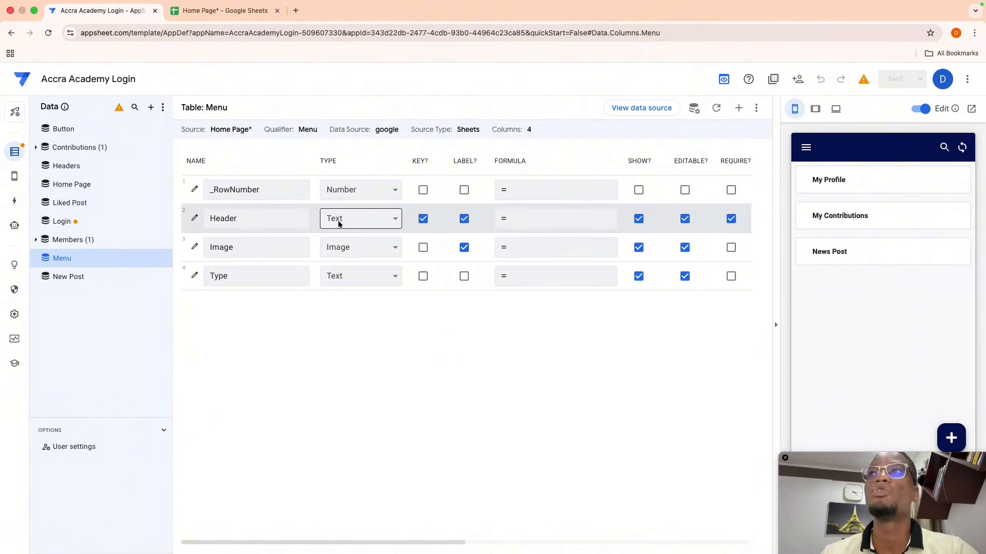
pyautogui.click(716, 108)
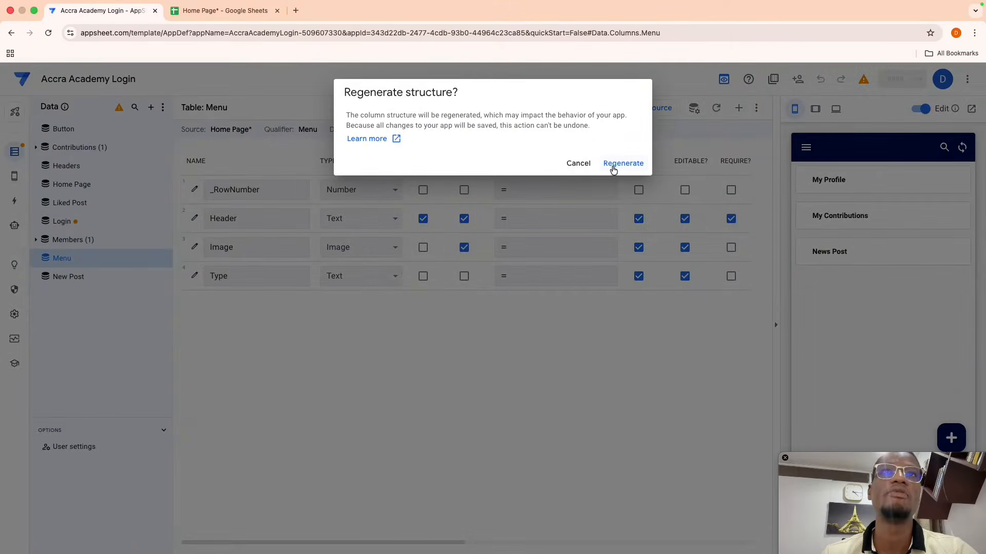
pyautogui.click(623, 164)
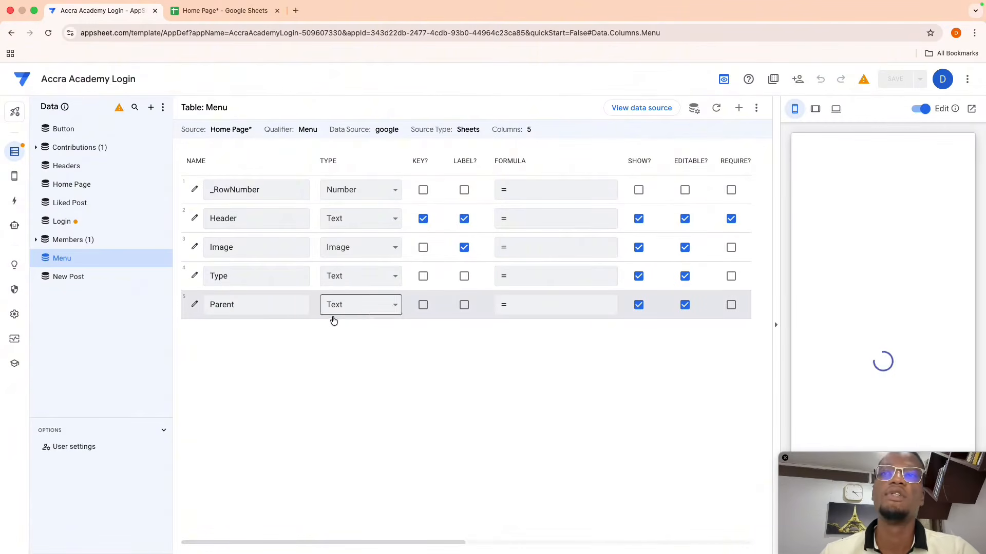
# - Make Parent a Ref column with source table Menu and expand its Data Validity settings
pyautogui.click(342, 311)
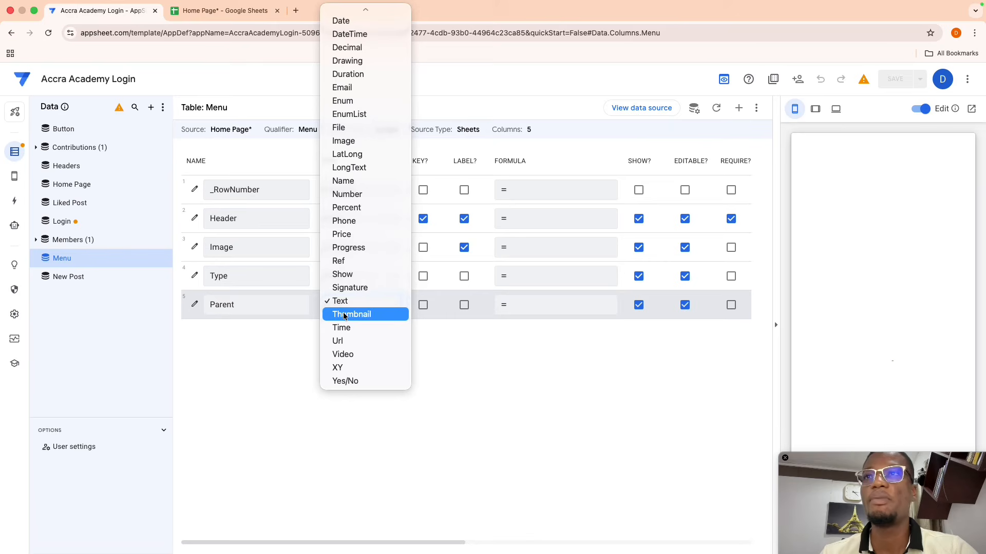
pyautogui.click(344, 262)
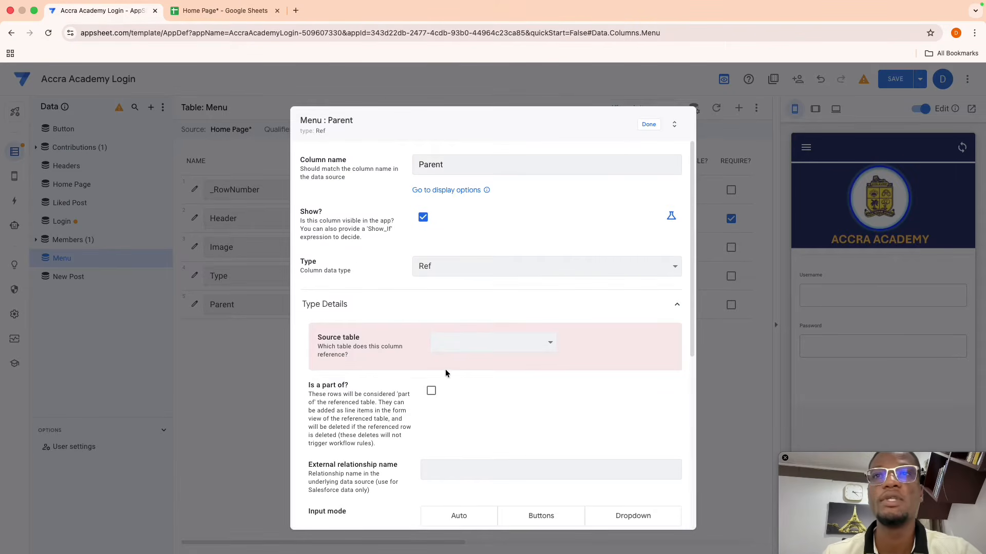
pyautogui.click(466, 341)
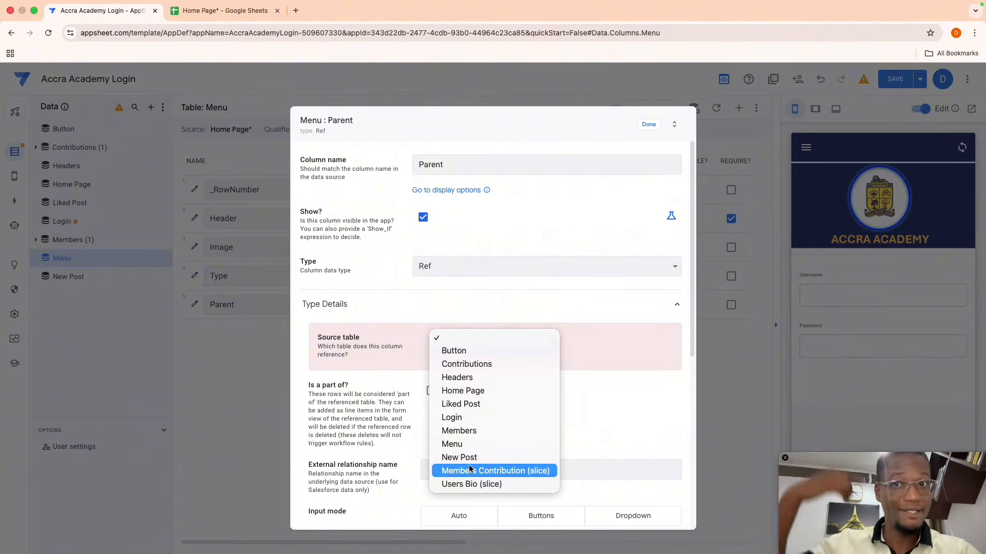
pyautogui.click(463, 445)
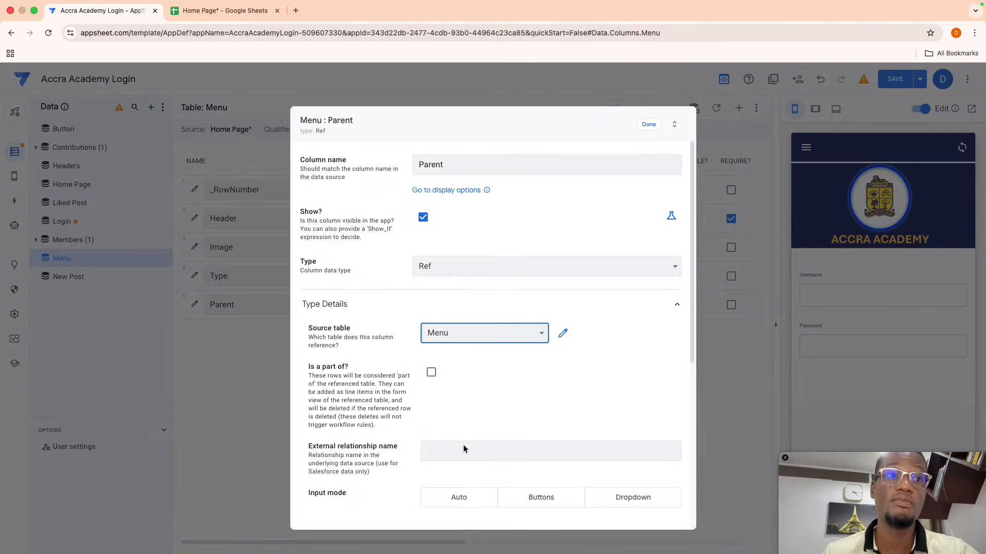
pyautogui.scroll(-5, 442, 452)
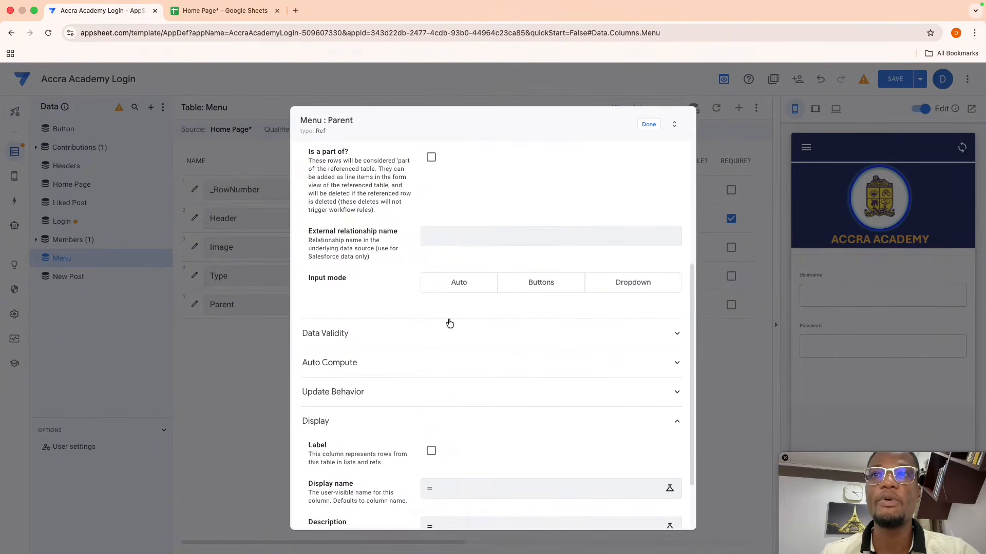
pyautogui.click(442, 335)
# - Give Parent the Valid If rule SELECT(Menu[Header],[Type]="Main") and close the column editor
pyautogui.click(449, 362)
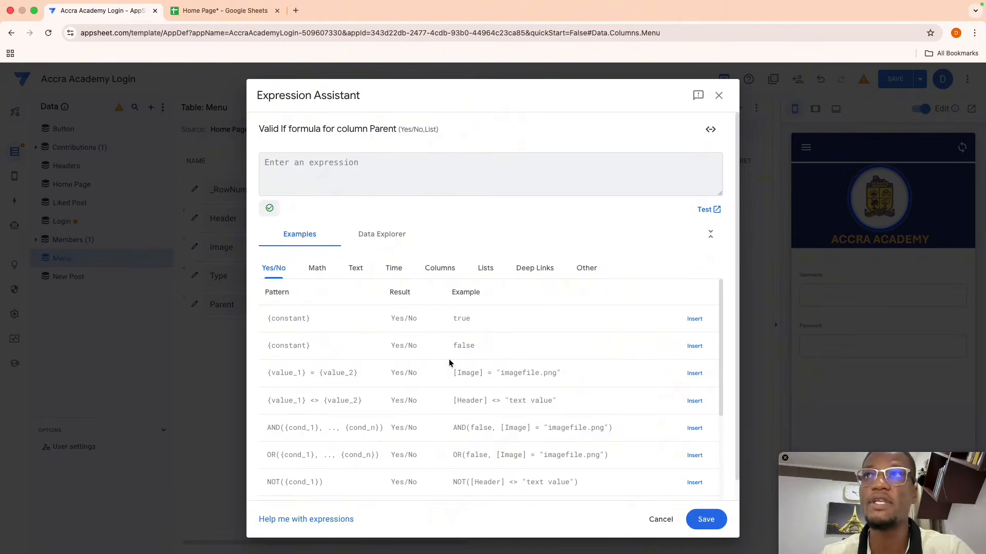
pyautogui.write('Sele')
pyautogui.press('Return')
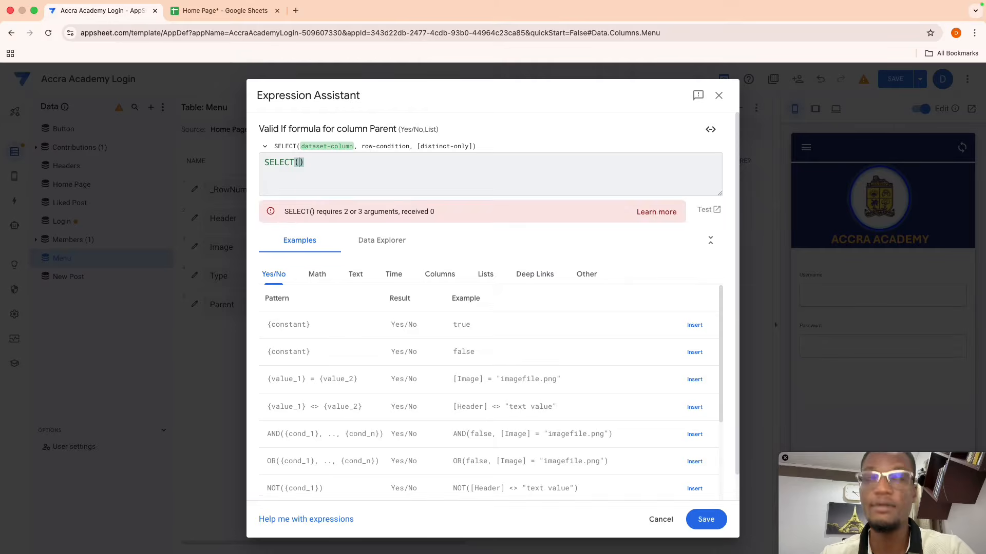
pyautogui.write('Menu[')
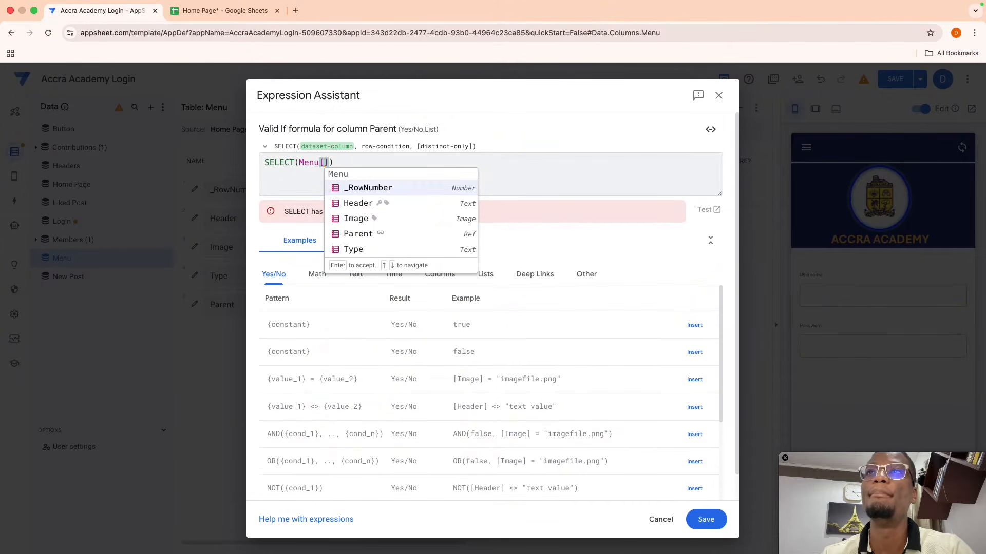
pyautogui.write('H')
pyautogui.press('Return')
pyautogui.write(', [')
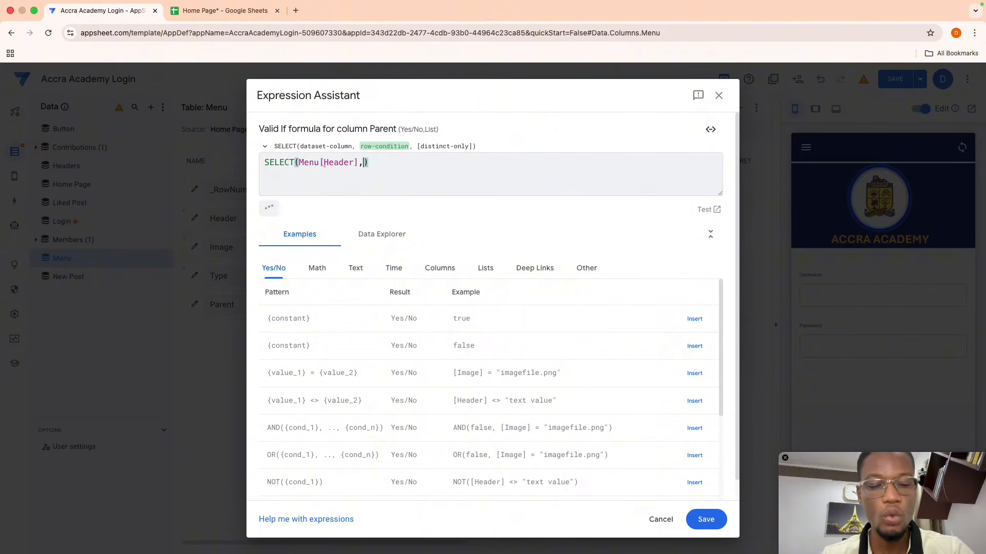
pyautogui.write('T')
pyautogui.press('Return')
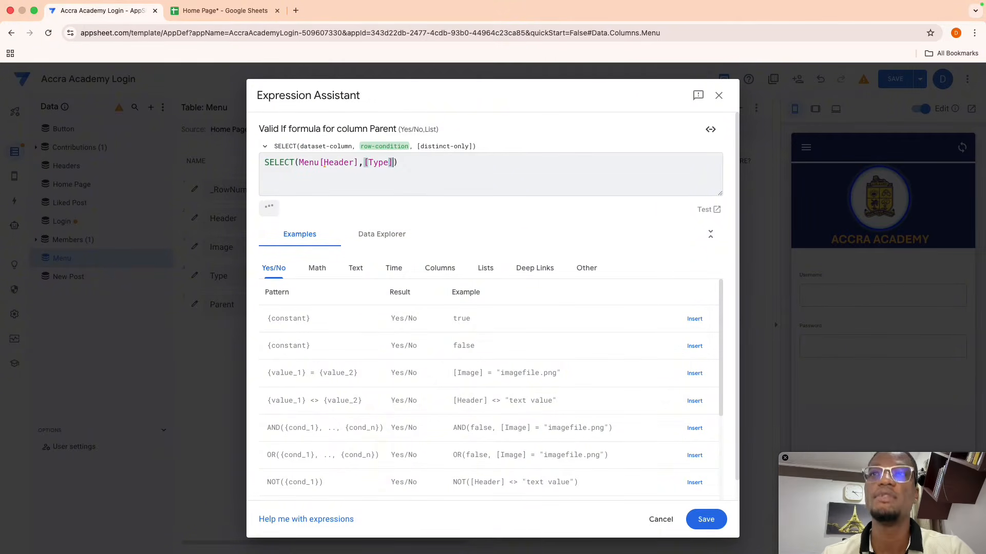
pyautogui.write('="Main')
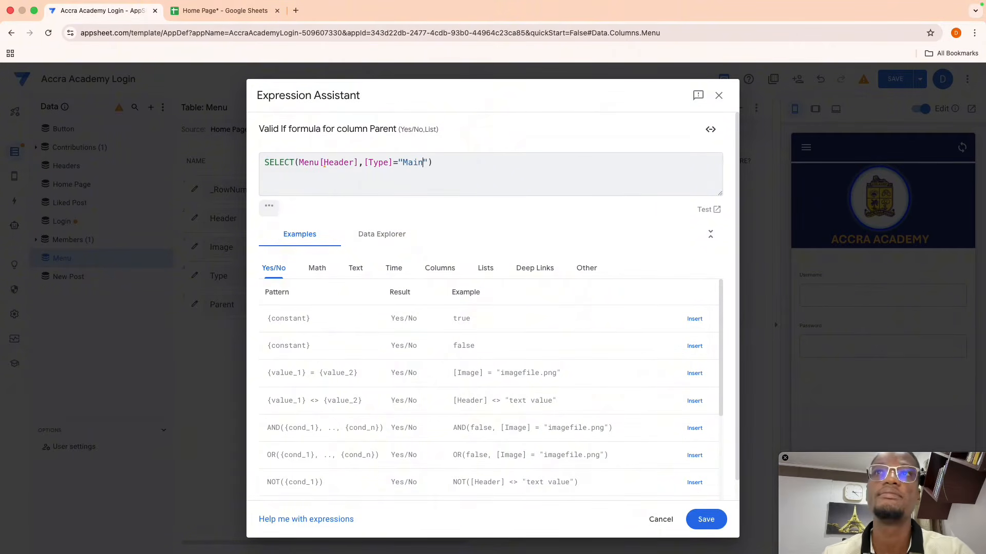
pyautogui.click(700, 519)
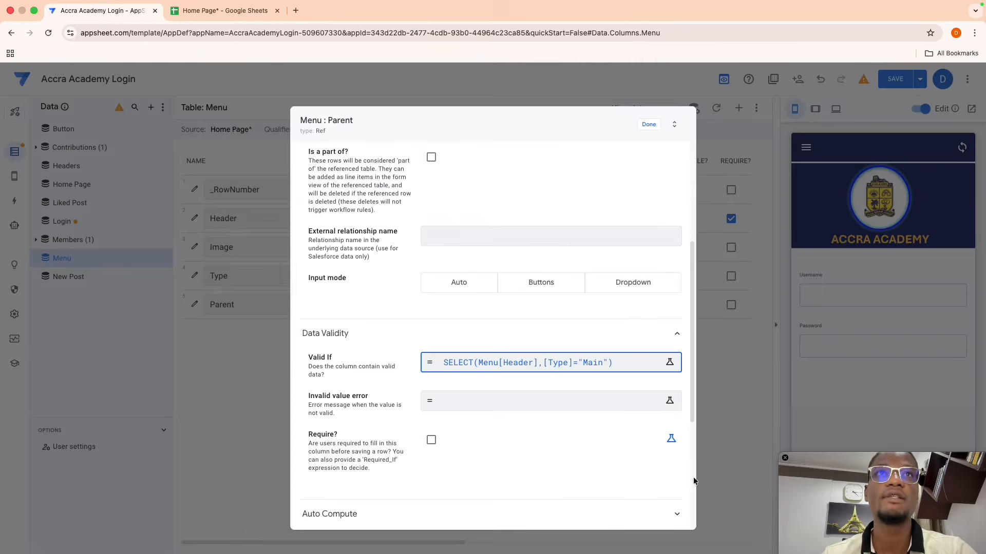
pyautogui.click(649, 125)
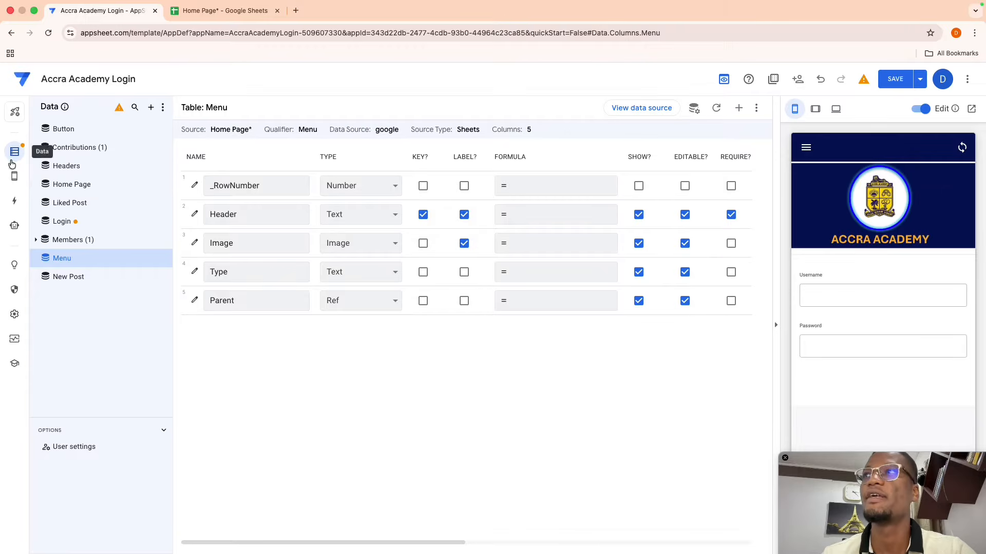
# - Show the New View menu cards in the app preview
pyautogui.click(41, 175)
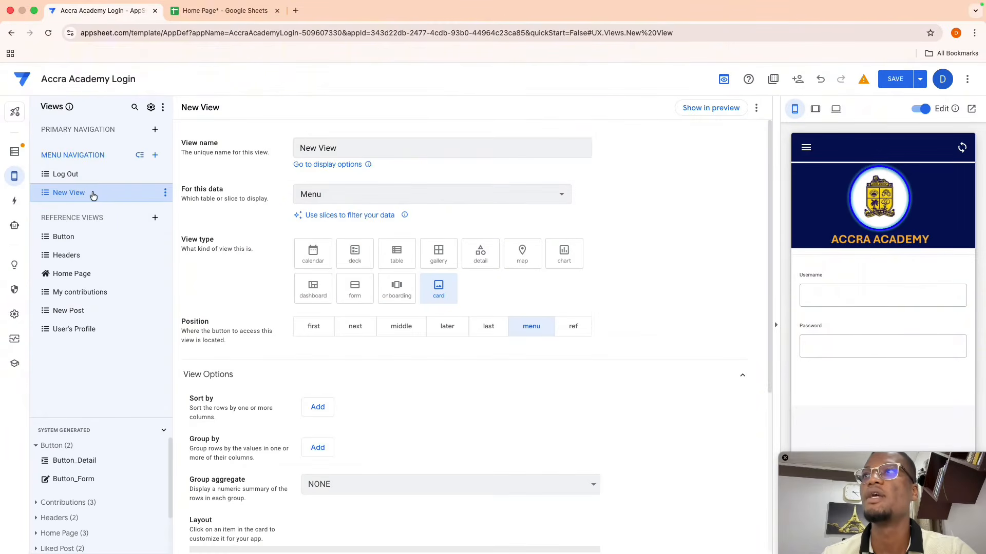
pyautogui.click(705, 110)
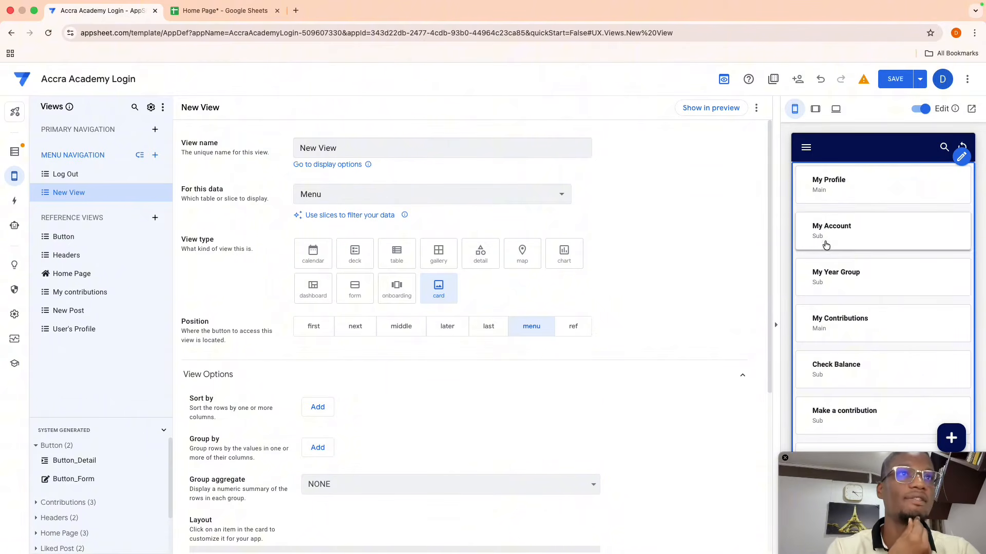
pyautogui.scroll(-3, 832, 395)
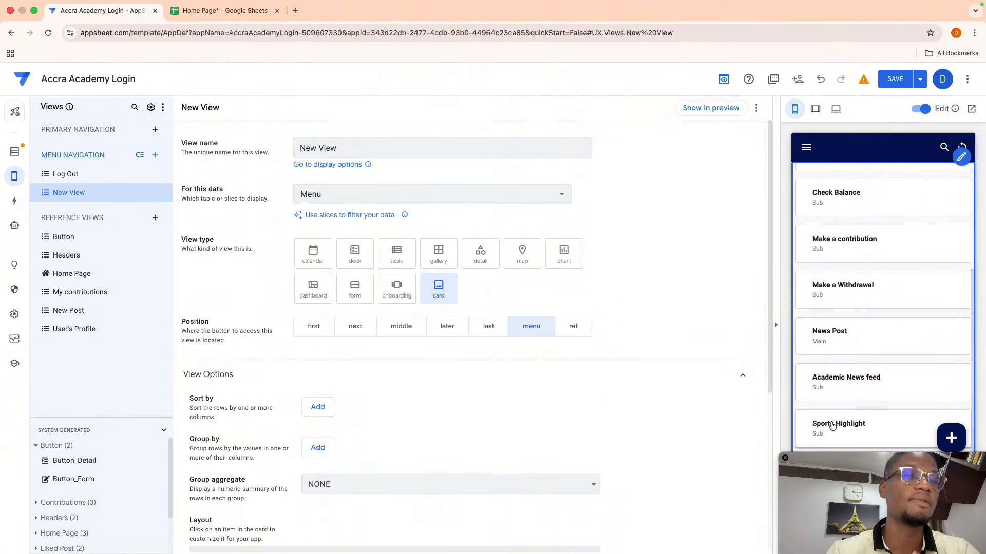
pyautogui.scroll(5, 826, 406)
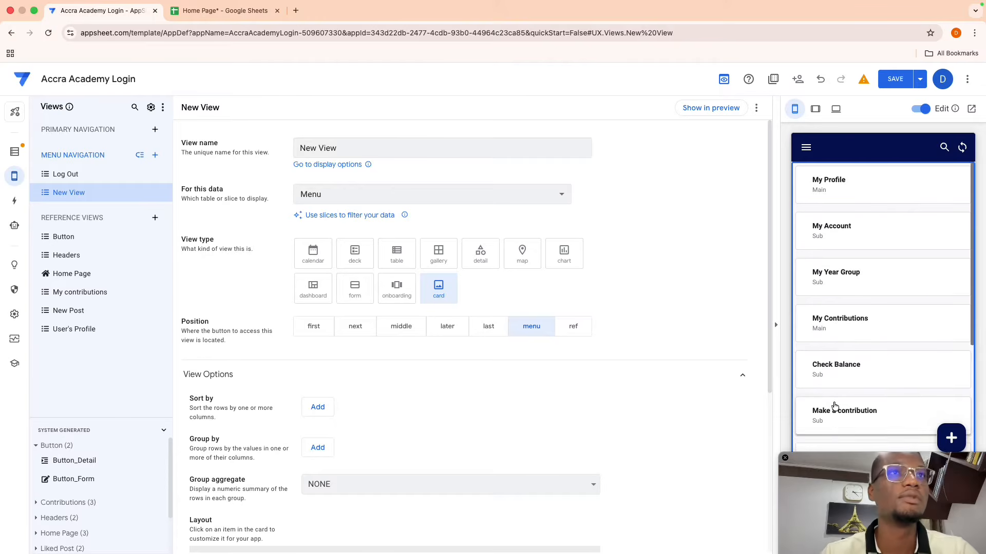
# - Check My Account's Parent choices in the edit form, then save the app's changes
pyautogui.click(837, 231)
pyautogui.click(950, 438)
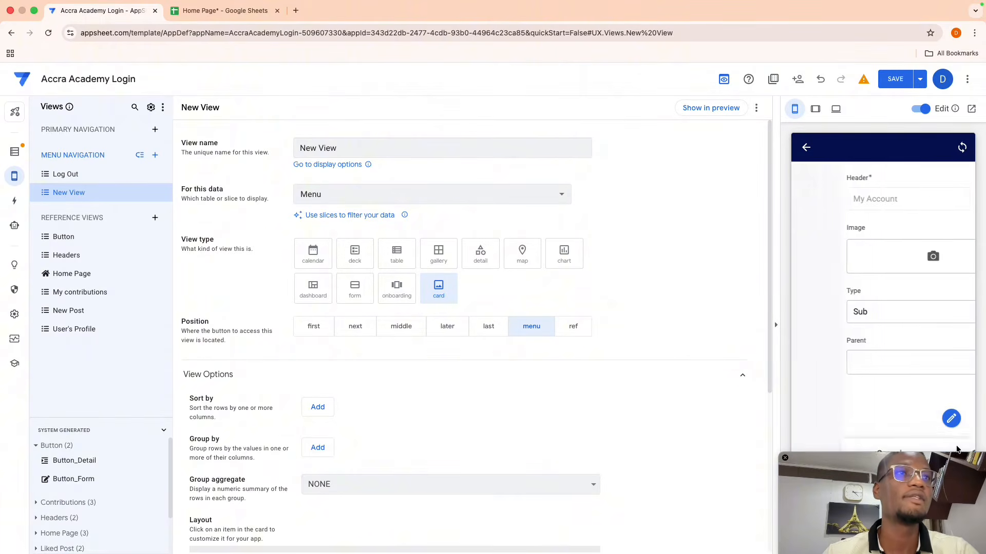
pyautogui.click(876, 372)
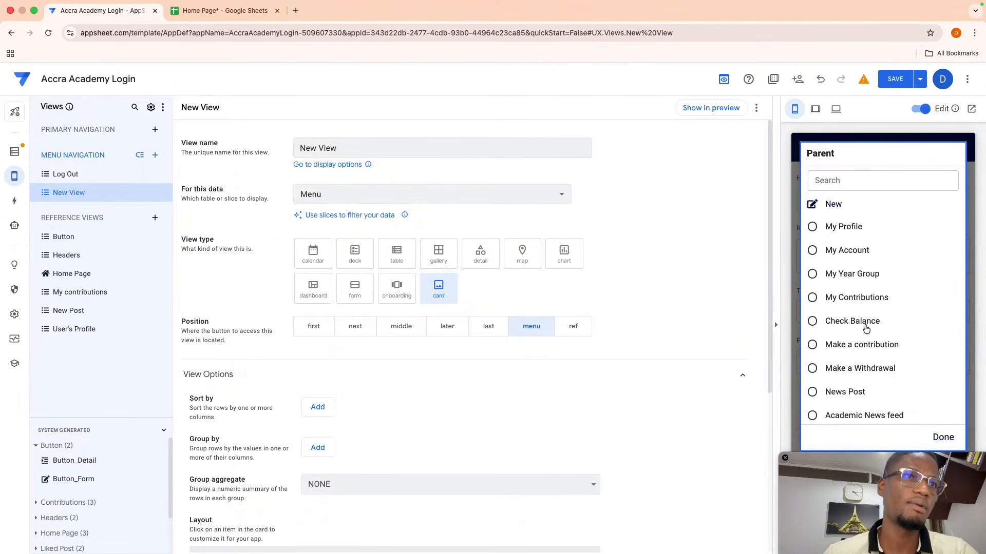
pyautogui.scroll(-2, 867, 368)
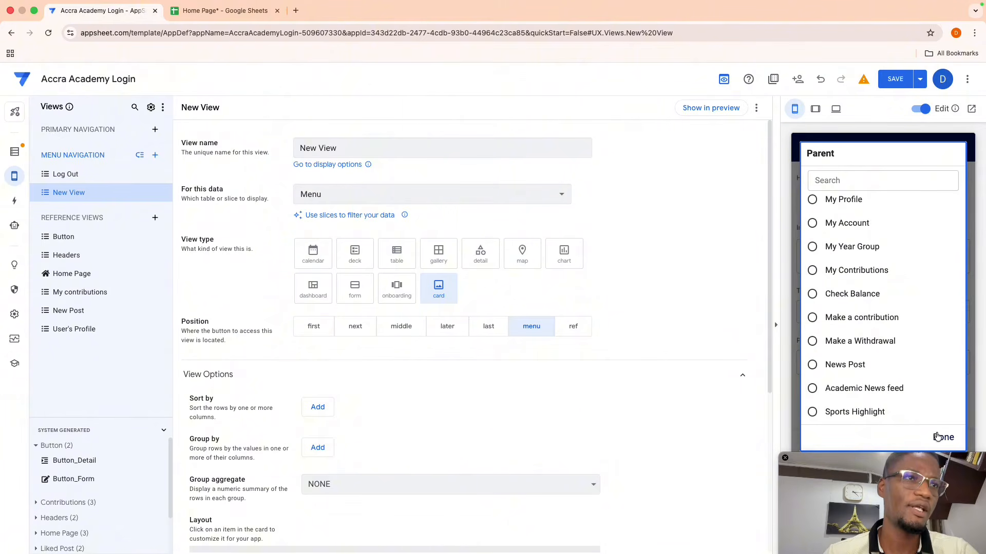
pyautogui.click(937, 436)
pyautogui.click(893, 78)
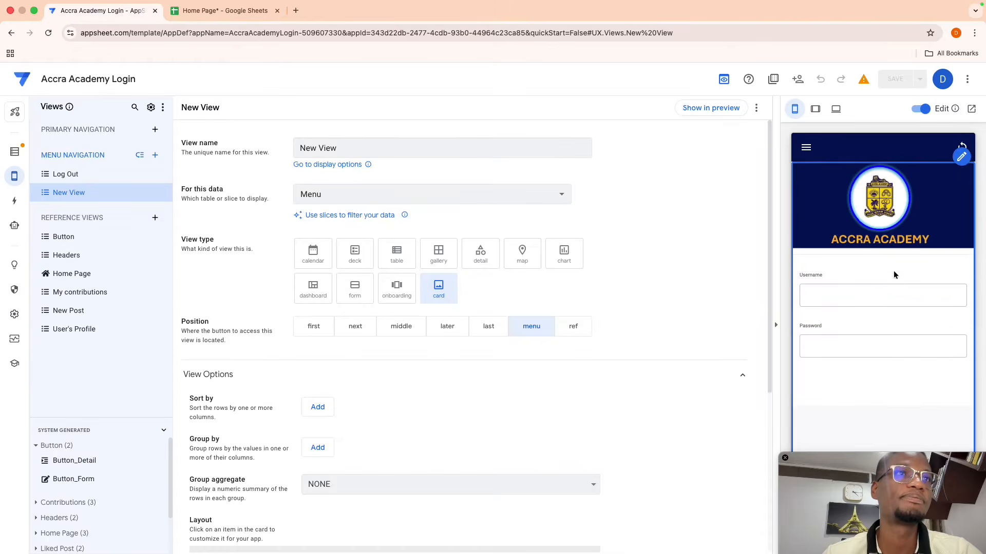
# - Set My Account's Parent to My Profile in the preview and save it
pyautogui.click(711, 107)
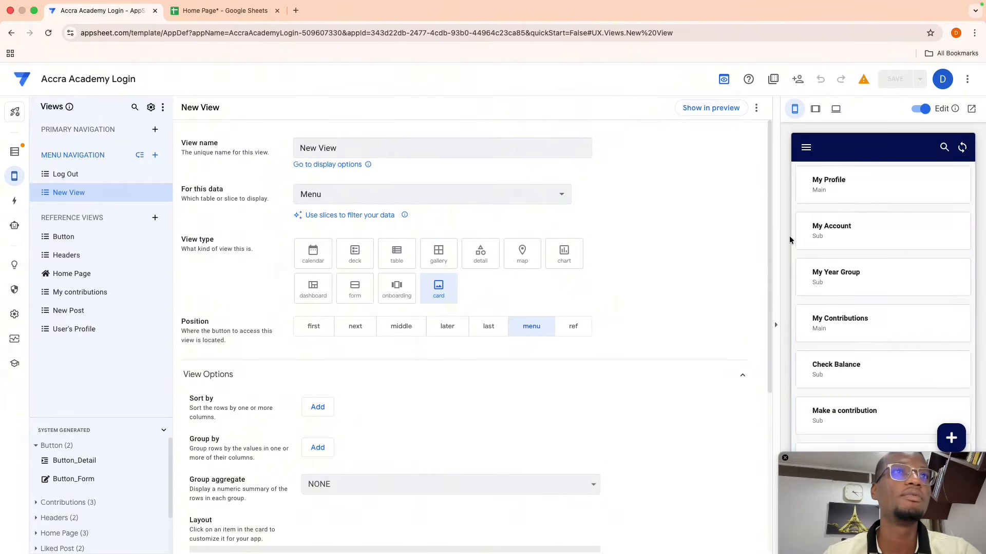
pyautogui.click(853, 186)
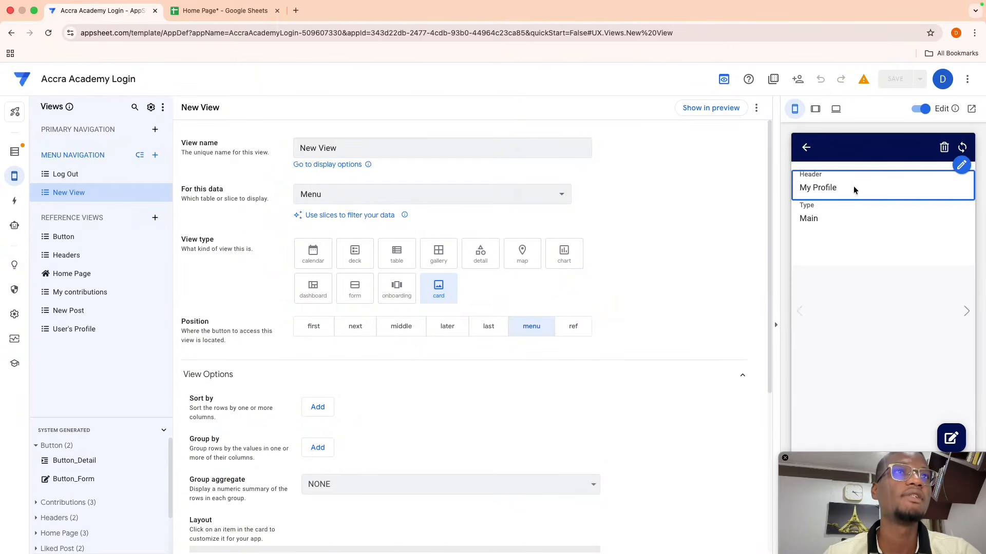
pyautogui.click(806, 149)
pyautogui.click(831, 237)
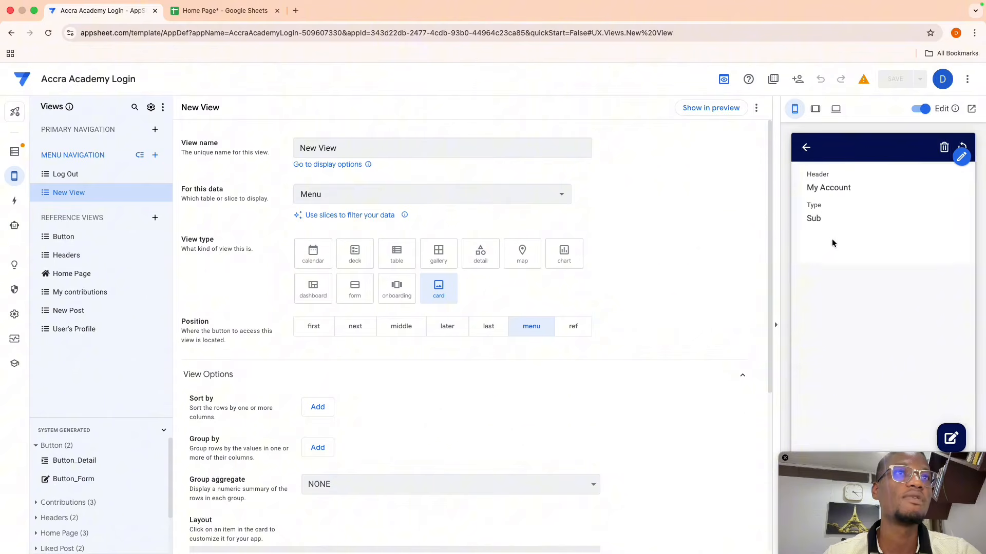
pyautogui.click(951, 437)
pyautogui.click(874, 363)
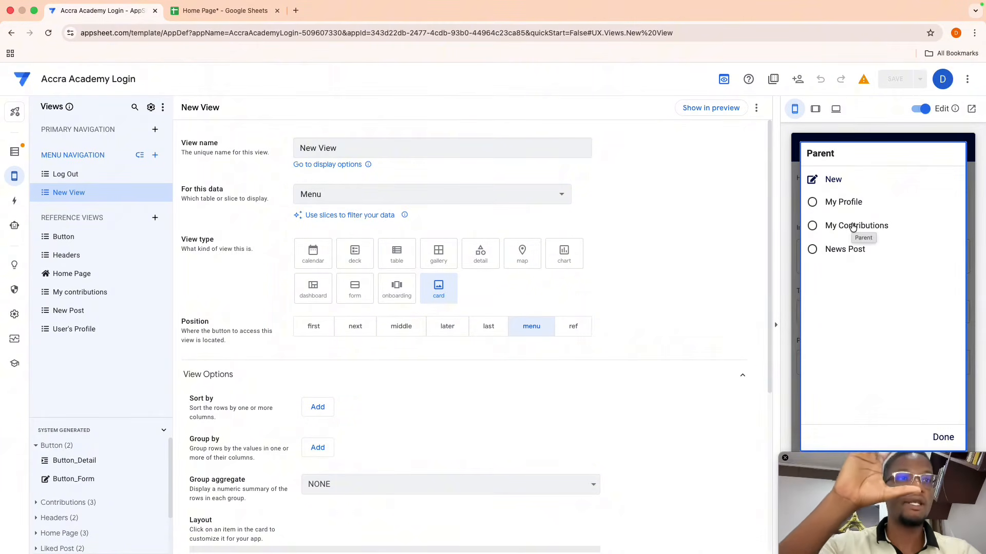
pyautogui.click(831, 202)
pyautogui.click(931, 442)
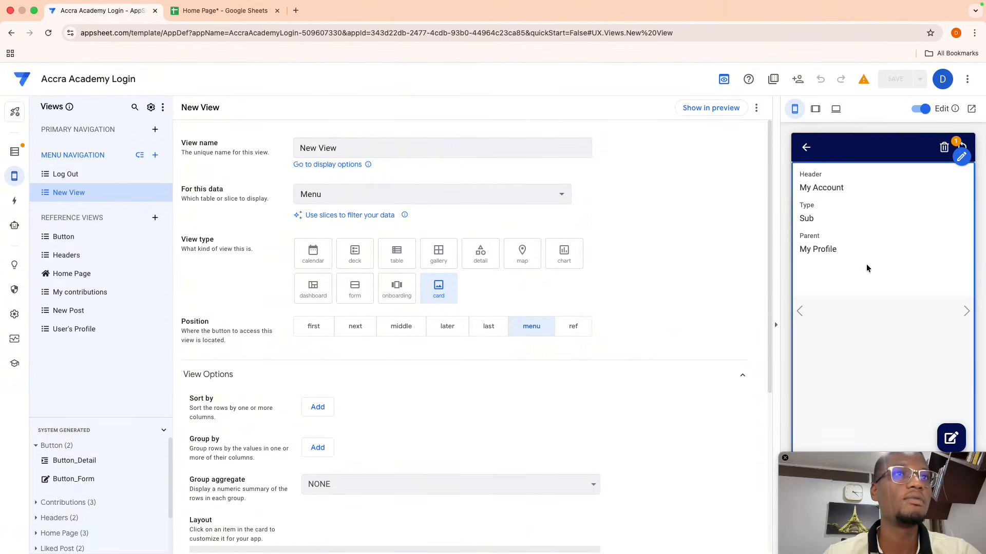
# - Set My Year Group's Parent to My Profile and save it
pyautogui.click(807, 148)
pyautogui.click(839, 273)
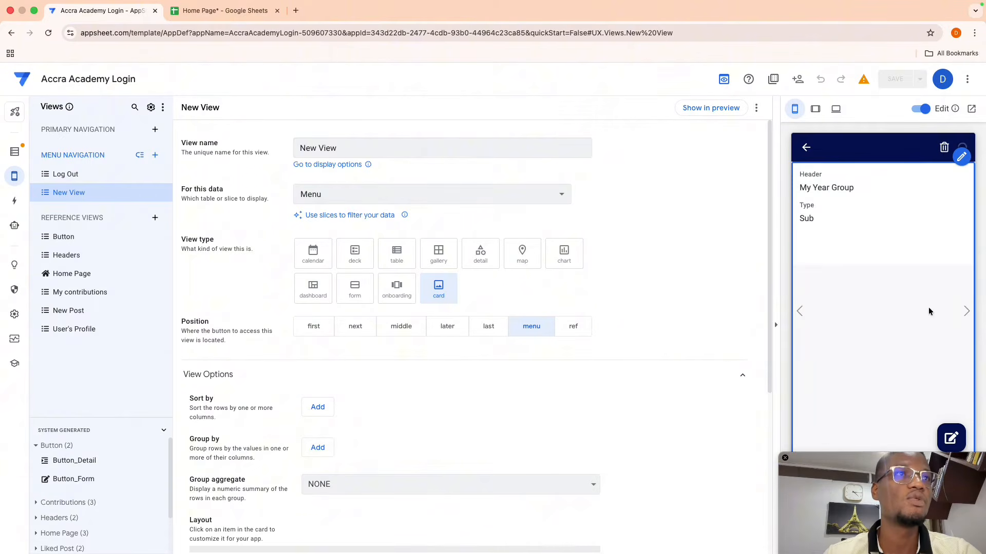
pyautogui.click(951, 437)
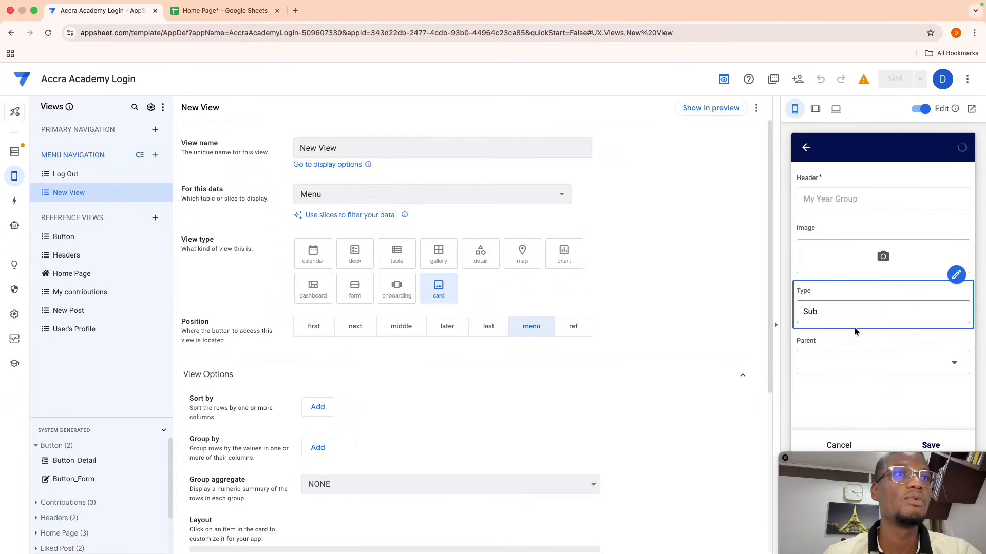
pyautogui.click(855, 360)
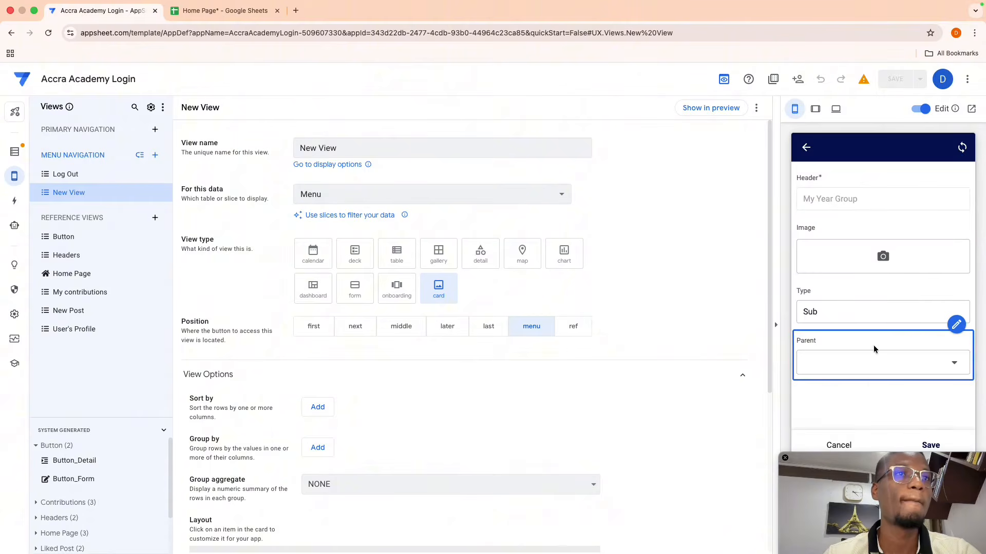
pyautogui.click(870, 359)
pyautogui.click(837, 203)
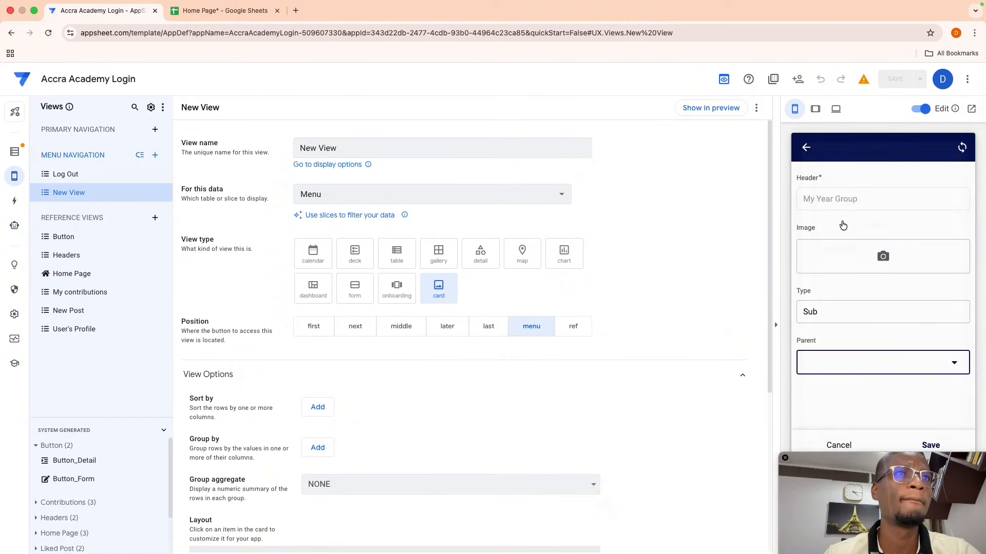
pyautogui.click(930, 446)
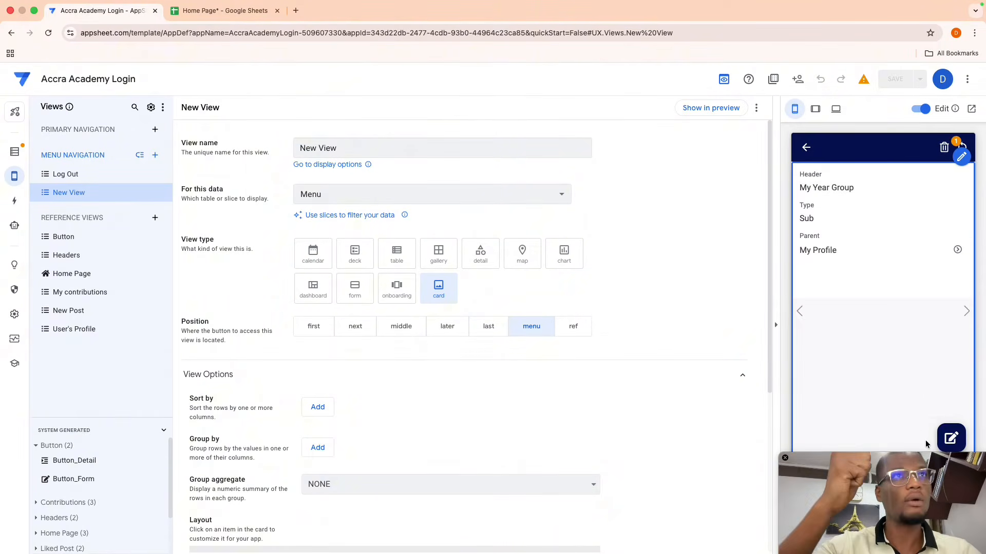
pyautogui.click(805, 147)
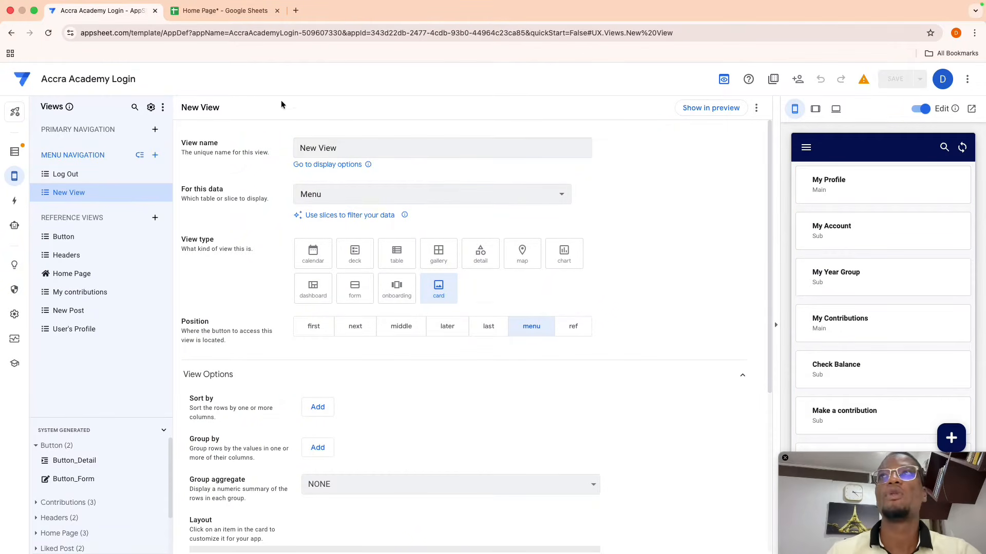
pyautogui.click(220, 10)
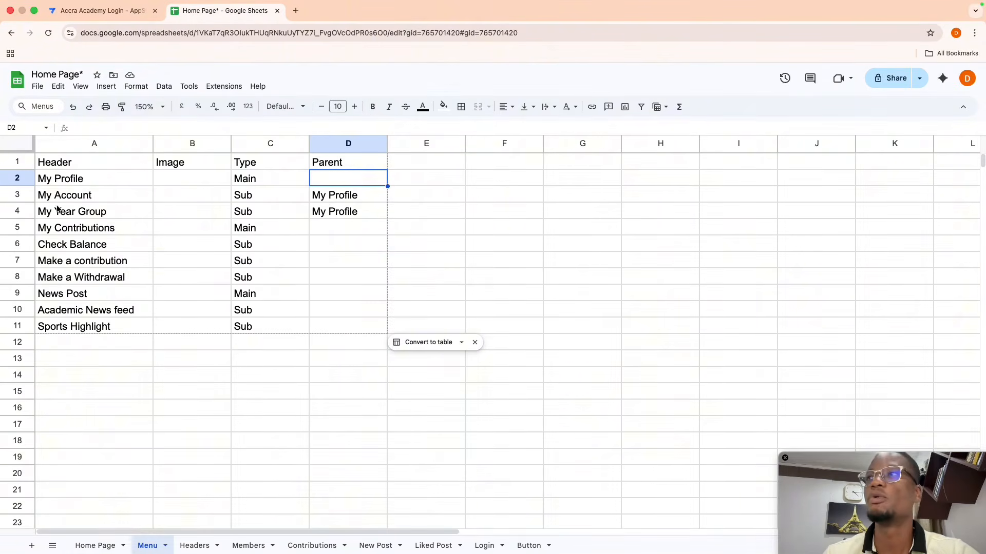
# - Copy My Contributions from A5 into Parent cells D6:D8
pyautogui.click(62, 226)
pyautogui.press('Right')
pyautogui.press('Right')
pyautogui.press('Right')
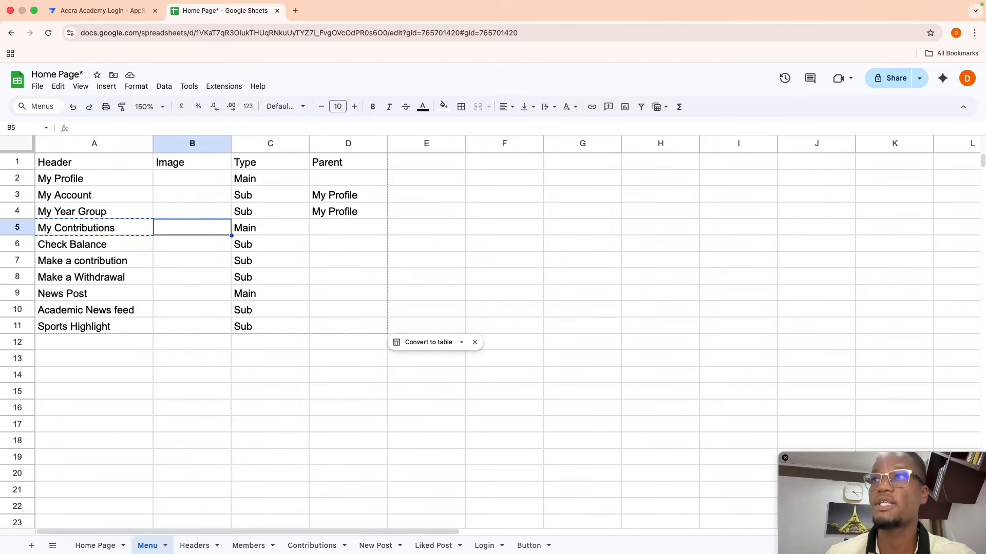
pyautogui.press('Down')
pyautogui.hotkey('shift', 'Down')
pyautogui.hotkey('shift', 'Down')
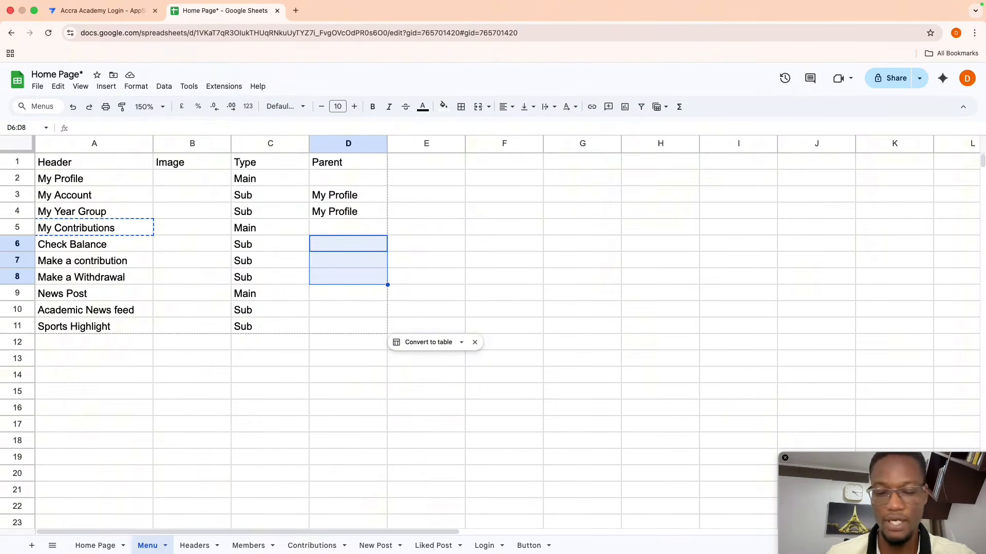
pyautogui.write('My Contributions My Contributions My Contributions')
# - Copy News Post from A9 into Parent cells D10:D11
pyautogui.press('Down')
pyautogui.press('Down')
pyautogui.press('Left')
pyautogui.press('Down')
pyautogui.press('Left')
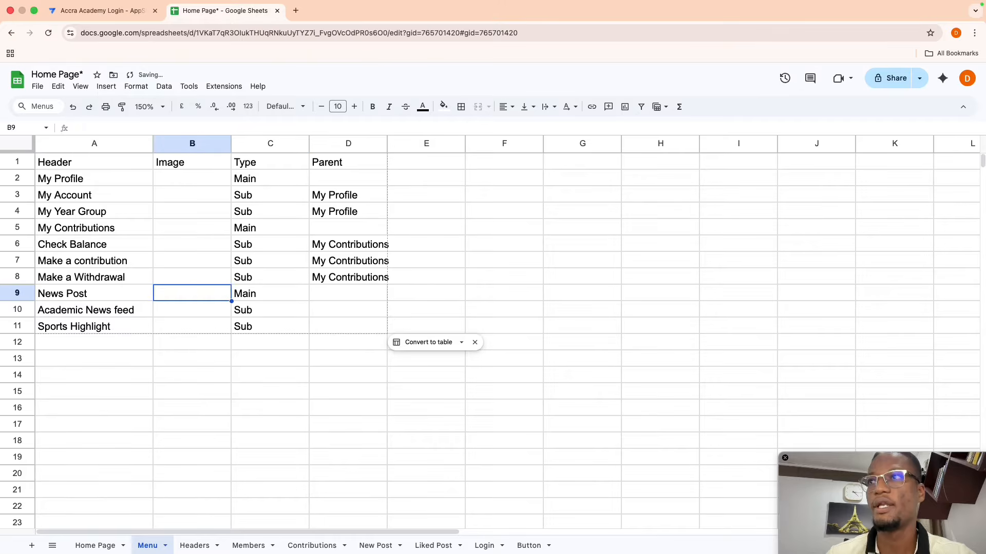
pyautogui.press('Left')
pyautogui.press('Right')
pyautogui.press('Right')
pyautogui.press('Right')
pyautogui.press('Down')
pyautogui.press('Right')
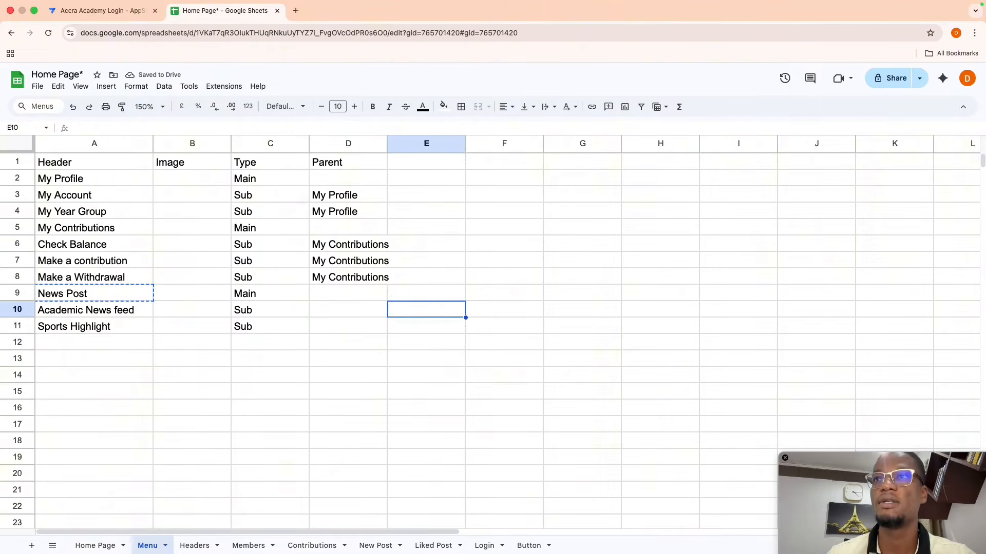
pyautogui.press('Left')
pyautogui.hotkey('shift', 'Down')
pyautogui.write('News Post News Post')
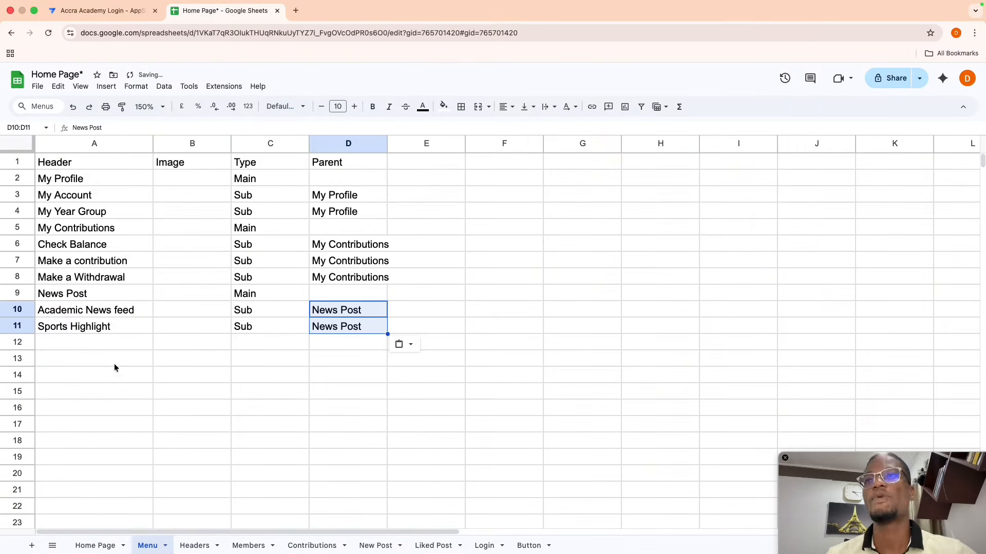
# - Select A3:C4 and A6:C8 to review the child rows
pyautogui.click(140, 391)
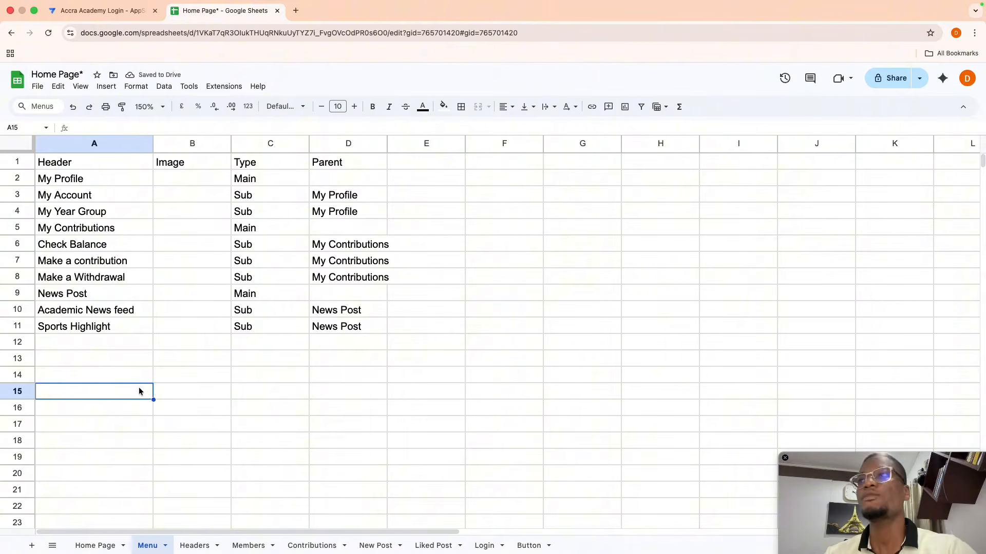
pyautogui.moveTo(93, 196); pyautogui.dragTo(285, 206)
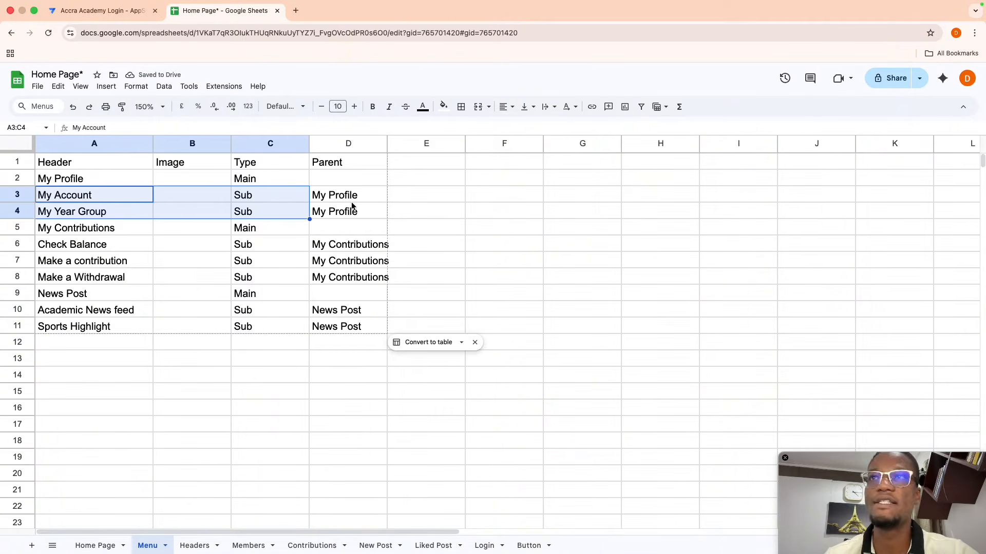
pyautogui.moveTo(122, 249); pyautogui.dragTo(249, 272)
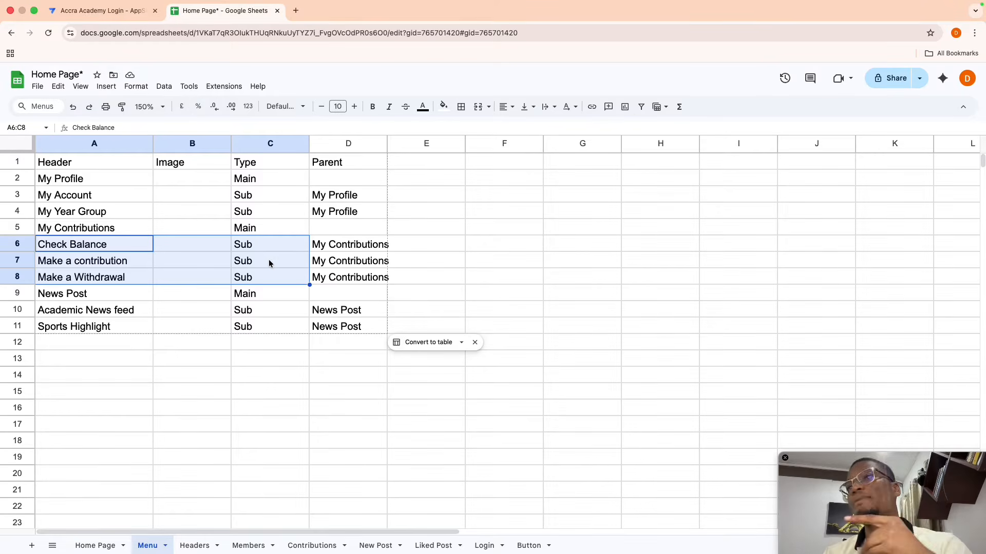
# - Upload Express.png into My Profile's Image field in the preview and save the record
pyautogui.click(92, 11)
pyautogui.click(801, 198)
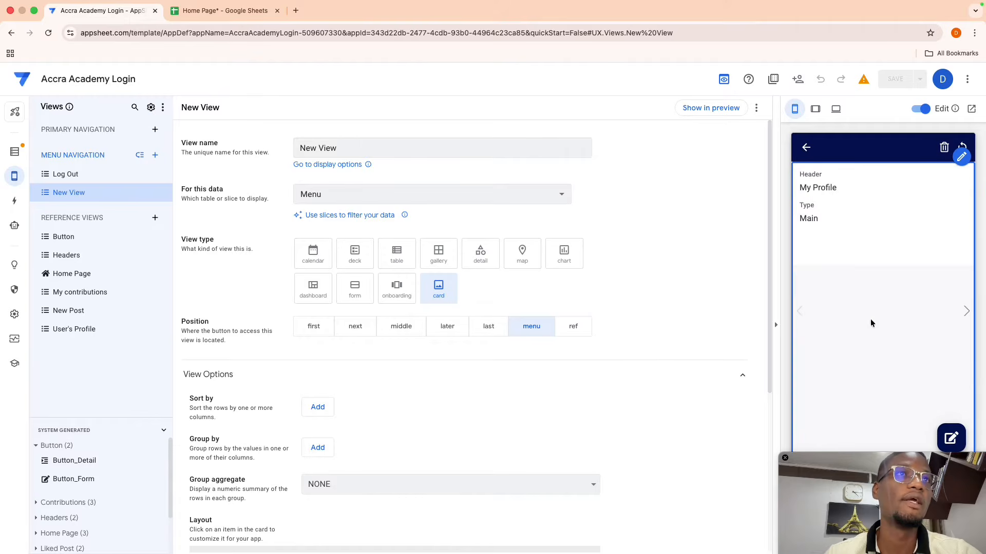
pyautogui.click(948, 439)
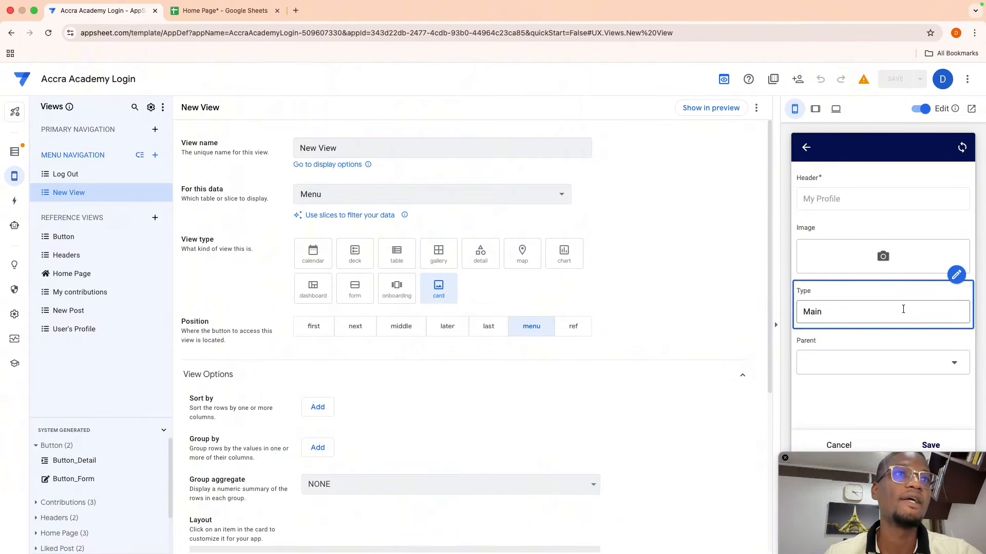
pyautogui.click(883, 257)
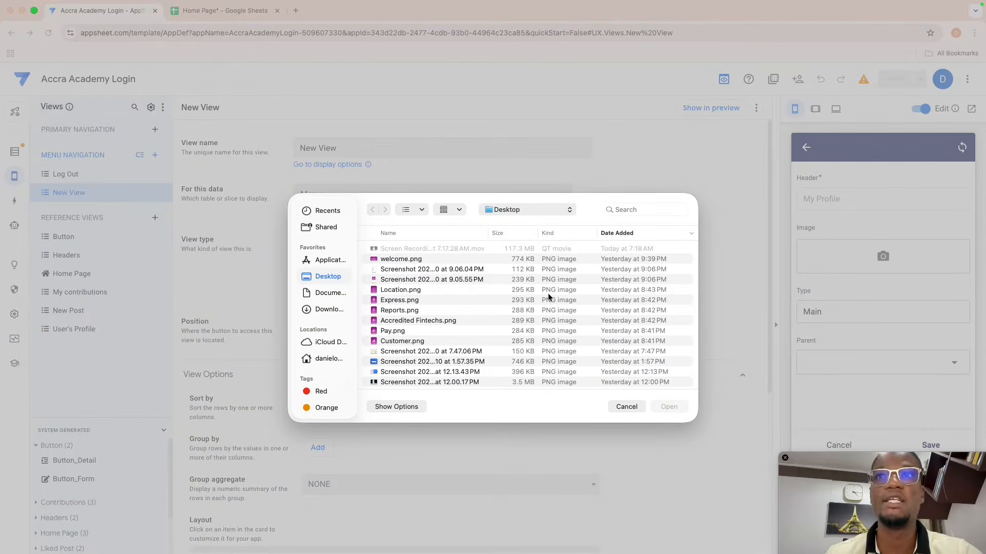
pyautogui.click(406, 299)
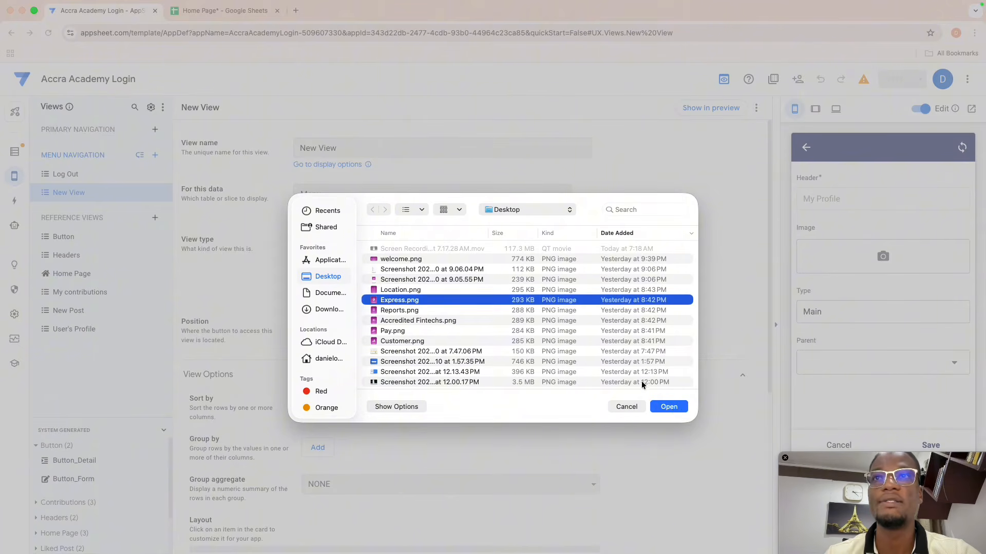
pyautogui.click(668, 405)
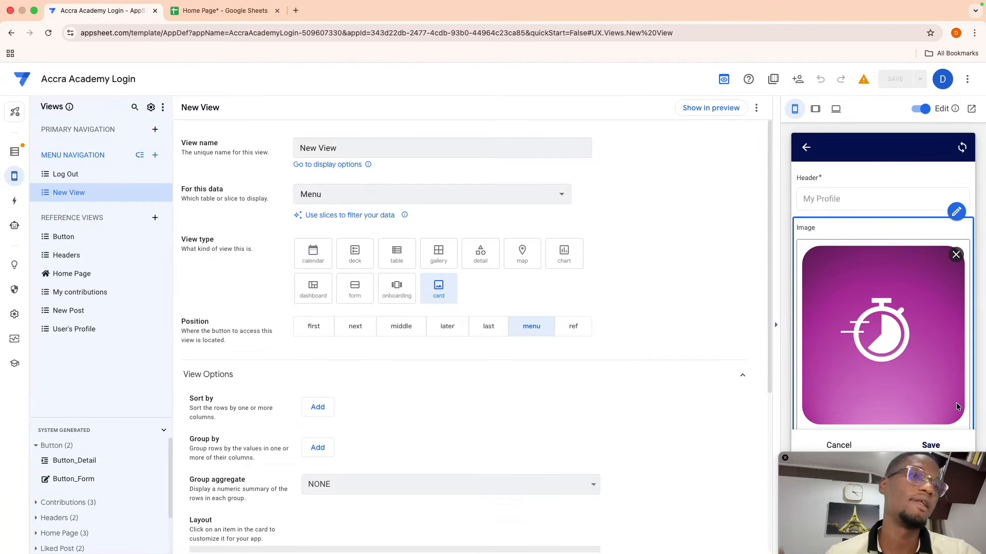
pyautogui.scroll(-3, 948, 406)
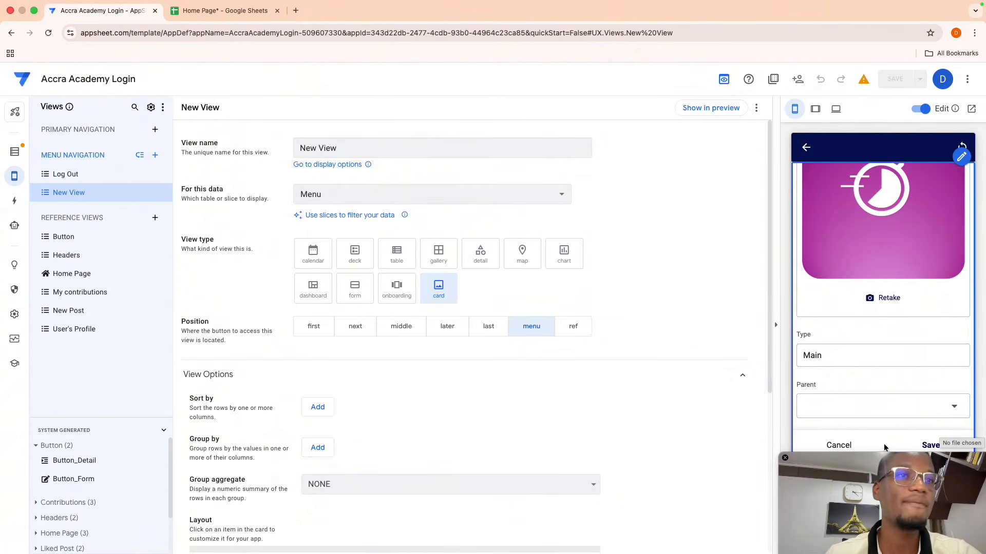
pyautogui.click(846, 450)
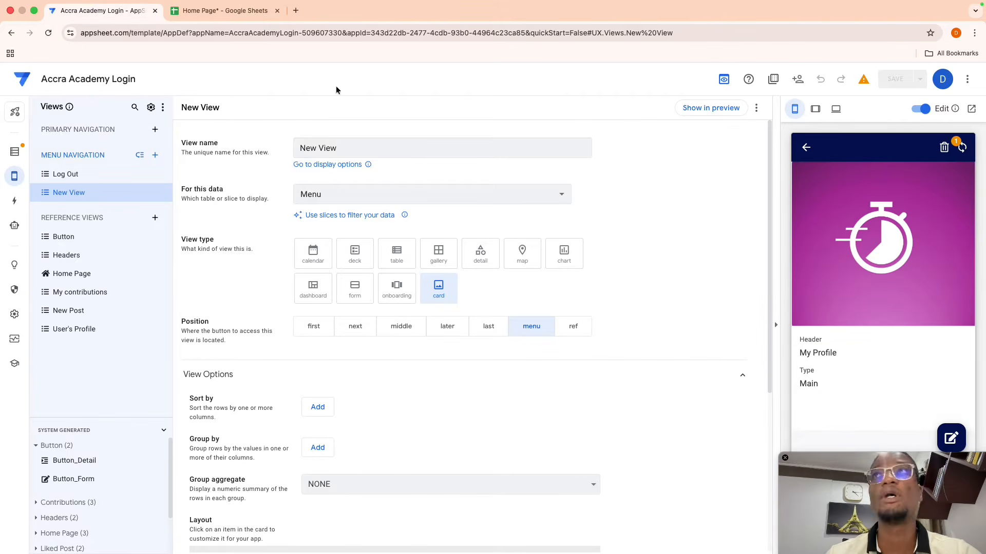
pyautogui.click(218, 11)
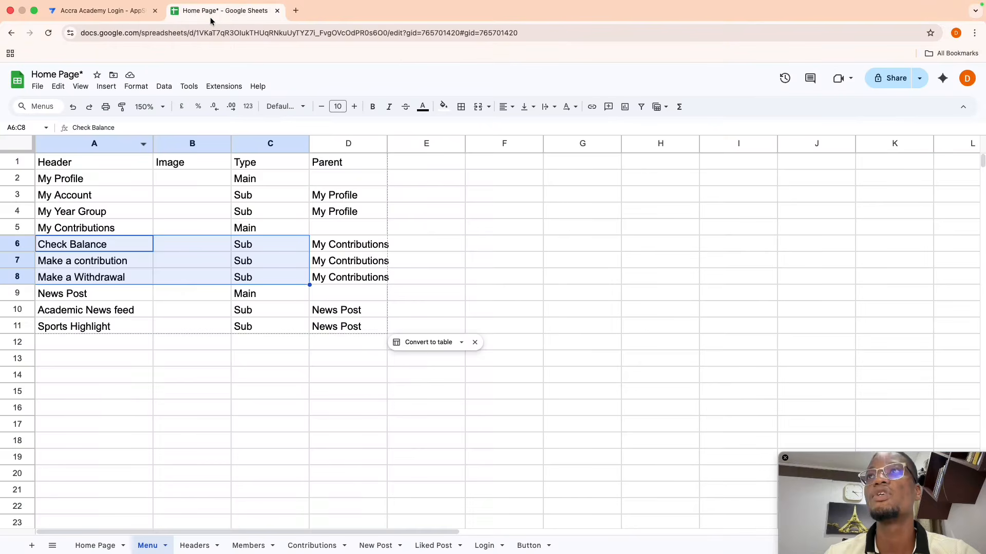
# - Show My Profile's image path in B2 and widen column B to fit it
pyautogui.click(184, 178)
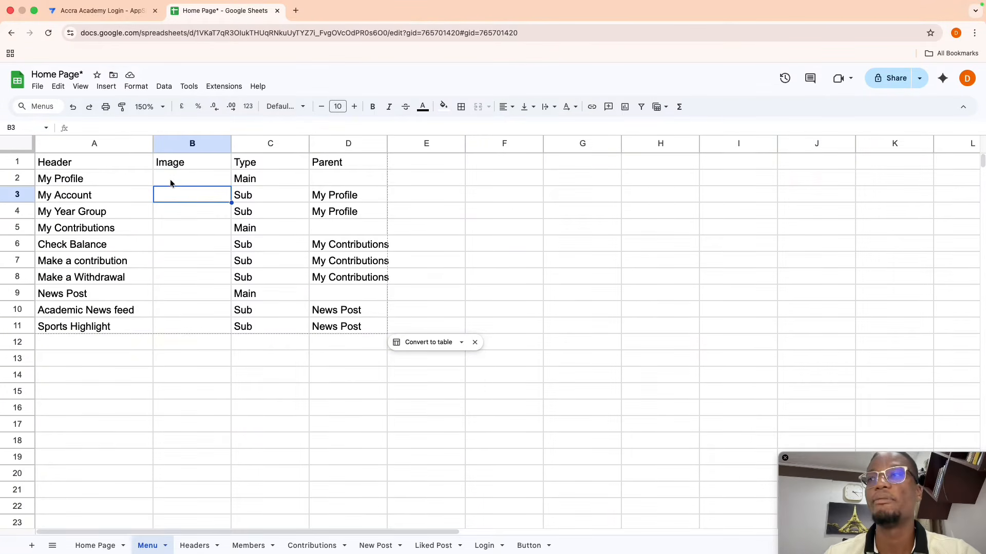
pyautogui.write('Menu_Images/My Profile.Image.073247.png')
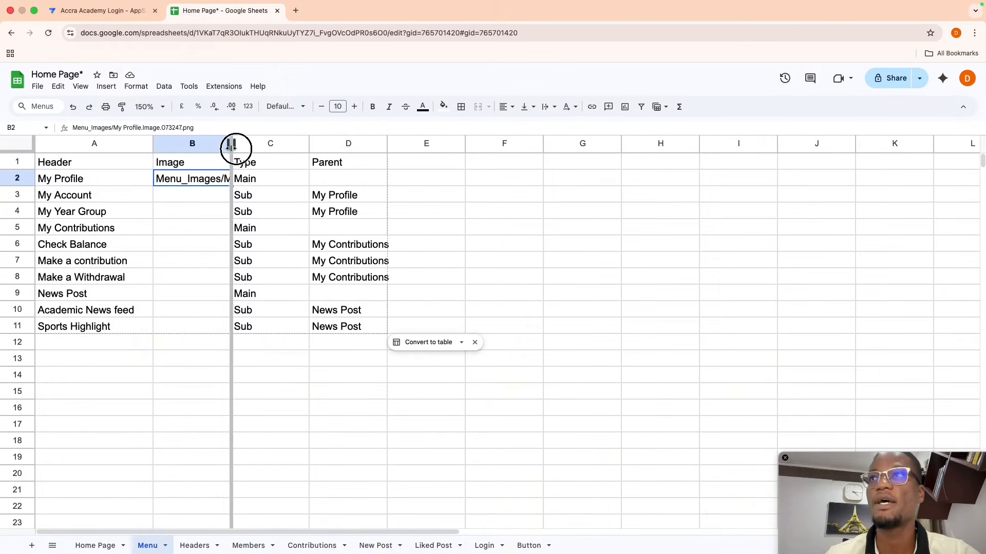
pyautogui.moveTo(230, 146); pyautogui.dragTo(300, 145)
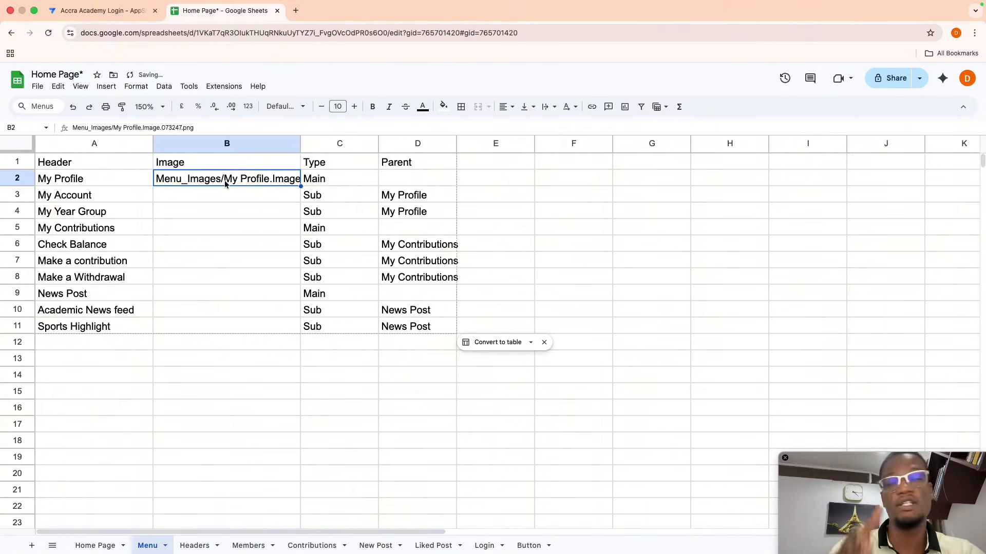
# - Copy the header image paths C3:C5 from the Headers sheet
pyautogui.click(194, 546)
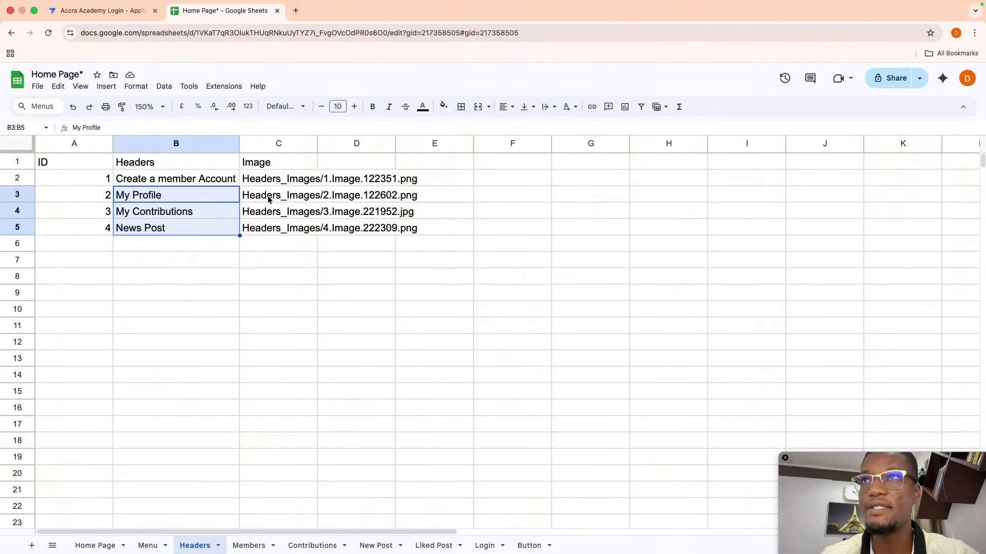
pyautogui.moveTo(268, 199); pyautogui.dragTo(271, 231)
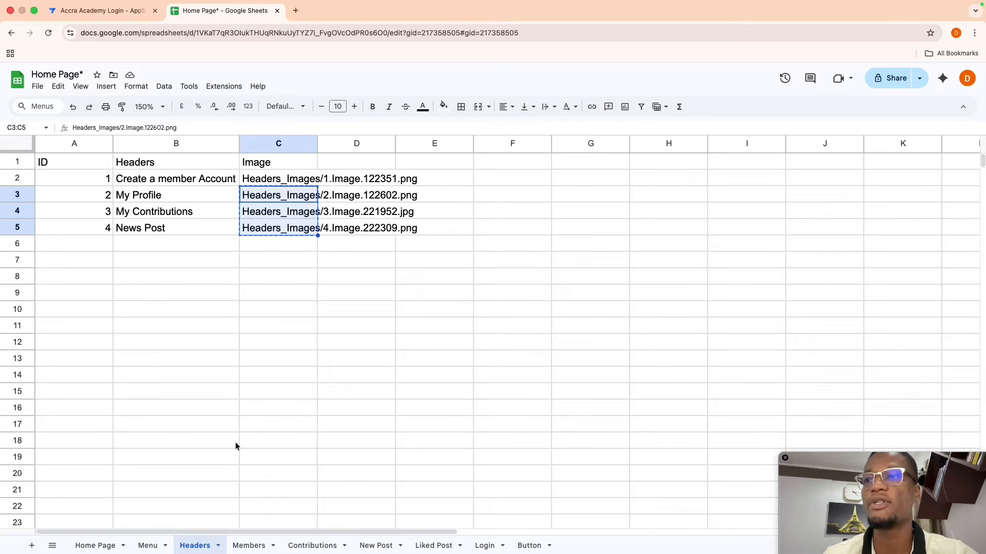
pyautogui.click(147, 546)
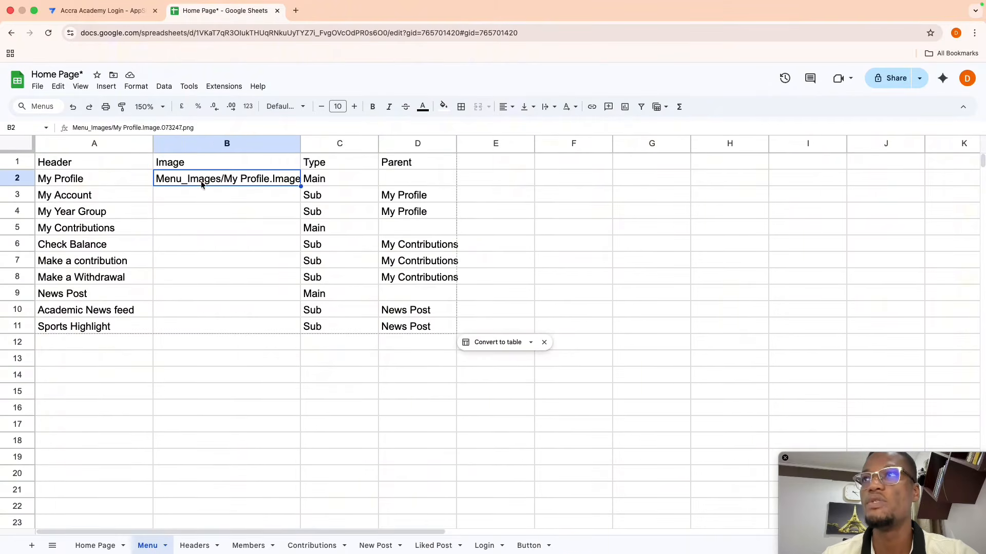
# - Paste the three header image paths and rearrange them into B2, B5 and B9
pyautogui.press('super+v')
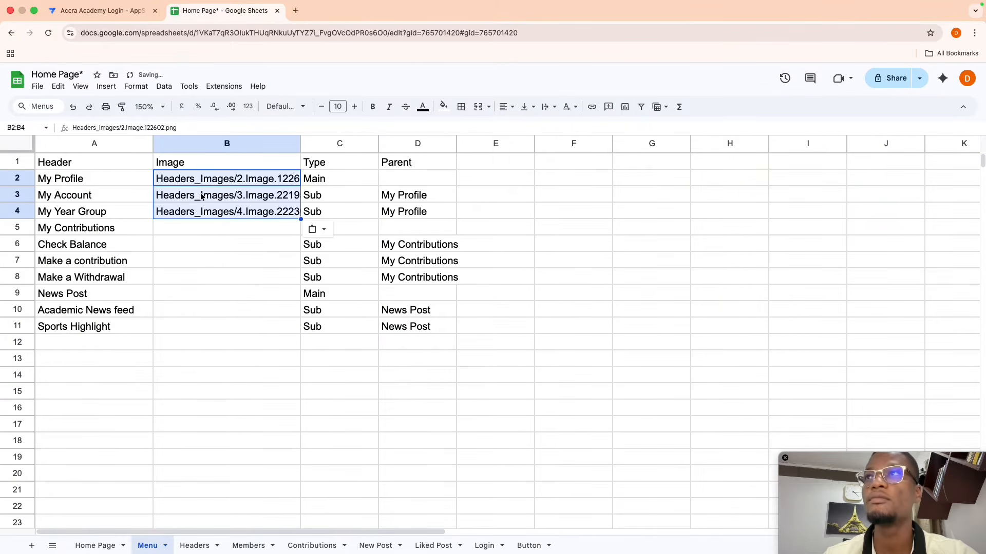
pyautogui.click(200, 199)
pyautogui.hotkey('shift', 'Down')
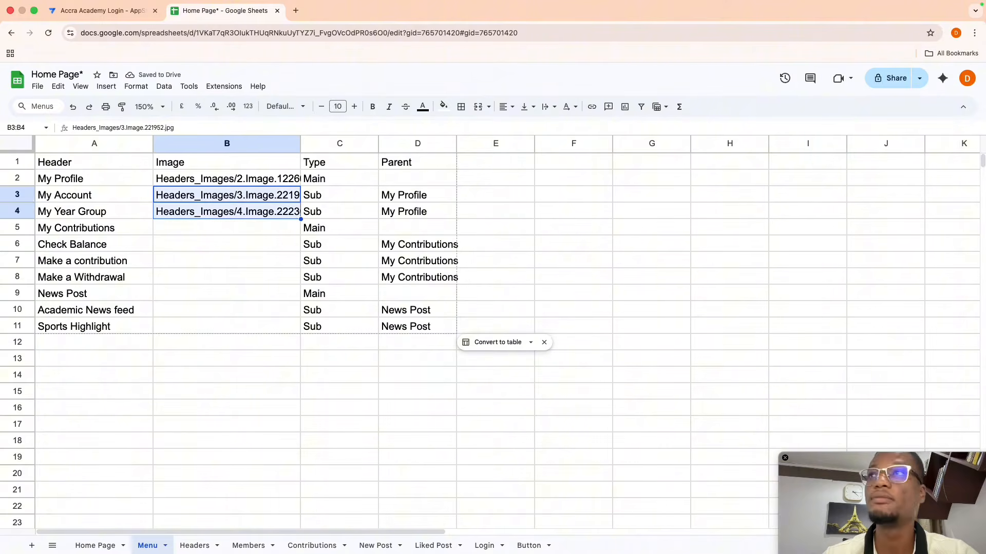
pyautogui.click(188, 229)
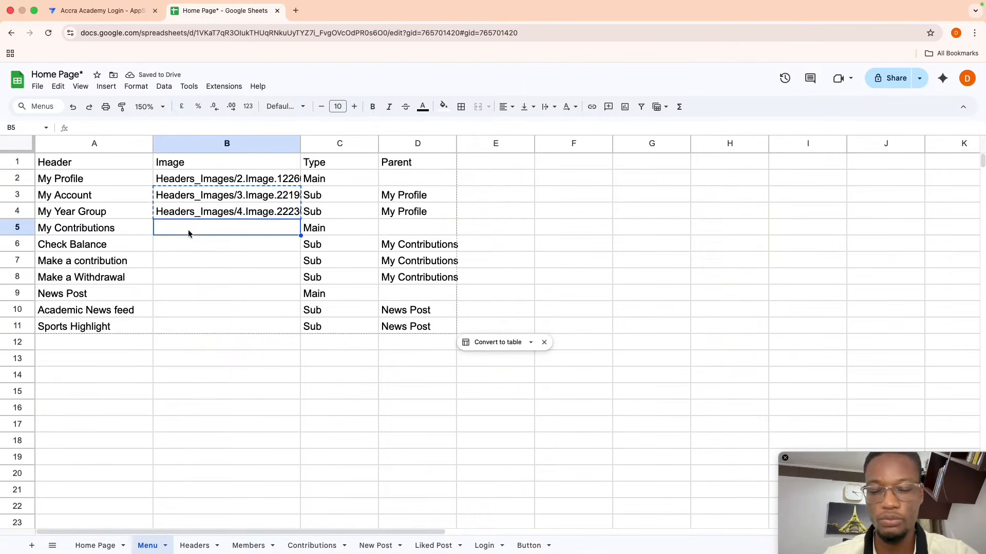
pyautogui.press('super+v')
pyautogui.click(187, 245)
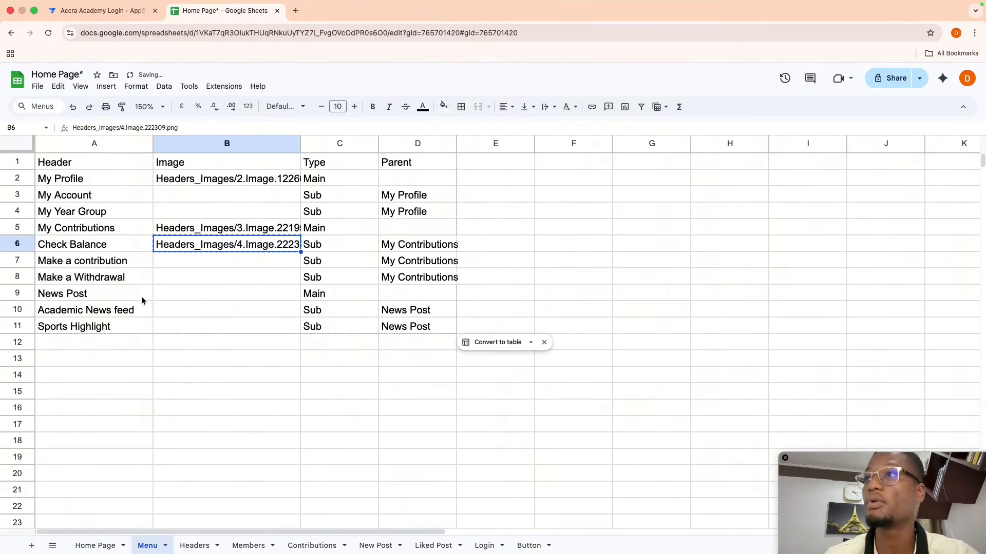
pyautogui.click(168, 294)
pyautogui.press('super+v')
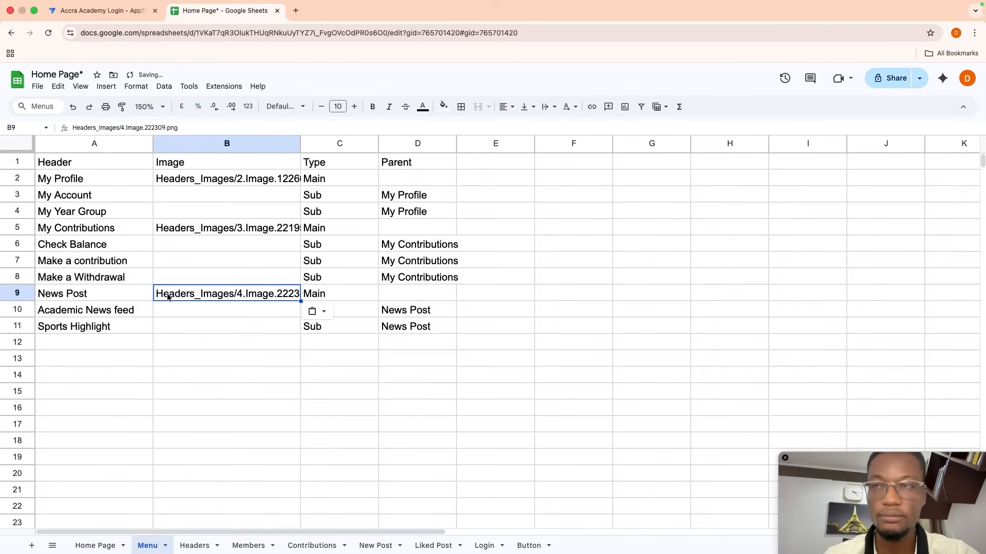
pyautogui.click(184, 364)
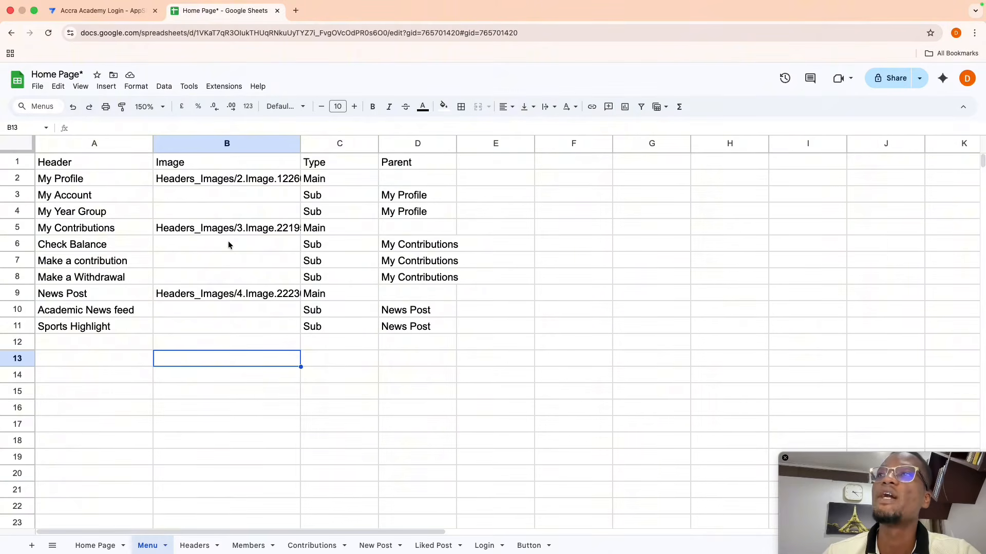
pyautogui.click(98, 11)
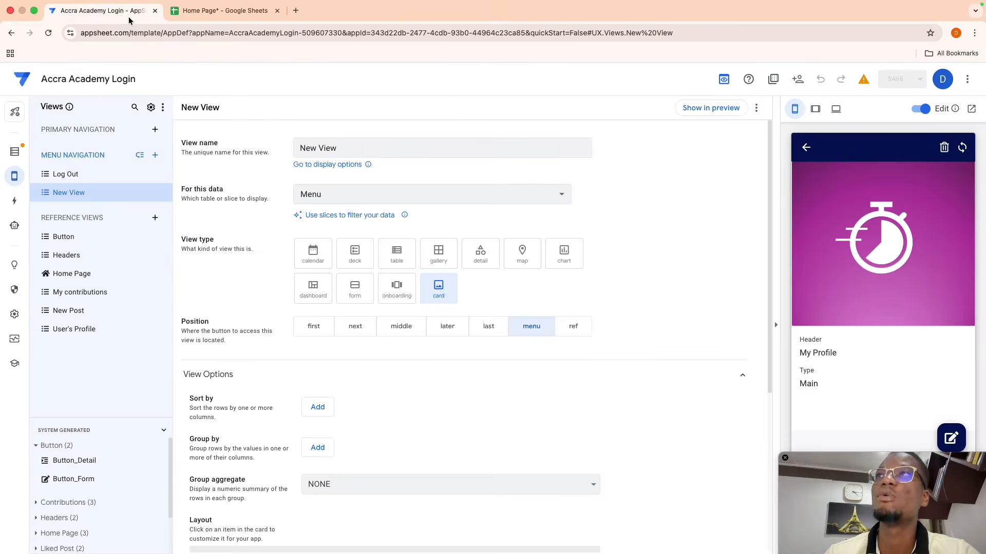
# - Sync the preview with the updated sheet and return to the Menu card list
pyautogui.click(962, 148)
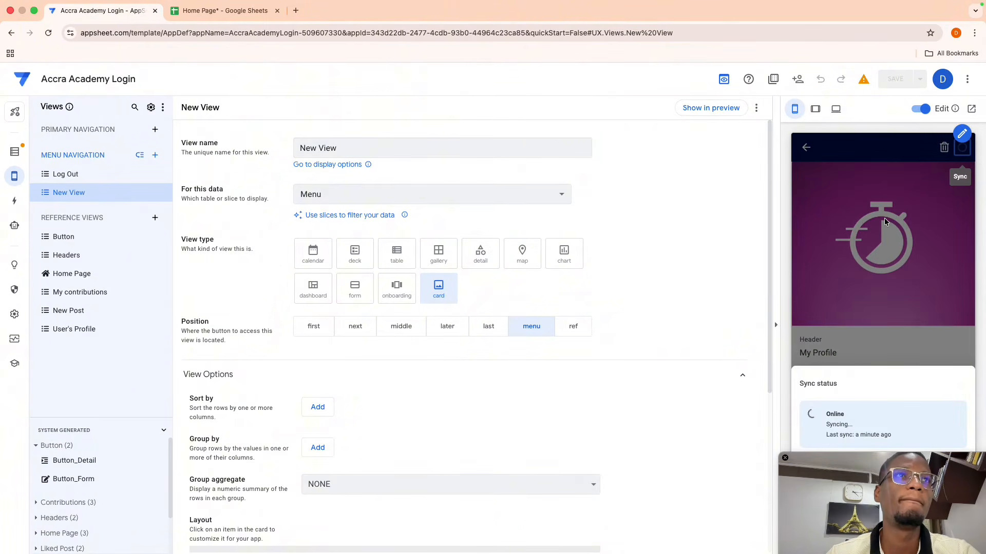
pyautogui.click(840, 272)
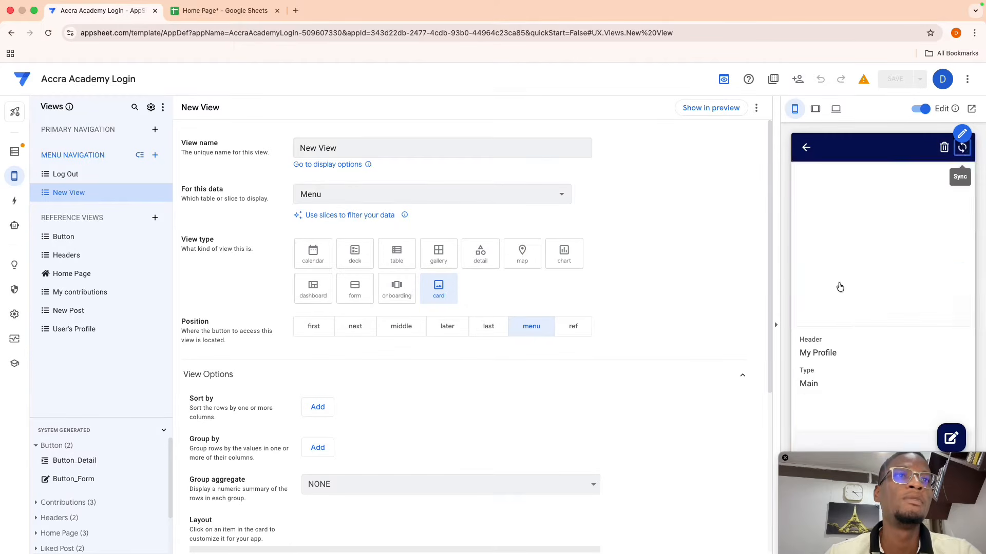
pyautogui.click(806, 147)
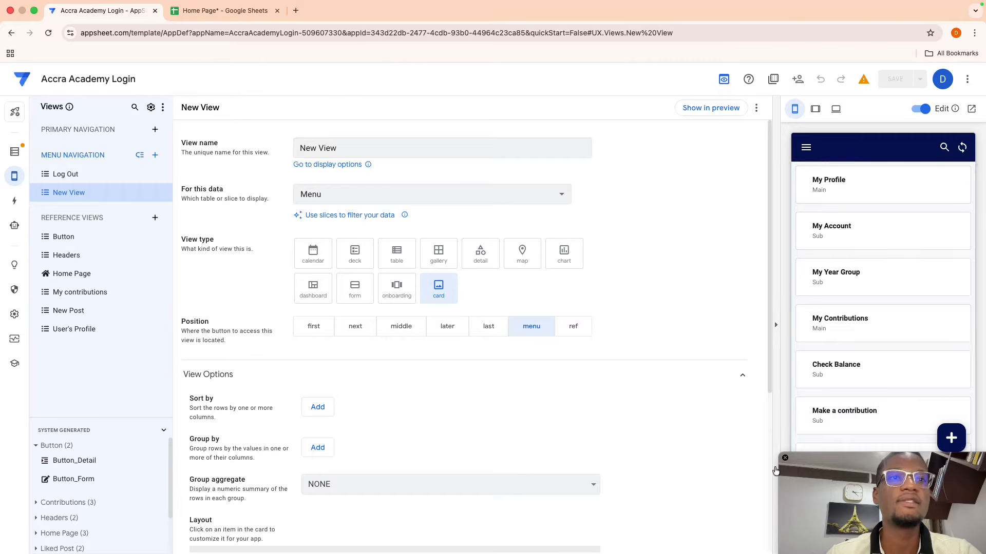
pyautogui.moveTo(816, 461); pyautogui.dragTo(818, 529)
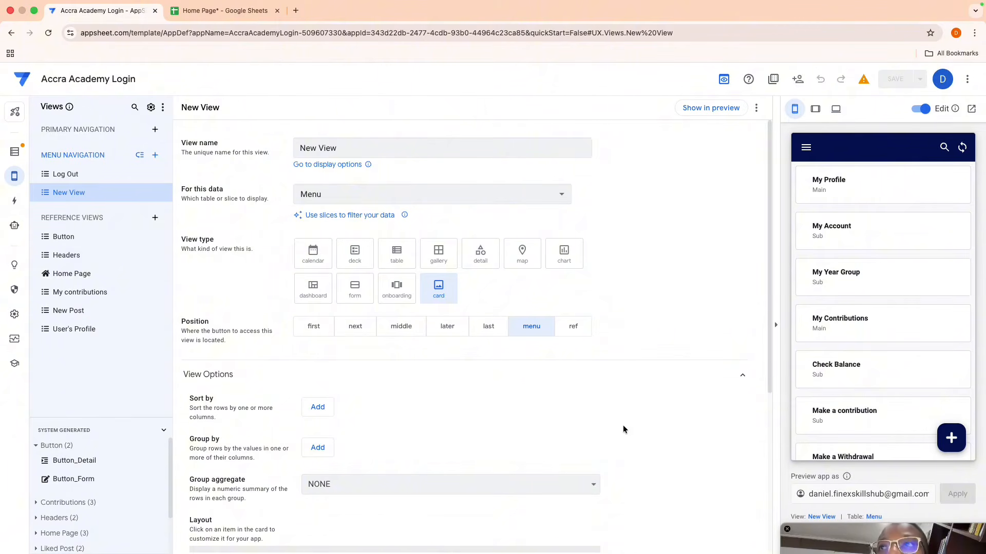
# - Show the Image column as the photo on each New View card
pyautogui.scroll(-5, 623, 425)
pyautogui.click(328, 366)
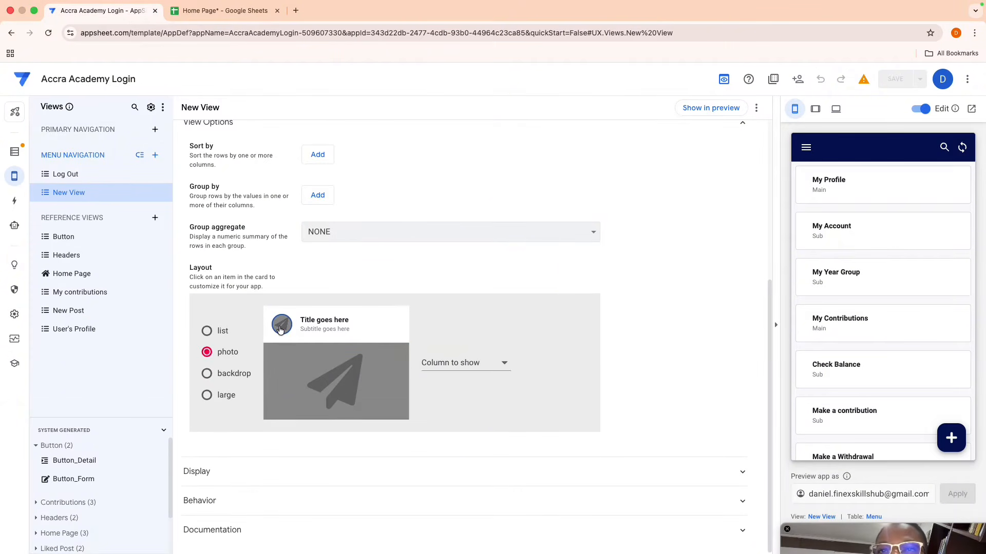
pyautogui.click(465, 361)
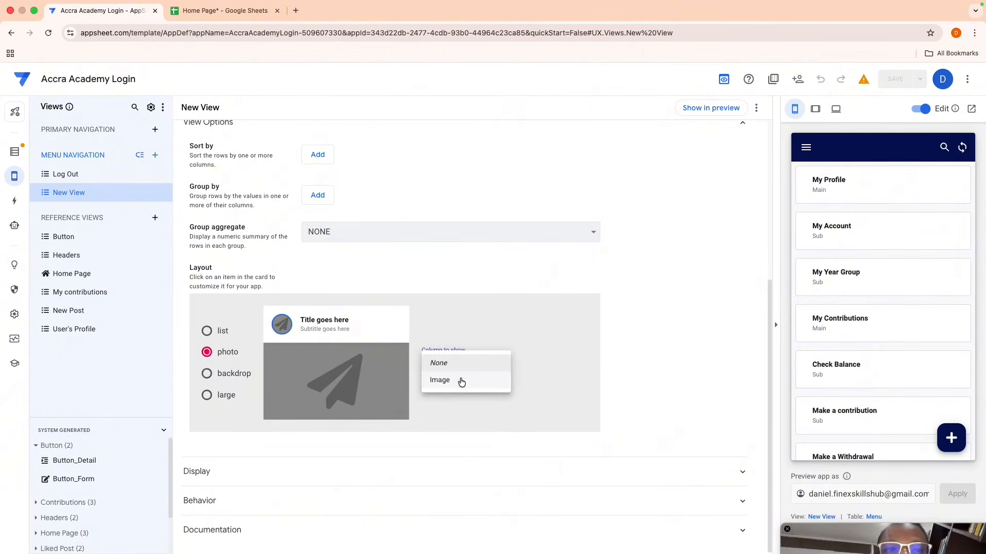
pyautogui.click(460, 383)
pyautogui.moveTo(885, 528); pyautogui.dragTo(882, 450)
pyautogui.scroll(-4, 871, 348)
pyautogui.scroll(4, 871, 343)
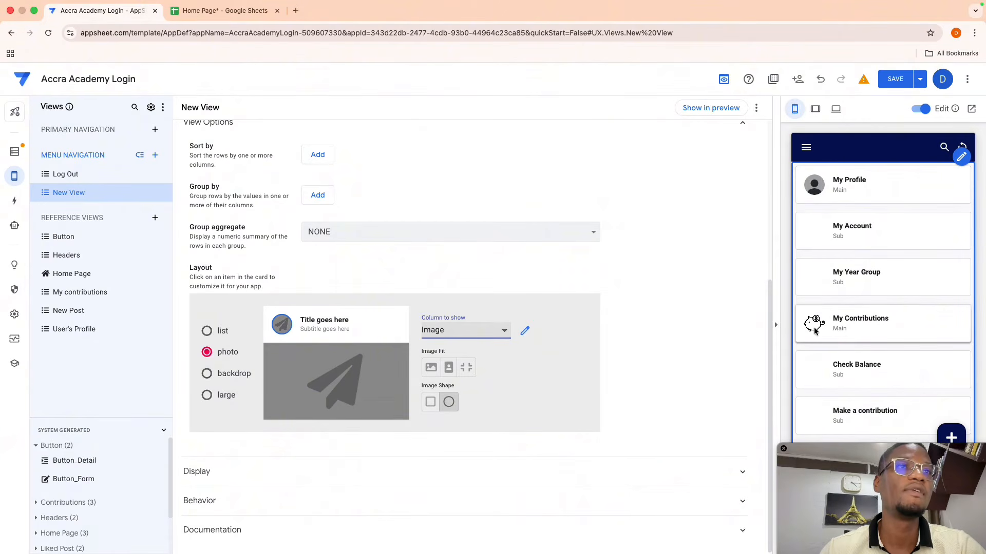
pyautogui.scroll(-3, 815, 326)
pyautogui.scroll(4, 815, 326)
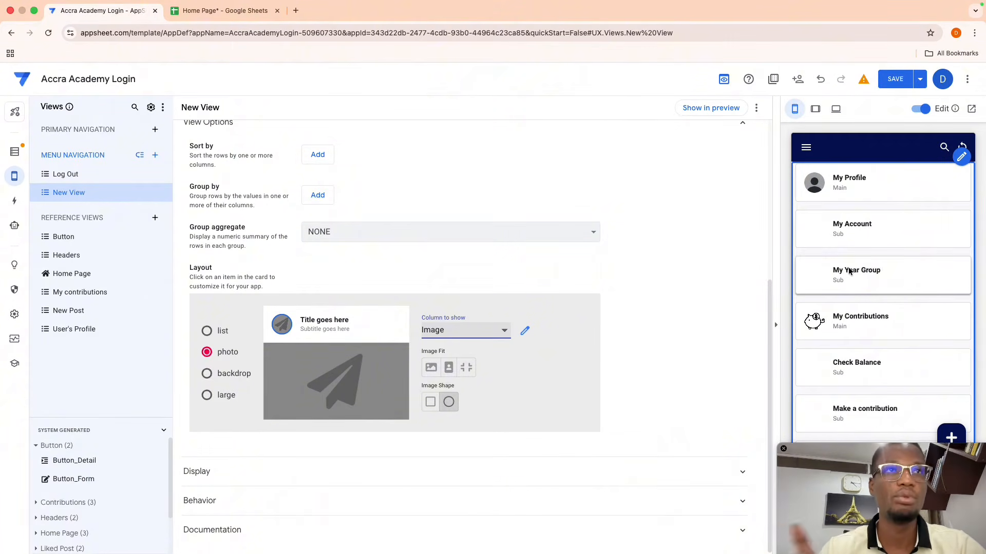
# - Remove the subtitle column from the cards so the Main/Sub labels disappear
pyautogui.click(315, 331)
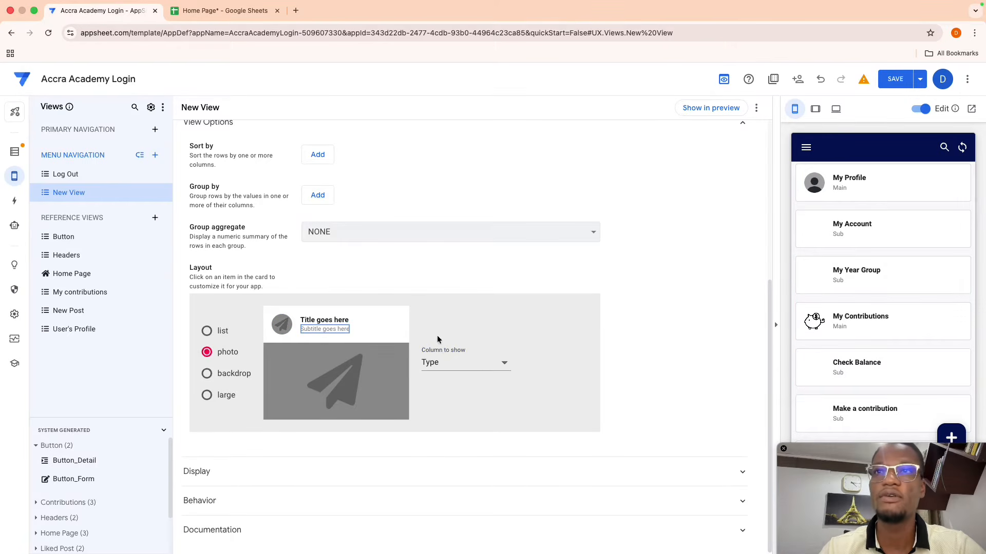
pyautogui.click(441, 366)
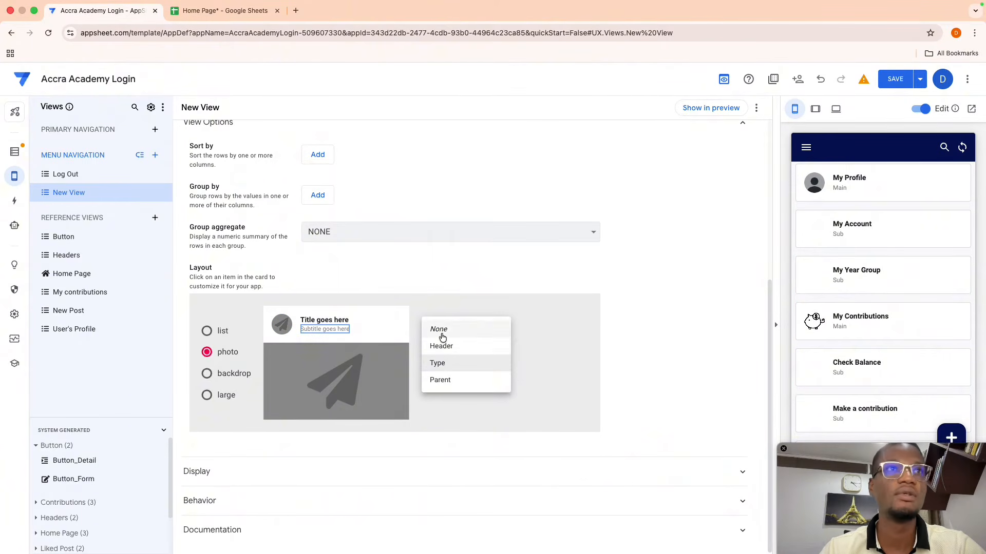
pyautogui.click(441, 337)
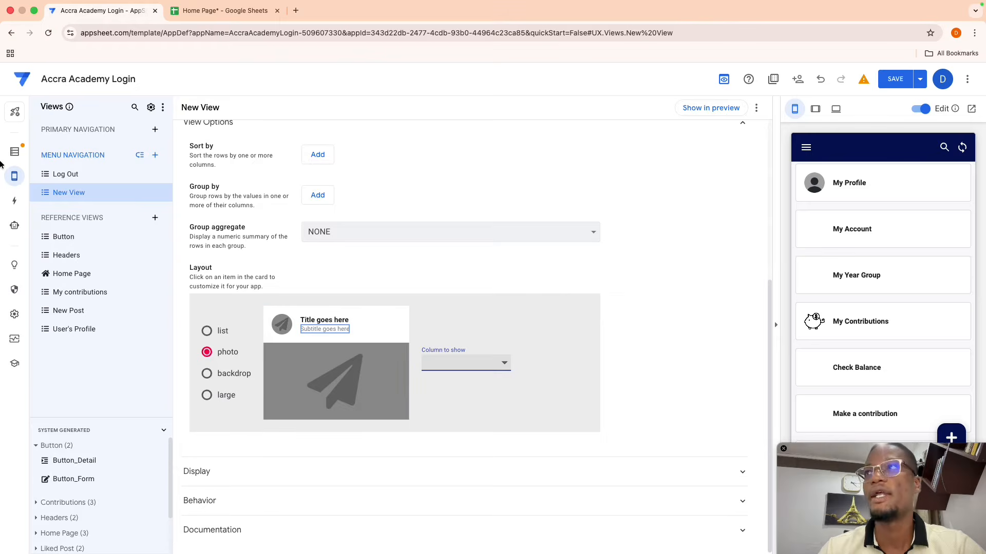
# - Create a new blank format rule that applies to the Menu table
pyautogui.moveTo(14, 176)
pyautogui.click(41, 192)
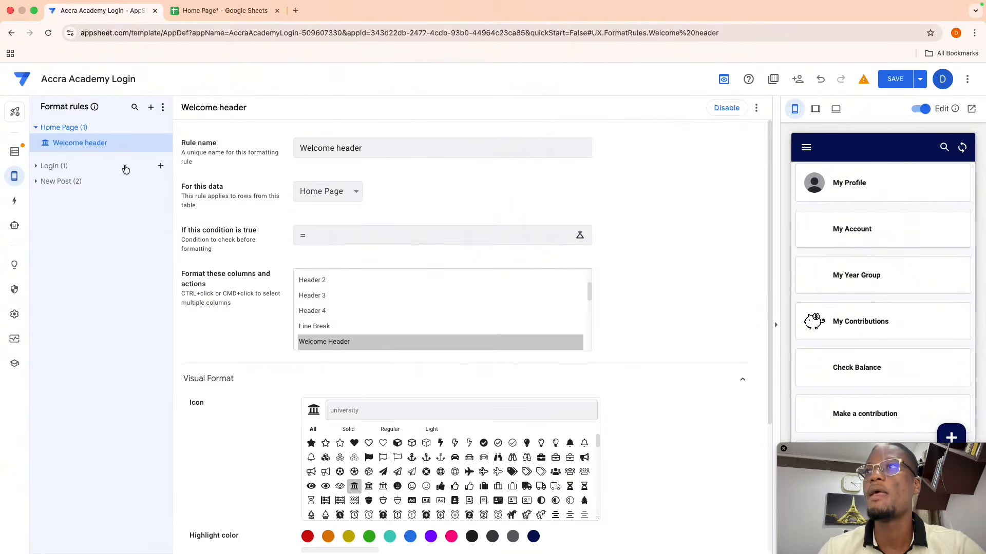
pyautogui.click(150, 108)
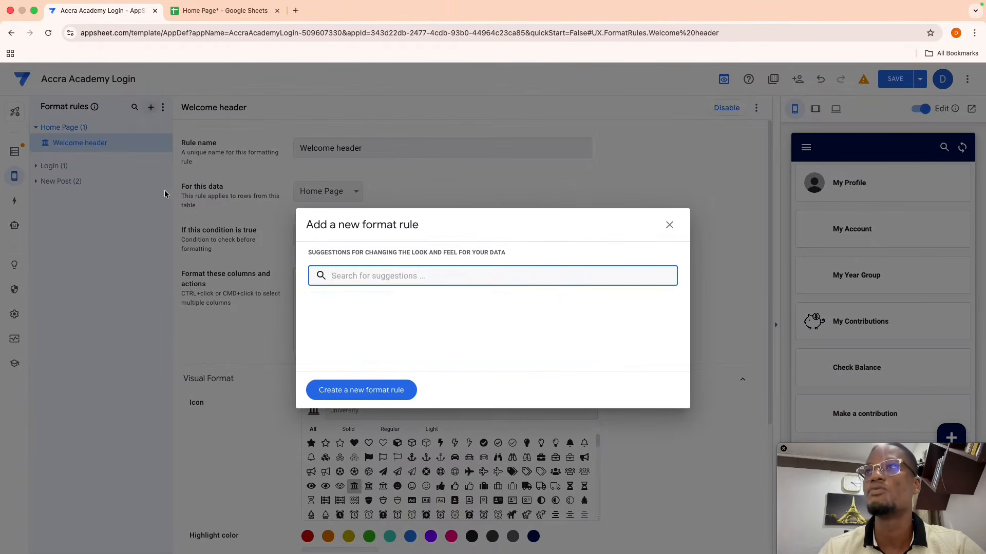
pyautogui.click(344, 392)
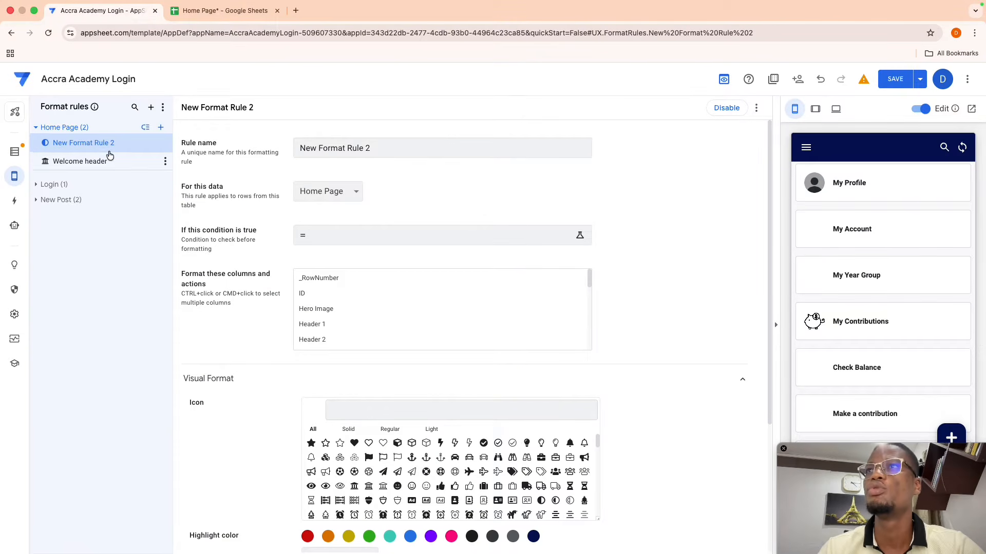
pyautogui.click(348, 203)
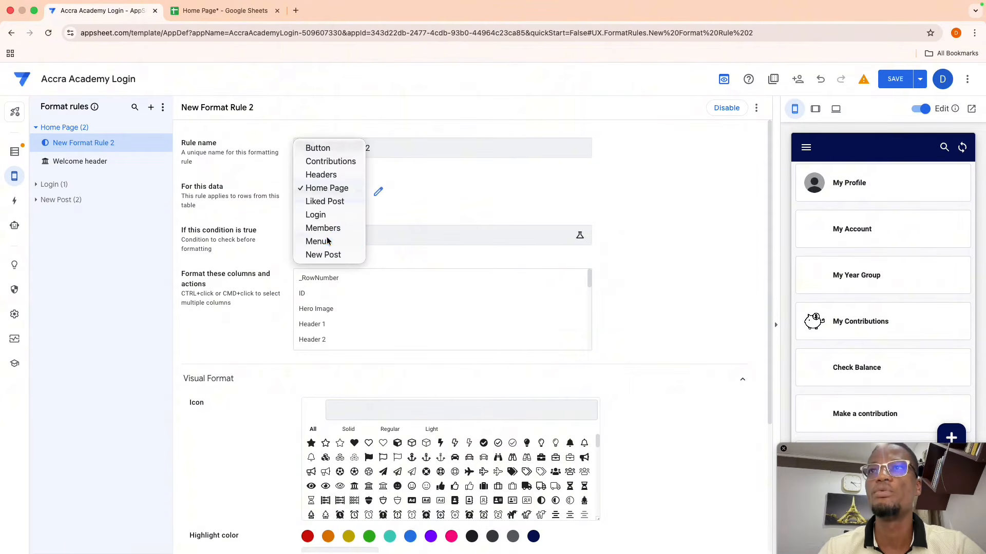
pyautogui.click(329, 240)
# - Set the format rule to format the Header column
pyautogui.scroll(-3, 272, 326)
pyautogui.scroll(-2, 272, 327)
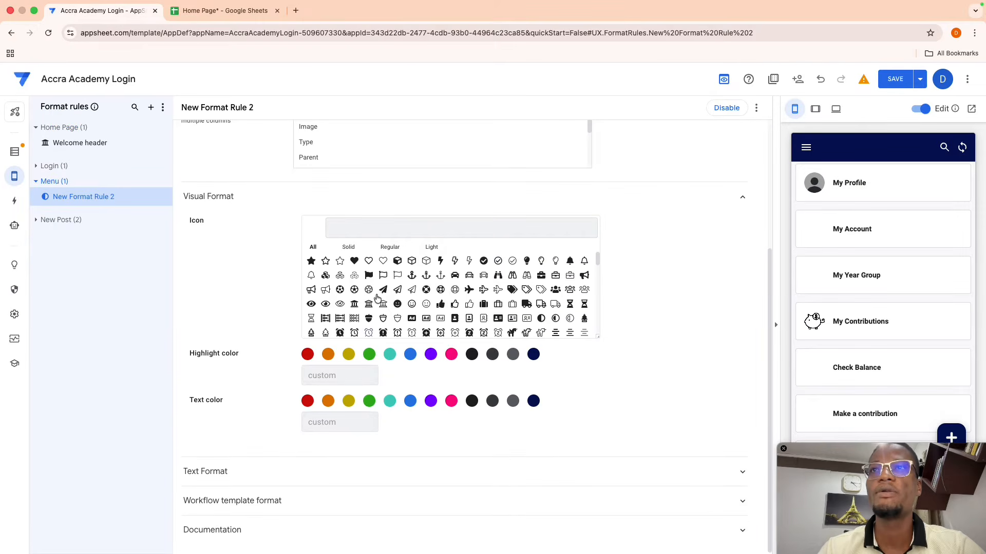
pyautogui.scroll(-3, 341, 151)
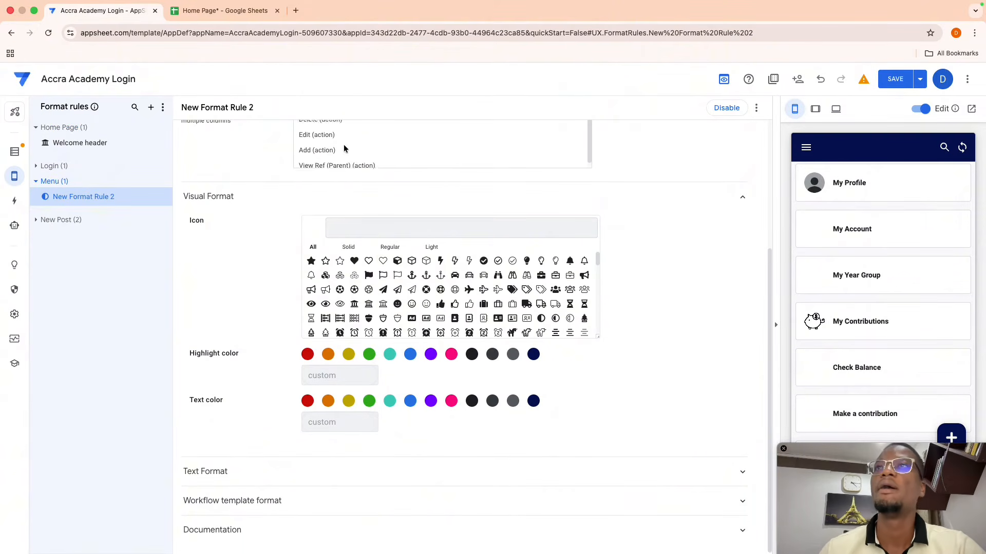
pyautogui.scroll(3, 341, 151)
pyautogui.scroll(2, 276, 166)
pyautogui.scroll(1, 275, 166)
pyautogui.scroll(-3, 302, 226)
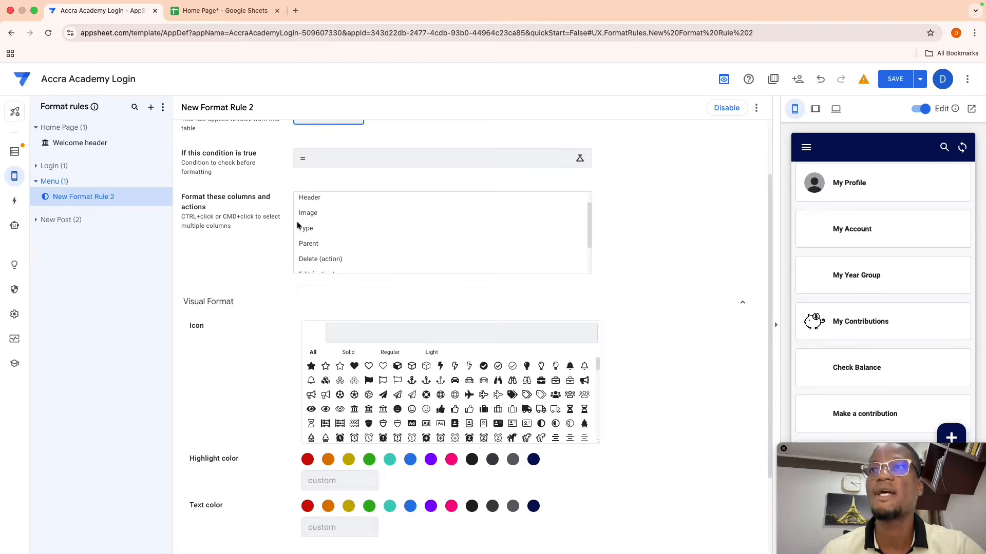
pyautogui.scroll(-1, 328, 241)
pyautogui.scroll(4, 329, 229)
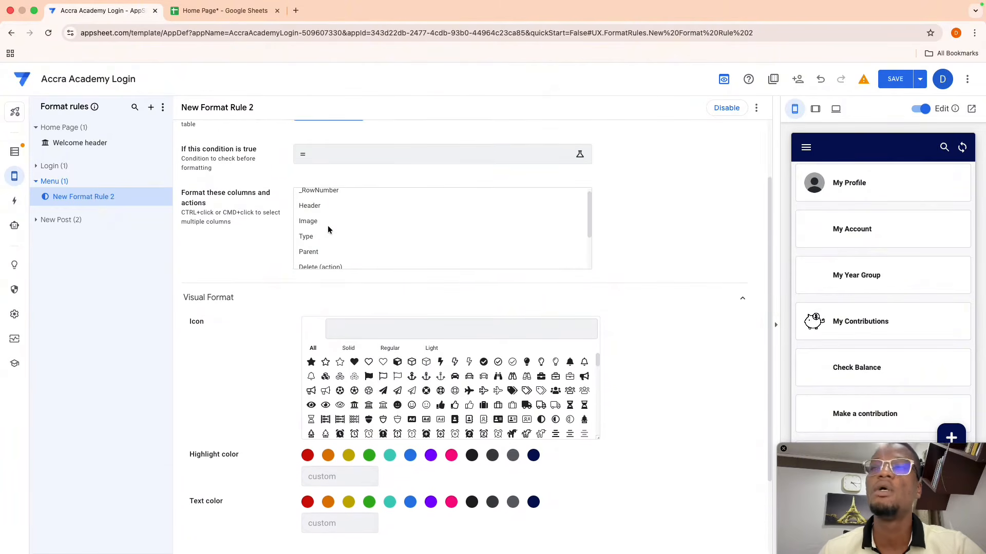
pyautogui.click(320, 206)
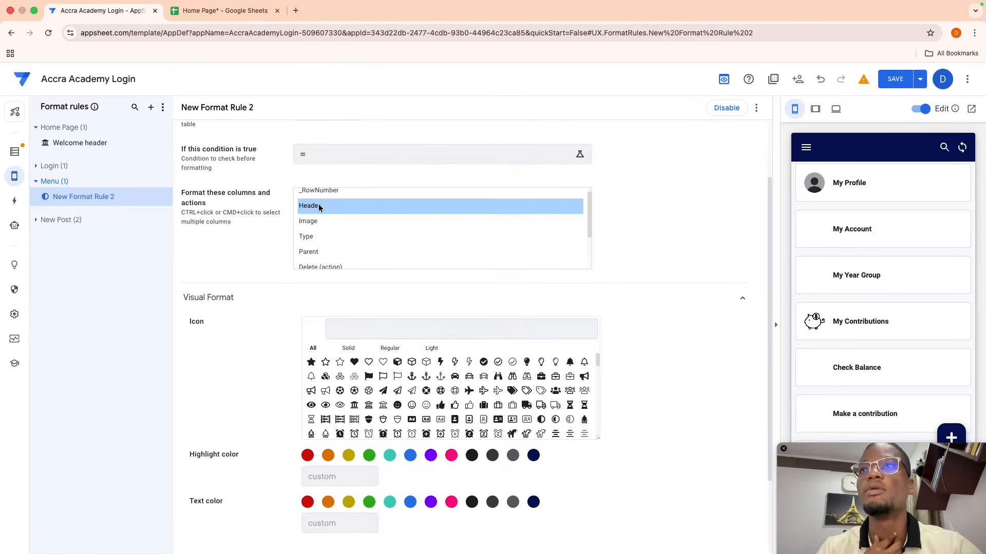
# - Set the rule's condition to [Type]="sub" and save the expression
pyautogui.click(315, 156)
pyautogui.write('[')
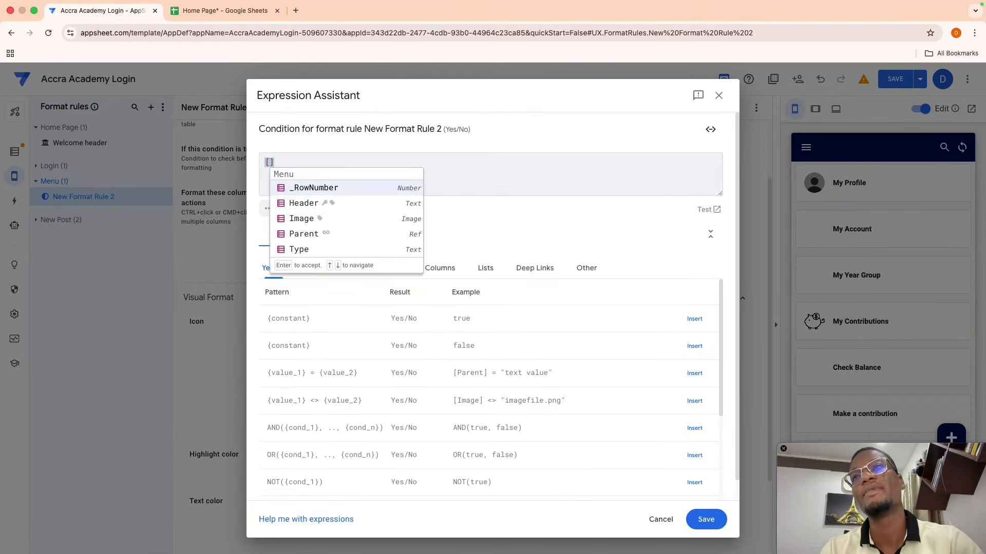
pyautogui.write('su')
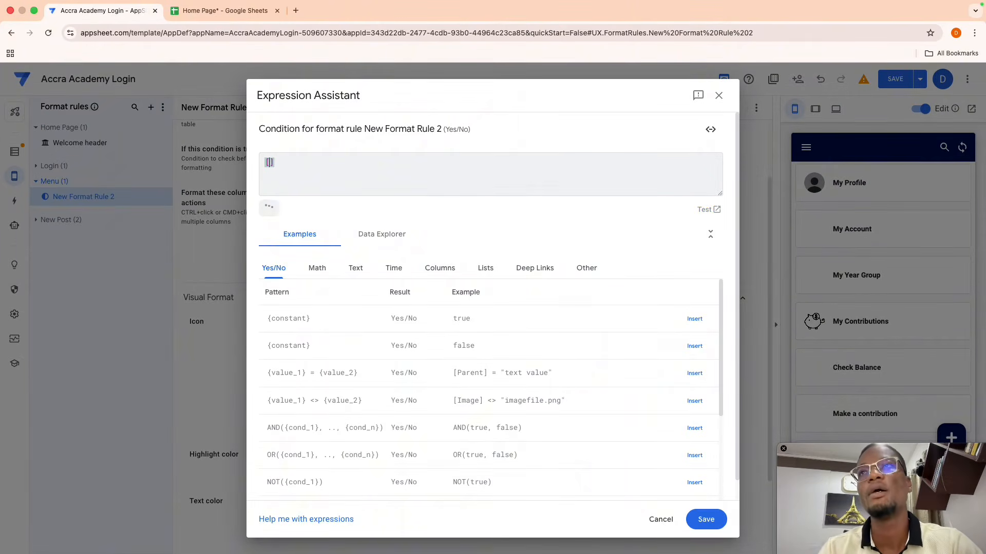
pyautogui.write('Header')
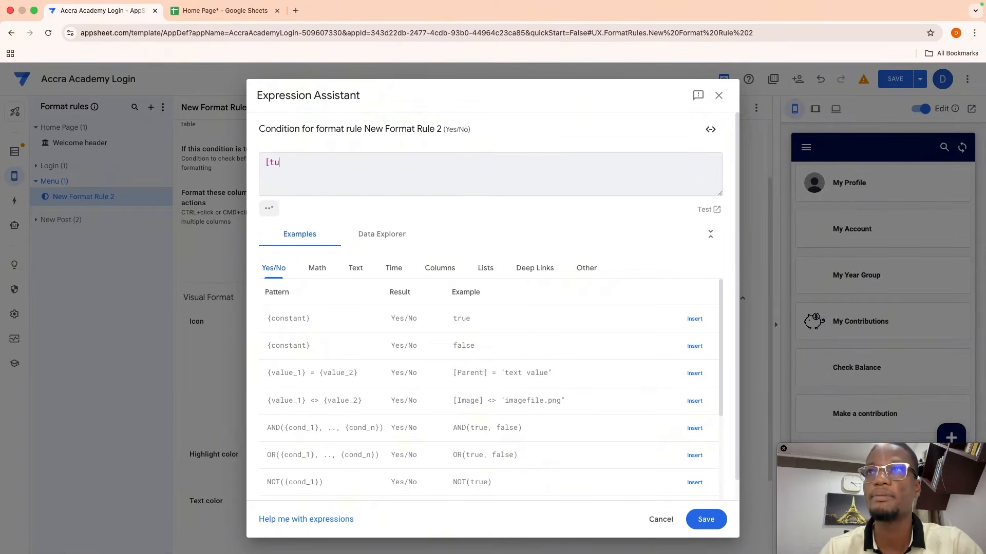
pyautogui.write('ty')
pyautogui.press('Return')
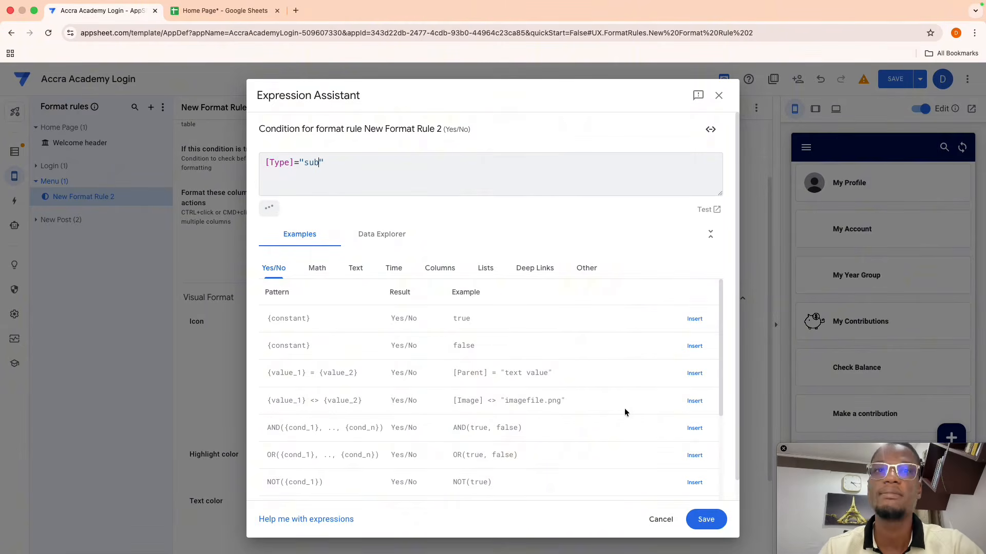
pyautogui.click(699, 519)
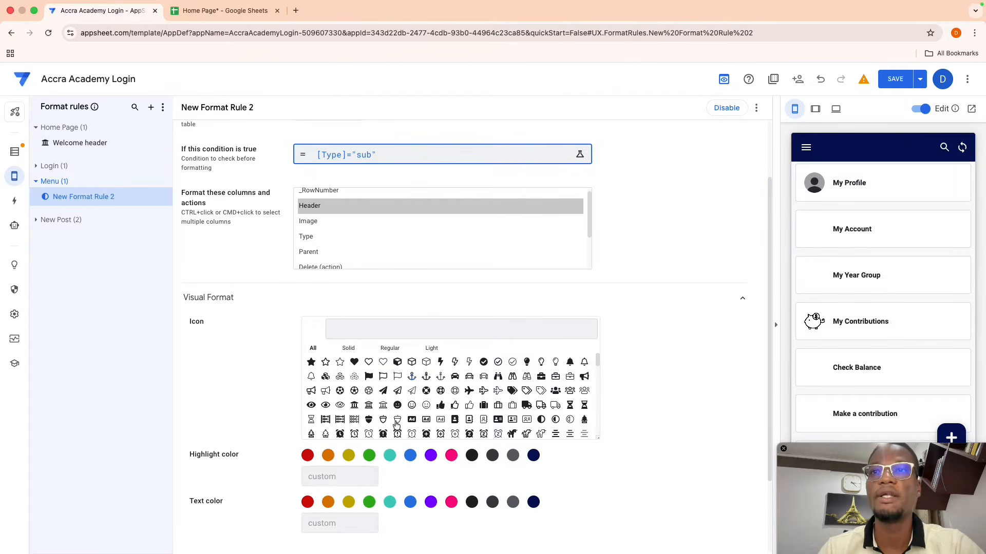
# - Pick blue for the rule's highlight colour and its text colour
pyautogui.click(411, 456)
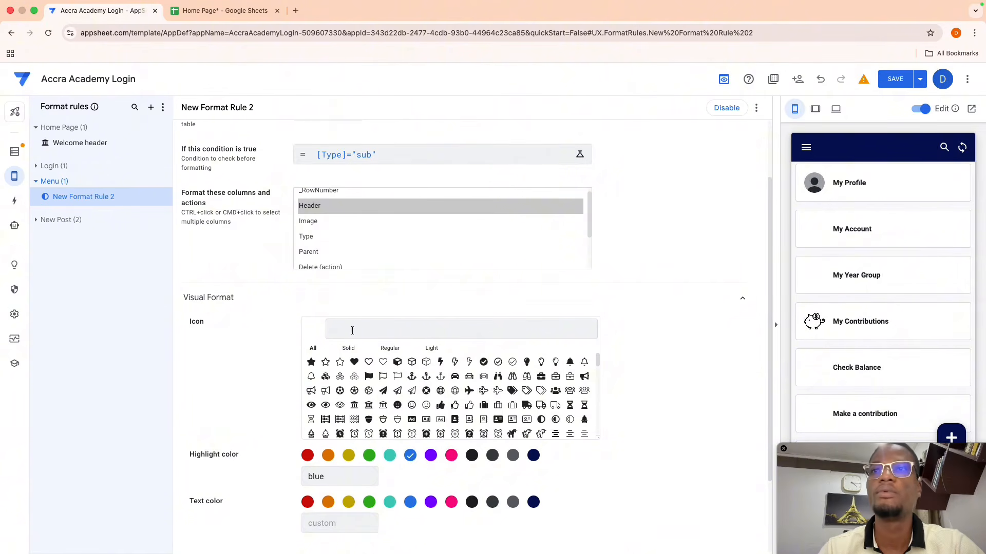
pyautogui.click(410, 503)
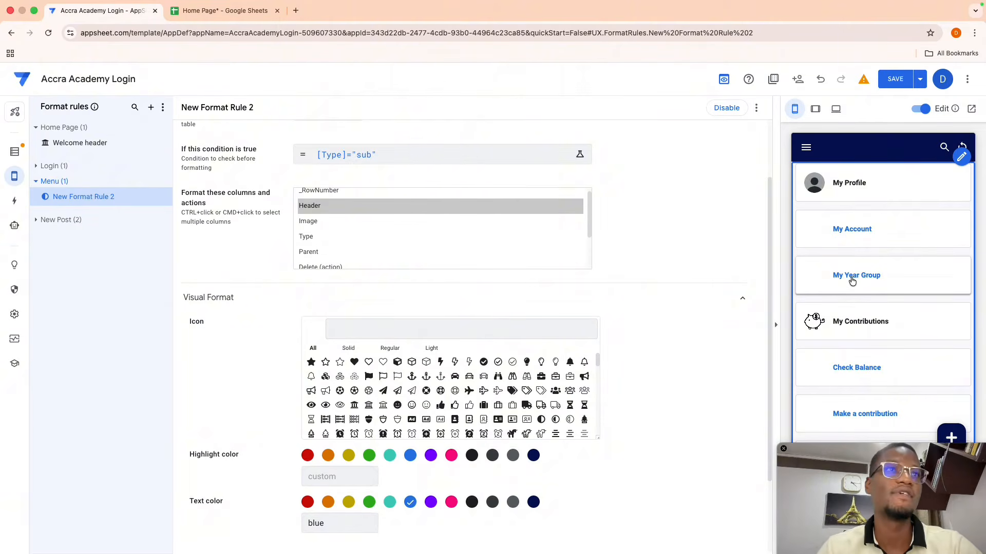
pyautogui.scroll(-2, 855, 370)
pyautogui.scroll(-1, 857, 369)
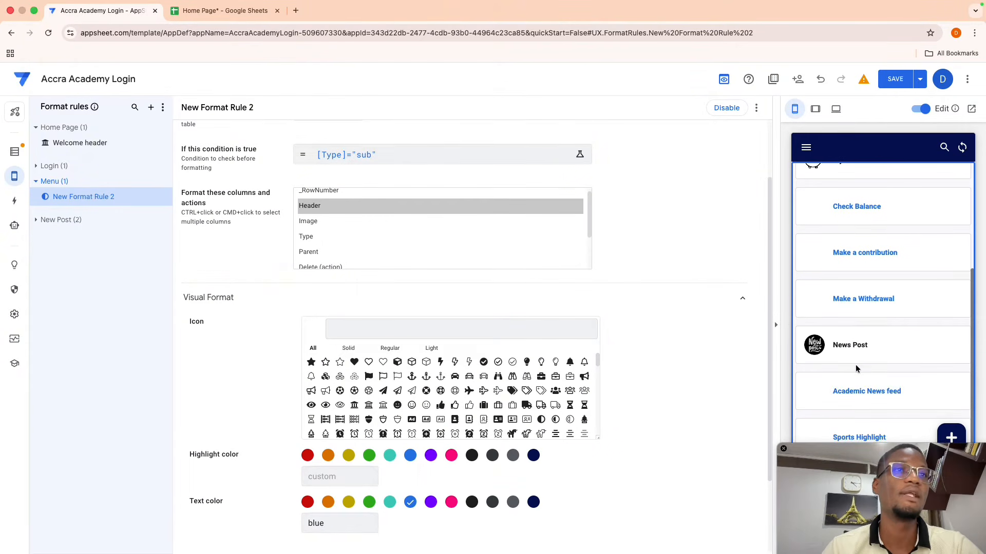
pyautogui.scroll(2, 860, 322)
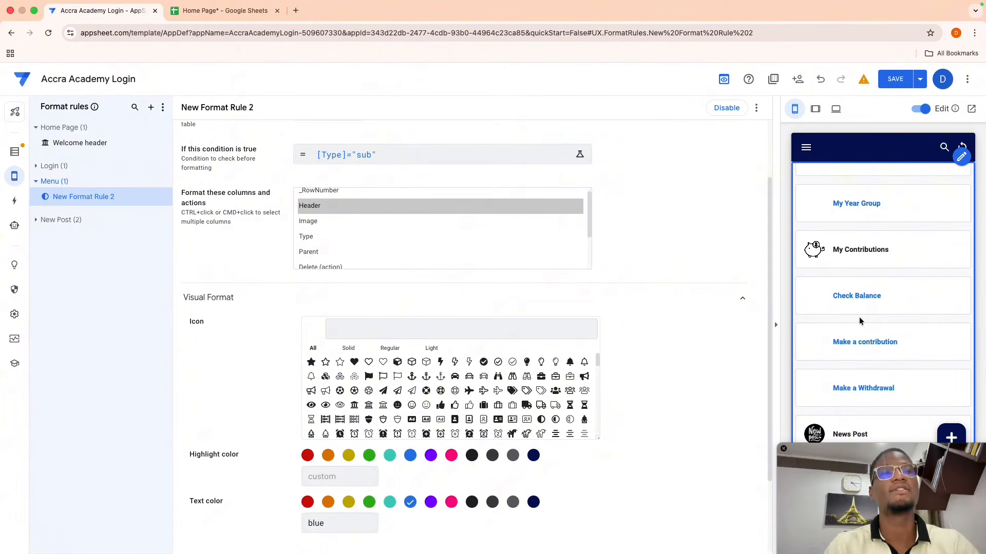
pyautogui.scroll(2, 860, 321)
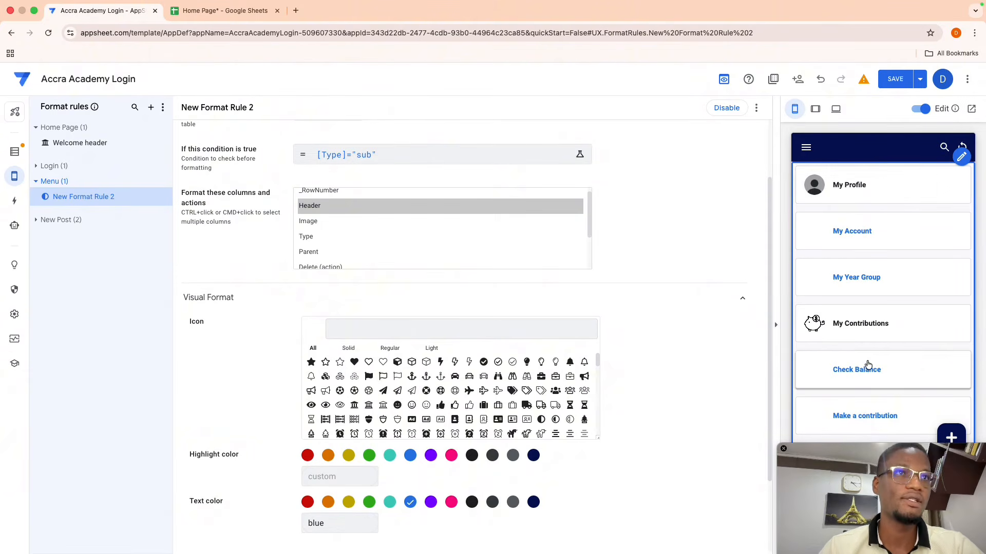
pyautogui.scroll(-4, 869, 368)
pyautogui.scroll(2, 864, 306)
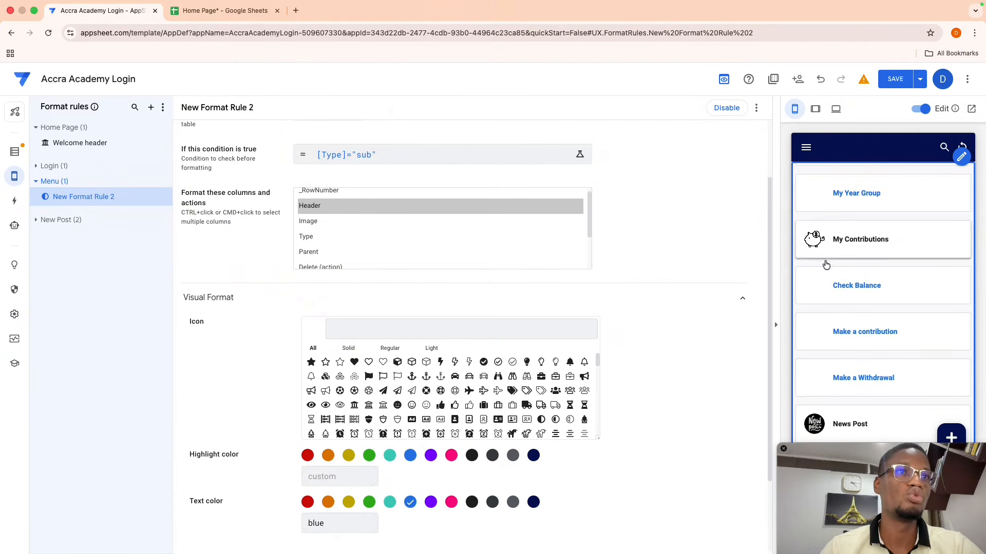
pyautogui.scroll(-2, 852, 339)
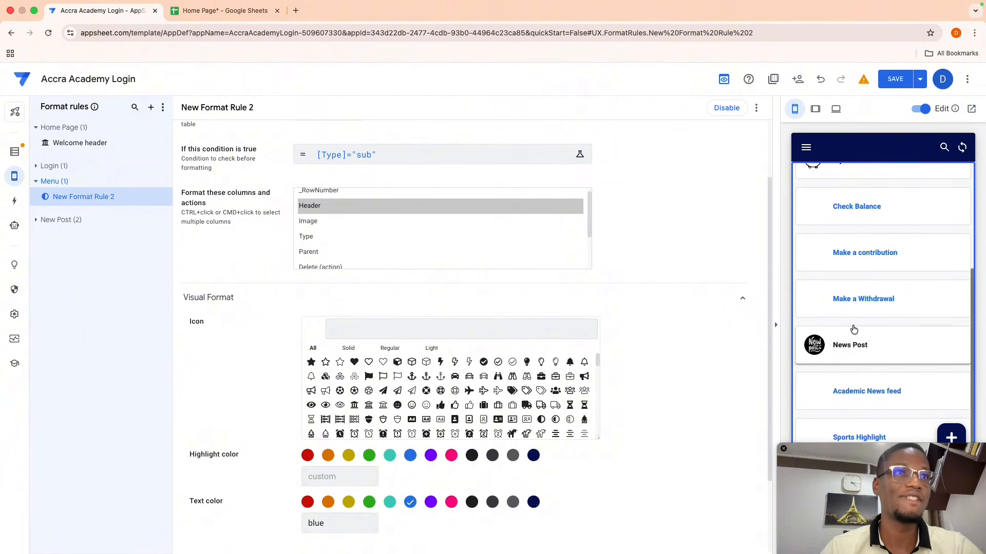
pyautogui.scroll(4, 855, 353)
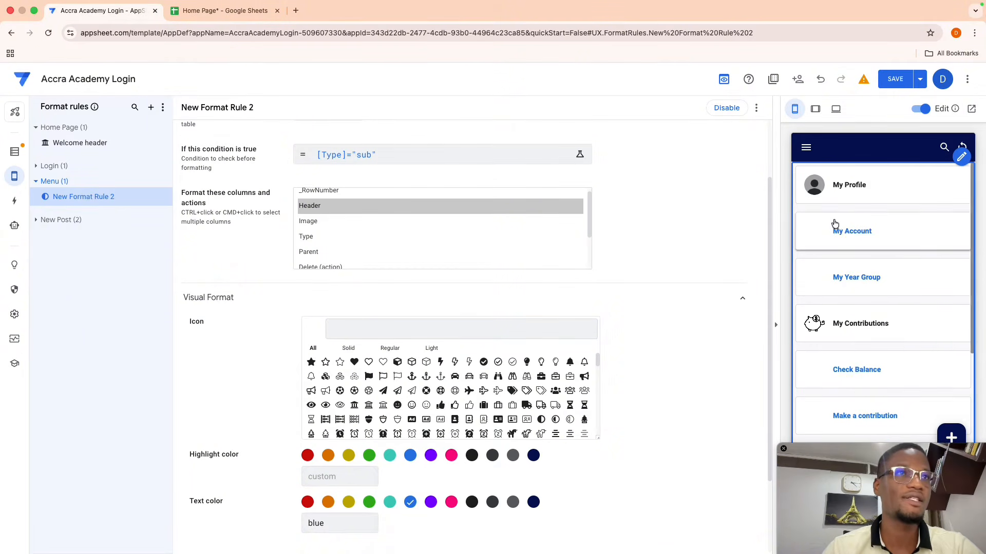
pyautogui.scroll(-1, 864, 382)
pyautogui.scroll(-3, 865, 382)
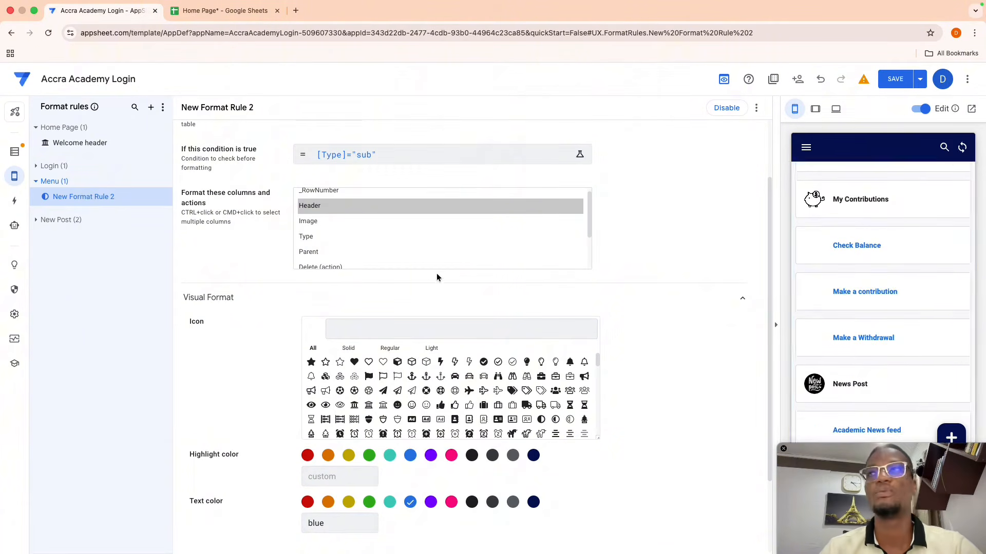
# - In the Menu sheet, add a 'Select' heading in E1 and widen columns C and D
pyautogui.click(205, 12)
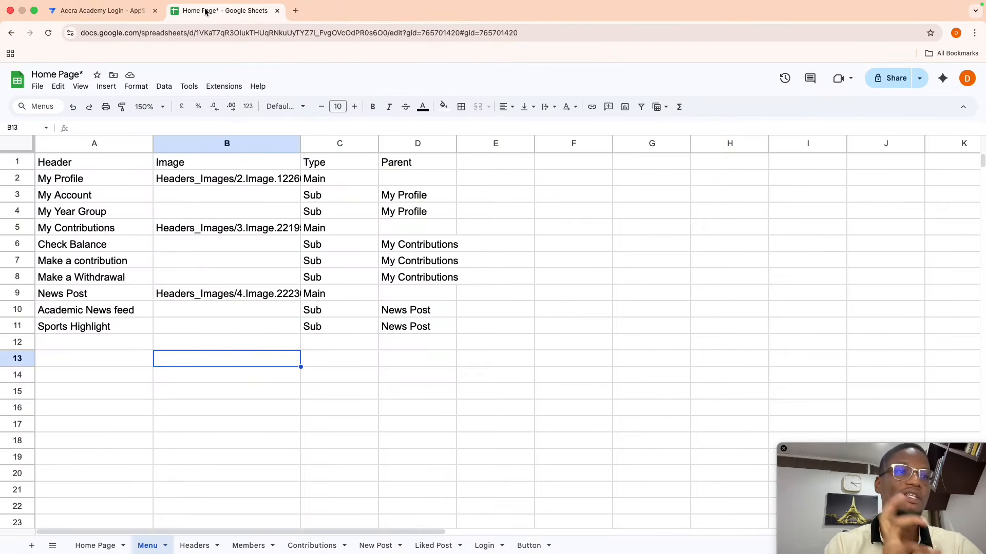
pyautogui.click(477, 167)
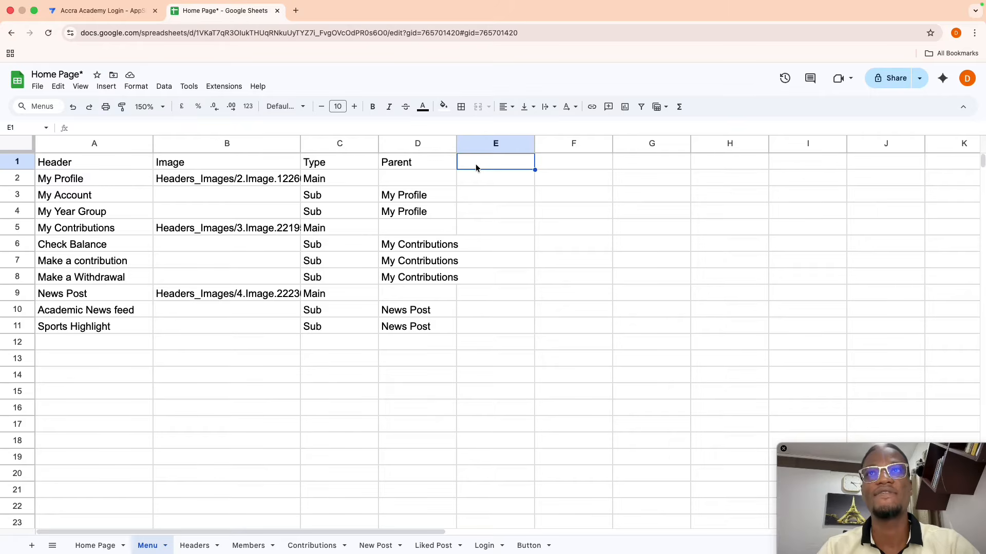
pyautogui.write('Sle')
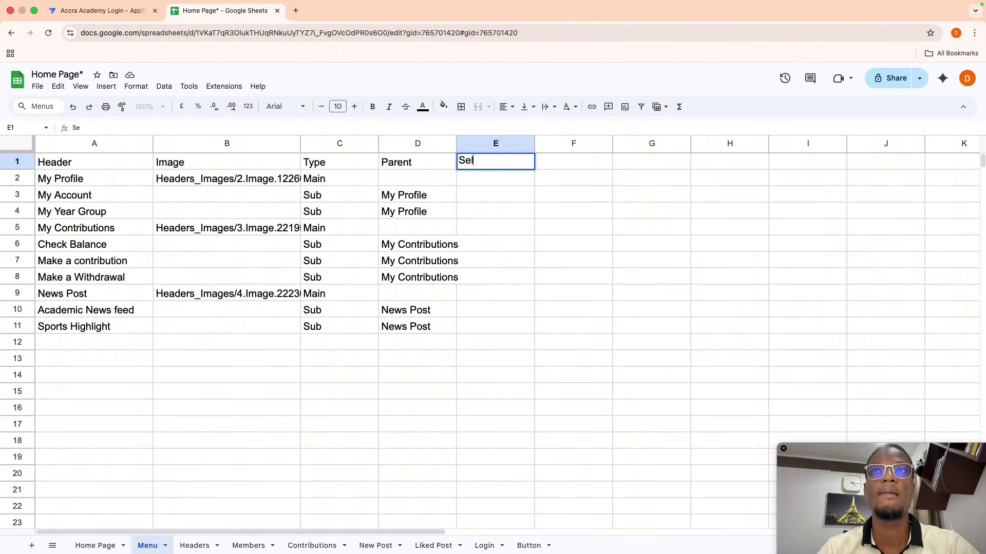
pyautogui.write('ect')
pyautogui.press('Return')
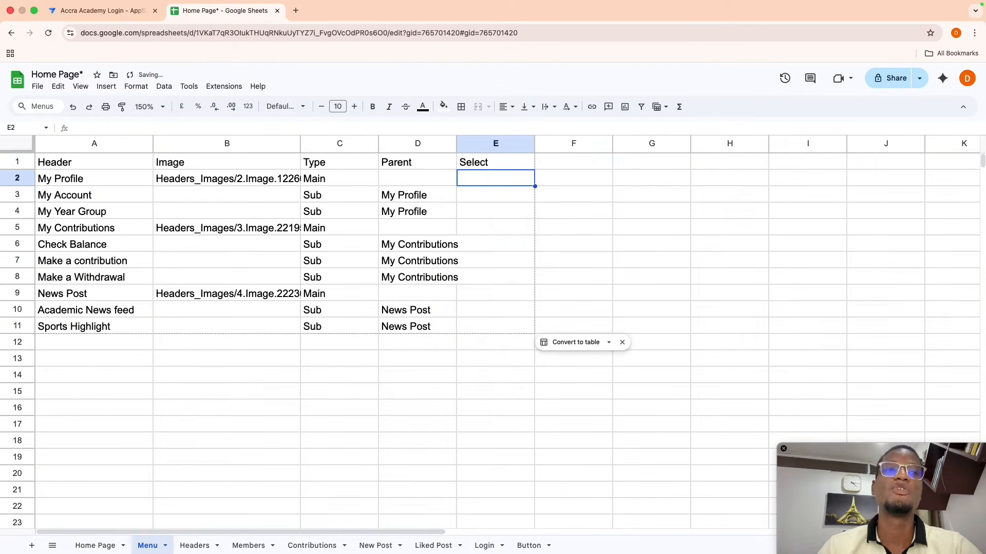
pyautogui.moveTo(455, 142); pyautogui.dragTo(474, 144)
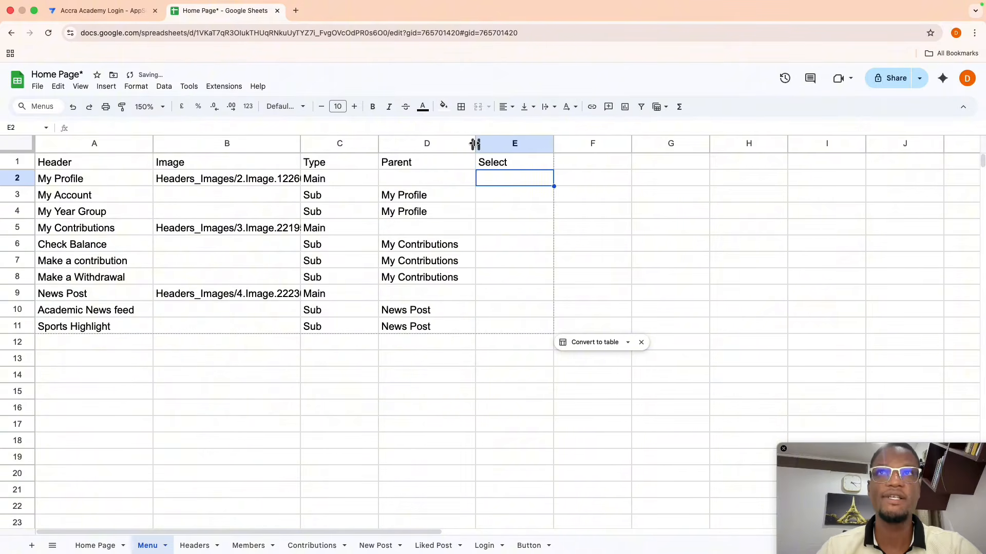
pyautogui.moveTo(379, 143); pyautogui.dragTo(391, 143)
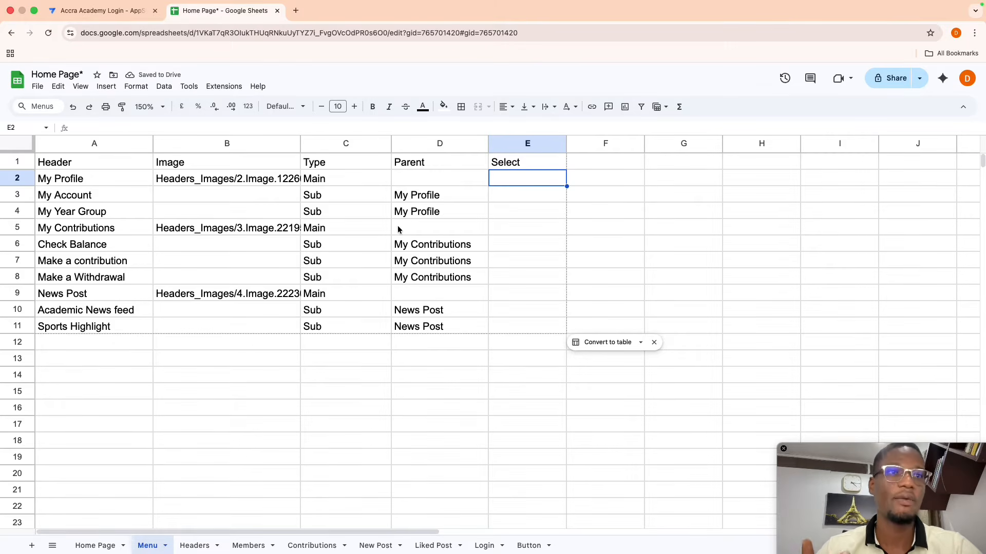
# - Fill 'Select' into cells E2 through E4 and return to the AppSheet editor
pyautogui.click(515, 196)
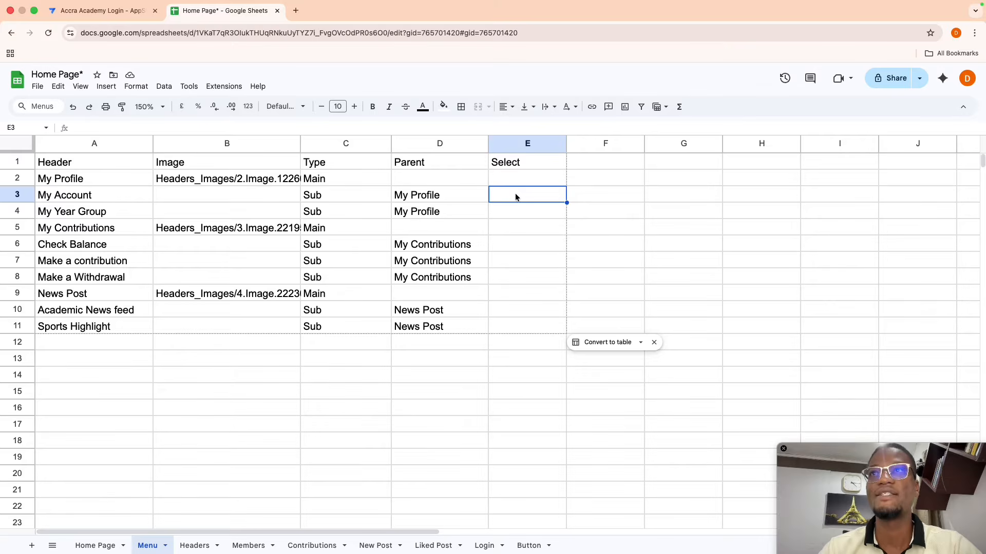
pyautogui.click(518, 181)
pyautogui.write('Select')
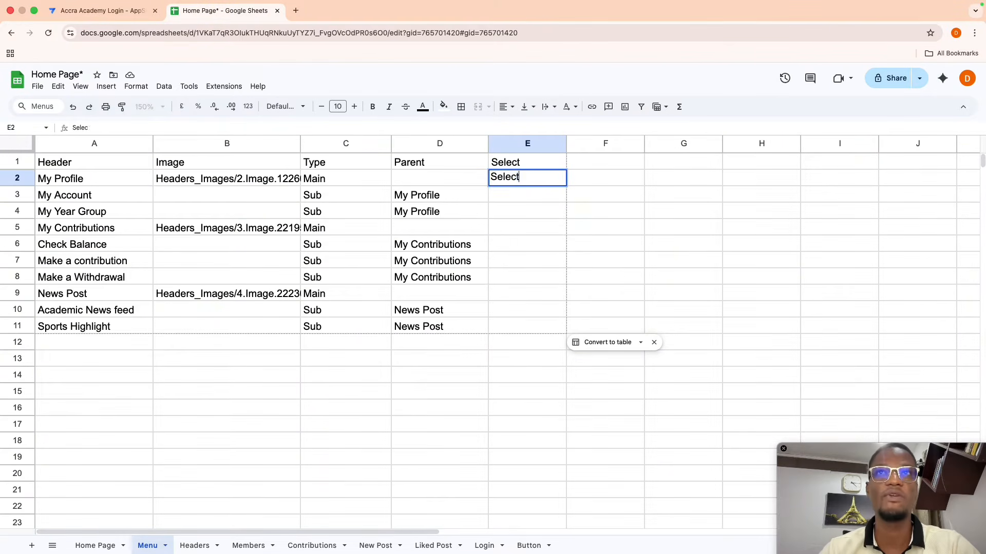
pyautogui.press('Return')
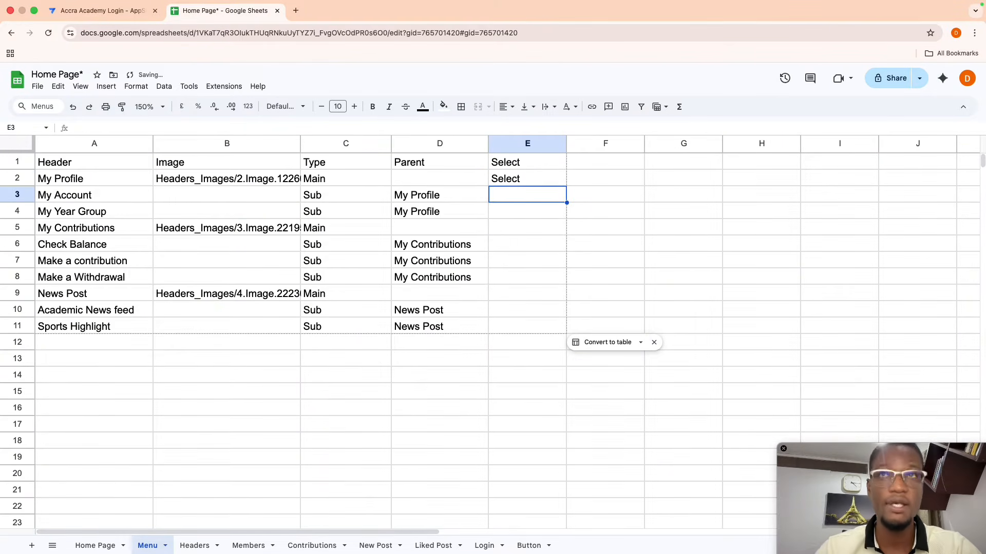
pyautogui.press('Up')
pyautogui.hotkey('shift', 'Down')
pyautogui.hotkey('shift', 'Down')
pyautogui.hotkey('ctrl', 'd')
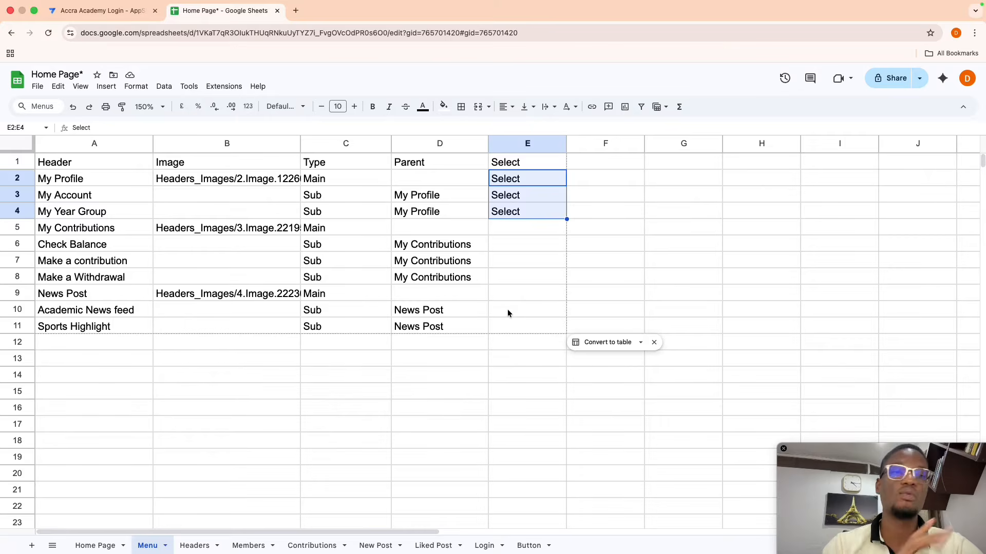
pyautogui.click(123, 16)
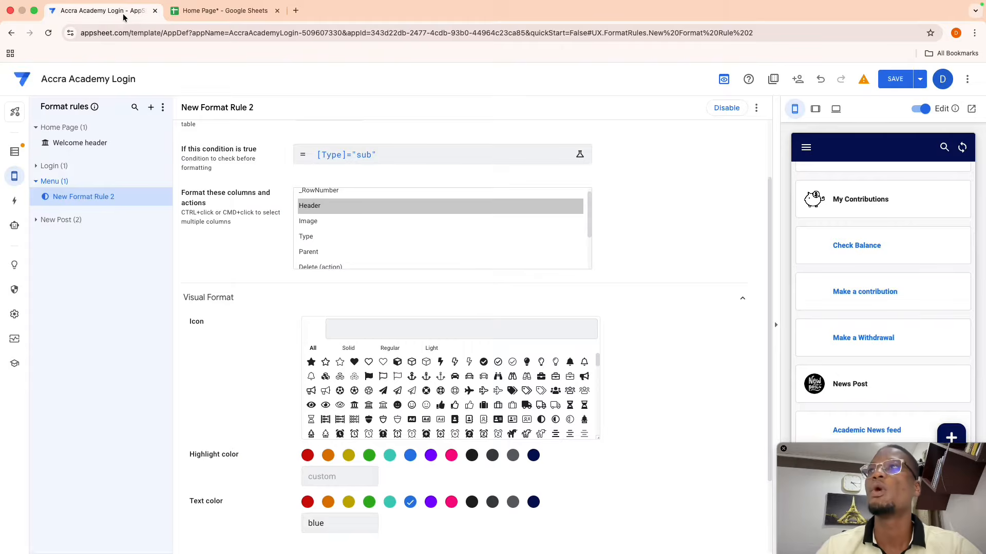
# - Regenerate the Menu table's column structure to pick up the new Select column
pyautogui.click(14, 152)
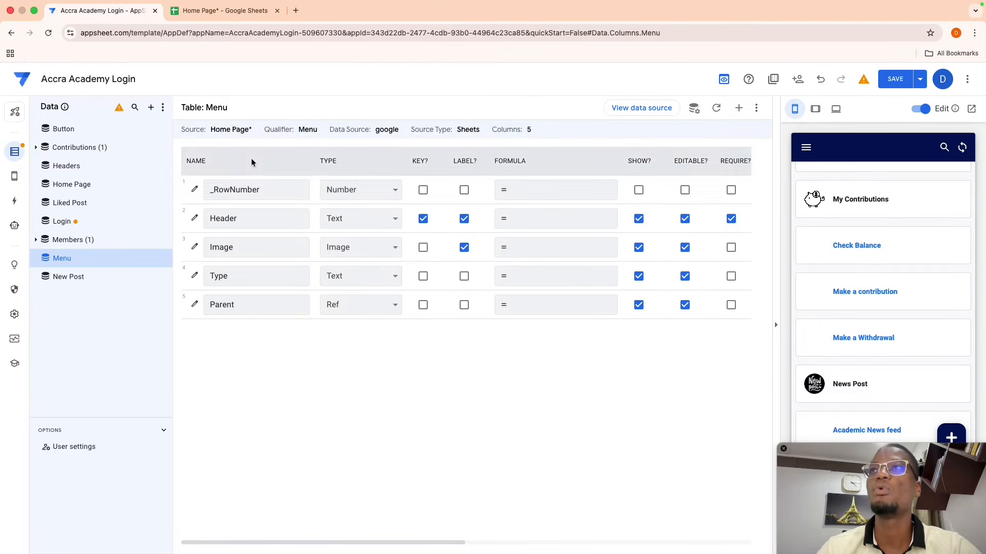
pyautogui.click(693, 109)
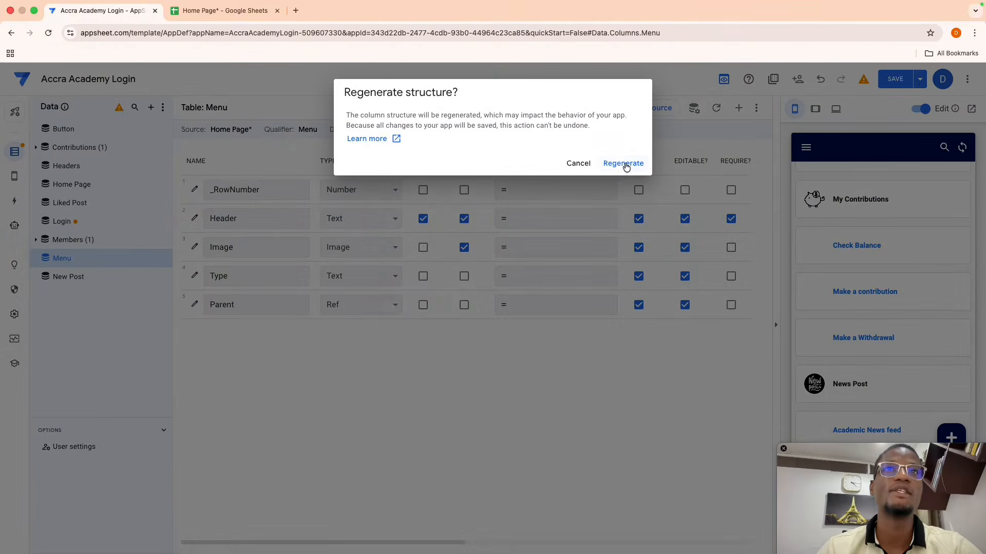
pyautogui.click(623, 164)
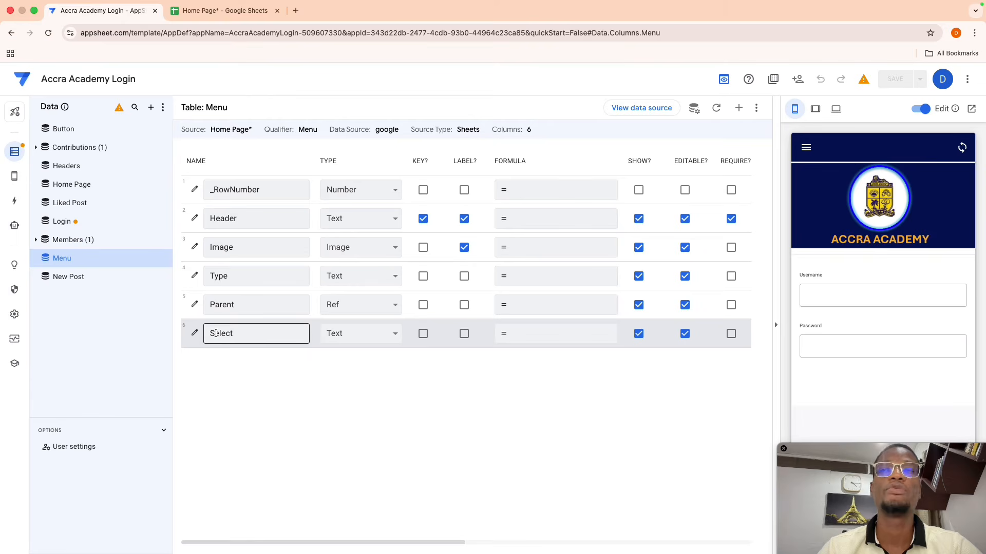
# - Open the New View settings and show it in the preview
pyautogui.moveTo(15, 177)
pyautogui.click(55, 176)
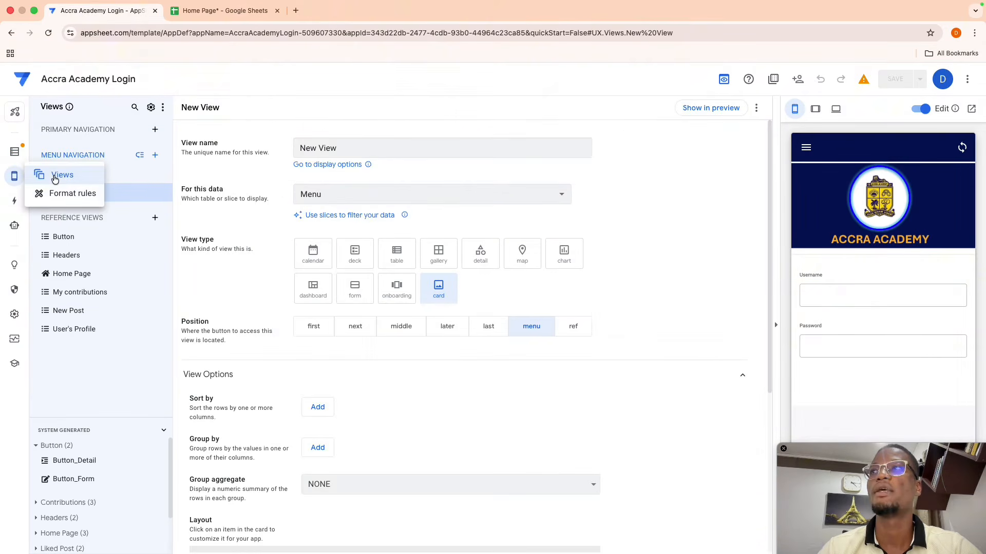
pyautogui.click(713, 109)
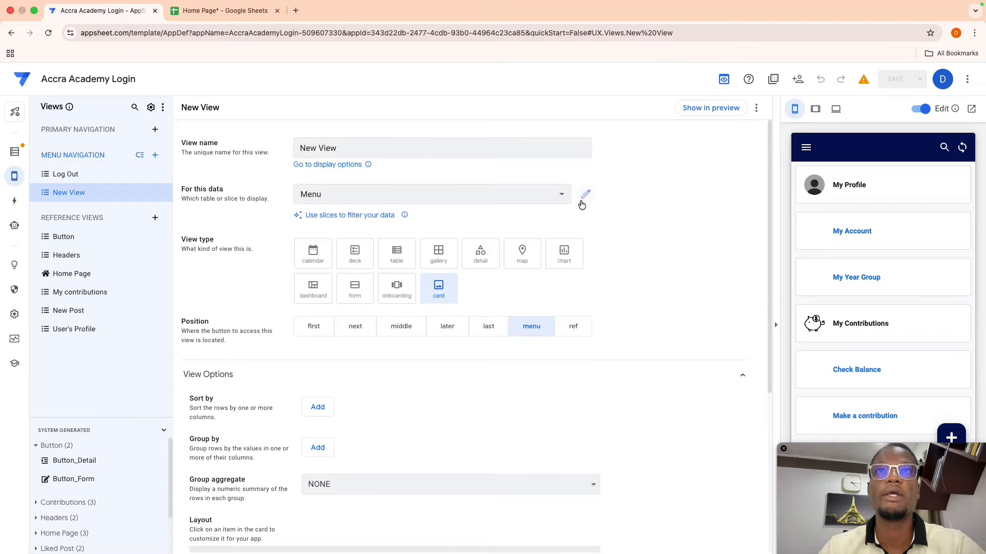
# - Check the Menu table's columns, then create a new slice of the Menu table
pyautogui.click(584, 193)
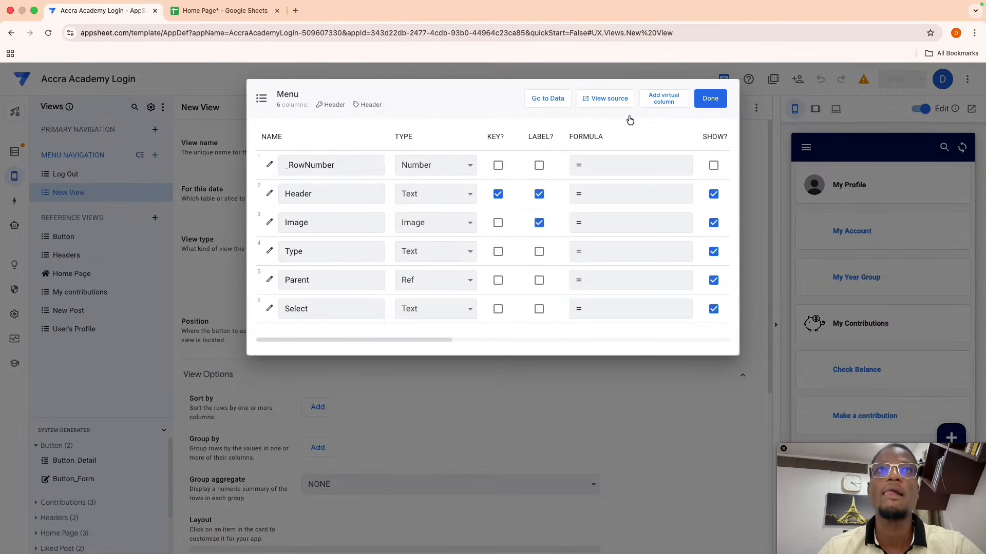
pyautogui.click(710, 99)
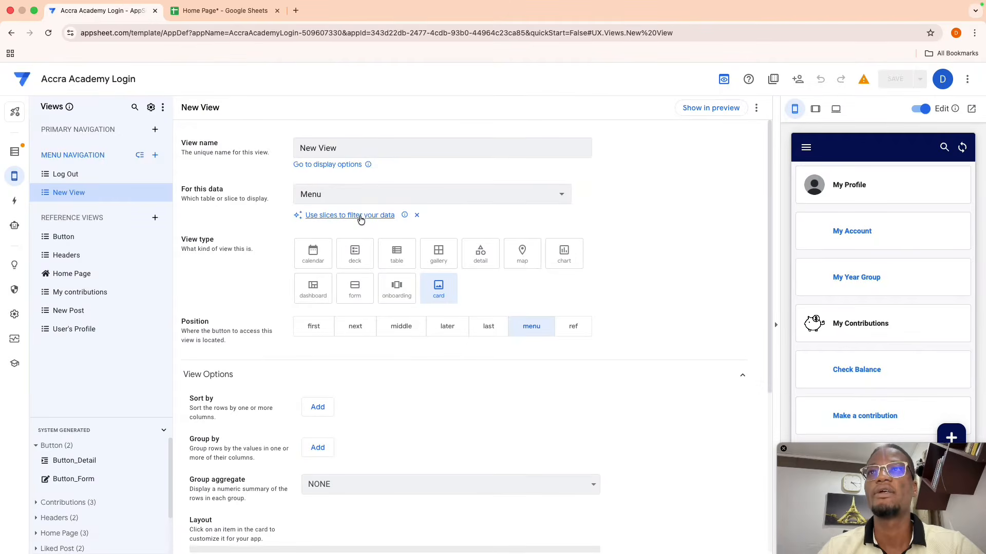
pyautogui.click(361, 217)
pyautogui.click(367, 391)
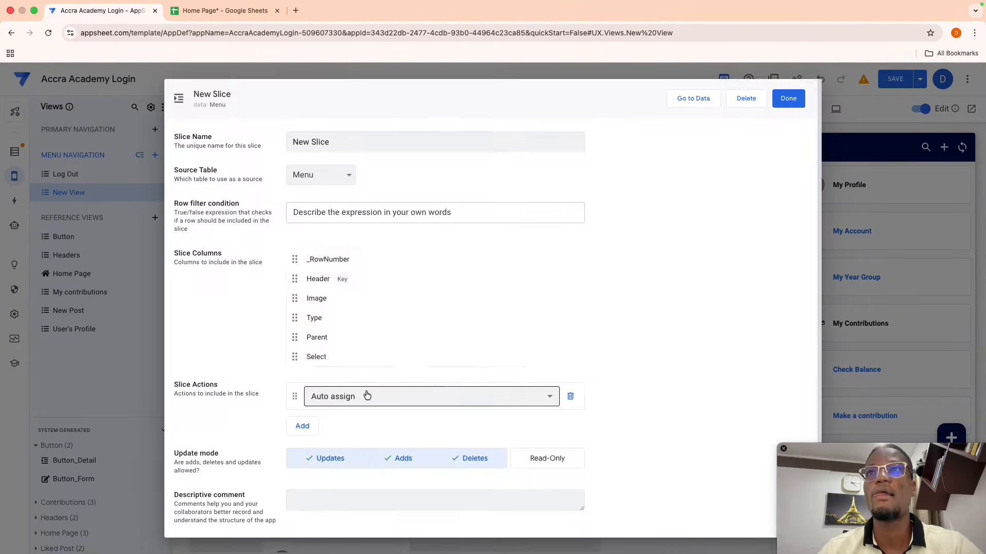
# - Rename the new slice to 'Selected Menu lines' and start a new row filter expression
pyautogui.click(335, 144)
pyautogui.hotkey('ctrl', 'a')
pyautogui.press('BackSpace')
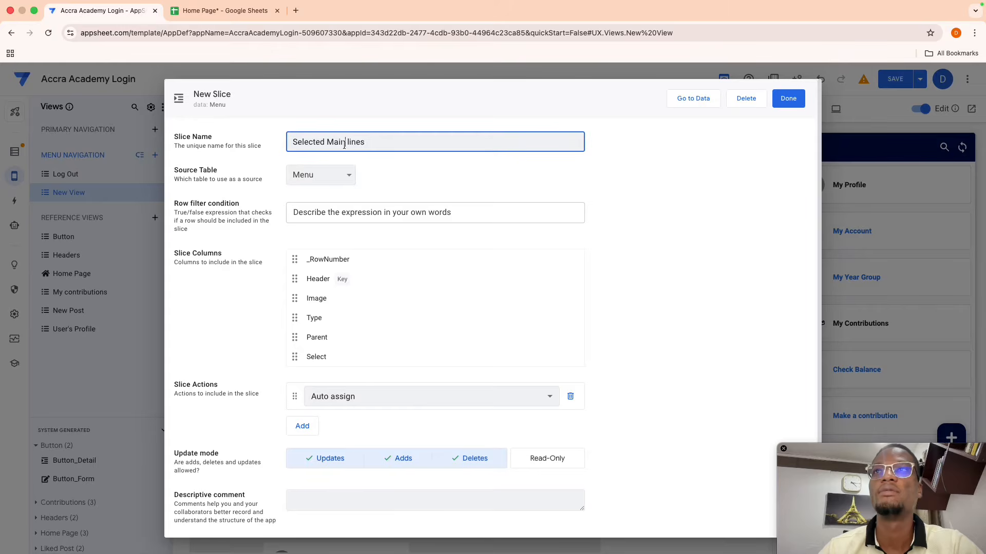
pyautogui.click(345, 145)
pyautogui.press('BackSpace')
pyautogui.press('BackSpace')
pyautogui.press('BackSpace')
pyautogui.write('enu')
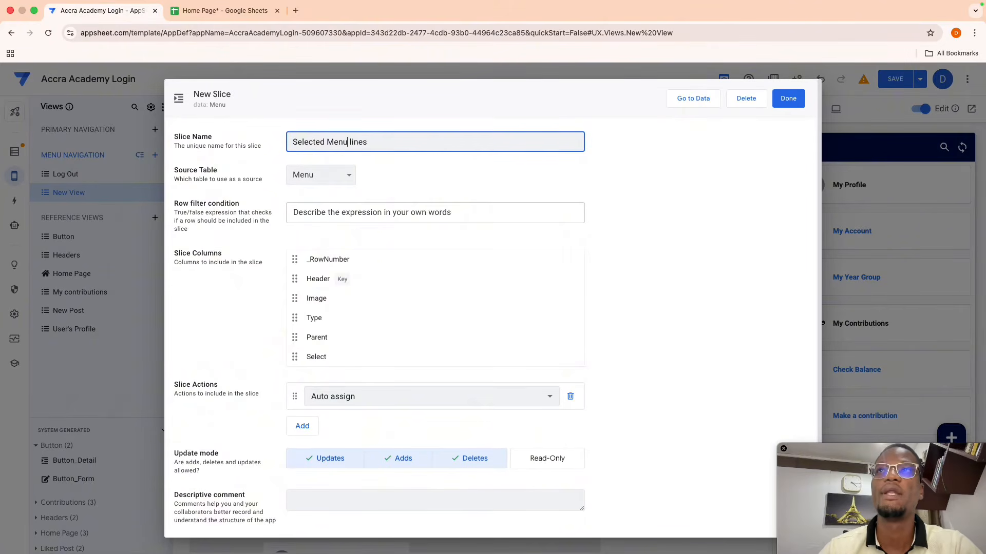
pyautogui.click(384, 221)
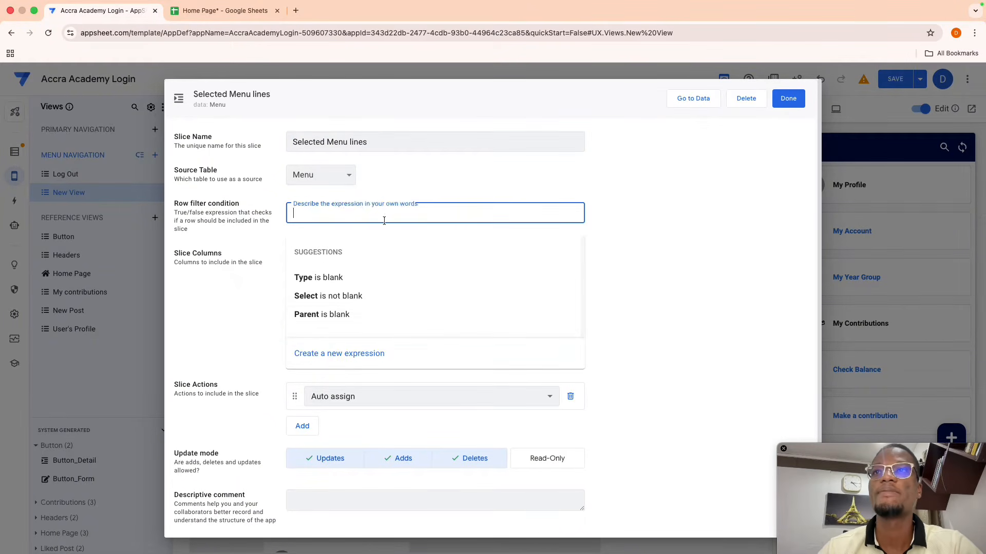
pyautogui.click(332, 353)
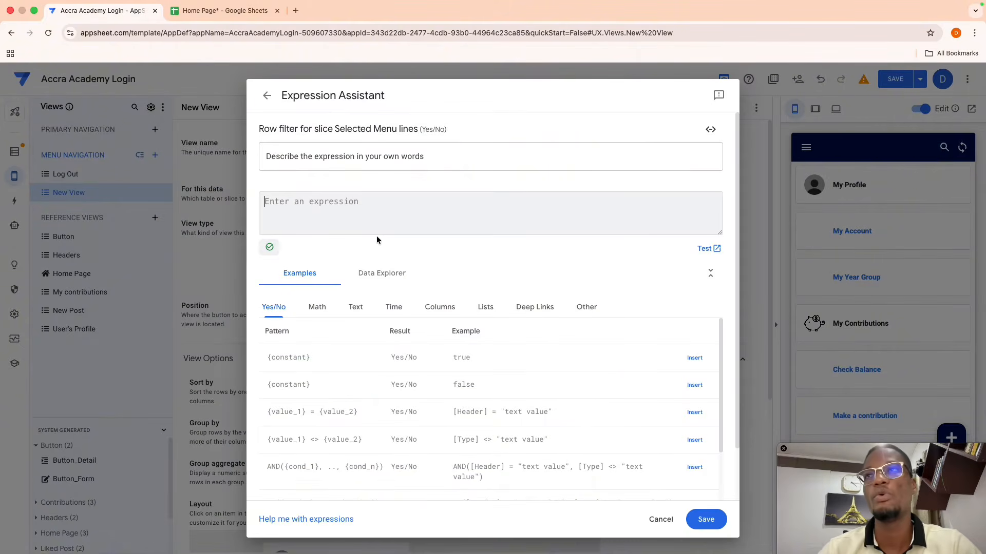
# - Enter the row filter or([Type]="Main",[Select]="Select") and save it
pyautogui.write('o')
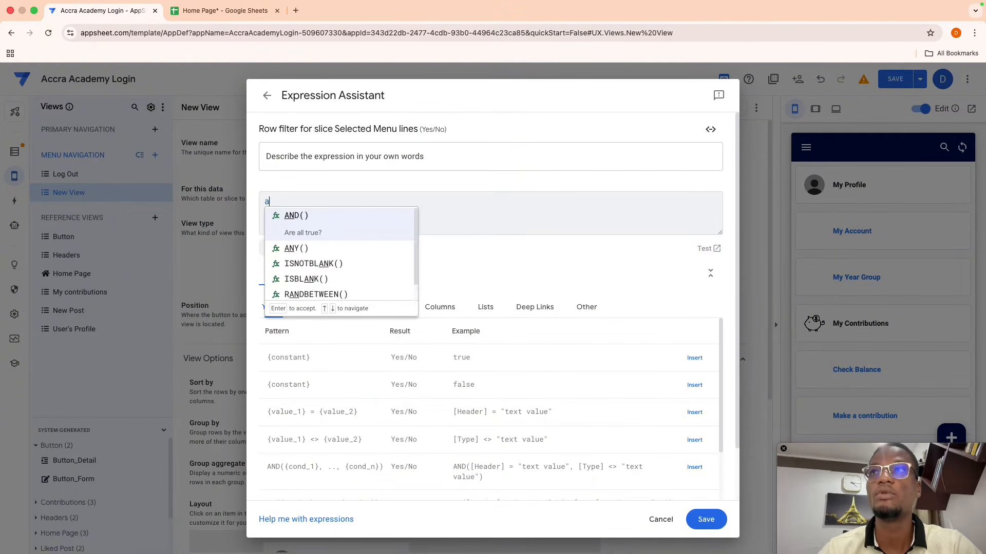
pyautogui.write('r(')
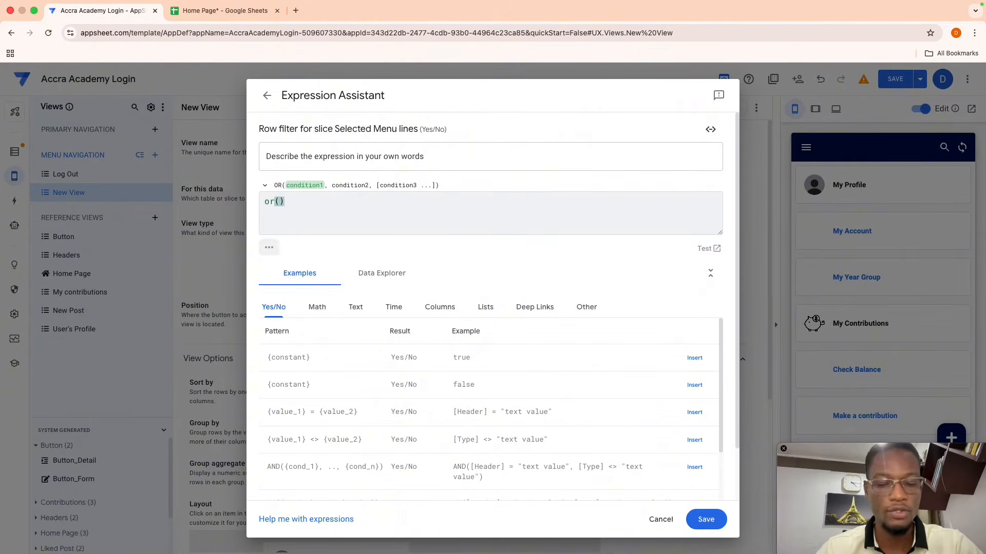
pyautogui.write('[')
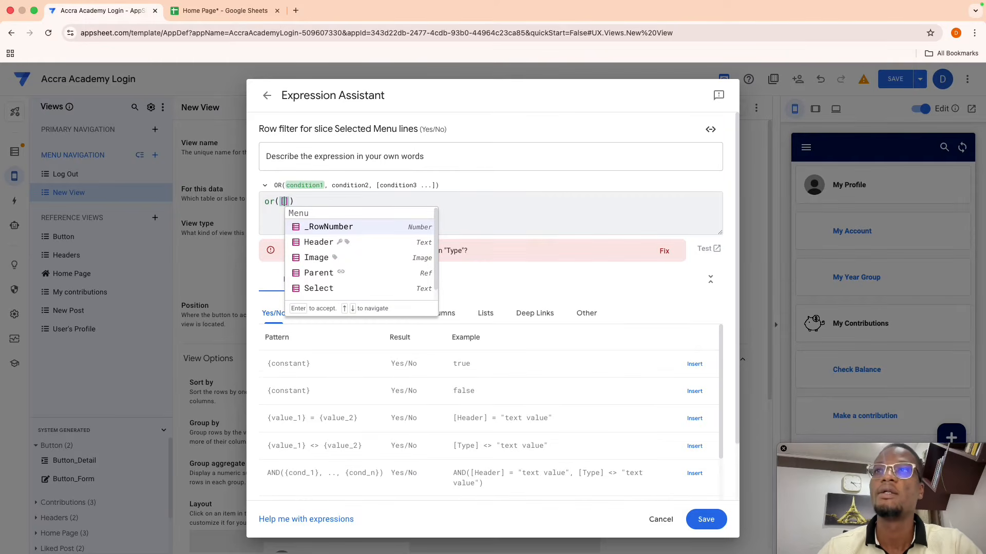
pyautogui.write('ty')
pyautogui.press('Return')
pyautogui.write('="')
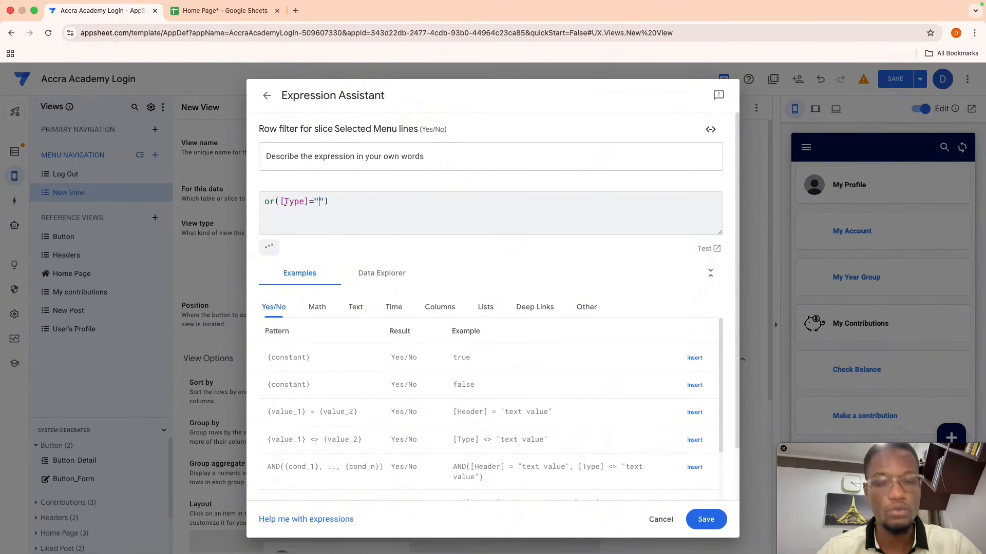
pyautogui.write('Main')
pyautogui.press('BackSpace')
pyautogui.press('BackSpace')
pyautogui.write('ain')
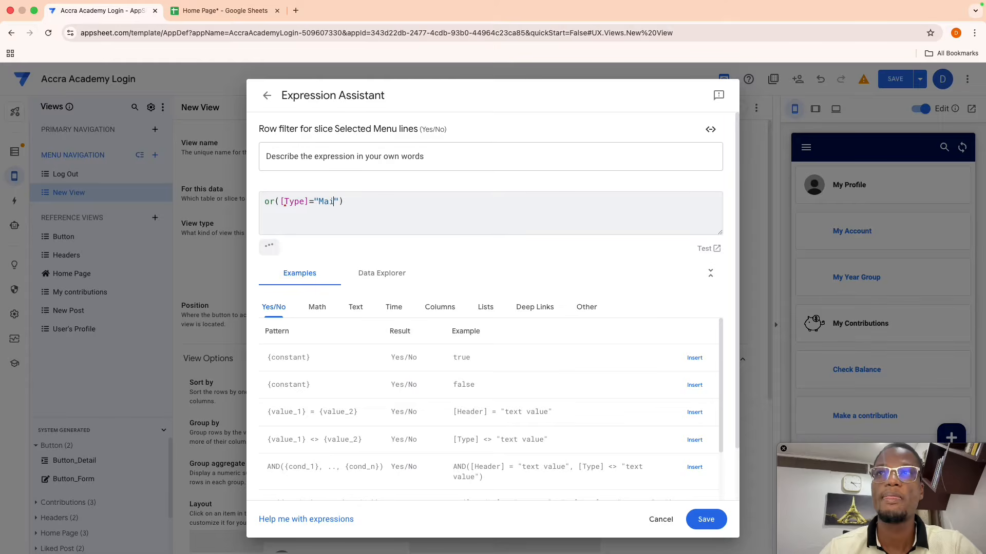
pyautogui.press('Right')
pyautogui.press('Right')
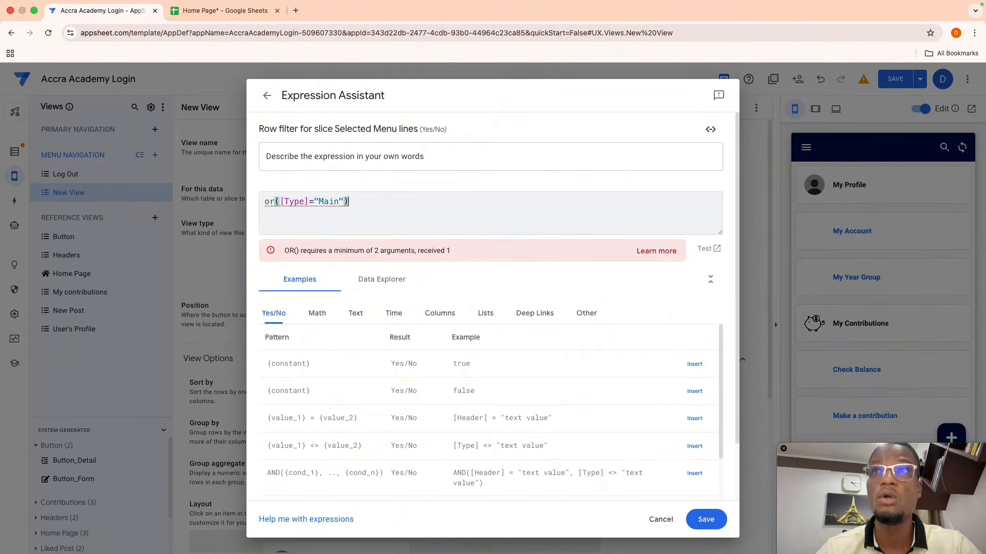
pyautogui.write(',')
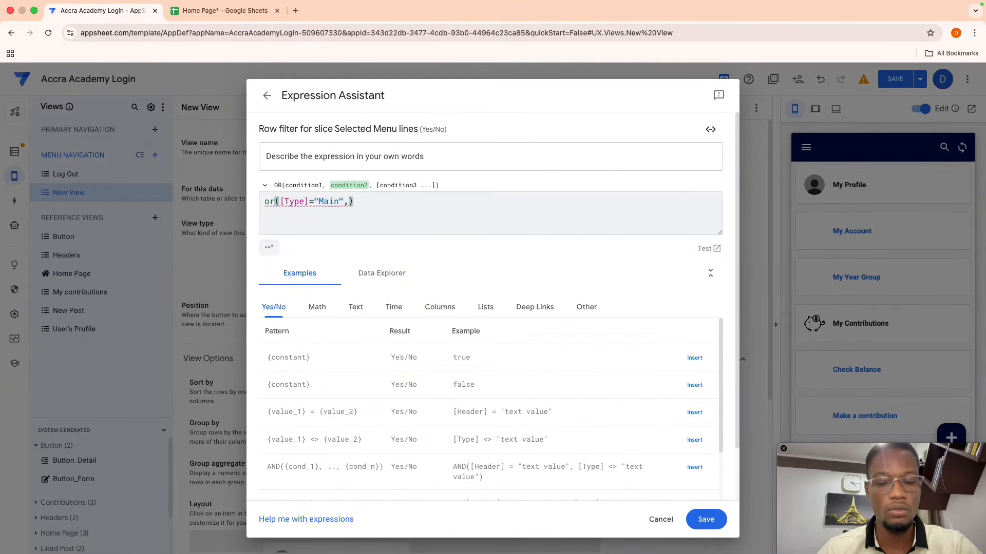
pyautogui.write('[Se')
pyautogui.press('Return')
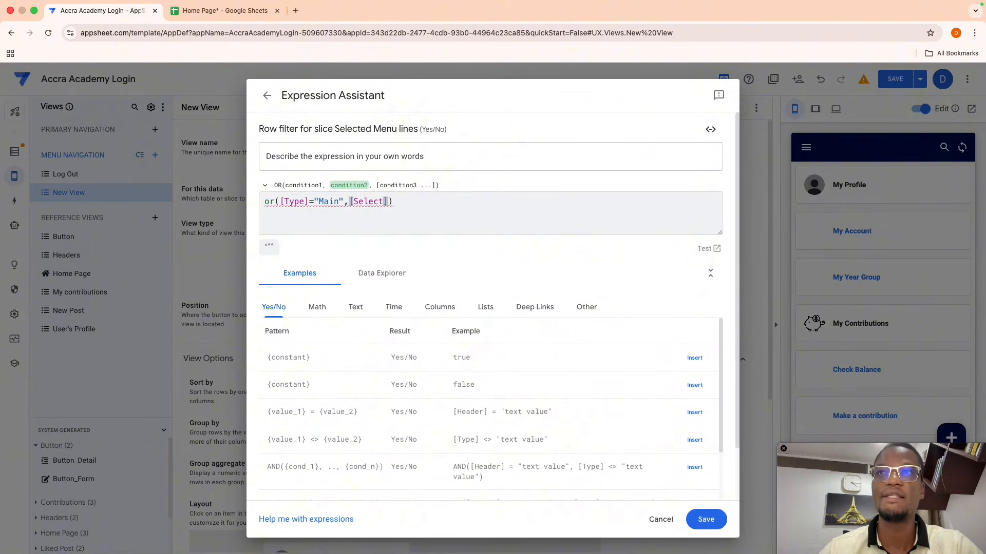
pyautogui.write('="')
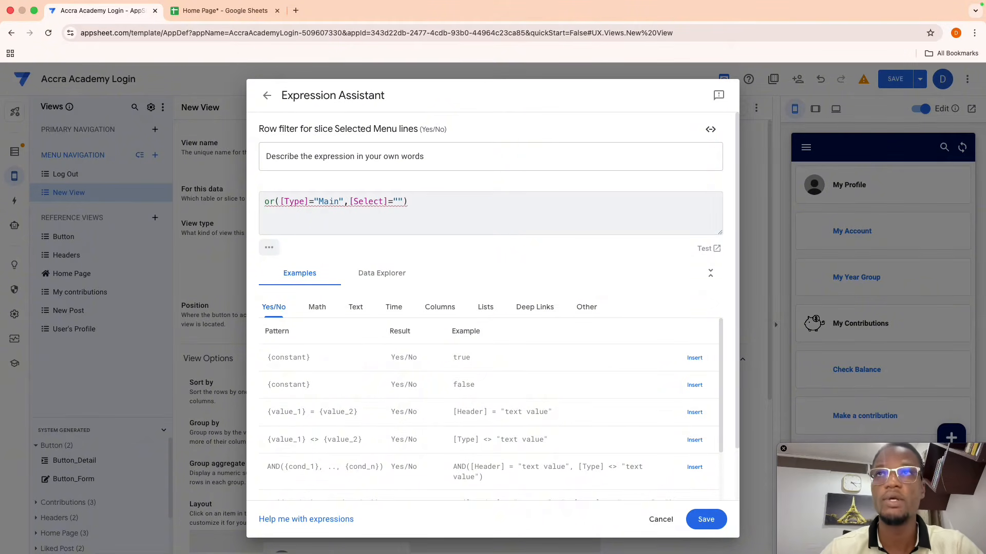
pyautogui.write('Select')
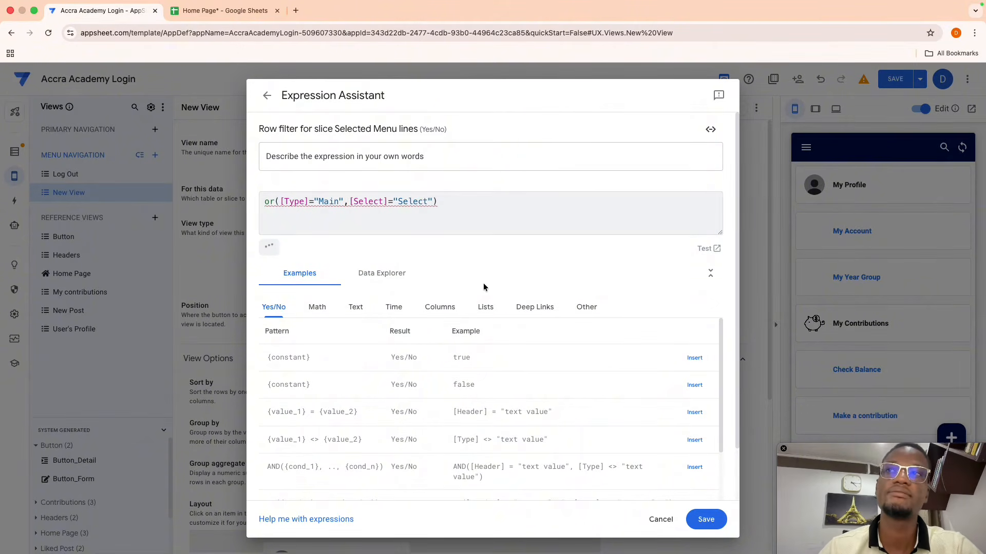
pyautogui.click(705, 519)
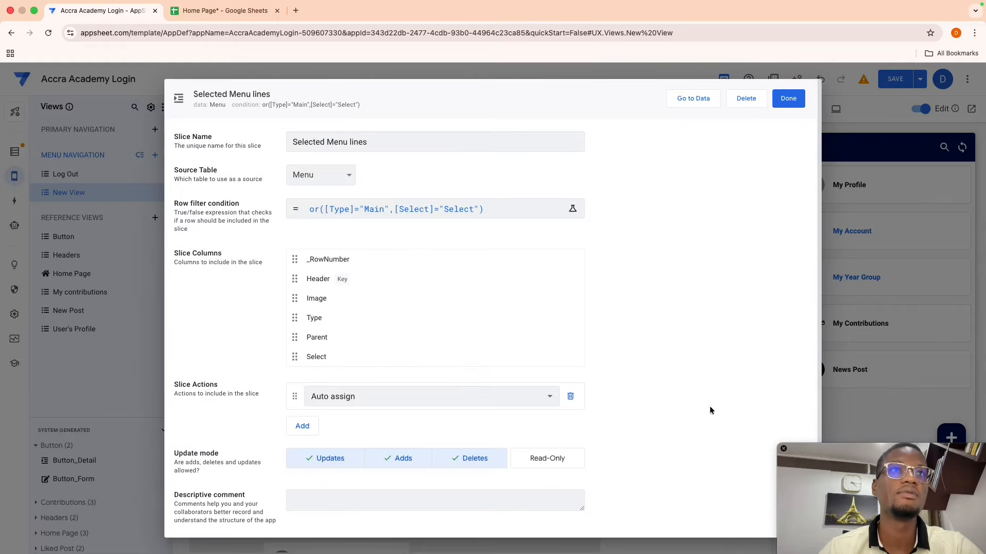
# - Save the app with the Selected Menu lines slice and preview the filtered New View cards
pyautogui.click(788, 95)
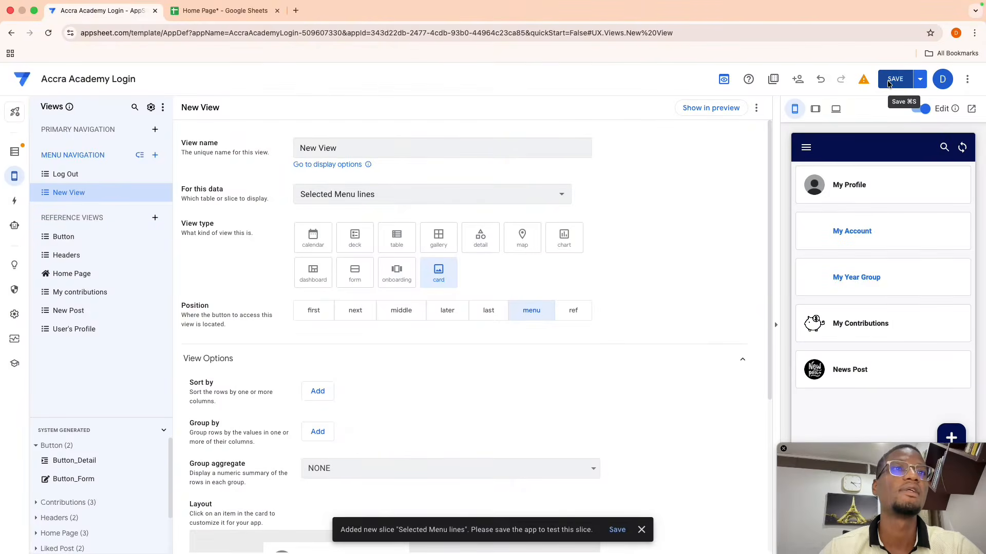
pyautogui.click(892, 81)
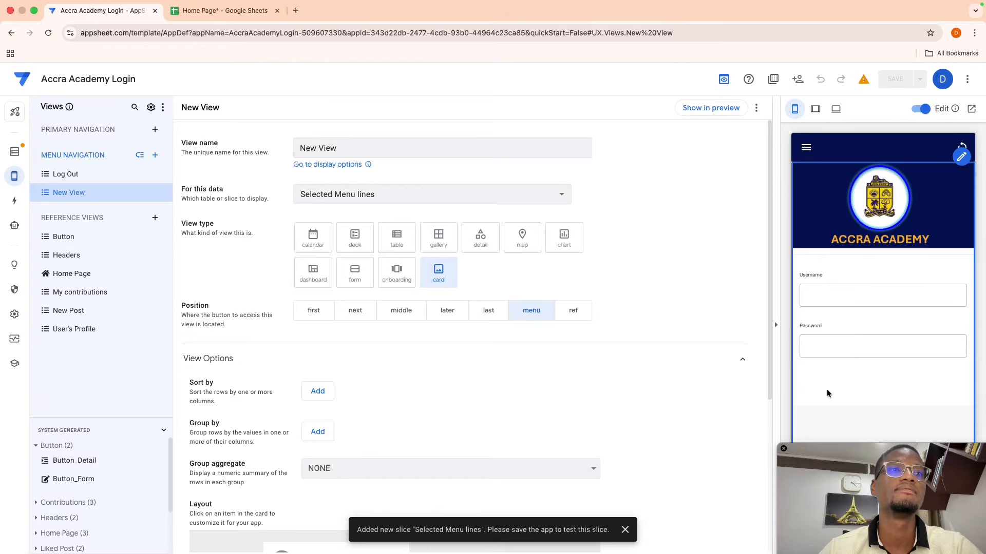
pyautogui.click(698, 107)
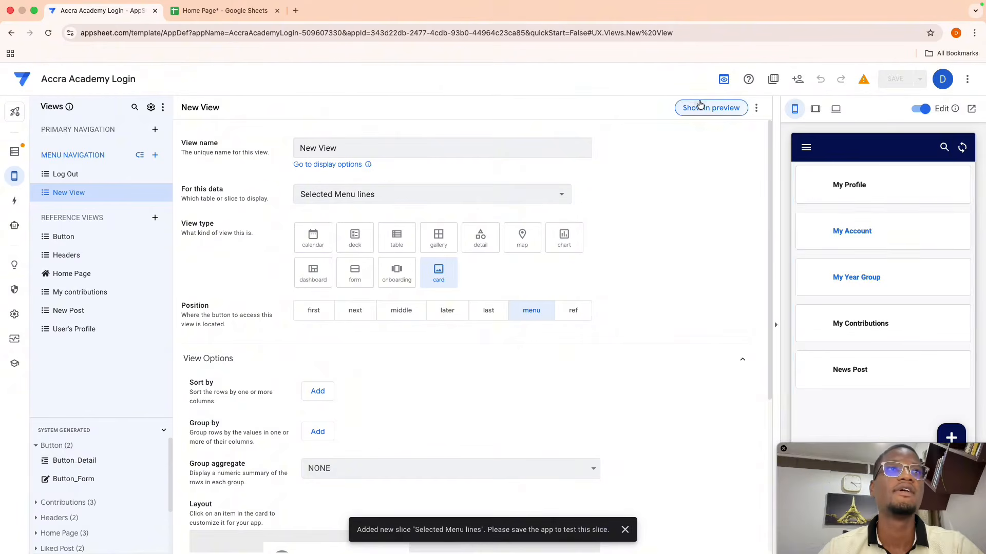
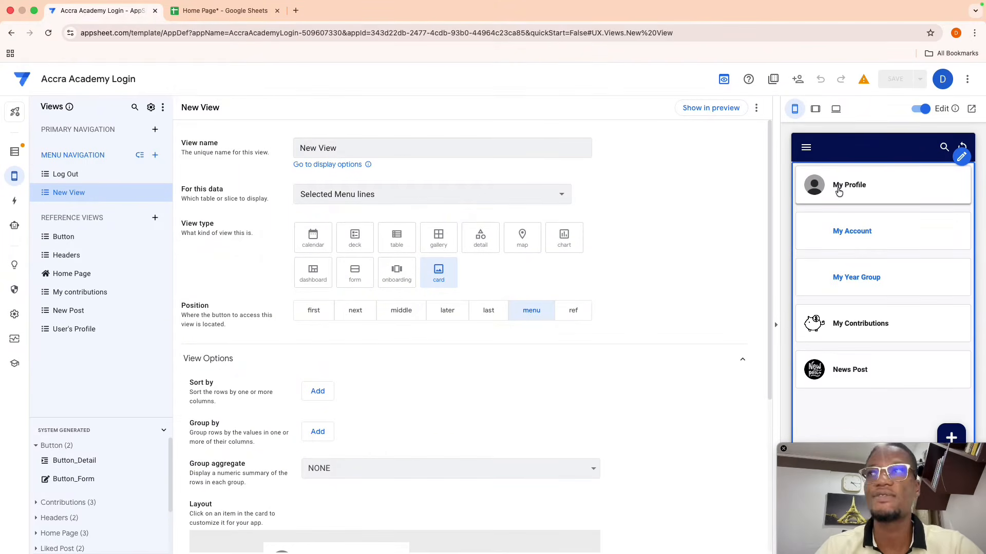
# - Switch from the views editor to the Format rules page, showing the Welcome header rule
pyautogui.moveTo(18, 183)
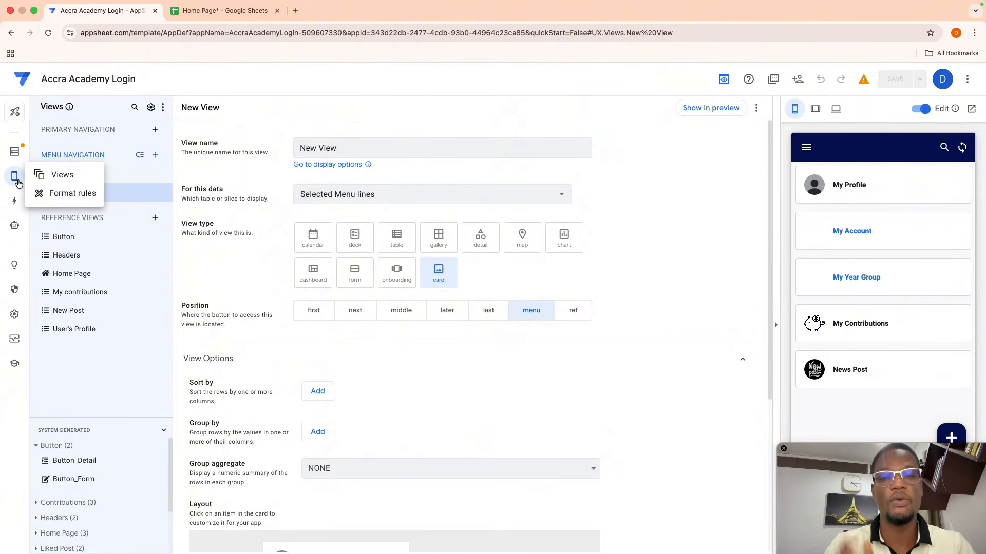
pyautogui.click(48, 193)
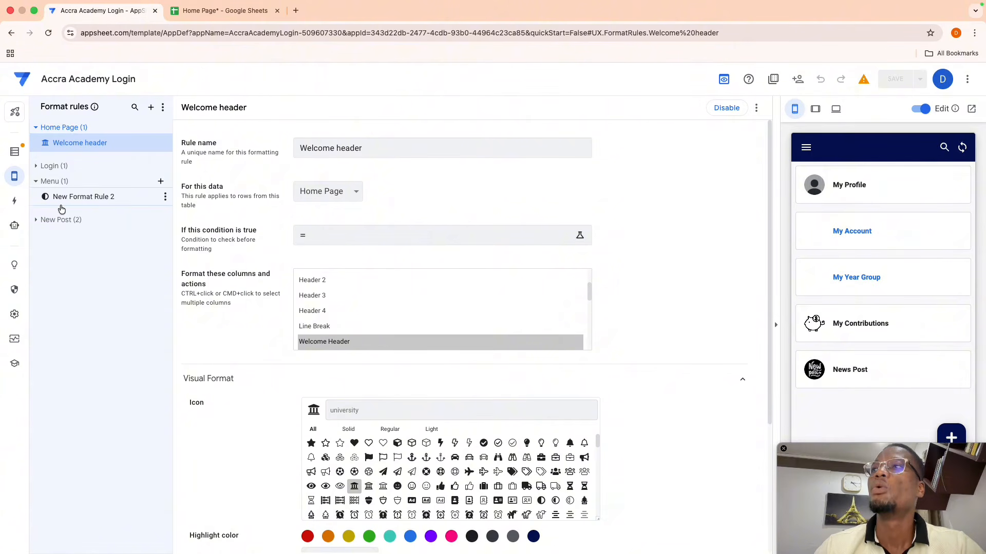
# - Add a new Menu format rule and rename New Format Rule 2 to 'Format for Sub menu'
pyautogui.click(160, 182)
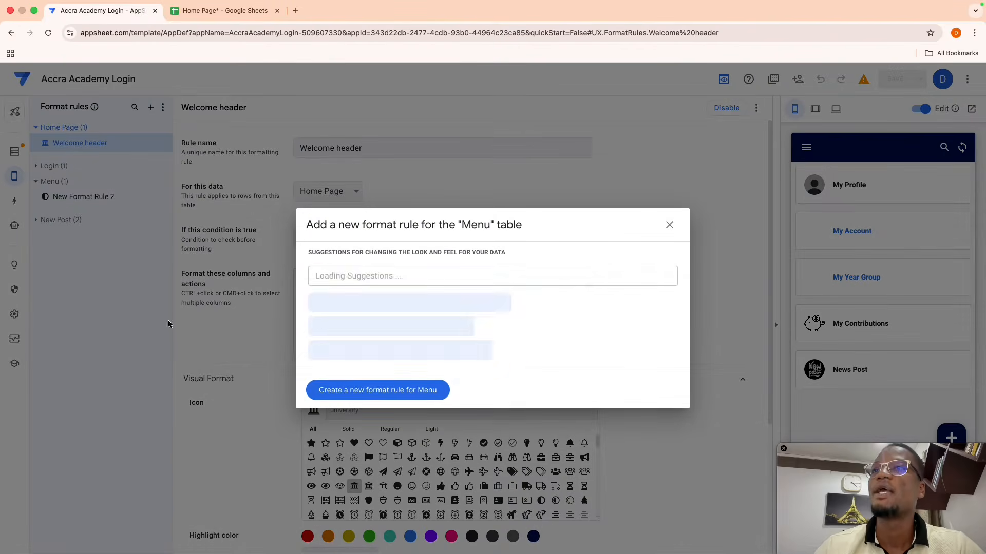
pyautogui.click(346, 392)
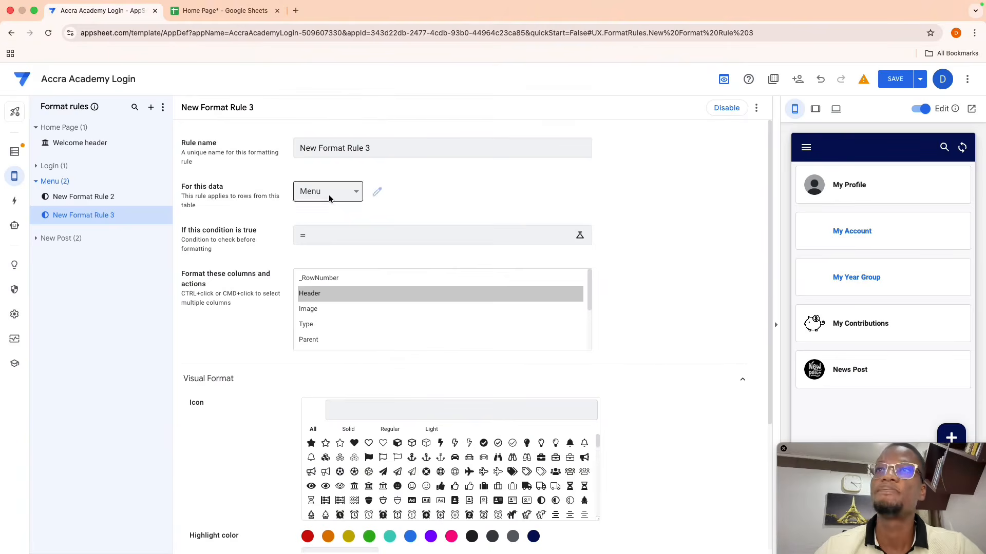
pyautogui.click(118, 197)
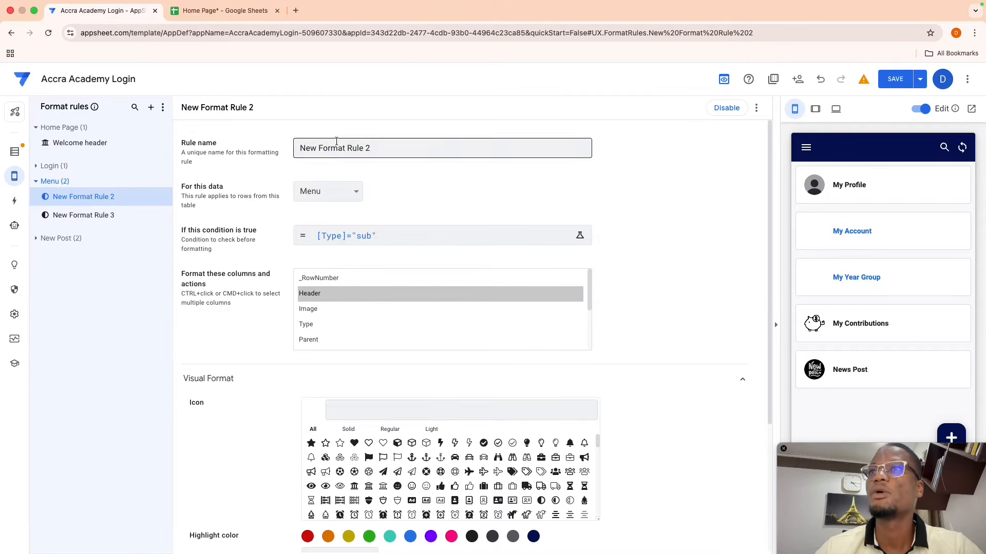
pyautogui.moveTo(376, 147); pyautogui.dragTo(188, 139)
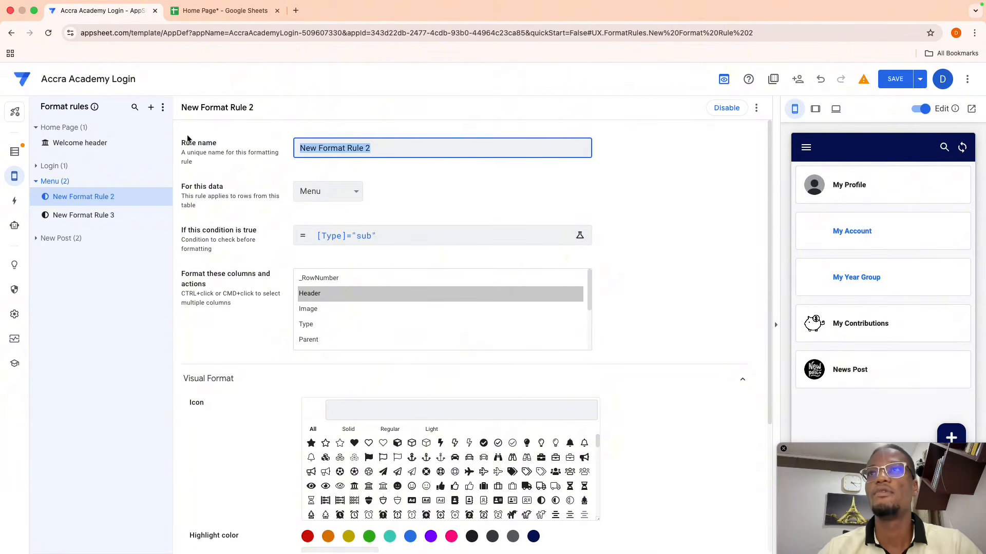
pyautogui.write('Format for Sub men')
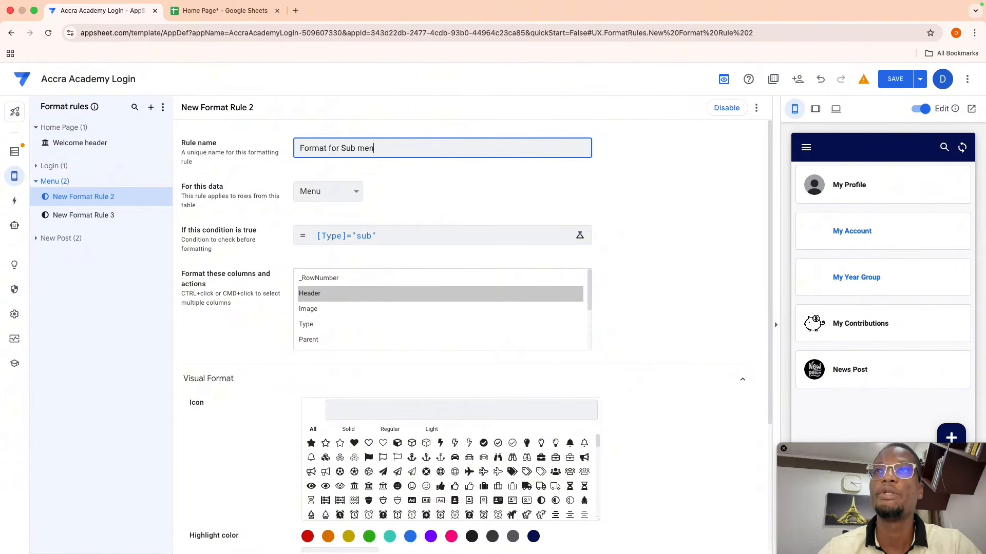
pyautogui.write('u')
pyautogui.press('Return')
# - Rename New Format Rule 3 to 'Format for Selected Main Menu'
pyautogui.click(85, 214)
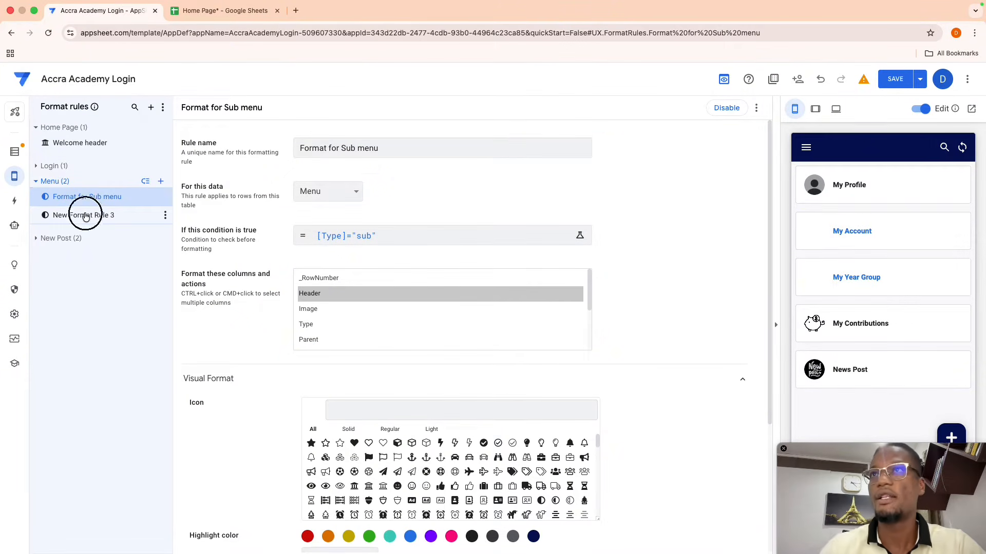
pyautogui.moveTo(380, 148); pyautogui.dragTo(119, 103)
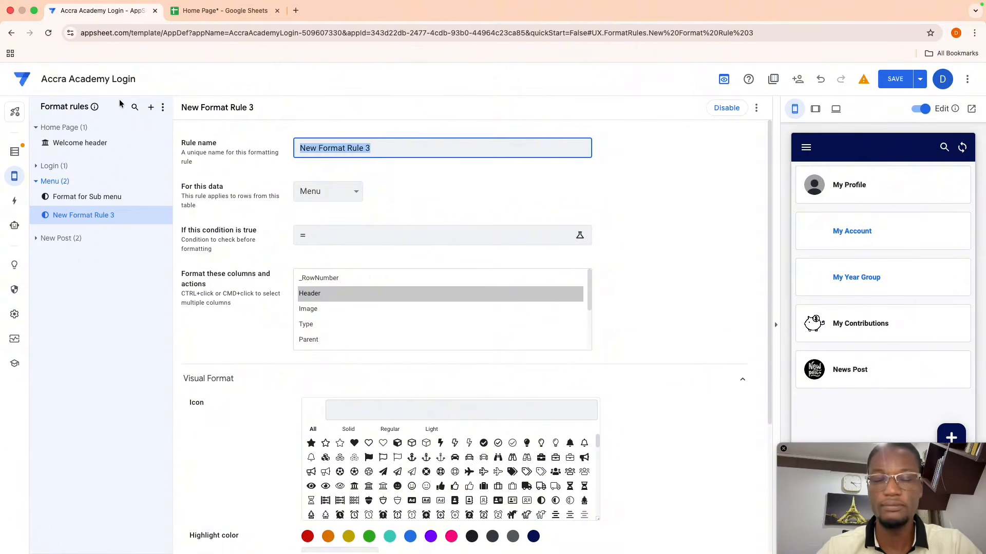
pyautogui.write('Fom')
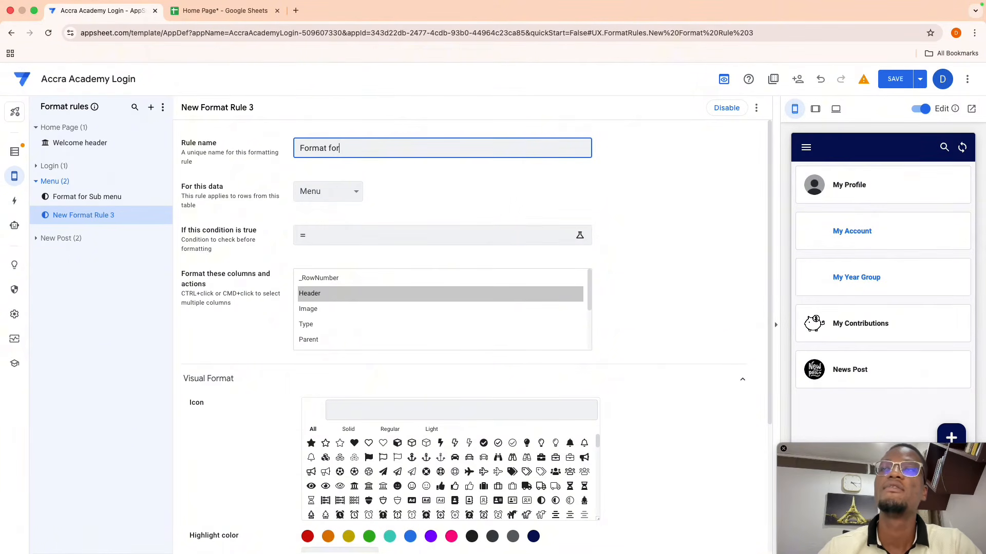
pyautogui.write('mat for Selected Main Menu')
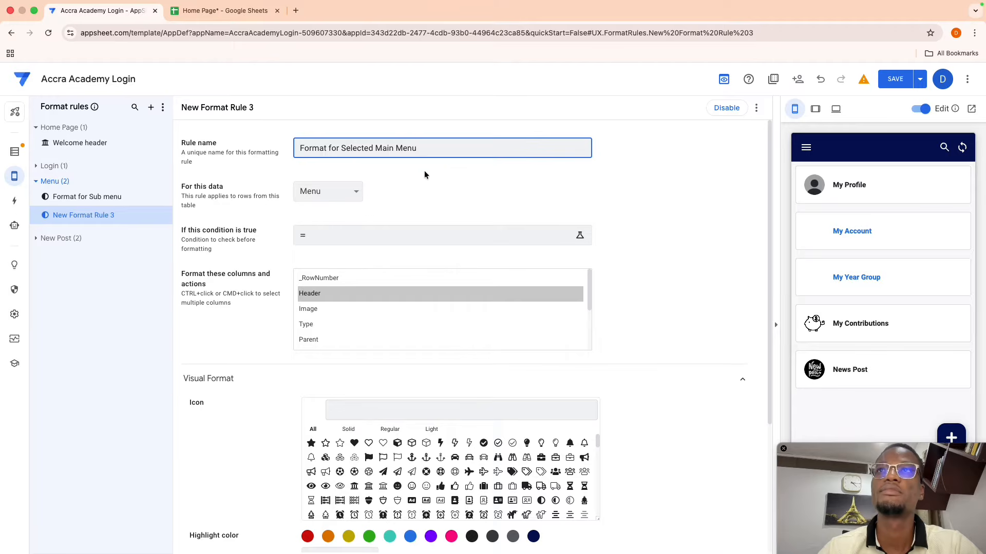
pyautogui.click(450, 167)
# - Give the rule the chevron-circle-down icon, found by searching 'ar', and a blue highlight colour
pyautogui.scroll(-4, 254, 290)
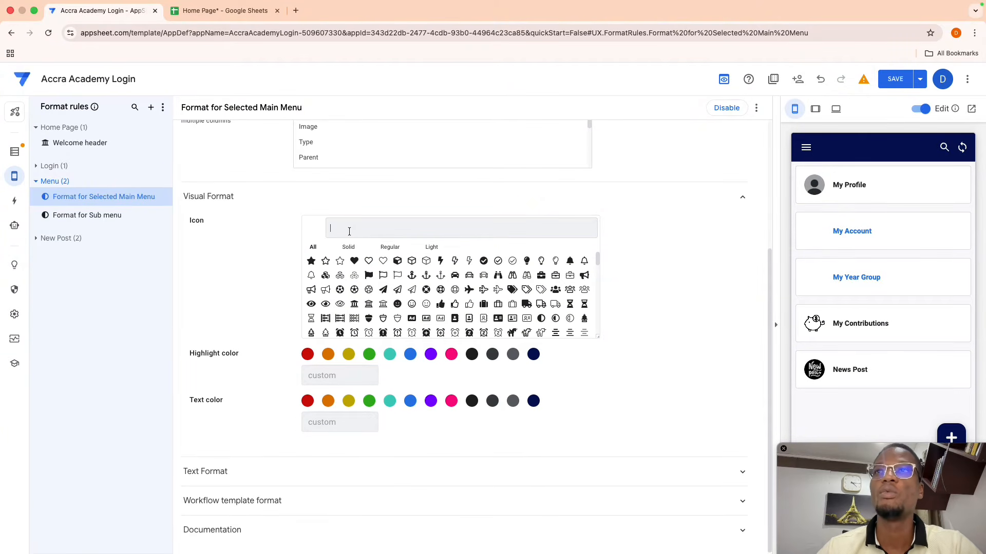
pyautogui.click(349, 231)
pyautogui.write('arrow')
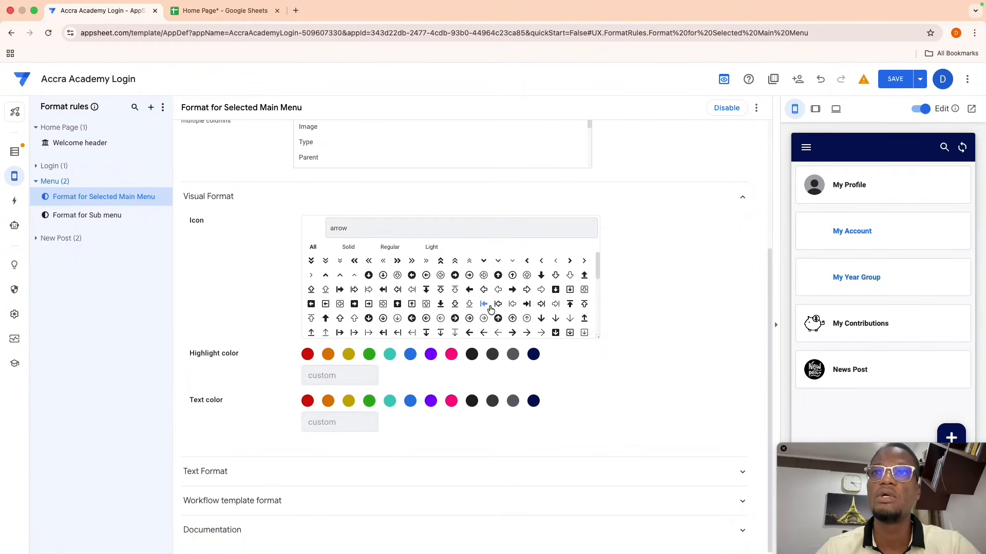
pyautogui.scroll(-5, 477, 315)
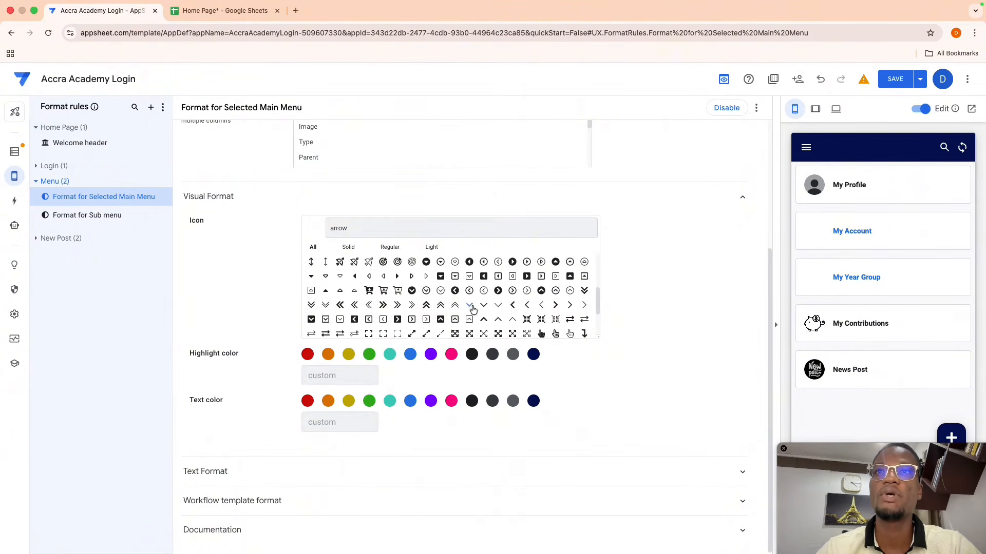
pyautogui.click(412, 291)
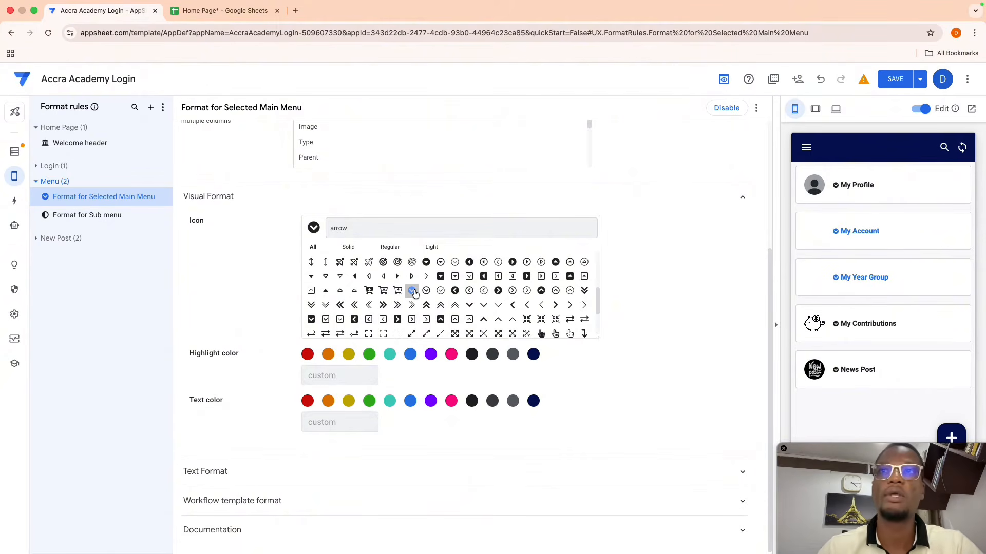
pyautogui.click(410, 358)
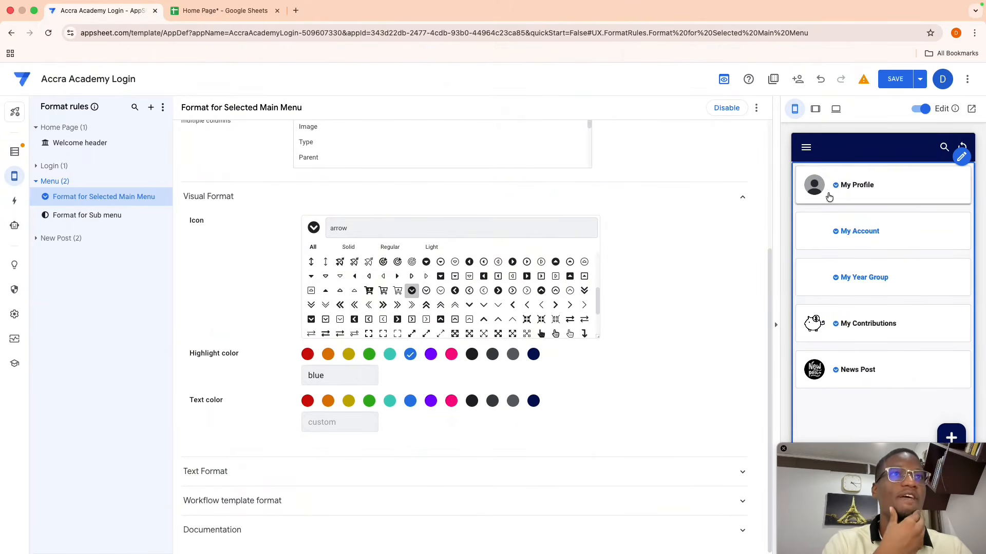
pyautogui.scroll(3, 553, 277)
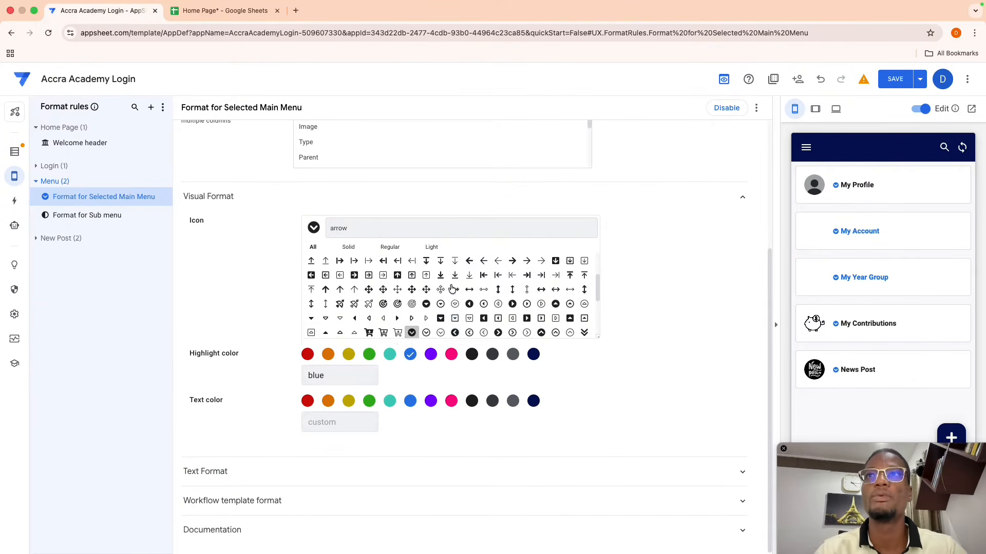
pyautogui.scroll(3, 543, 220)
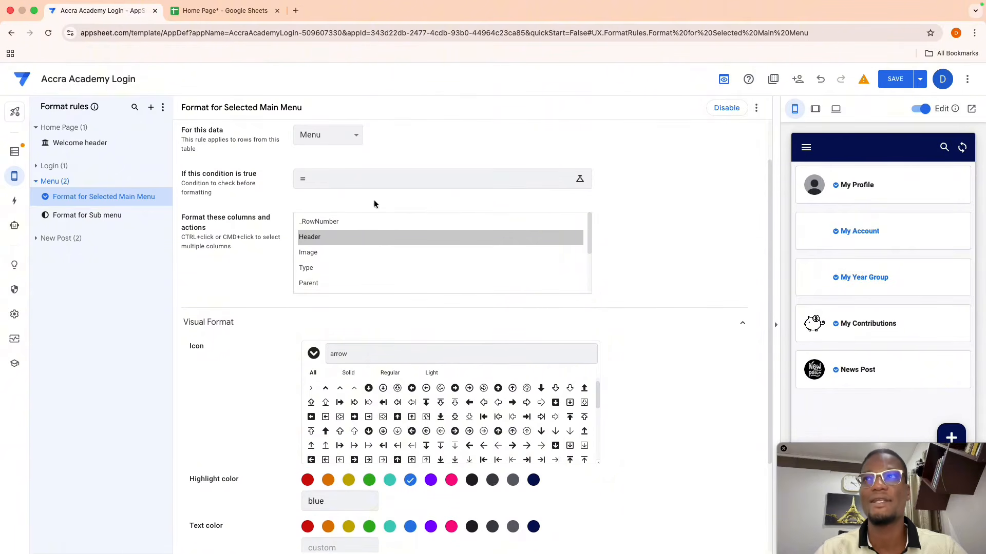
pyautogui.click(348, 186)
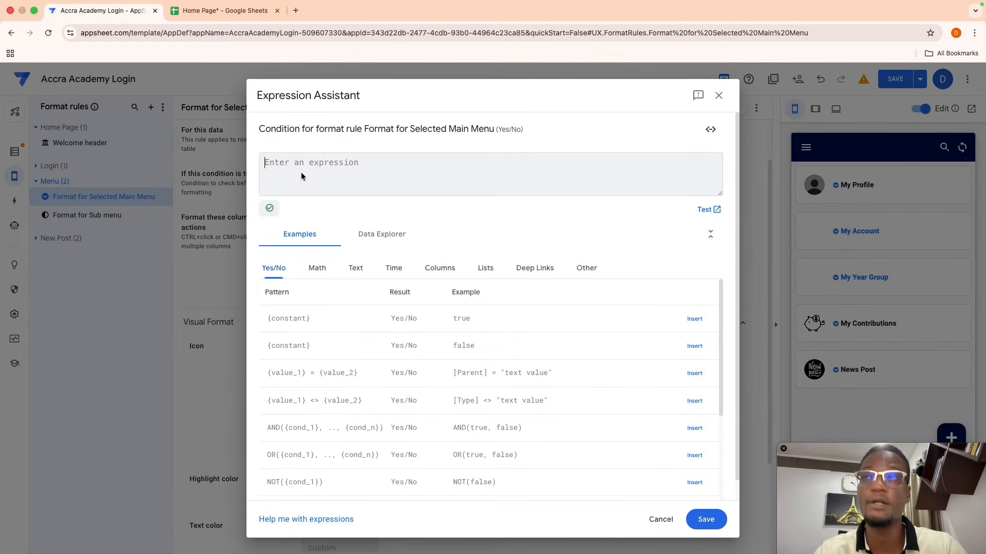
# - Enter the condition AND([Type]="main",[Select]="Select") and save it
pyautogui.write('[]=')
pyautogui.press('BackSpace')
pyautogui.press('BackSpace')
pyautogui.press('BackSpace')
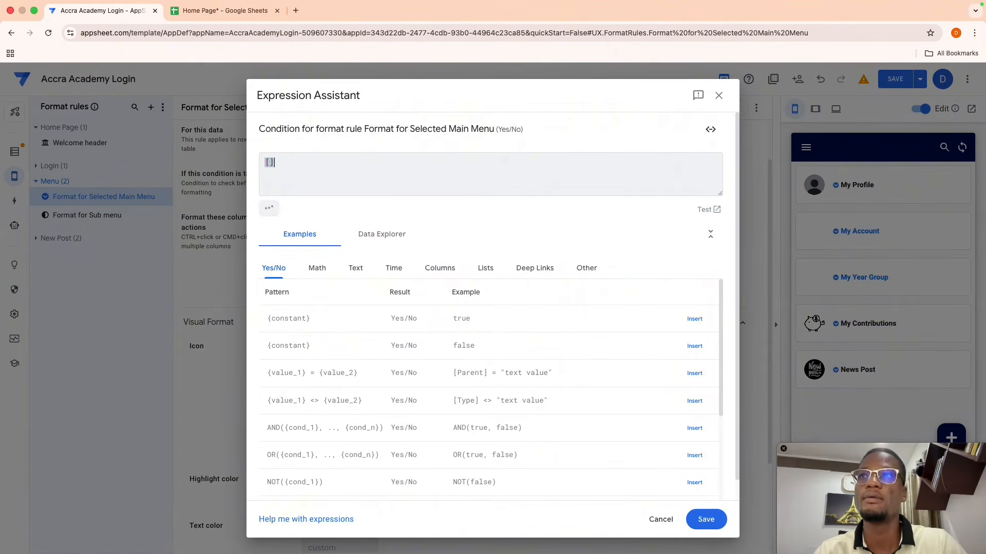
pyautogui.write('and')
pyautogui.press('Return')
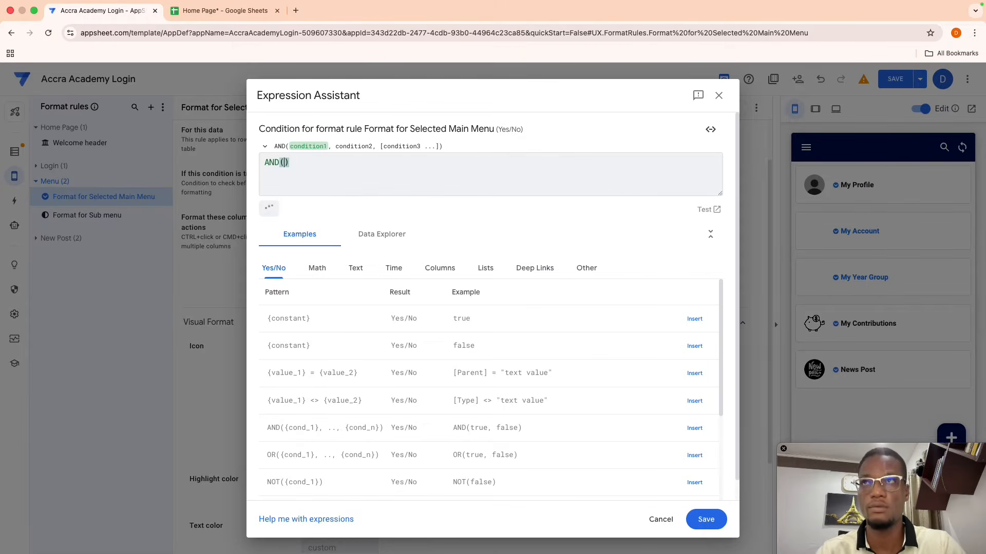
pyautogui.write('[ty')
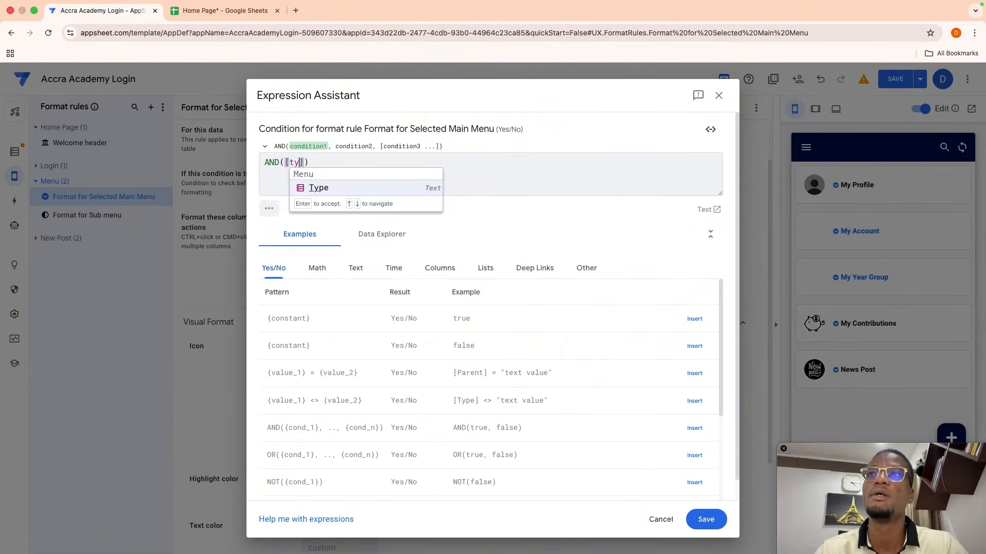
pyautogui.press('Return')
pyautogui.write('="p')
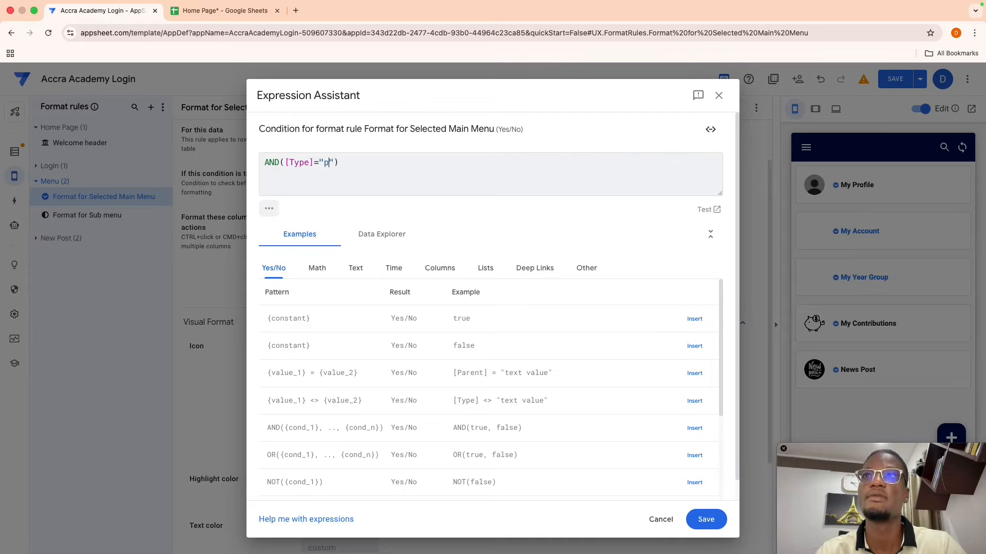
pyautogui.write('d')
pyautogui.press('BackSpace')
pyautogui.press('BackSpace')
pyautogui.write('main')
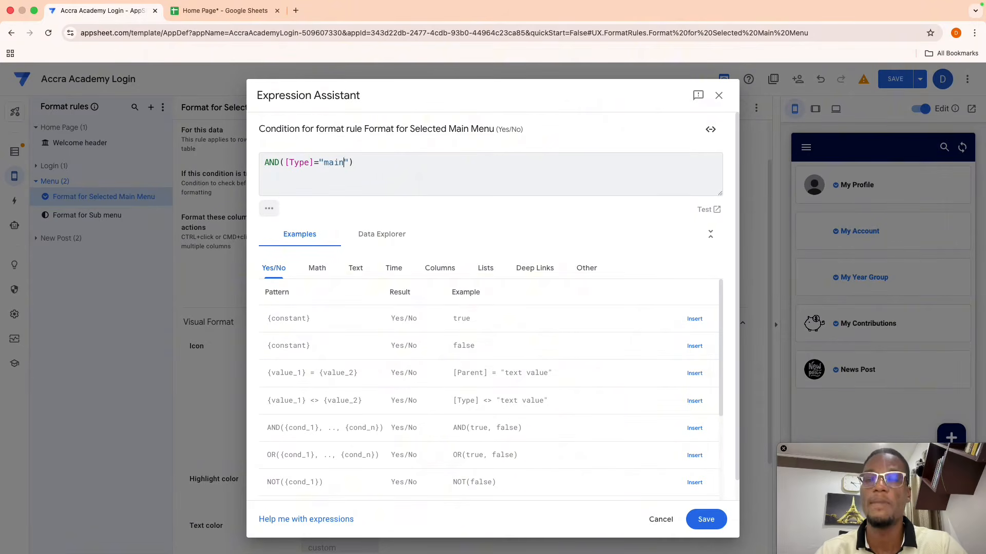
pyautogui.write('",[')
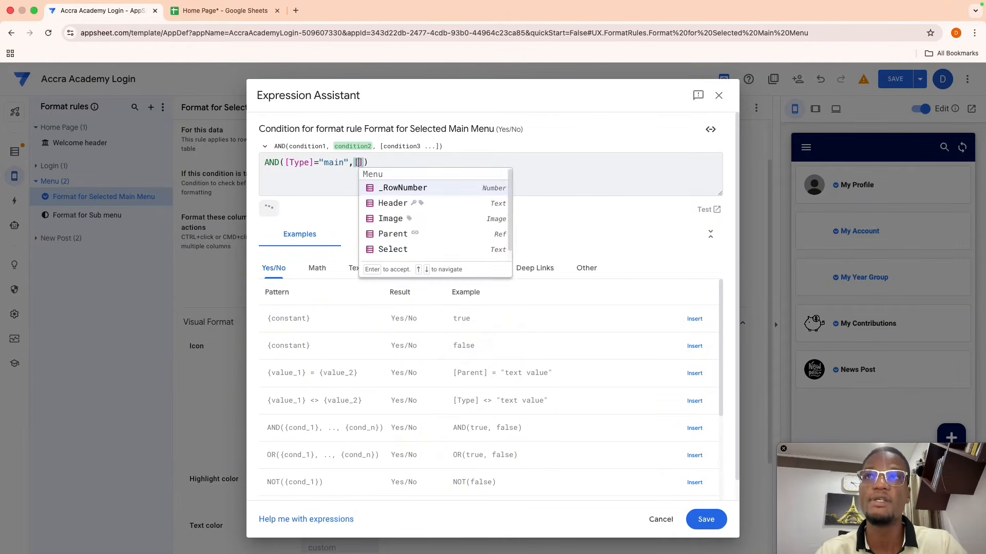
pyautogui.write('se')
pyautogui.press('Return')
pyautogui.write('="Select')
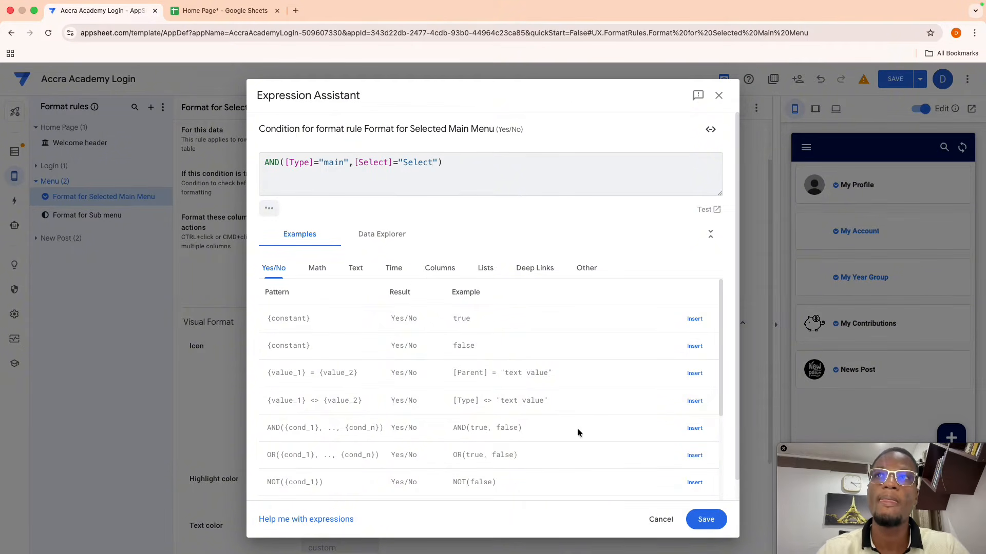
pyautogui.click(706, 519)
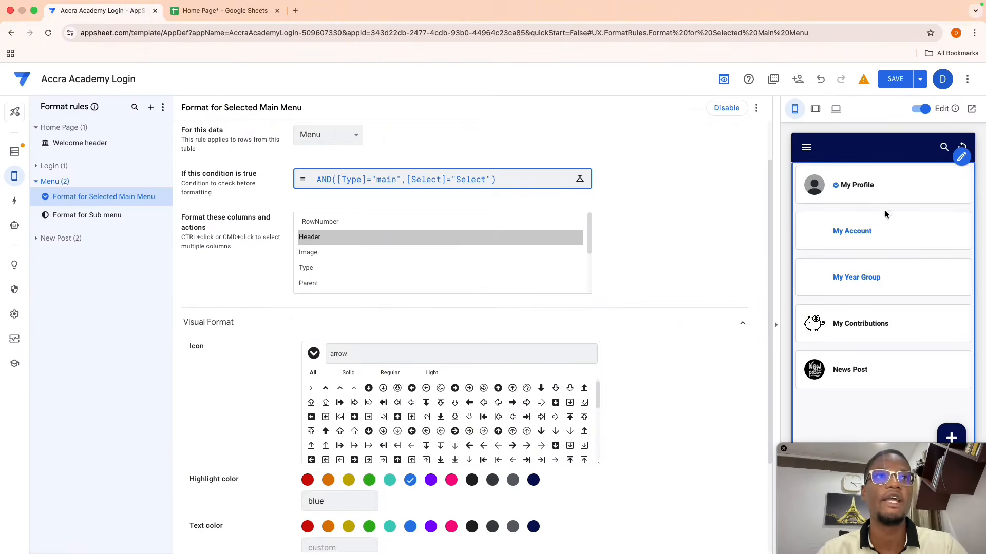
# - Make the rule's text uppercase and set its text size to 1.1
pyautogui.scroll(-3, 627, 299)
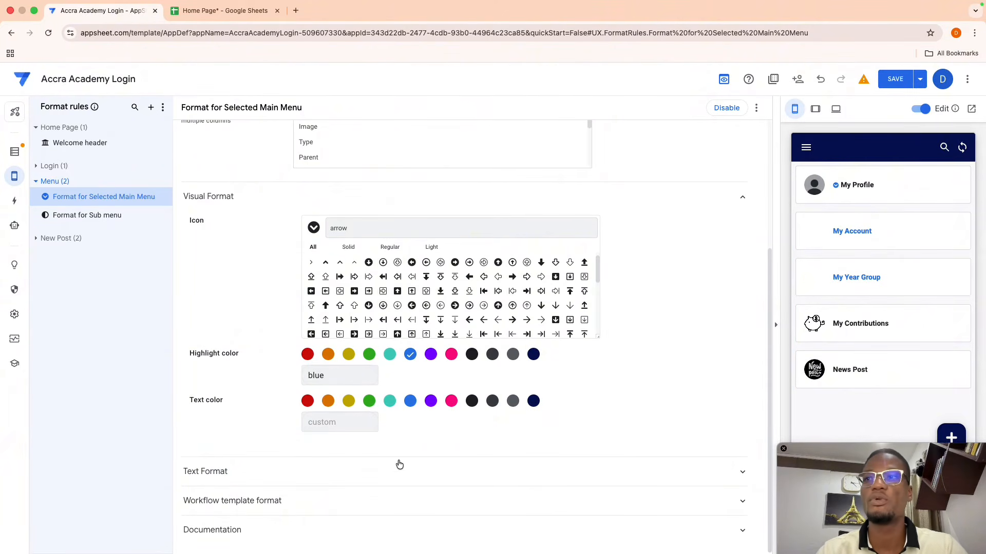
pyautogui.click(400, 464)
pyautogui.scroll(-4, 385, 469)
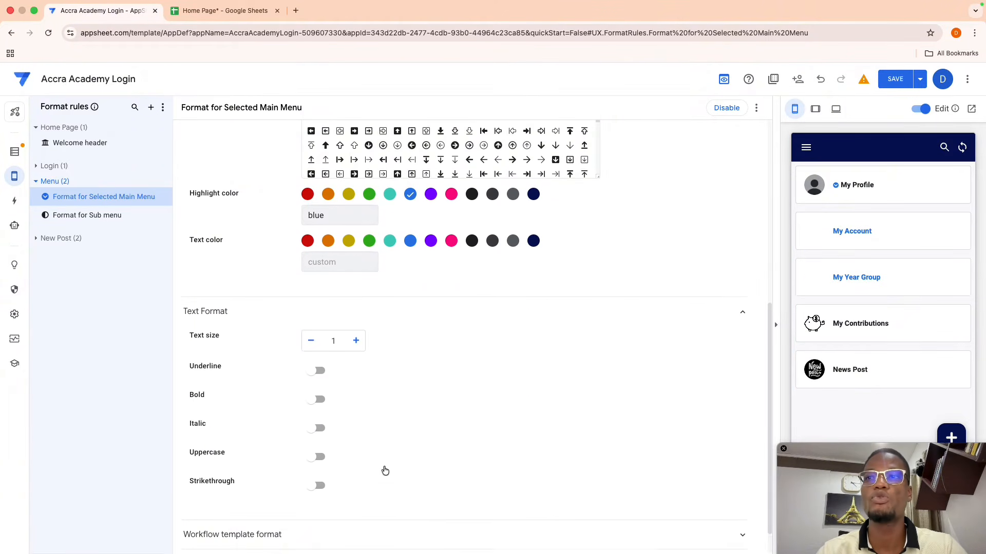
pyautogui.click(315, 426)
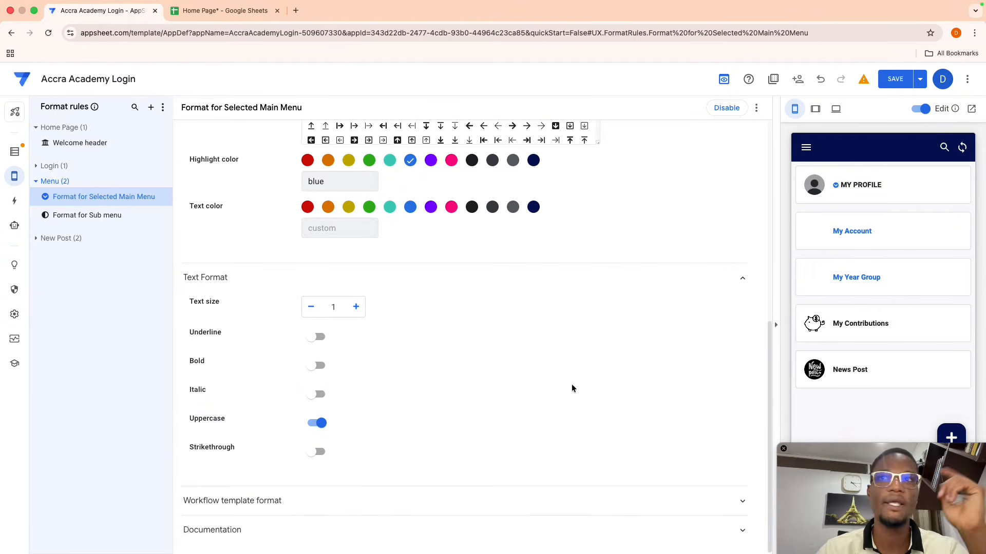
pyautogui.scroll(4, 522, 389)
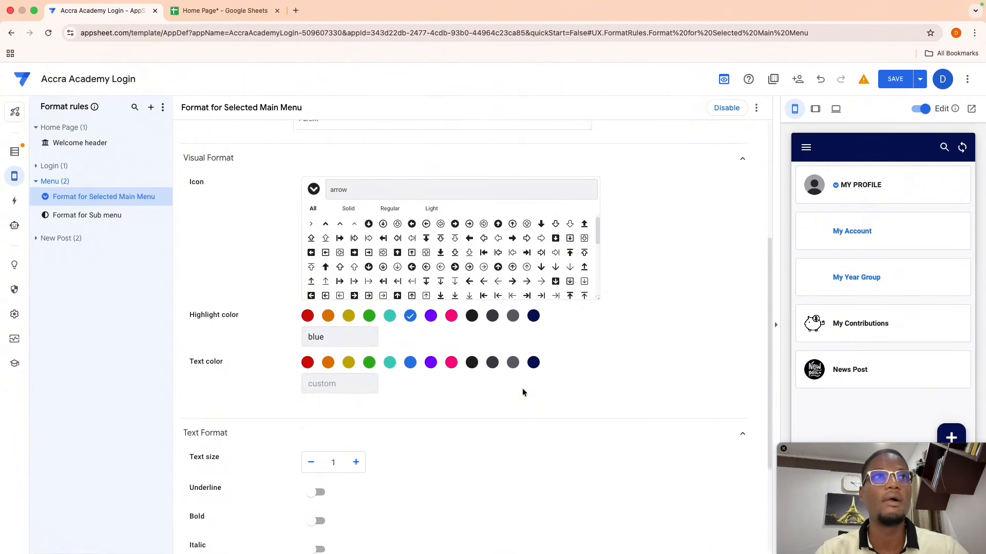
pyautogui.scroll(-3, 436, 380)
pyautogui.click(355, 339)
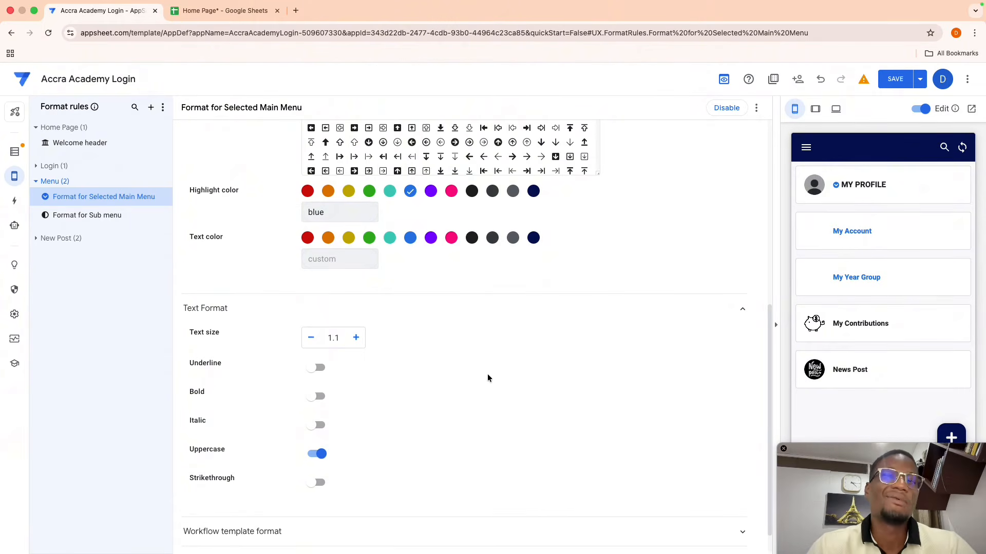
pyautogui.scroll(3, 402, 388)
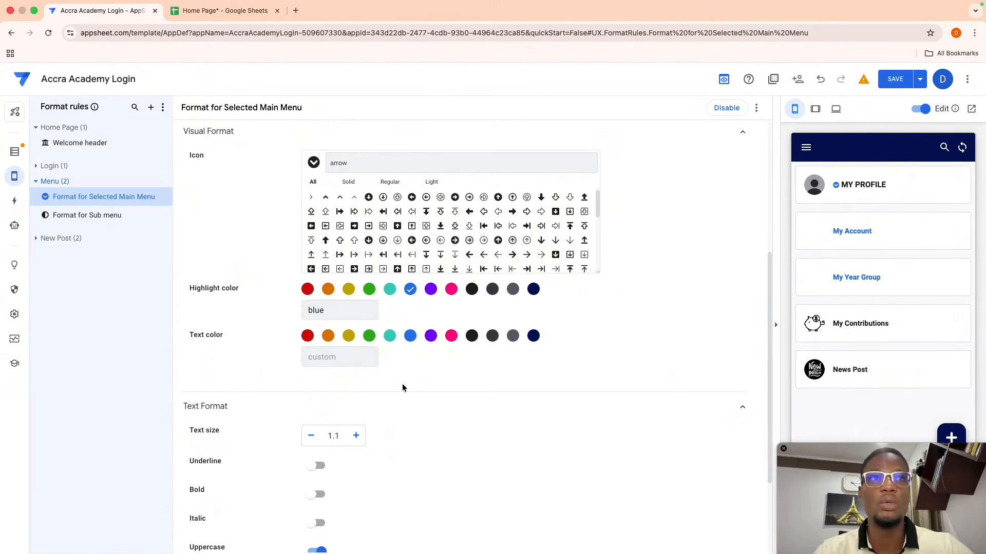
pyautogui.scroll(3, 623, 362)
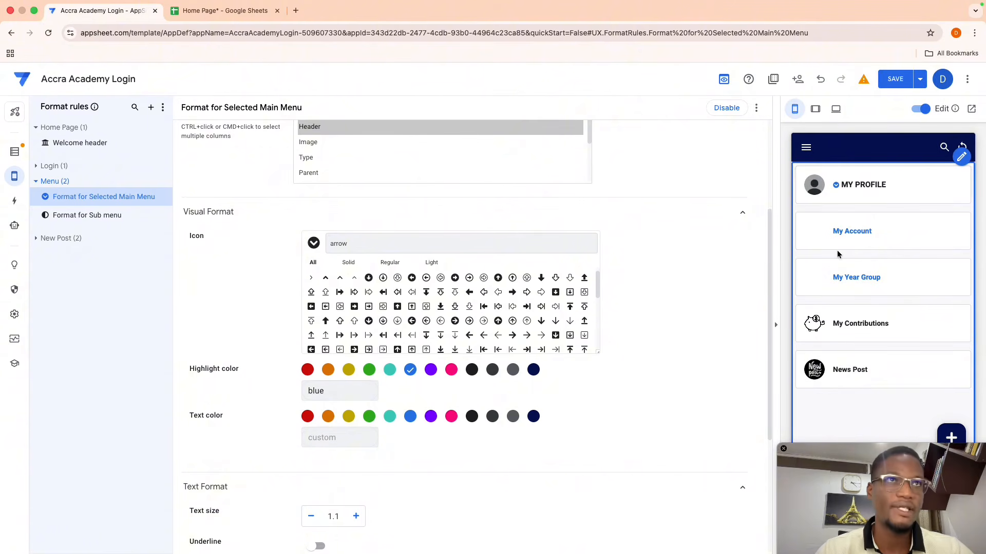
pyautogui.scroll(3, 601, 325)
pyautogui.scroll(1, 599, 321)
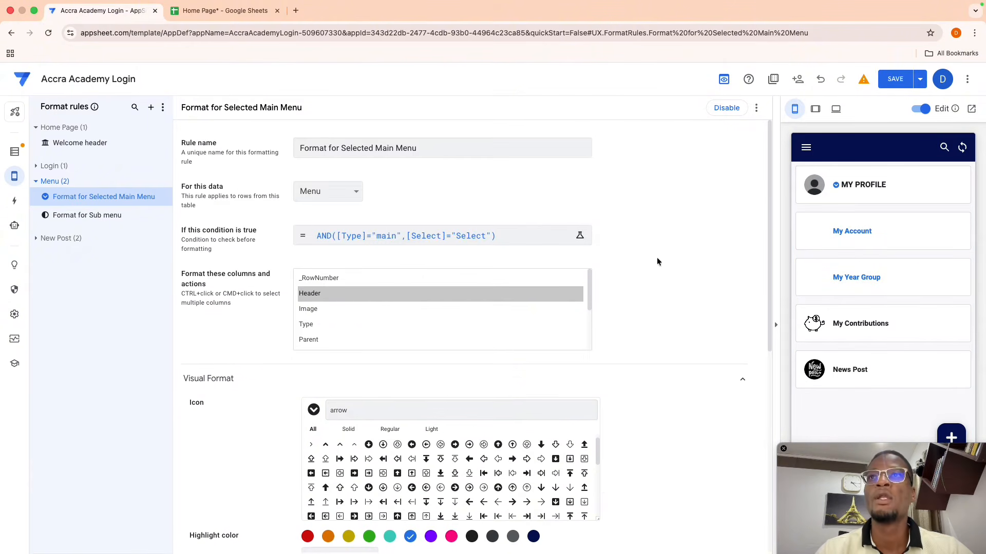
# - Duplicate the Selected Main Menu rule and rename the copy 'Format for UnSelected Main Menu'
pyautogui.click(756, 112)
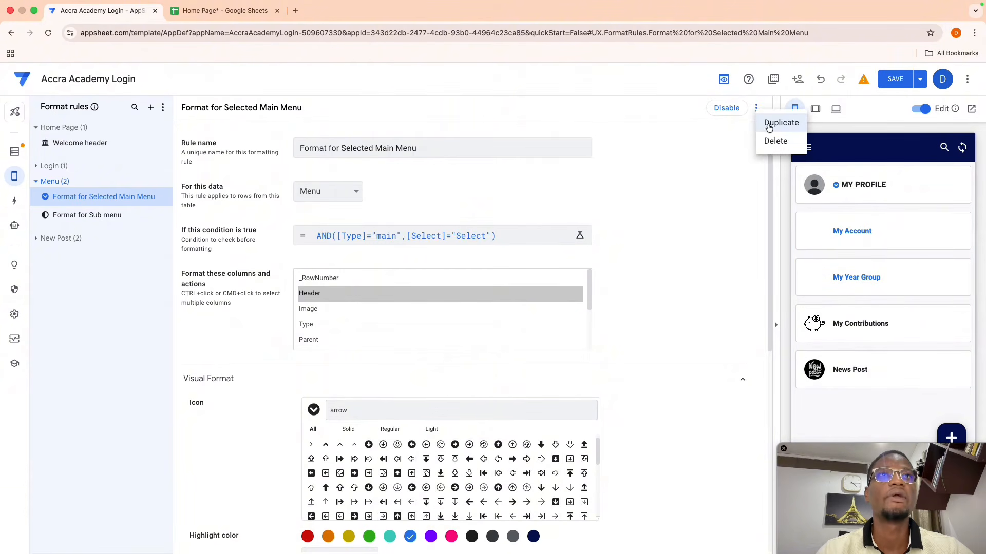
pyautogui.click(775, 122)
pyautogui.click(341, 149)
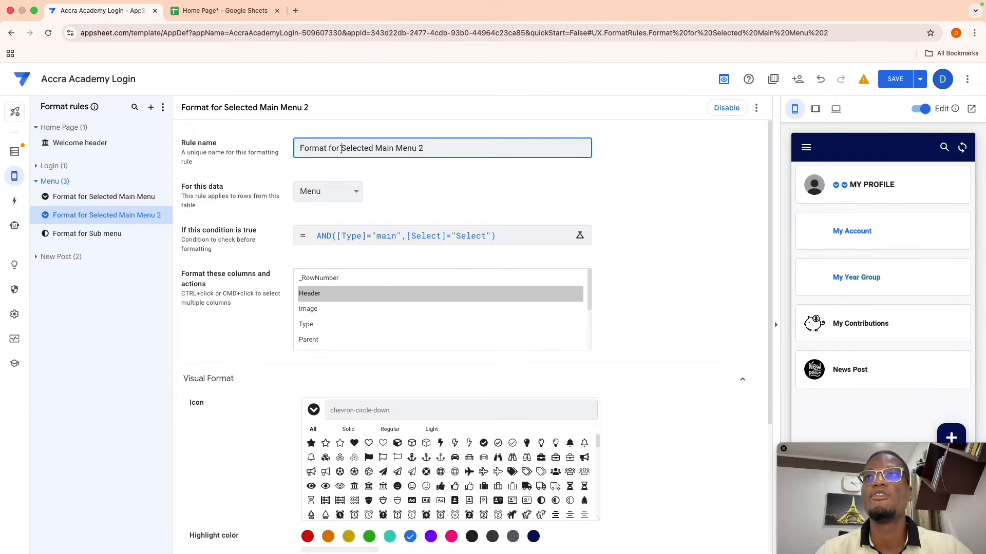
pyautogui.write('UN')
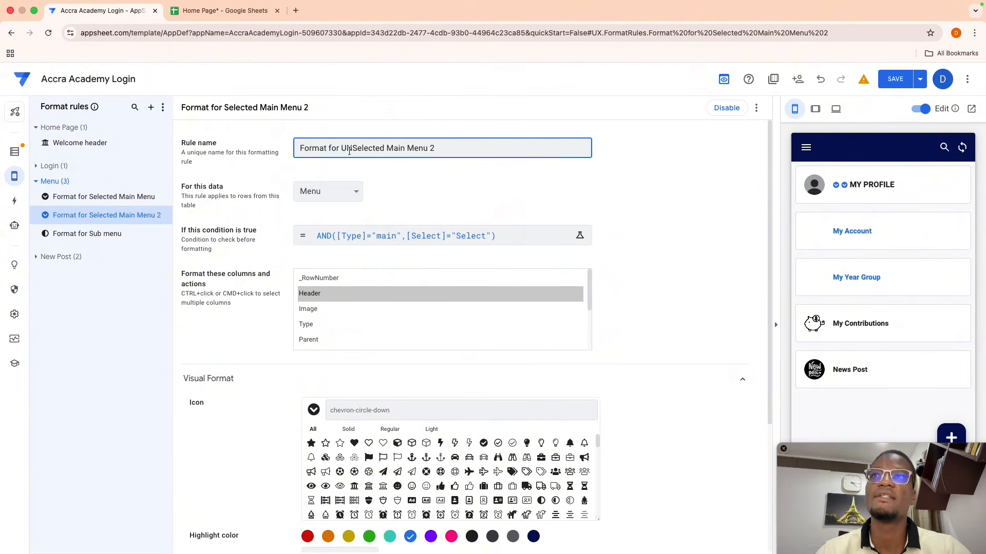
pyautogui.press('BackSpace')
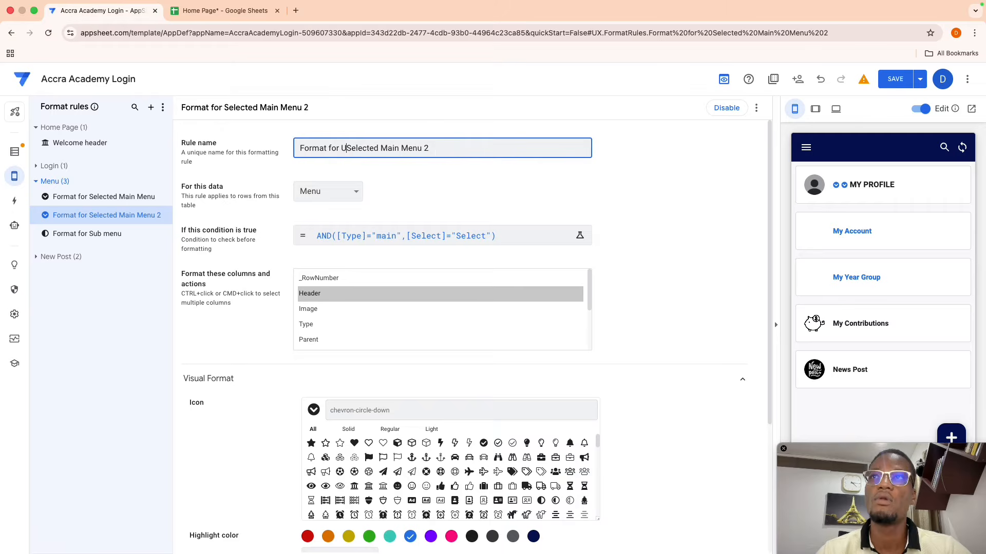
pyautogui.write('n')
pyautogui.click(441, 153)
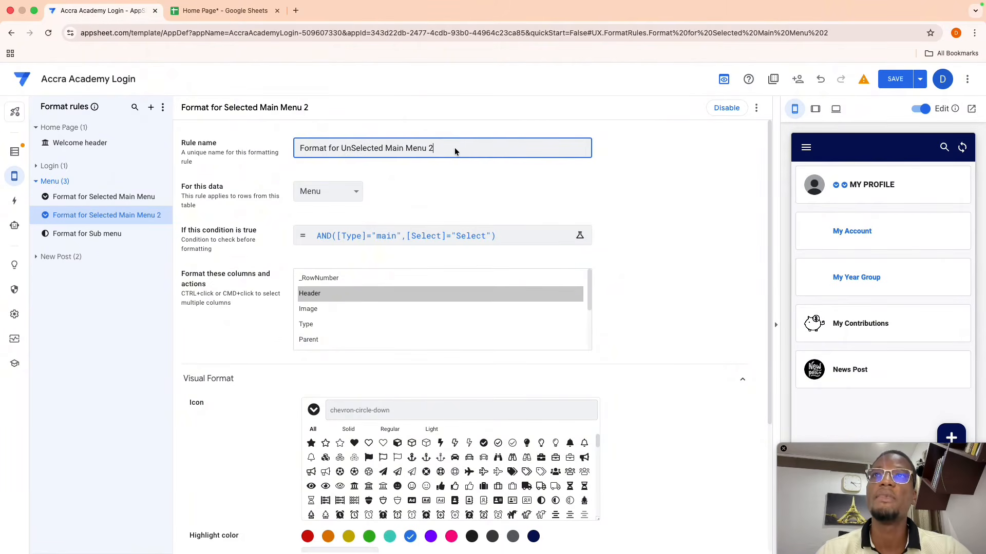
pyautogui.click(405, 236)
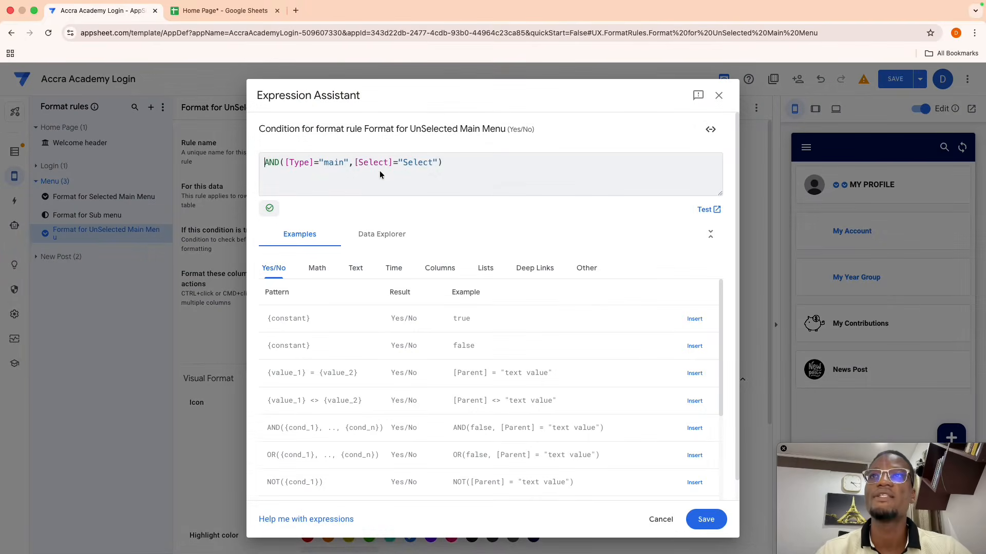
# - Change the Select comparison from = to <> and save the condition
pyautogui.click(396, 162)
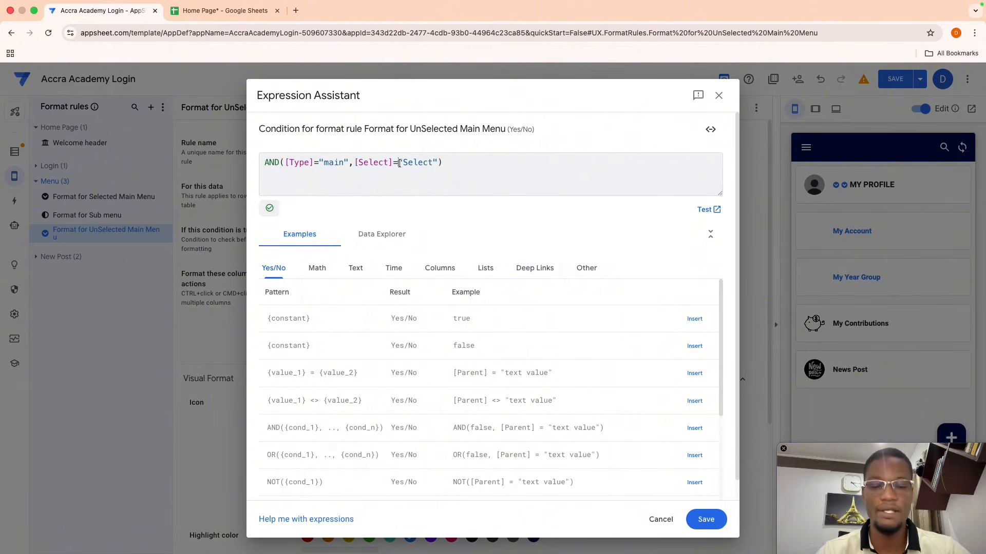
pyautogui.press('BackSpace')
pyautogui.write('<>')
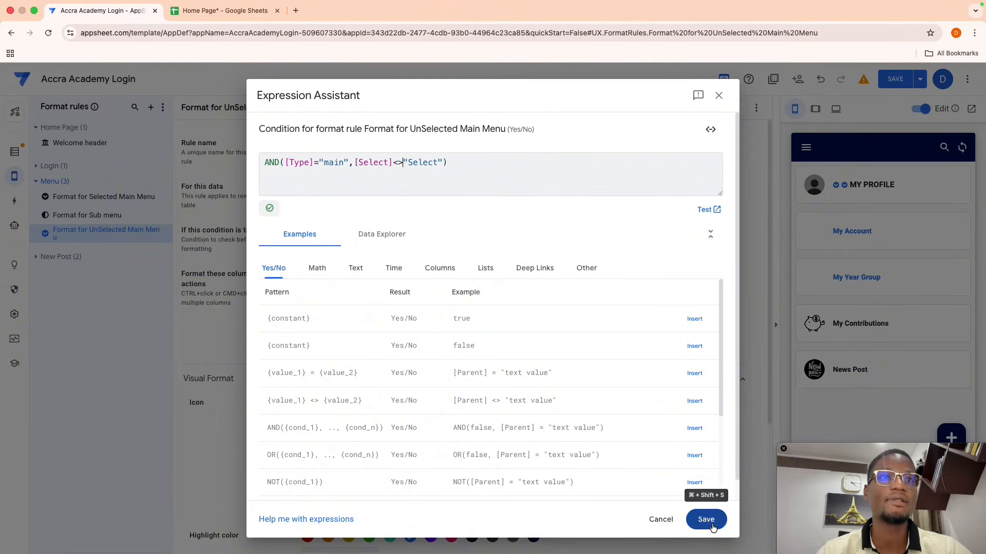
pyautogui.click(705, 519)
pyautogui.scroll(-1, 662, 427)
pyautogui.scroll(-3, 663, 431)
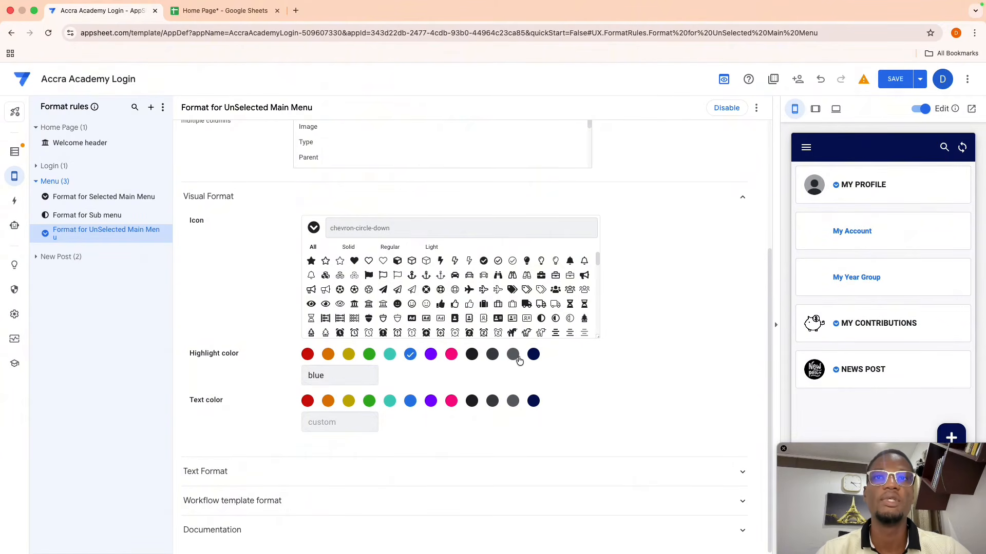
# - Give the rule a black highlight colour and the right-arrow circle icon, found by searching 'arr'
pyautogui.click(472, 355)
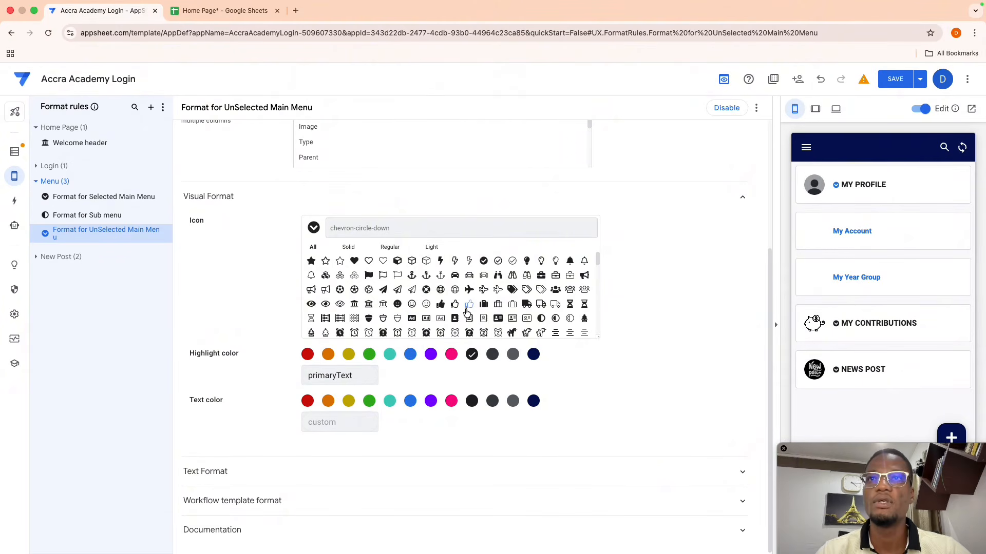
pyautogui.scroll(-1, 461, 309)
pyautogui.click(379, 230)
pyautogui.write('arrow')
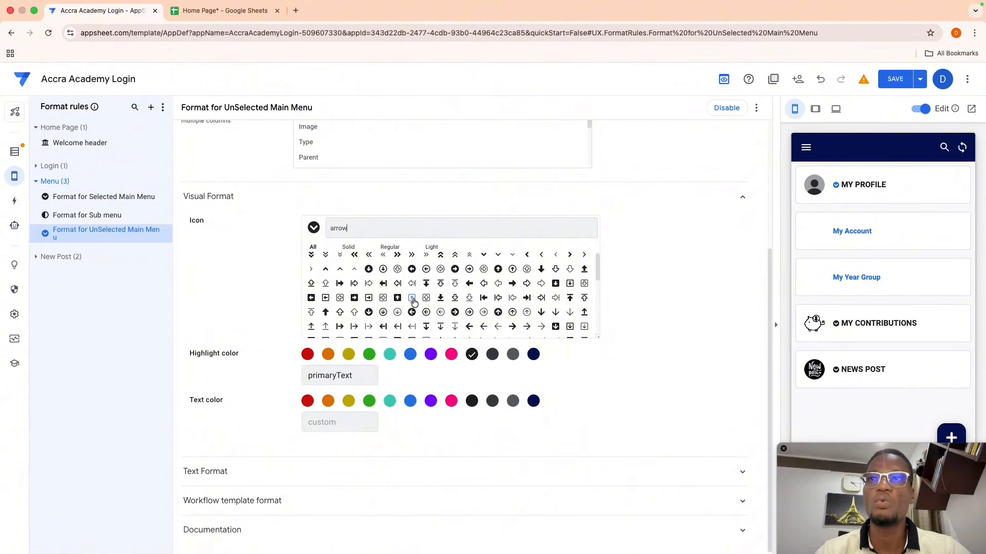
pyautogui.scroll(-3, 414, 300)
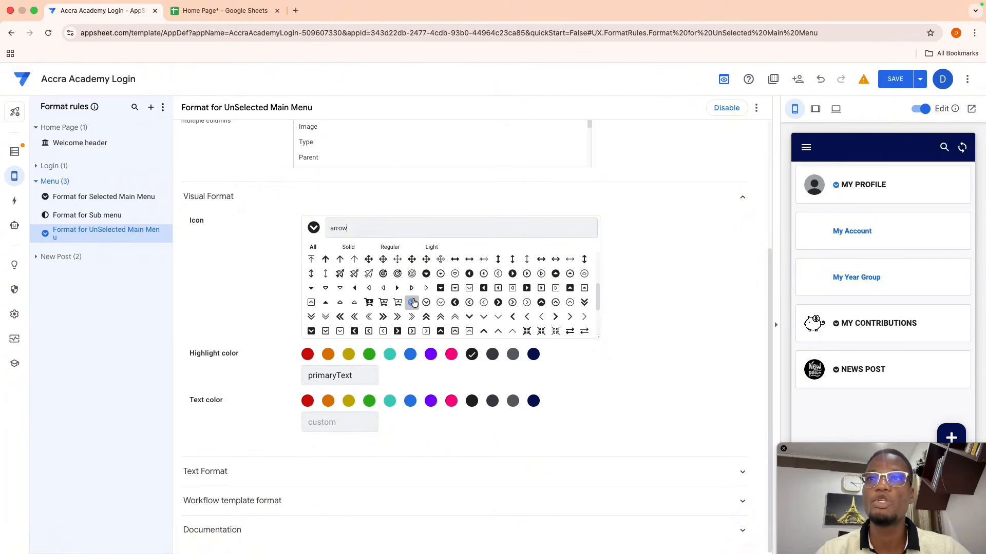
pyautogui.click(498, 303)
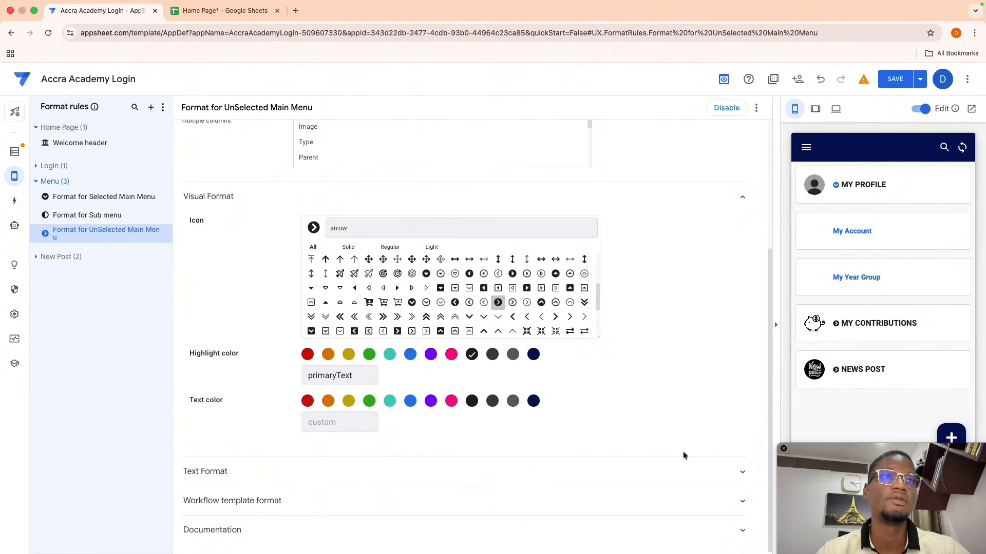
# - Set the text size back to 1, turn off uppercase, and save the app
pyautogui.click(357, 464)
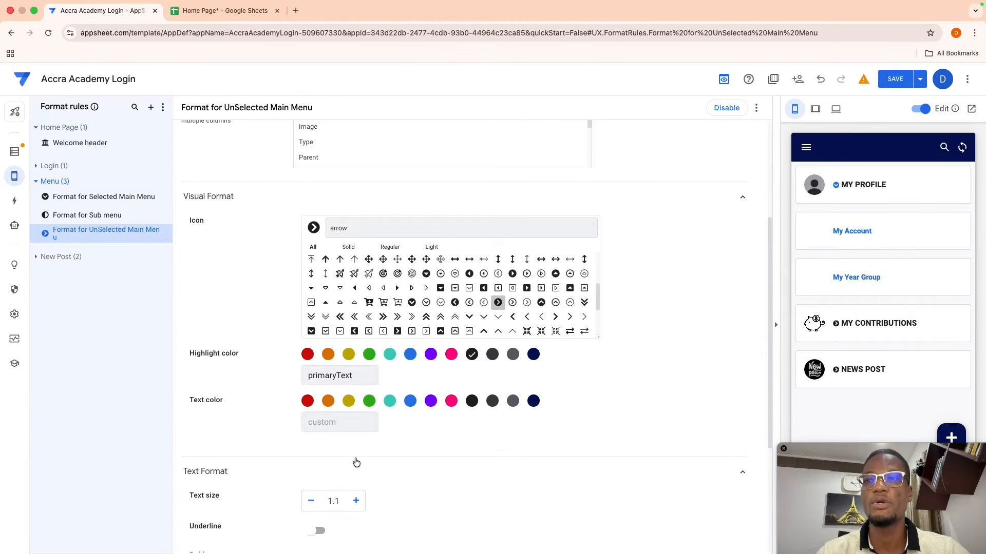
pyautogui.scroll(-2, 341, 492)
pyautogui.click(311, 410)
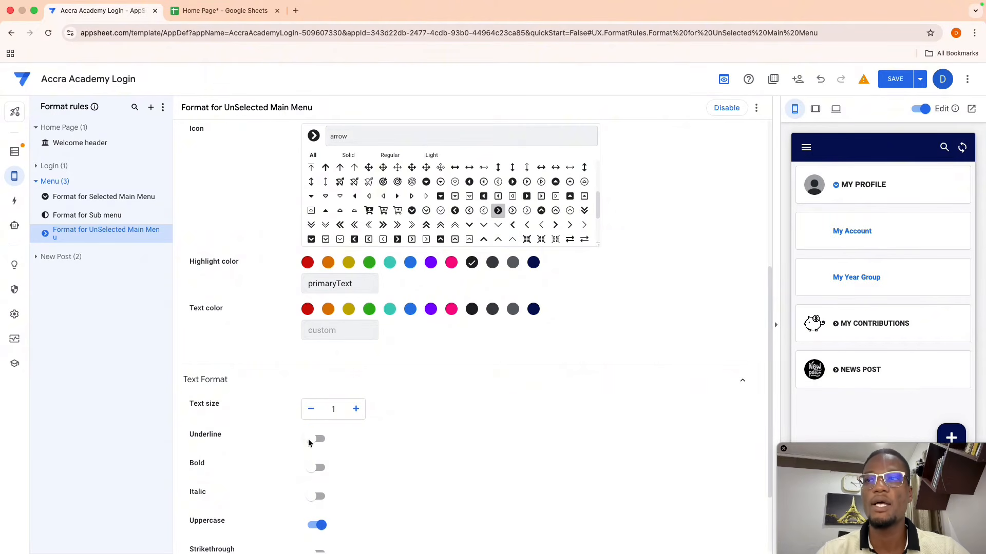
pyautogui.click(315, 525)
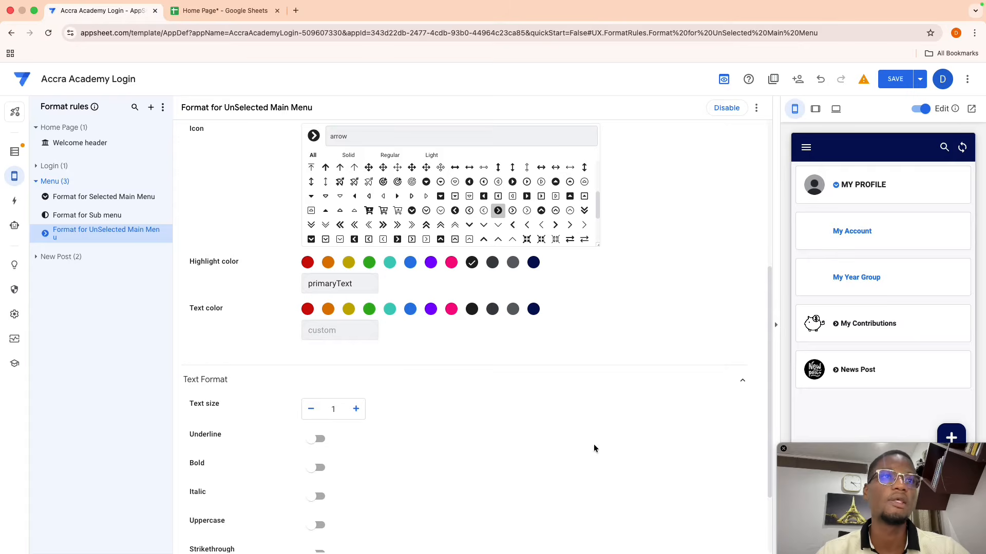
pyautogui.click(897, 85)
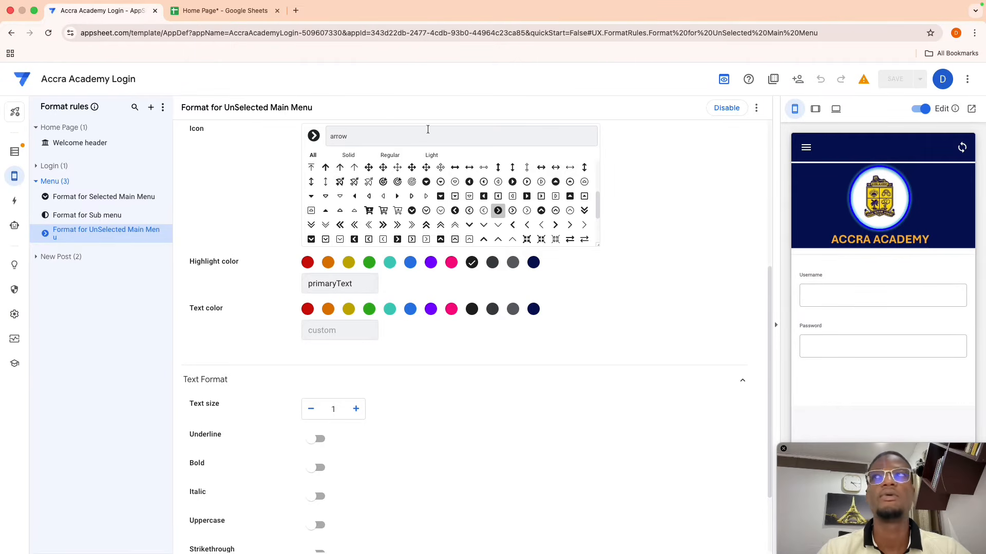
# - Preview New View from the Views page, then move to the Actions page listing Home Page actions
pyautogui.moveTo(14, 176)
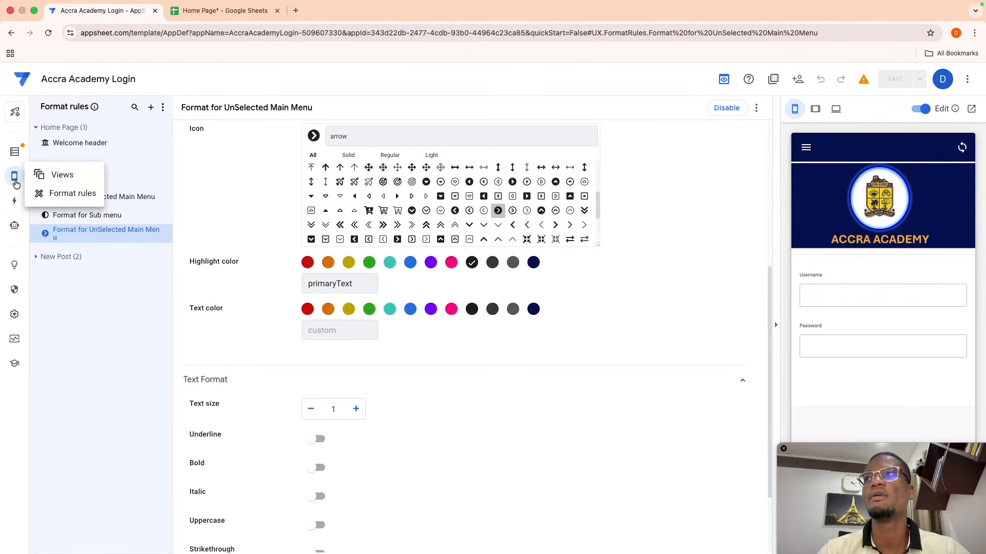
pyautogui.click(45, 174)
pyautogui.click(701, 112)
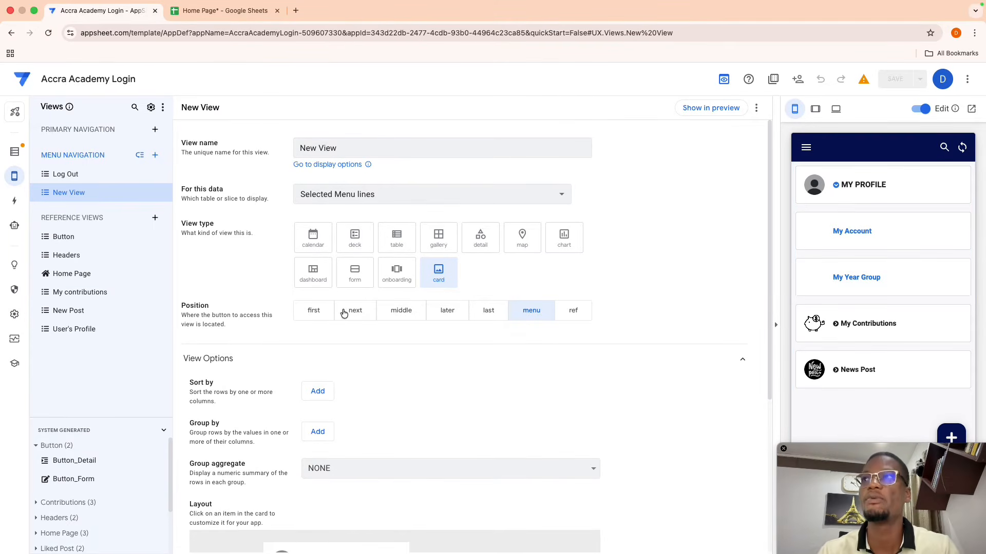
pyautogui.click(13, 203)
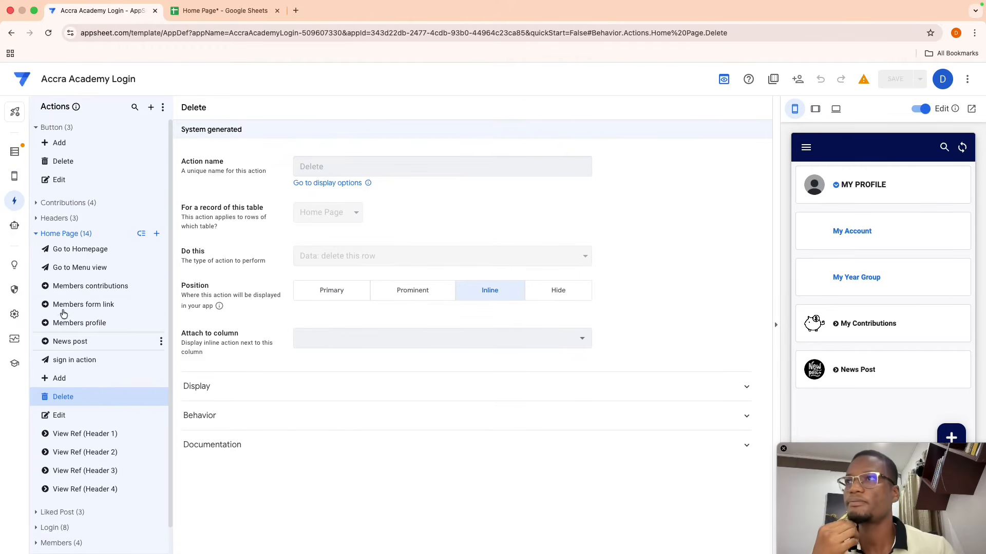
# - Create a new Menu table action named 'Clear Selection'
pyautogui.click(36, 234)
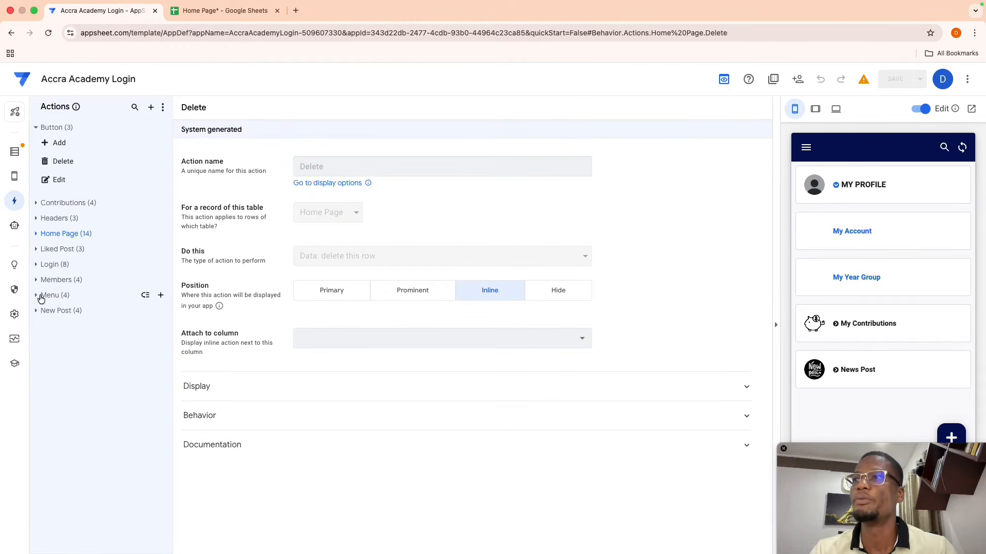
pyautogui.click(37, 295)
pyautogui.click(161, 296)
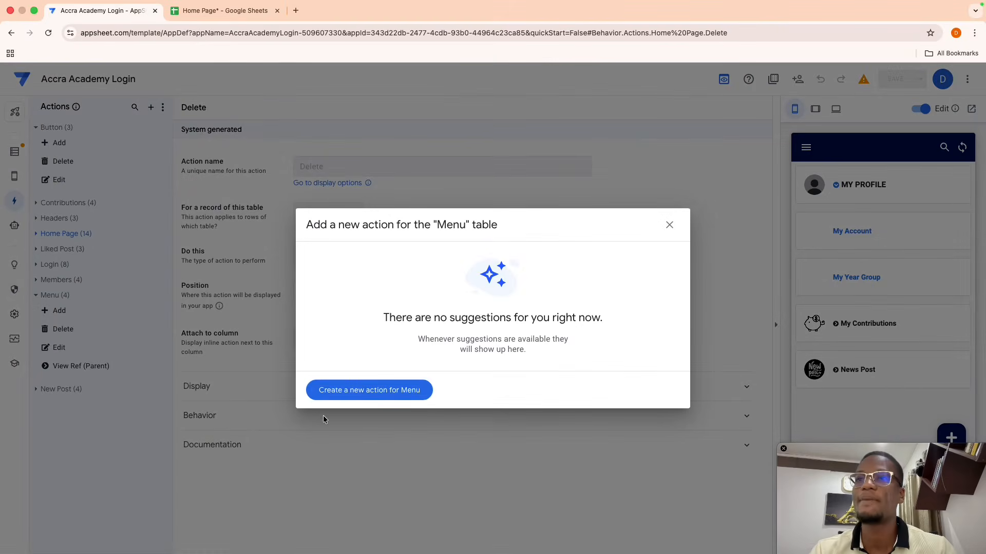
pyautogui.click(352, 396)
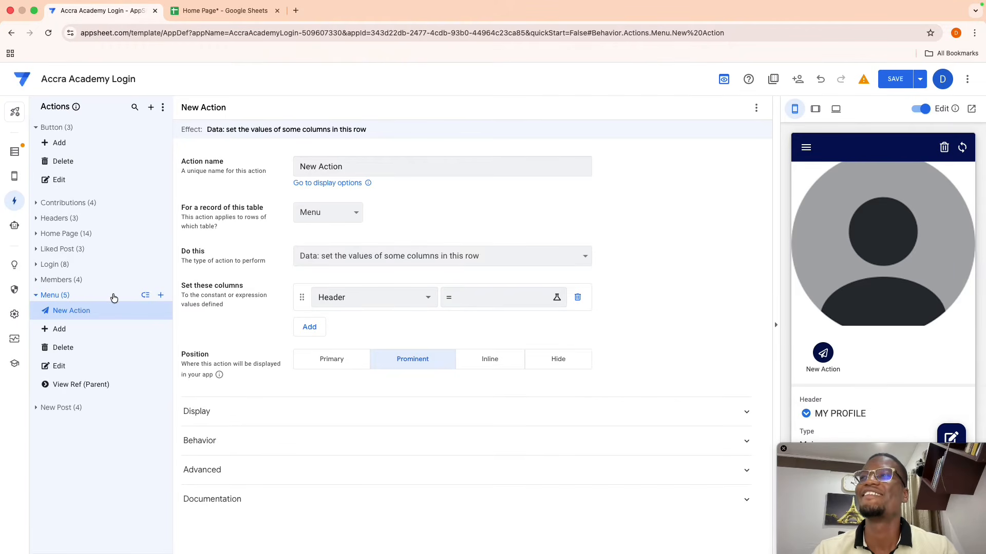
pyautogui.moveTo(347, 165); pyautogui.dragTo(235, 153)
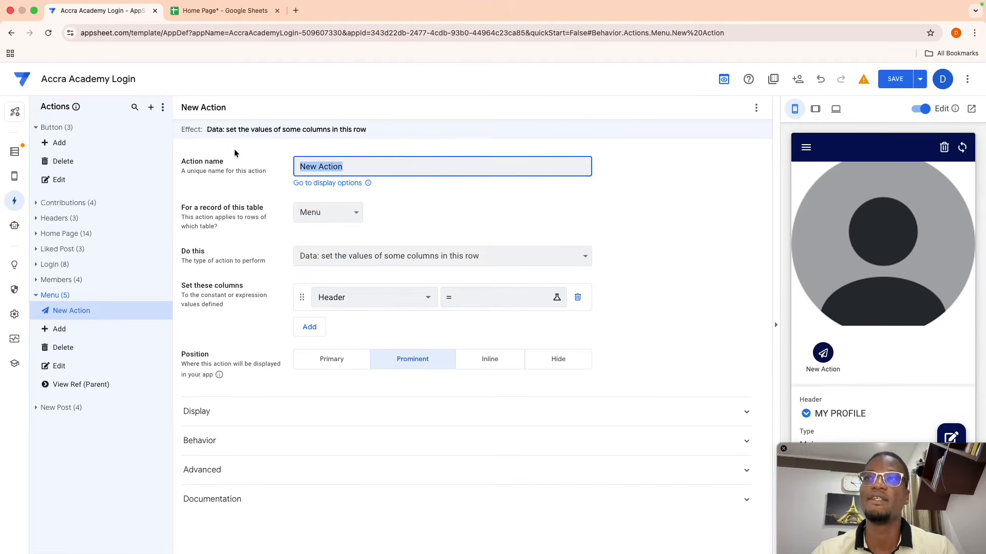
pyautogui.press('BackSpace')
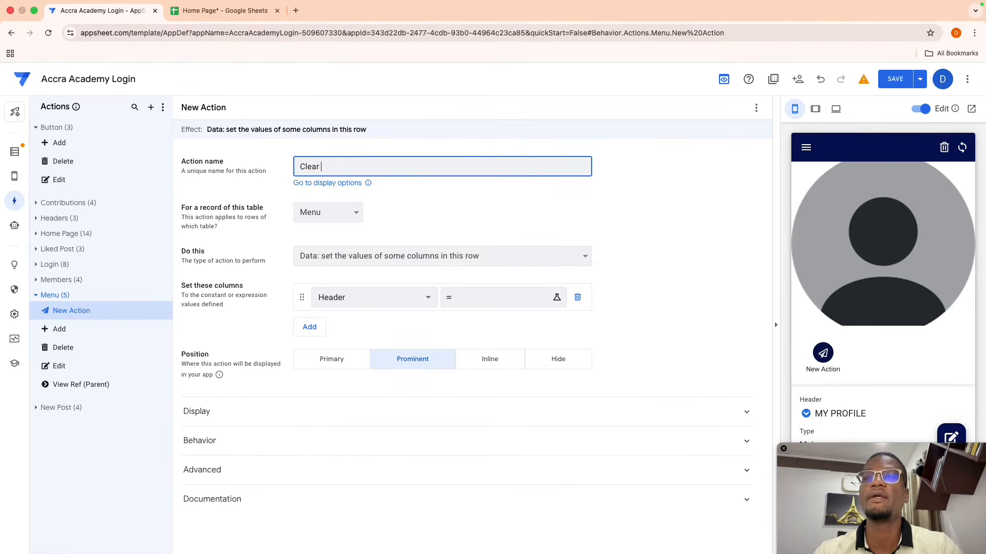
pyautogui.write('Clear Selec')
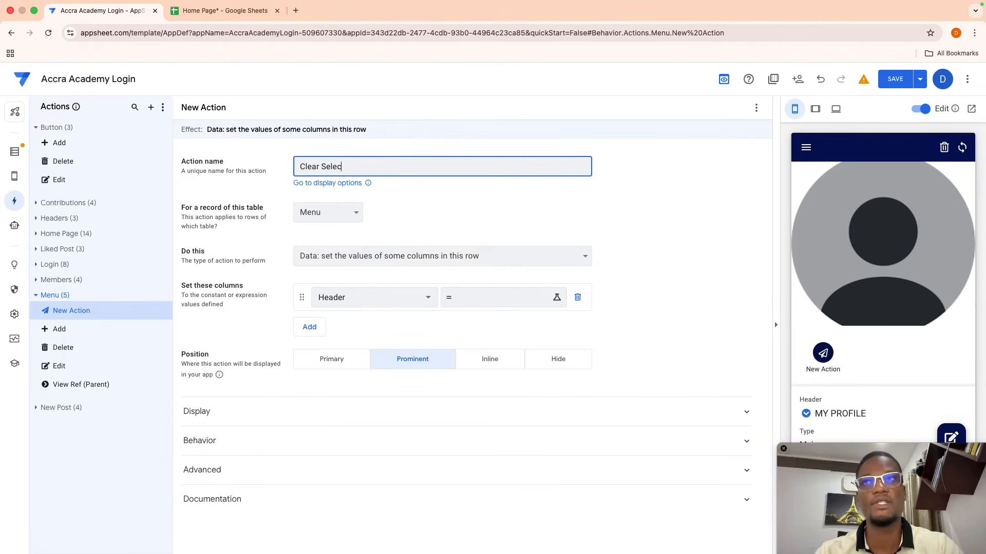
pyautogui.write('tion')
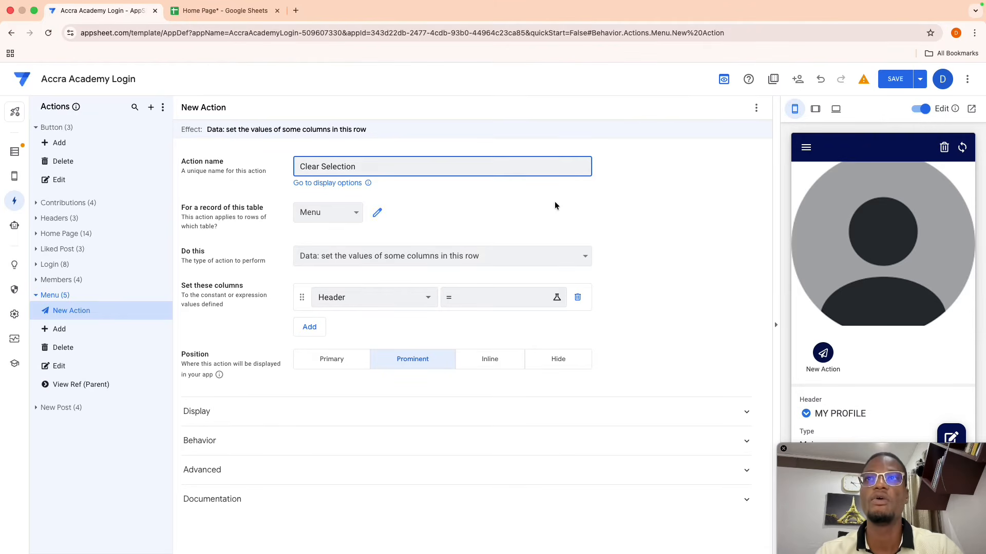
pyautogui.click(555, 205)
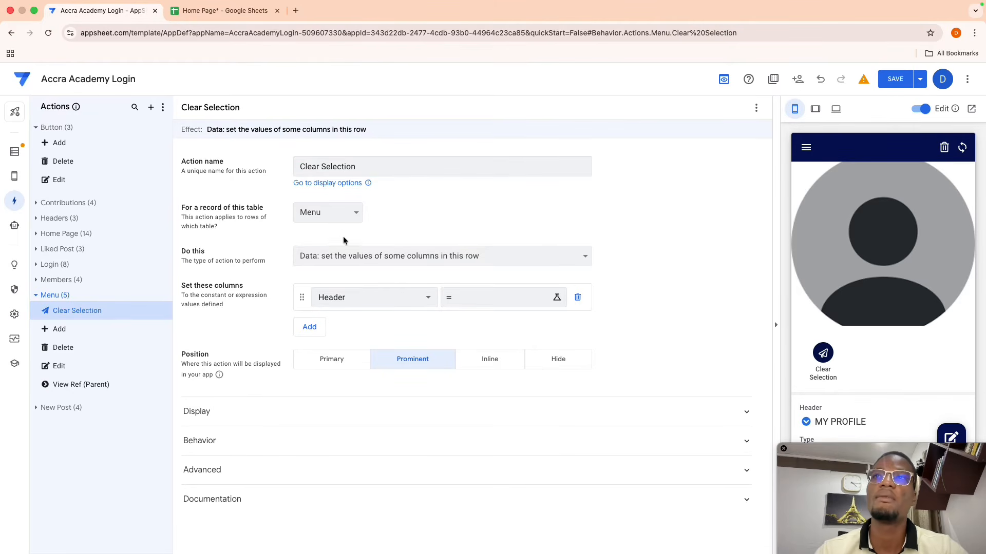
# - Have the action set the Select column to an empty value ""
pyautogui.click(372, 298)
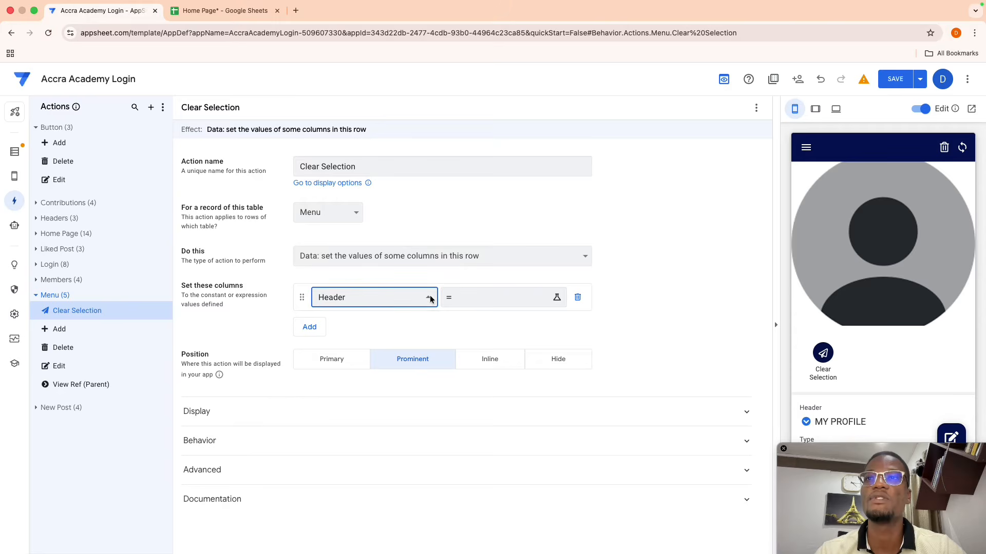
pyautogui.click(342, 400)
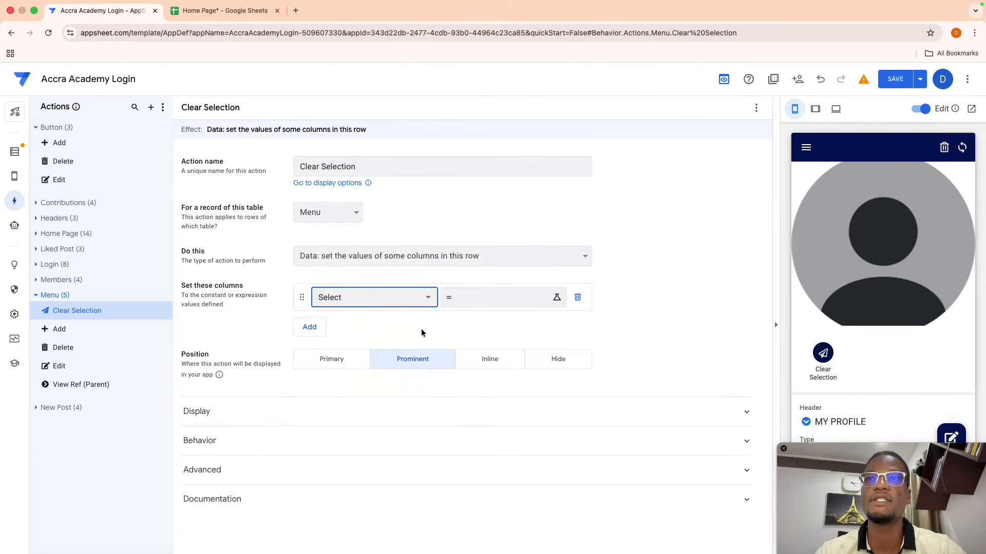
pyautogui.click(476, 295)
pyautogui.write('""')
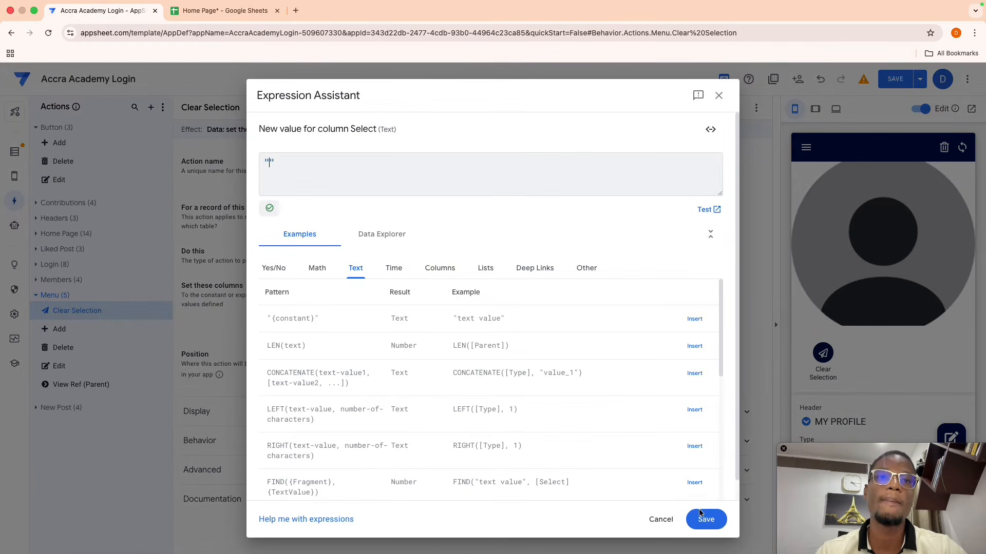
pyautogui.click(706, 518)
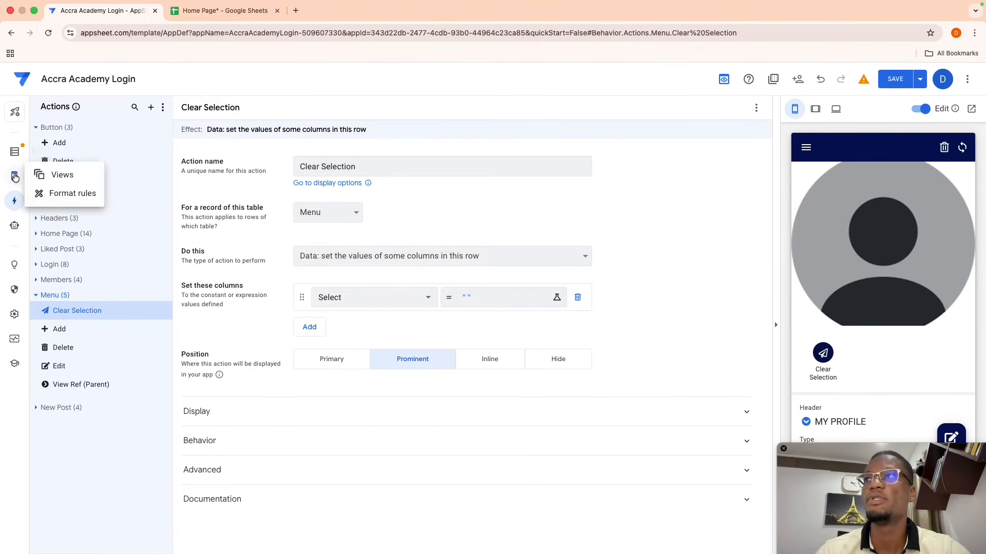
# - Preview the New View's menu cards in the phone preview, then return to the Actions page
pyautogui.moveTo(15, 176)
pyautogui.click(58, 173)
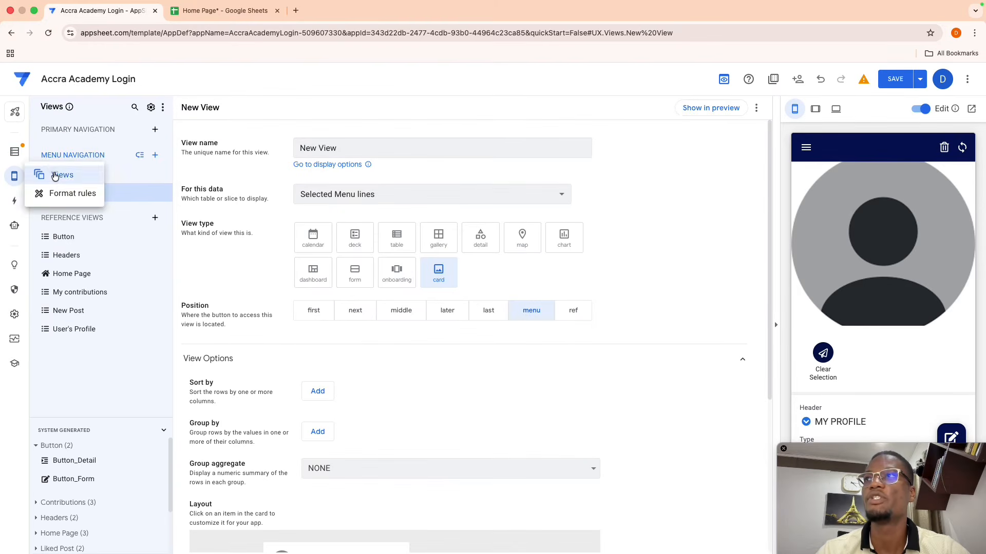
pyautogui.click(718, 108)
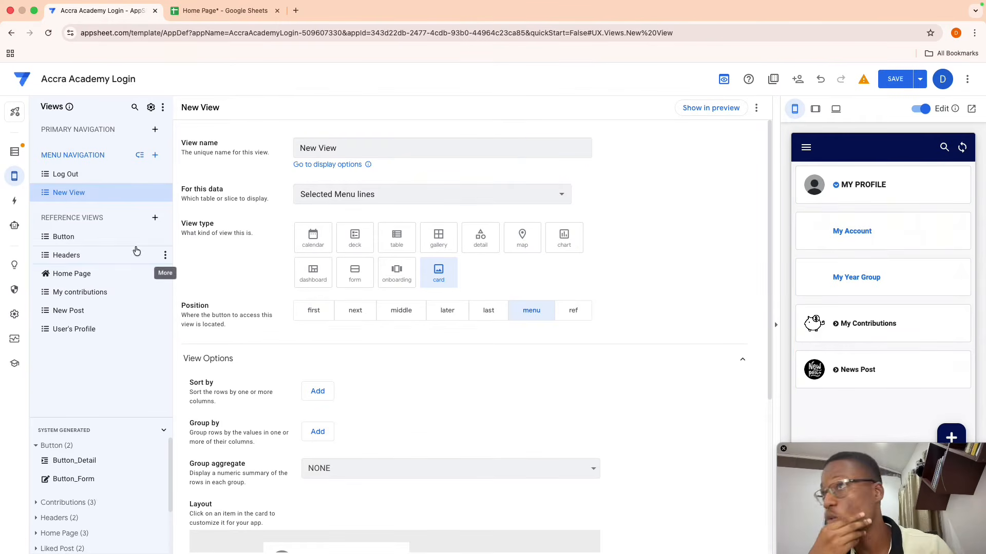
pyautogui.click(15, 201)
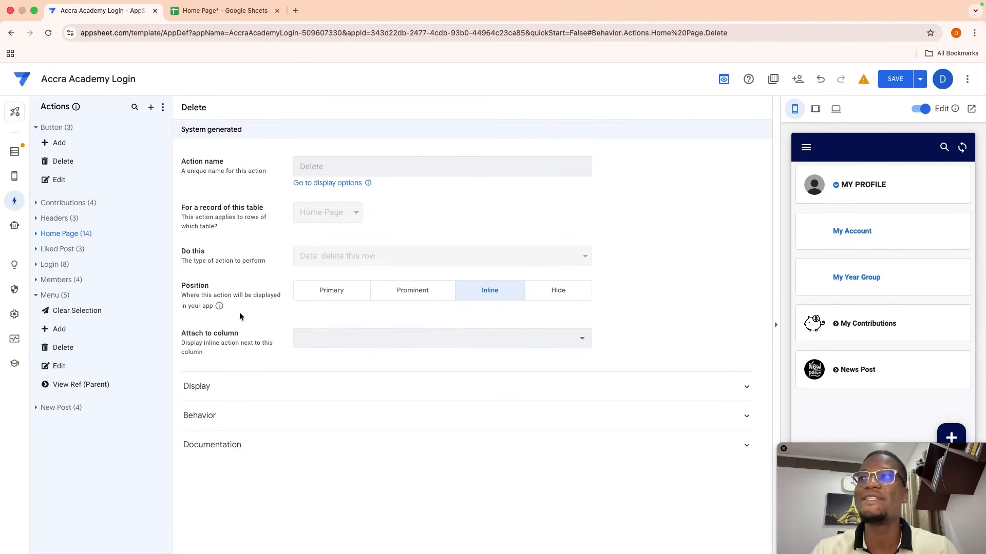
# - Create a new Menu action named Run Clear Selection
pyautogui.click(64, 310)
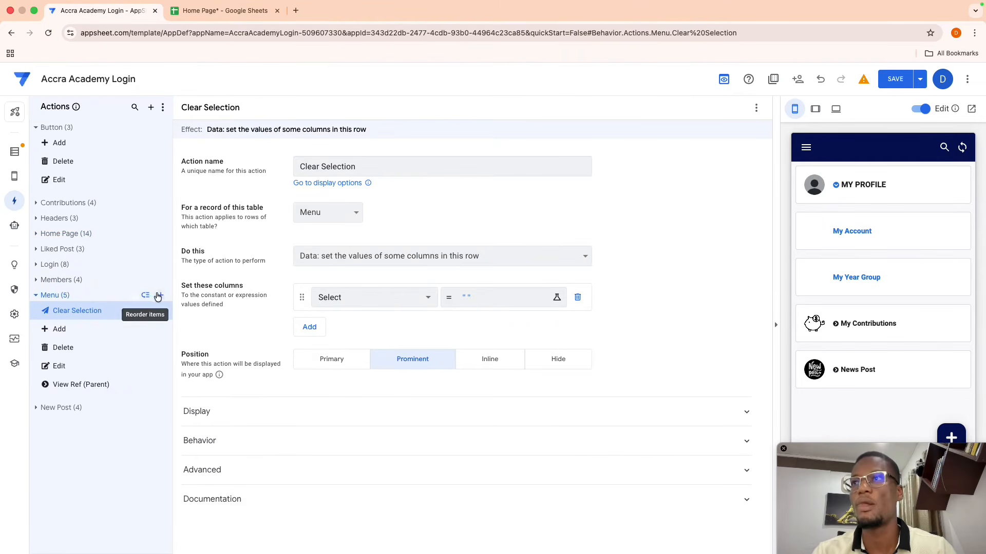
pyautogui.click(163, 297)
pyautogui.click(349, 395)
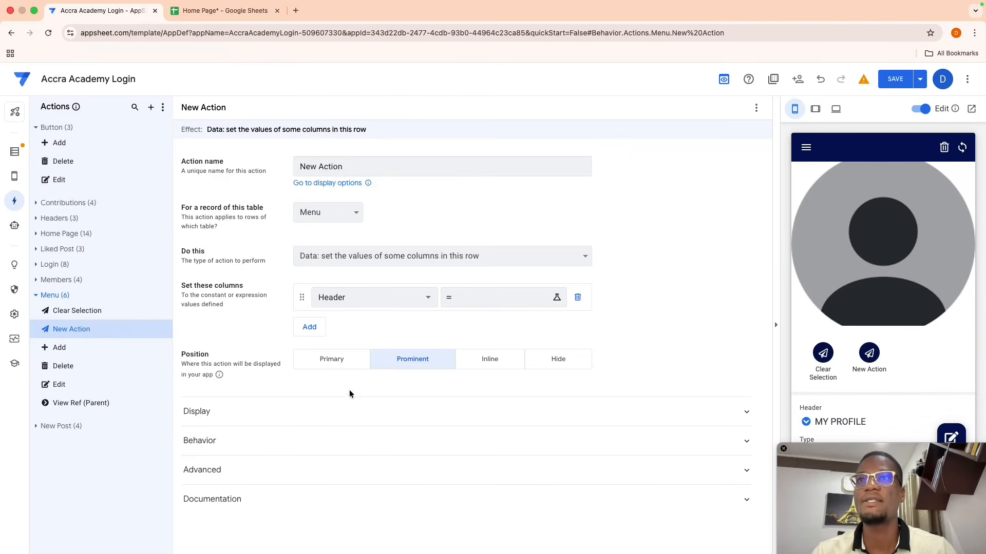
pyautogui.tripleClick(352, 166)
pyautogui.press('BackSpace')
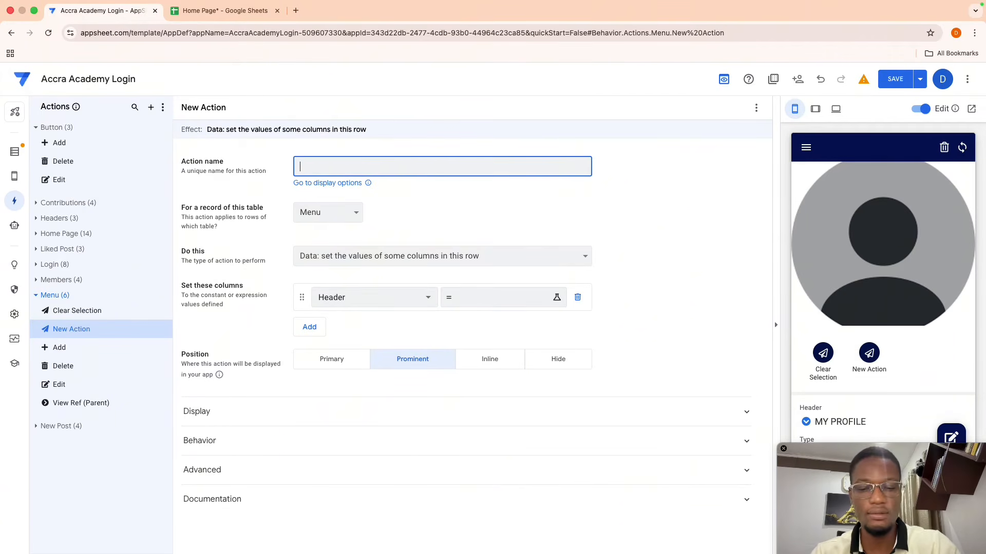
pyautogui.write('Run Clear')
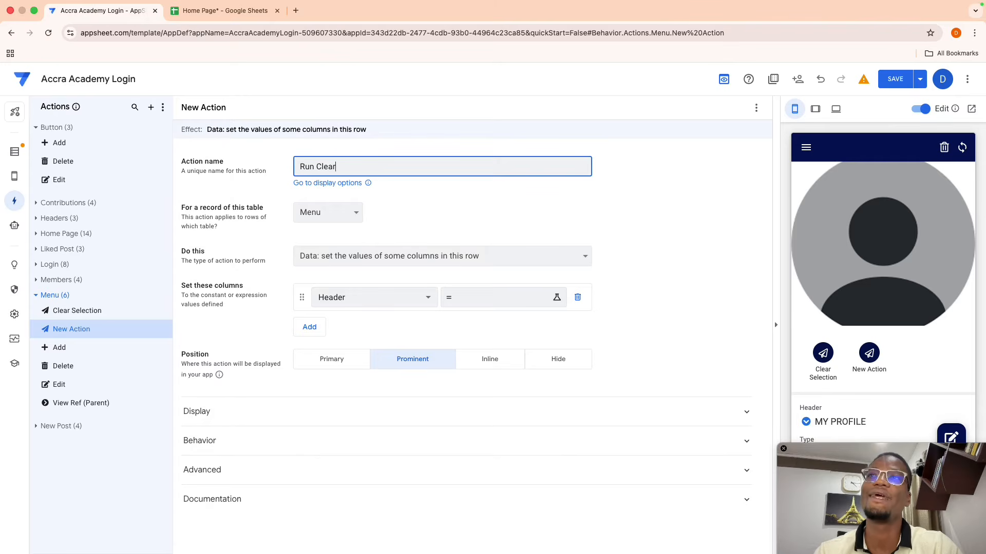
pyautogui.write(' Selec')
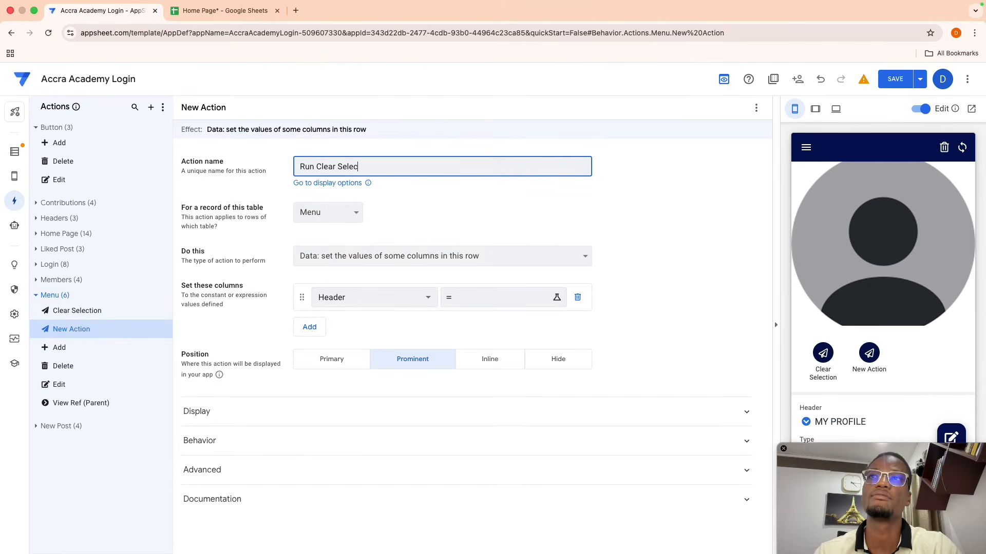
pyautogui.write('tion')
pyautogui.click(416, 203)
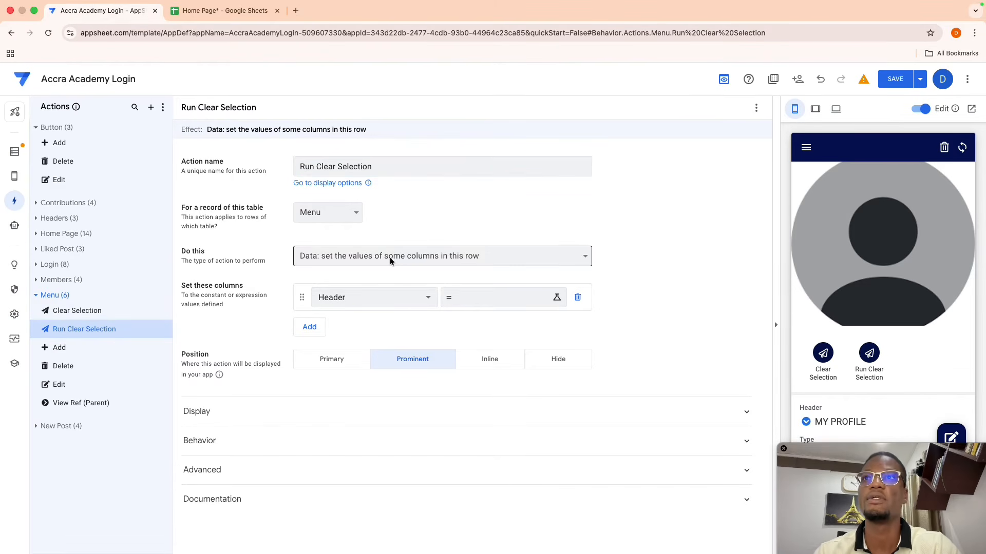
# - Make it execute an action on a set of rows from the Menu table
pyautogui.click(390, 257)
pyautogui.click(391, 243)
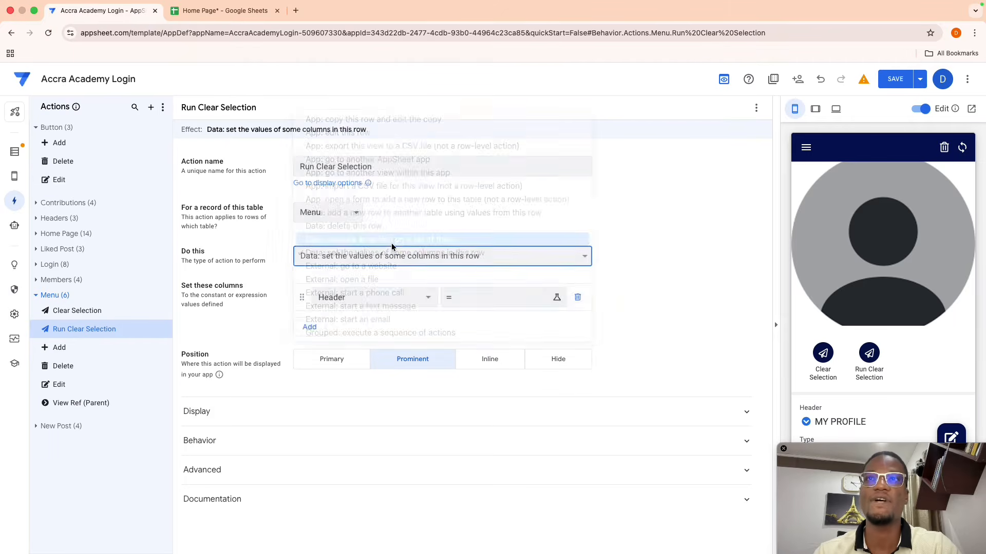
pyautogui.click(354, 288)
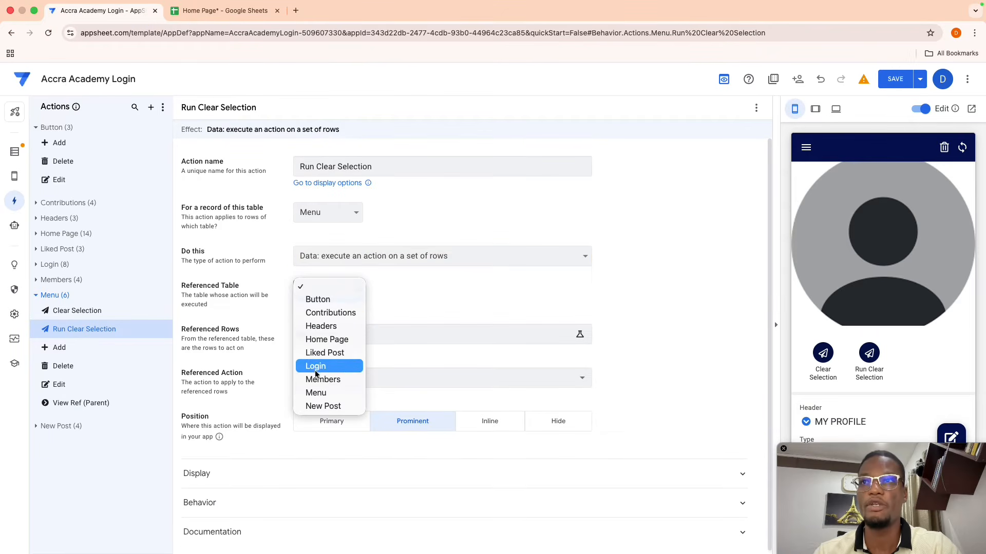
pyautogui.click(318, 393)
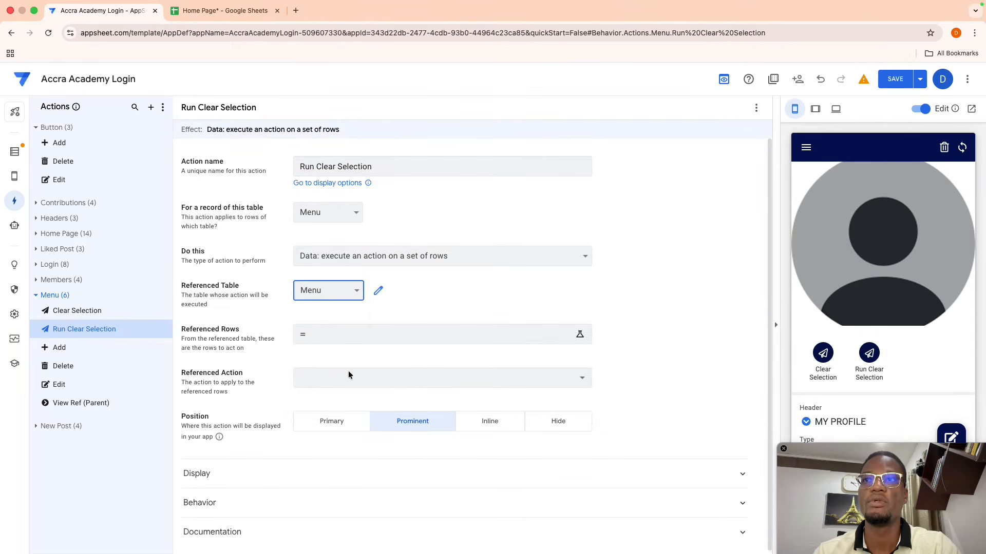
pyautogui.click(381, 336)
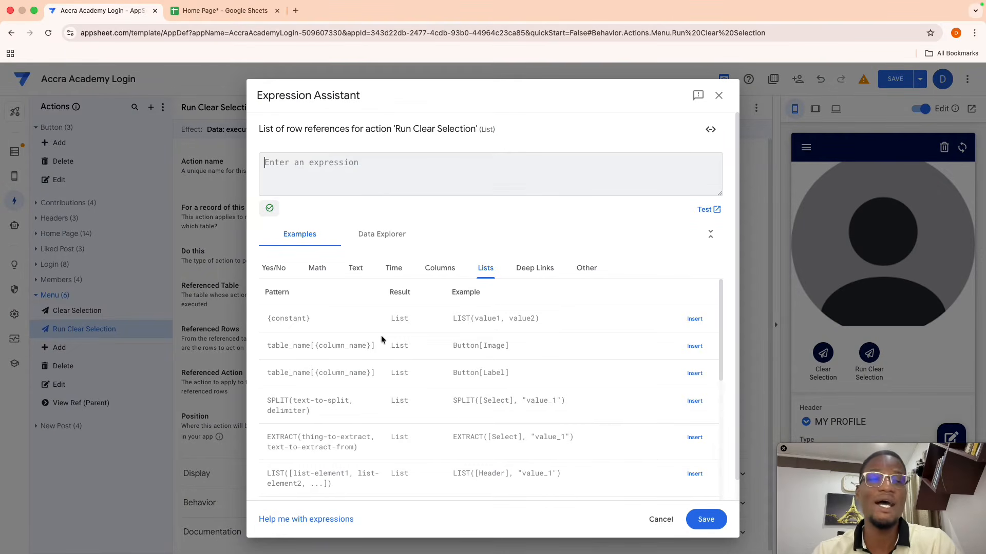
# - Enter and save the referenced rows expression Select(Menu[Header],[Select]="Select")
pyautogui.write('Sele')
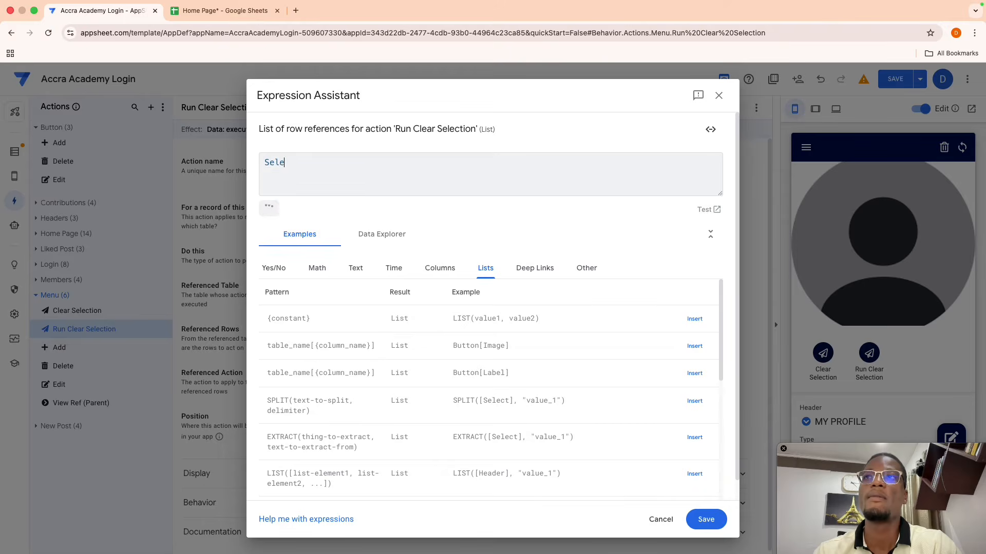
pyautogui.press('Return')
pyautogui.write('[')
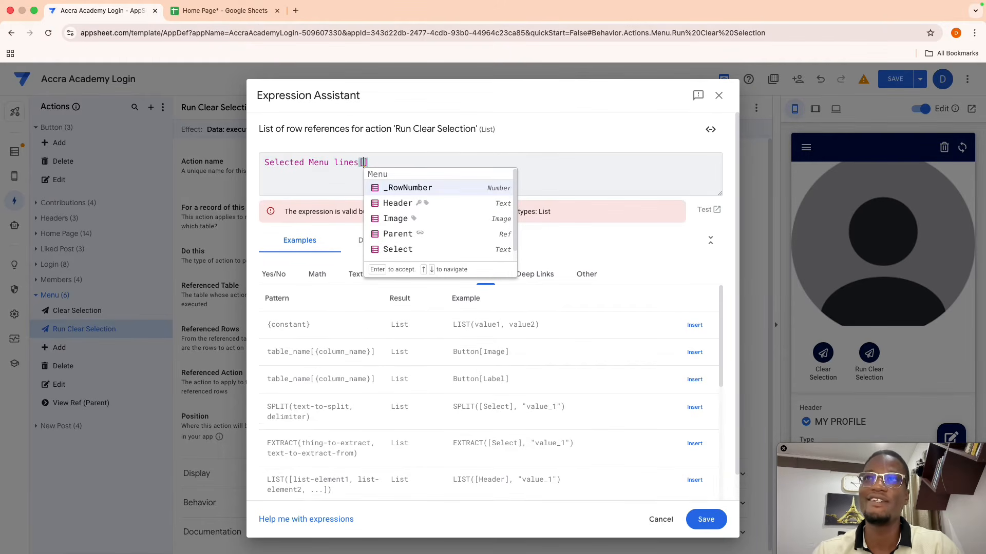
pyautogui.moveTo(371, 160); pyautogui.dragTo(295, 162)
pyautogui.press('BackSpace')
pyautogui.write('(')
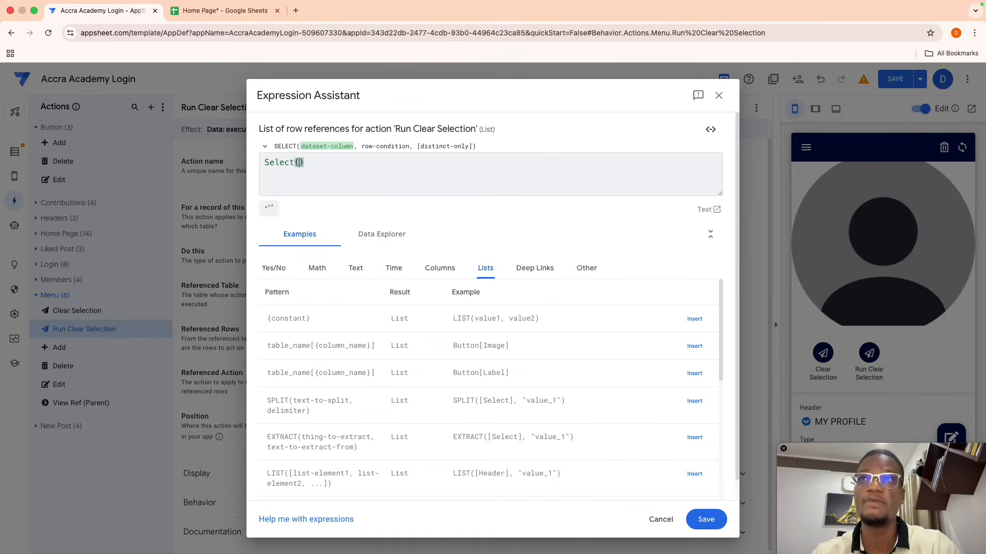
pyautogui.press('Delete')
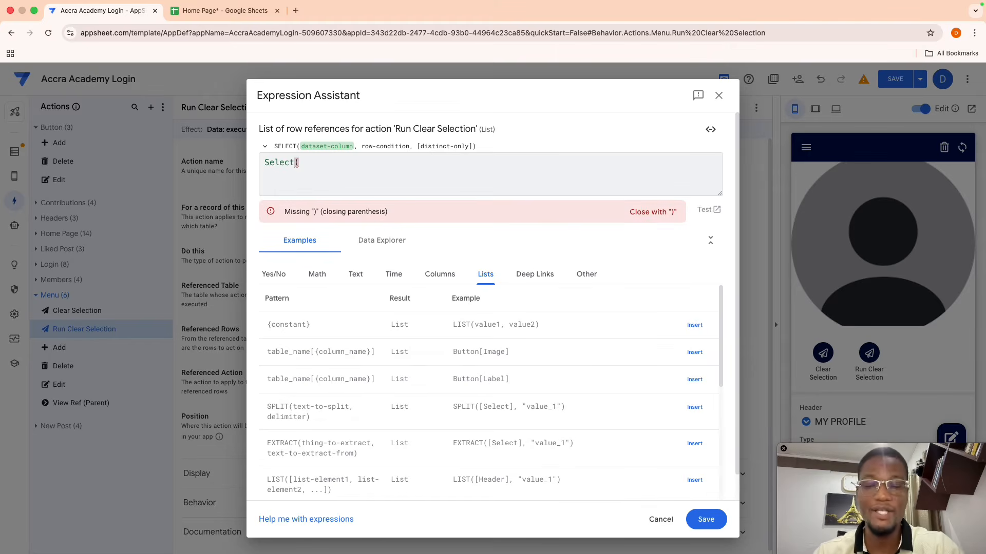
pyautogui.write('Menu[')
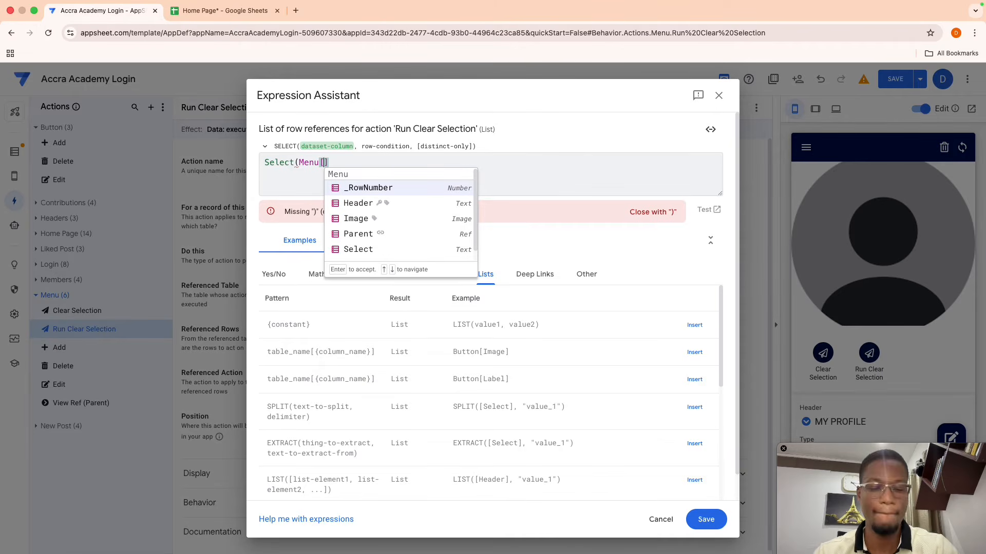
pyautogui.press('Down')
pyautogui.press('Return')
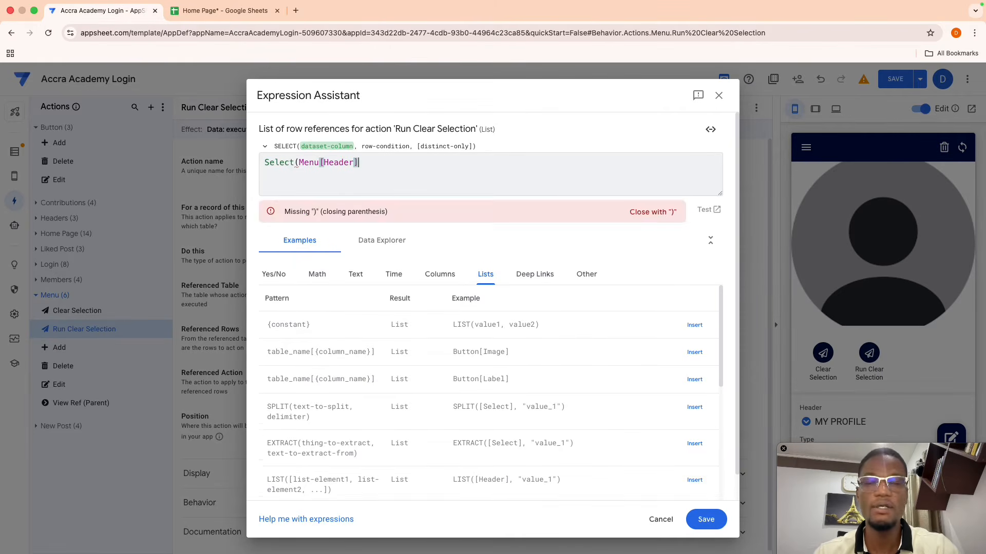
pyautogui.write(',')
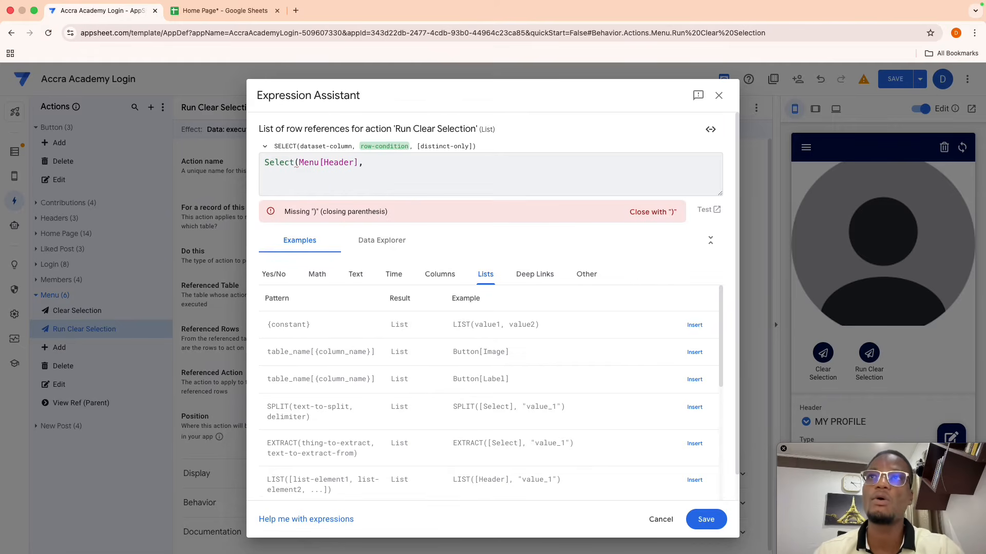
pyautogui.write('[Sel')
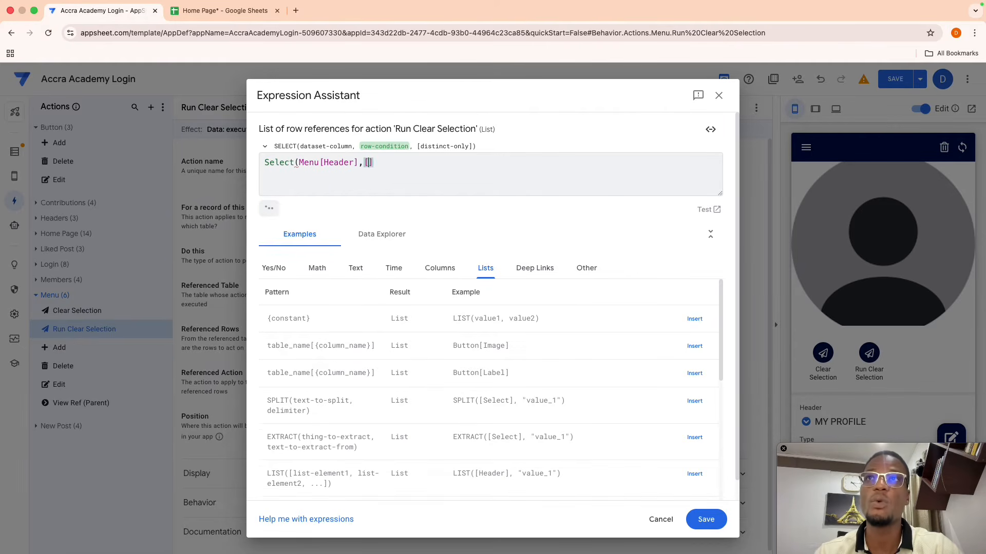
pyautogui.press('Return')
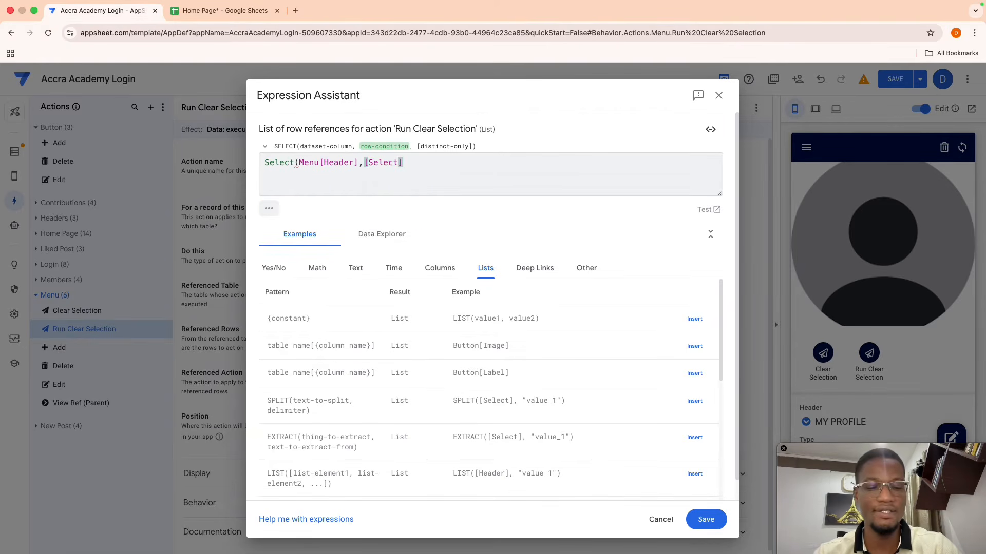
pyautogui.write('="')
pyautogui.write('Sele')
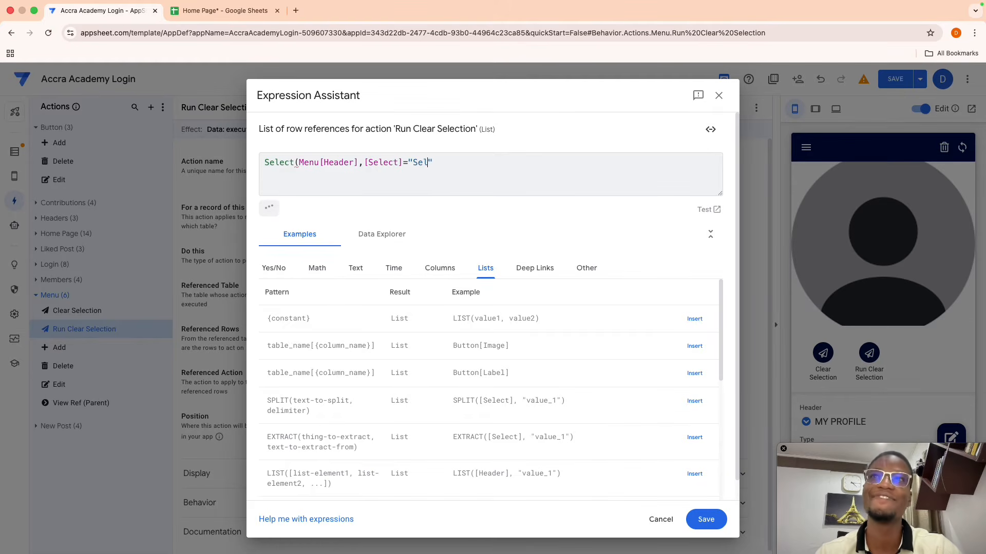
pyautogui.write('ct"')
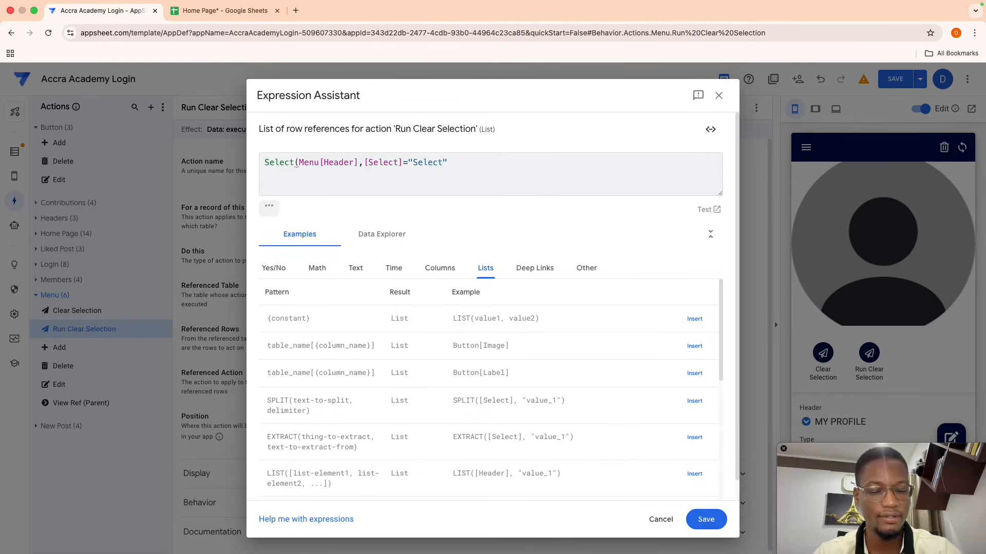
pyautogui.write(')')
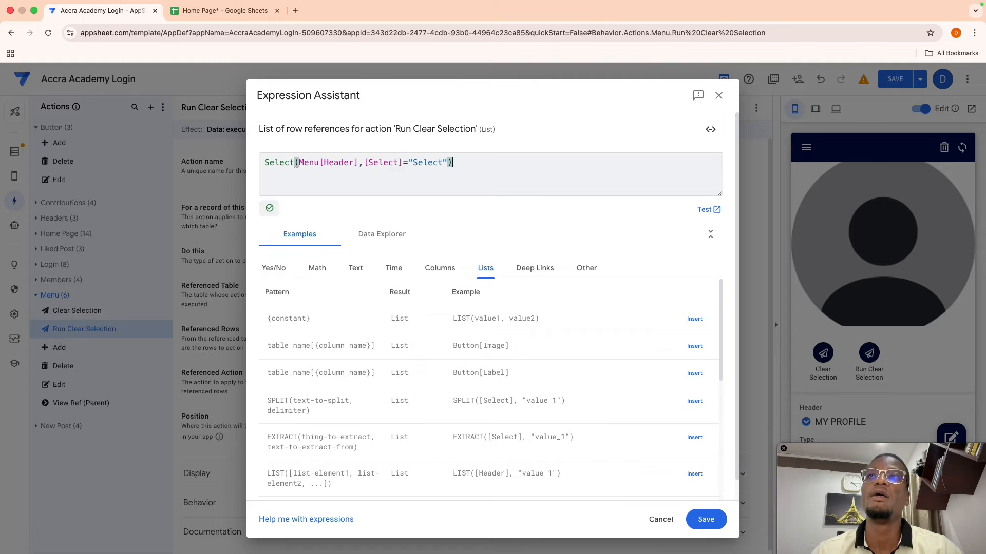
pyautogui.click(703, 517)
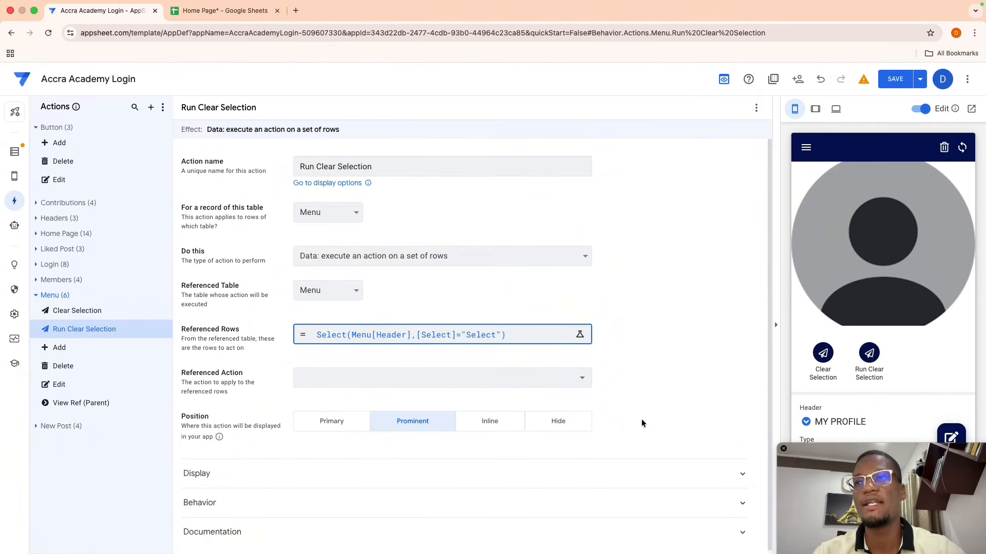
# - Set the referenced action to Clear Selection
pyautogui.click(578, 378)
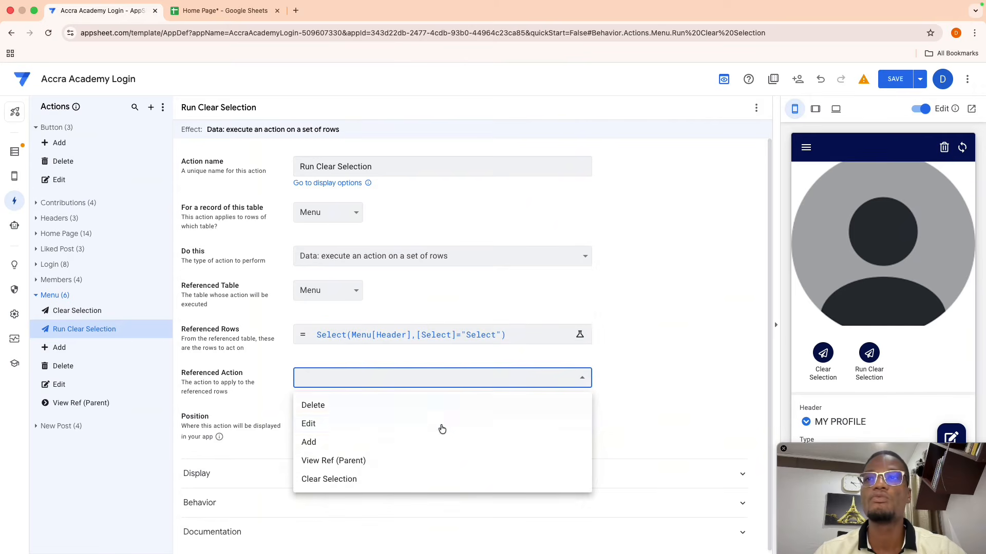
pyautogui.click(393, 479)
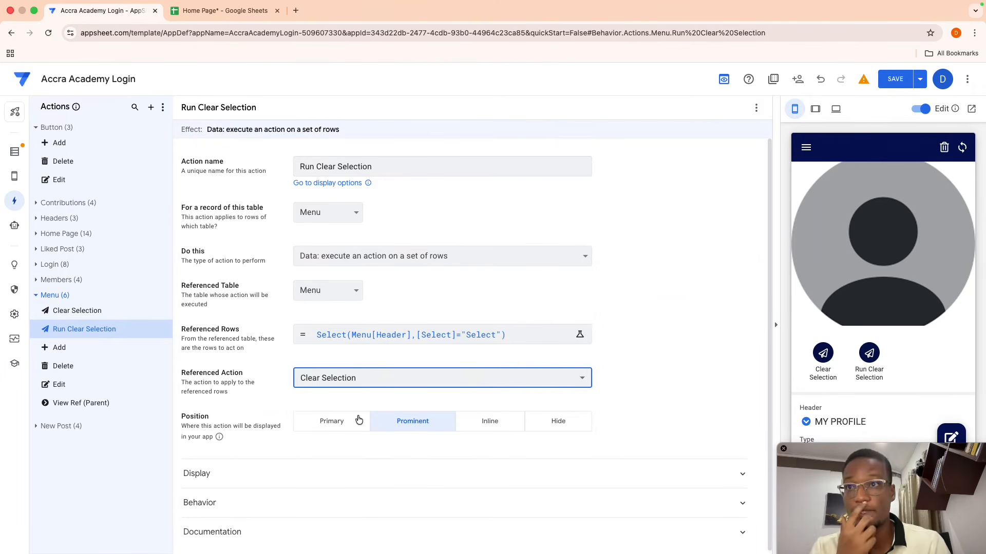
pyautogui.click(651, 388)
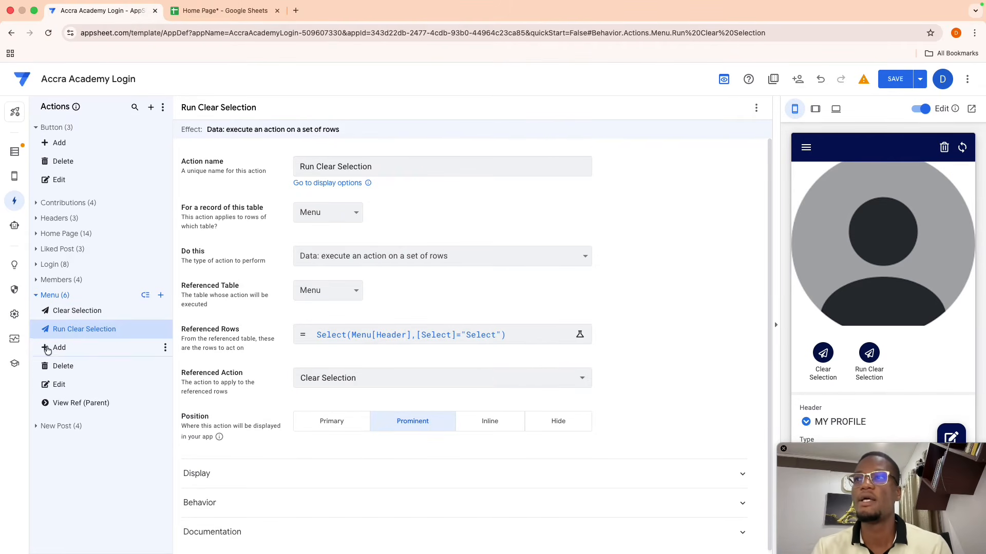
# - Create a new grouped Menu action whose sequence runs Run Clear Selection
pyautogui.click(161, 298)
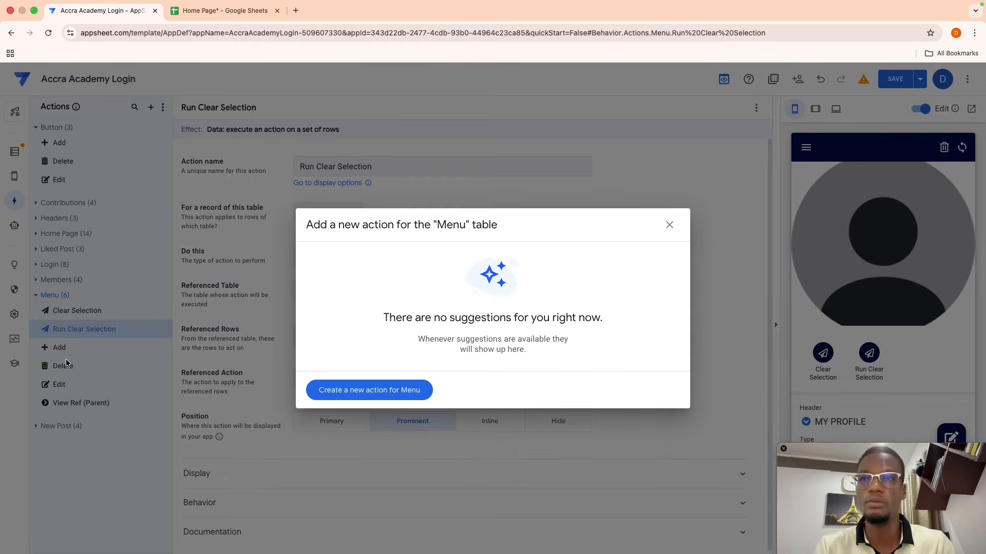
pyautogui.click(359, 390)
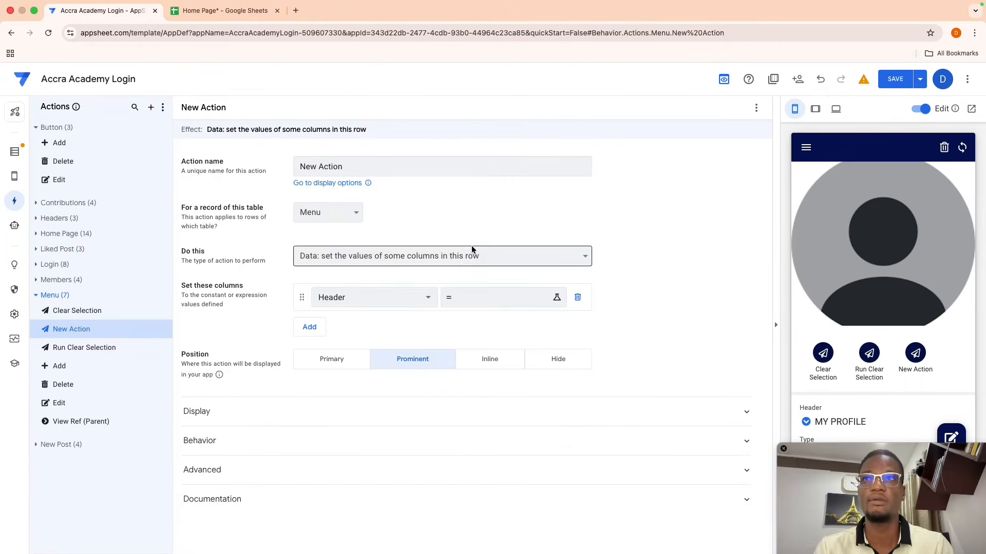
pyautogui.click(389, 257)
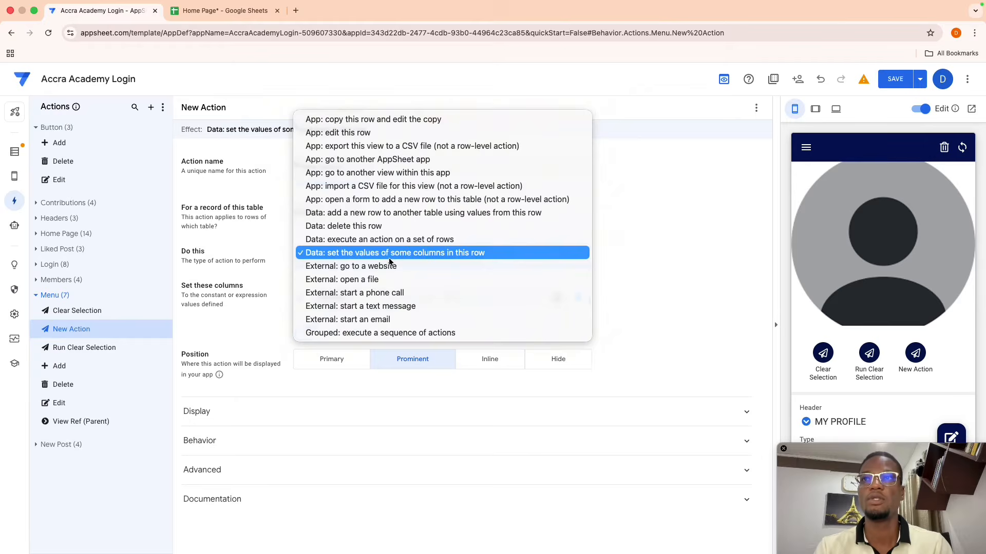
pyautogui.click(369, 333)
pyautogui.click(316, 294)
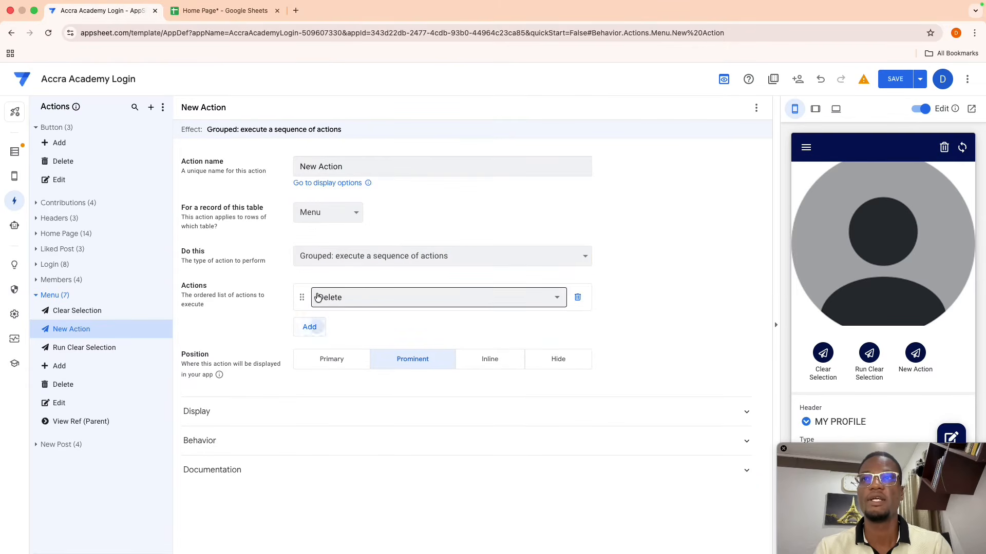
pyautogui.click(357, 298)
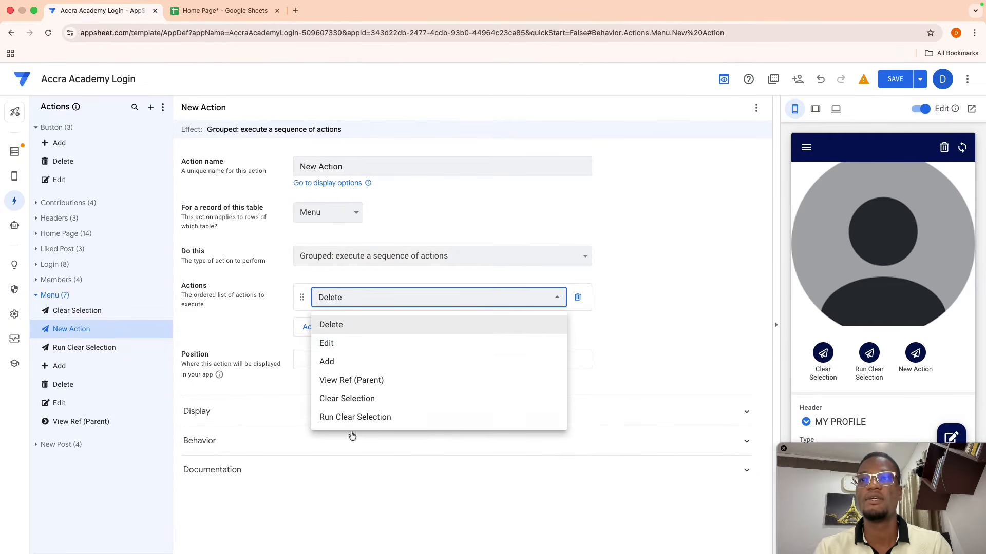
pyautogui.click(380, 416)
pyautogui.click(653, 312)
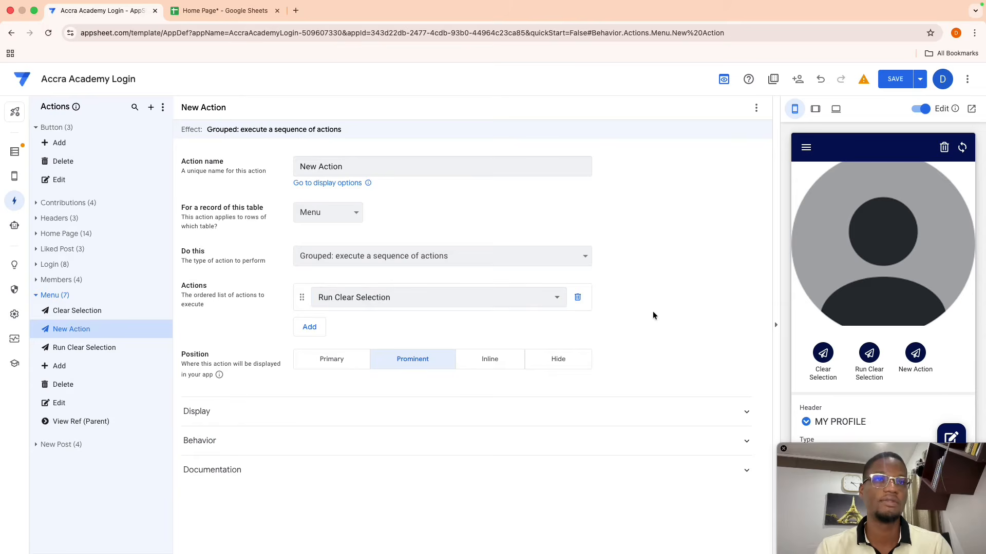
# - Hide the Run Clear Selection and Clear Selection action buttons
pyautogui.click(86, 347)
pyautogui.click(565, 420)
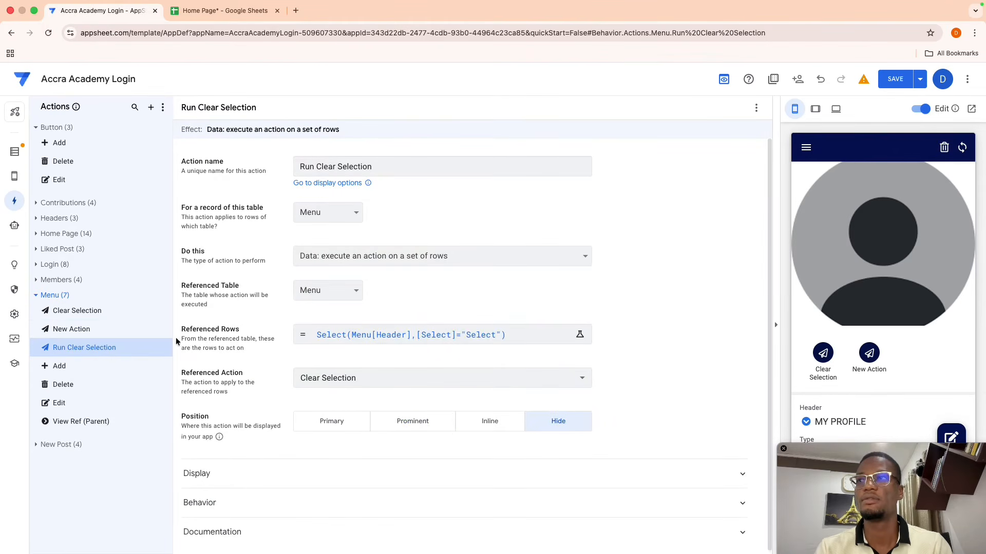
pyautogui.click(77, 310)
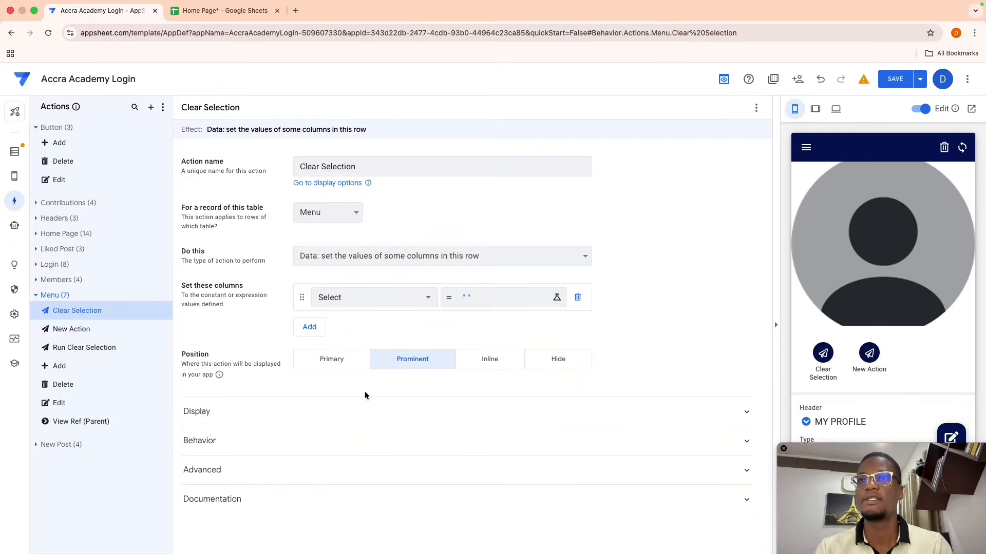
pyautogui.click(555, 358)
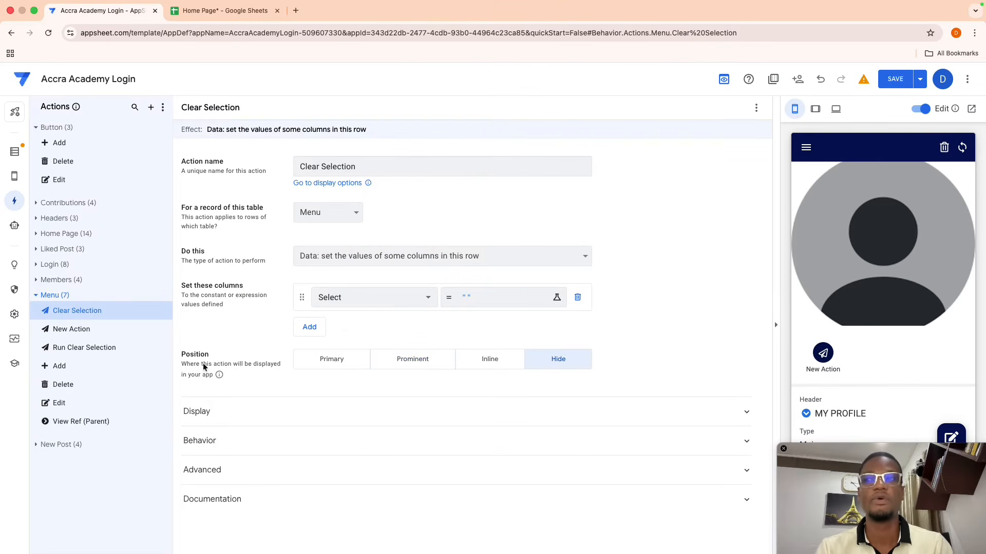
# - Rename the grouped action to Grouped Actions and save the app
pyautogui.click(65, 329)
pyautogui.moveTo(367, 165); pyautogui.dragTo(299, 165)
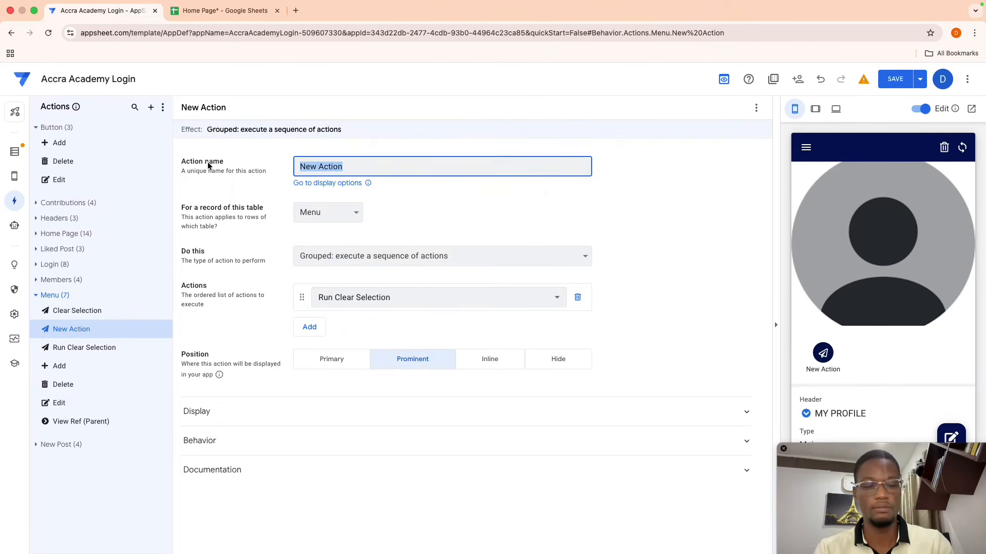
pyautogui.press('BackSpace')
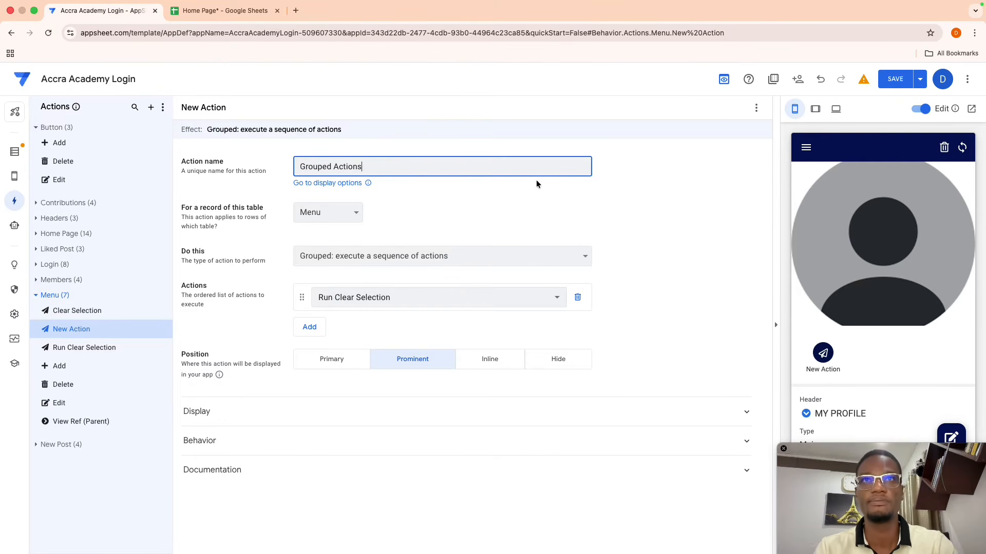
pyautogui.click(648, 205)
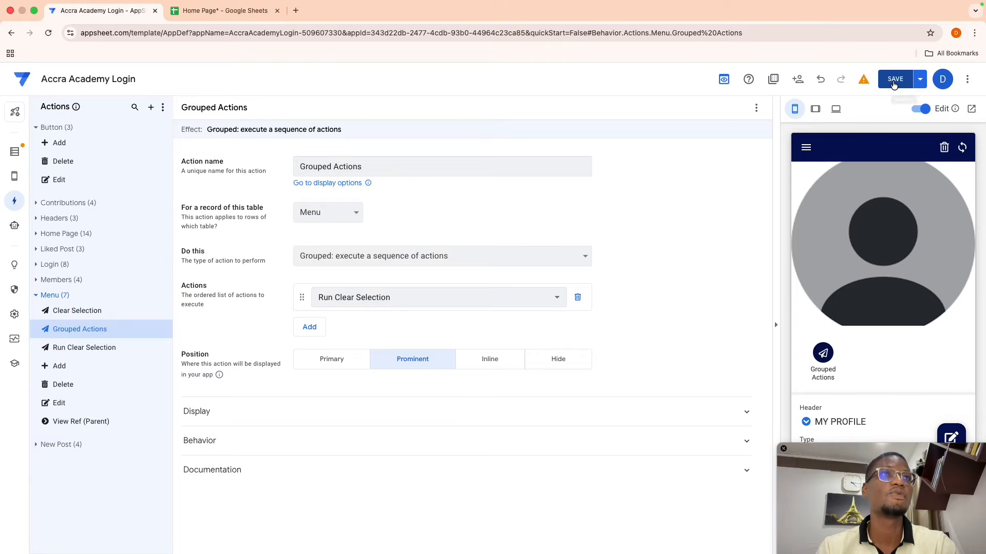
pyautogui.click(894, 81)
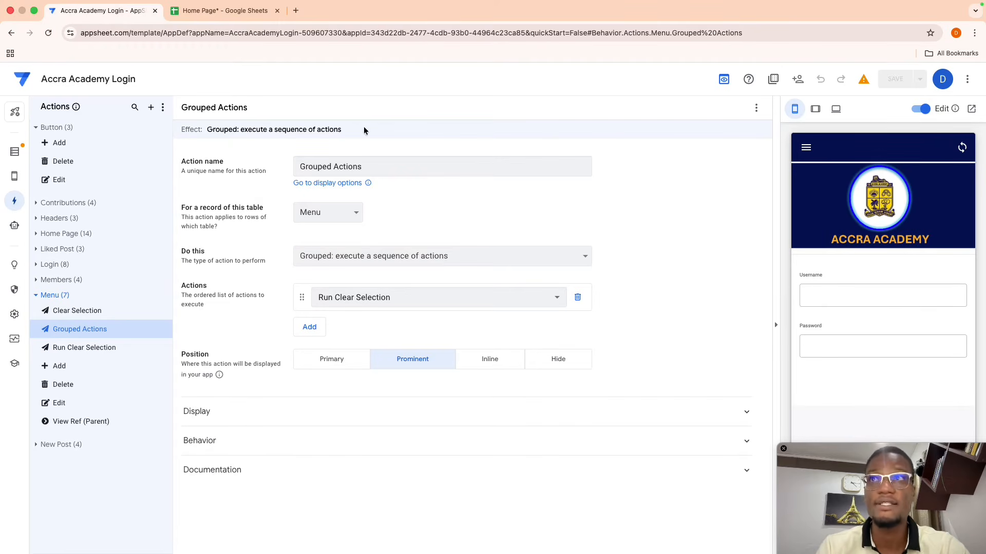
# - Test the New View in the preview by opening My Contributions and returning to the cards
pyautogui.click(42, 176)
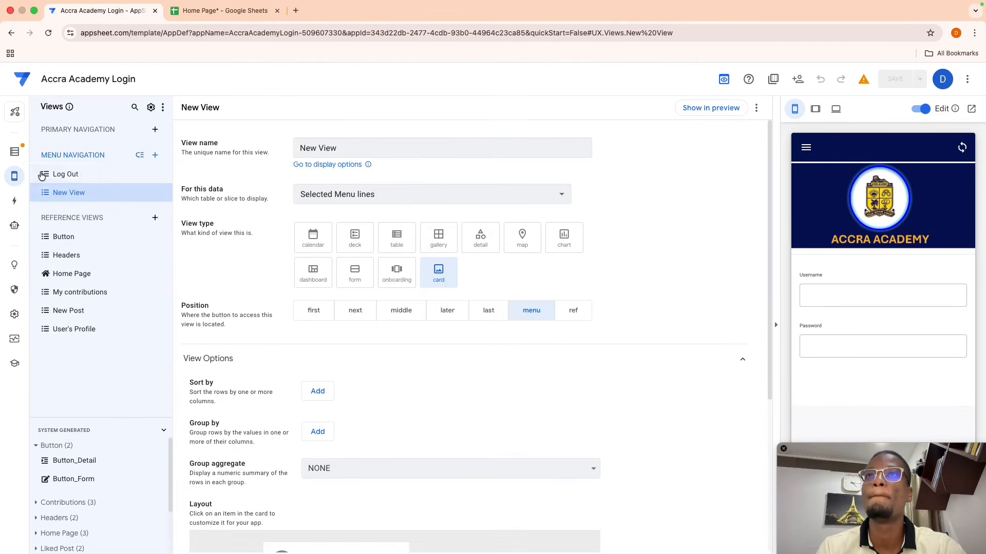
pyautogui.click(707, 114)
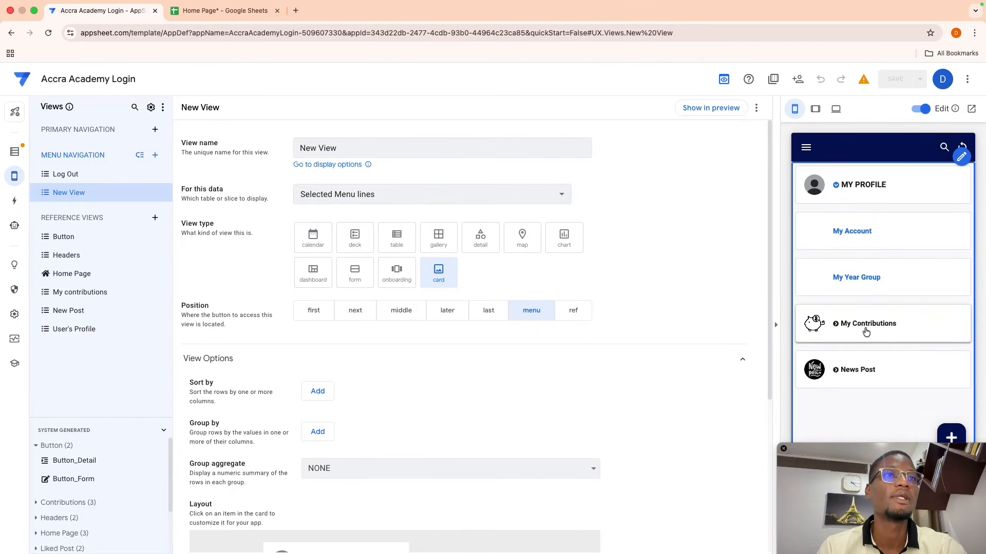
pyautogui.click(866, 331)
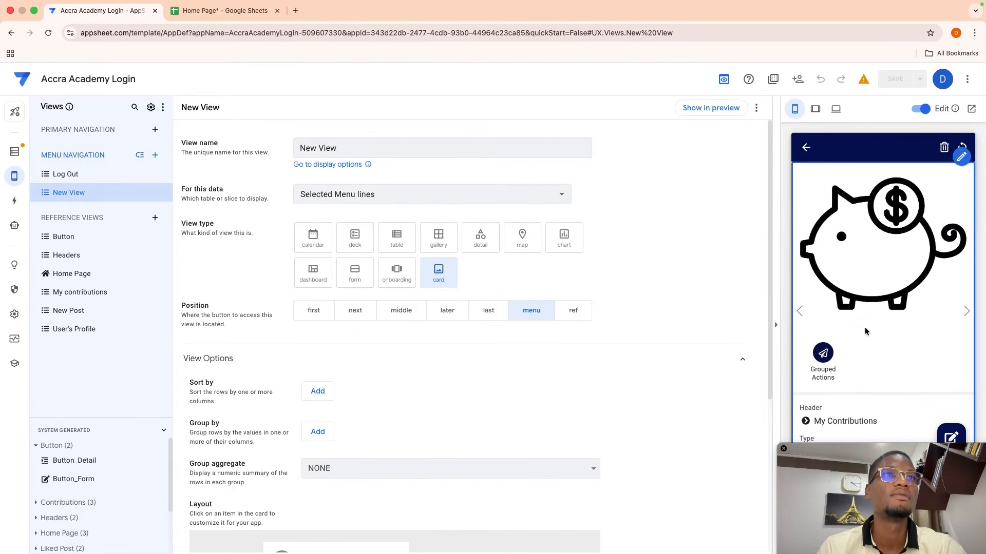
pyautogui.click(807, 152)
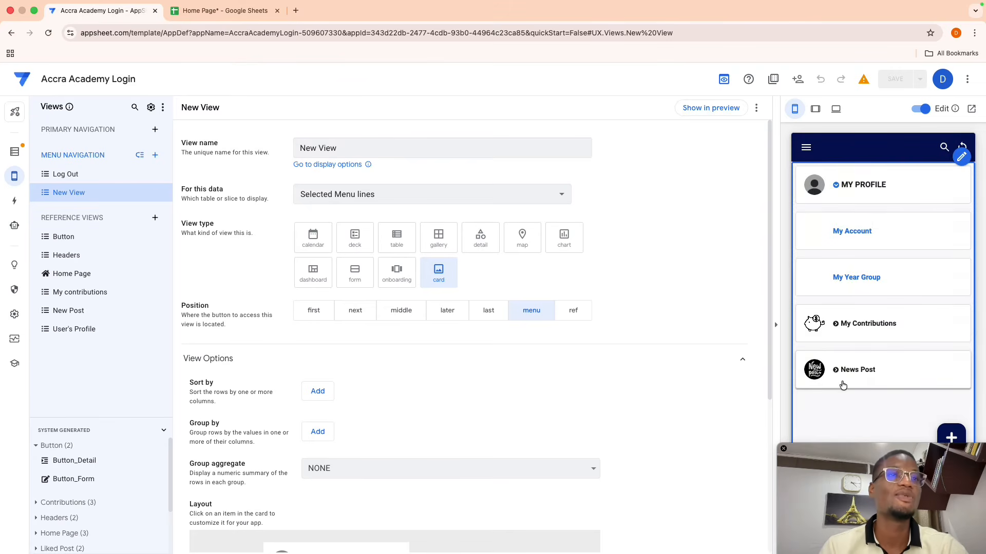
pyautogui.moveTo(843, 453)
pyautogui.mouseDown()
pyautogui.moveTo(855, 529)
pyautogui.moveTo(842, 465)
pyautogui.mouseUp()
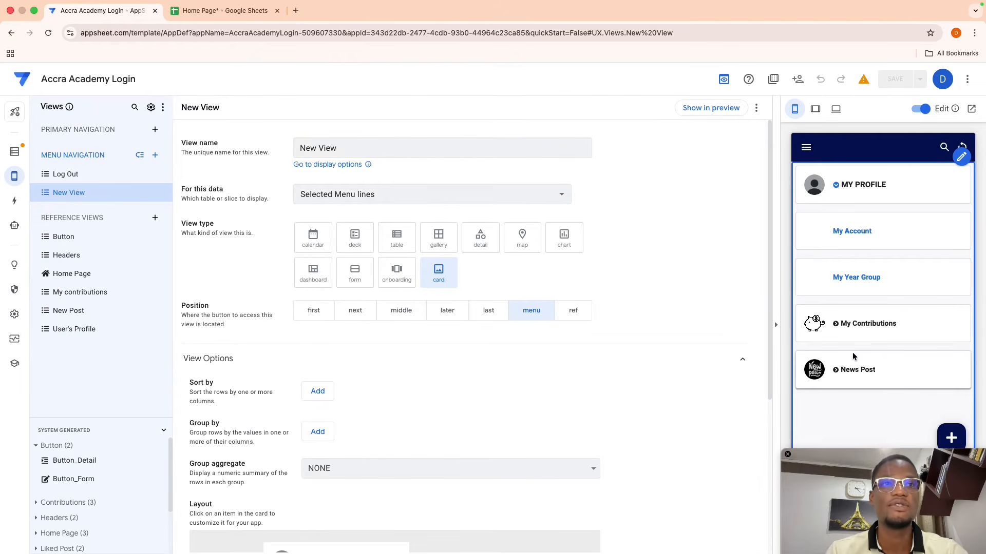
pyautogui.scroll(-5, 293, 382)
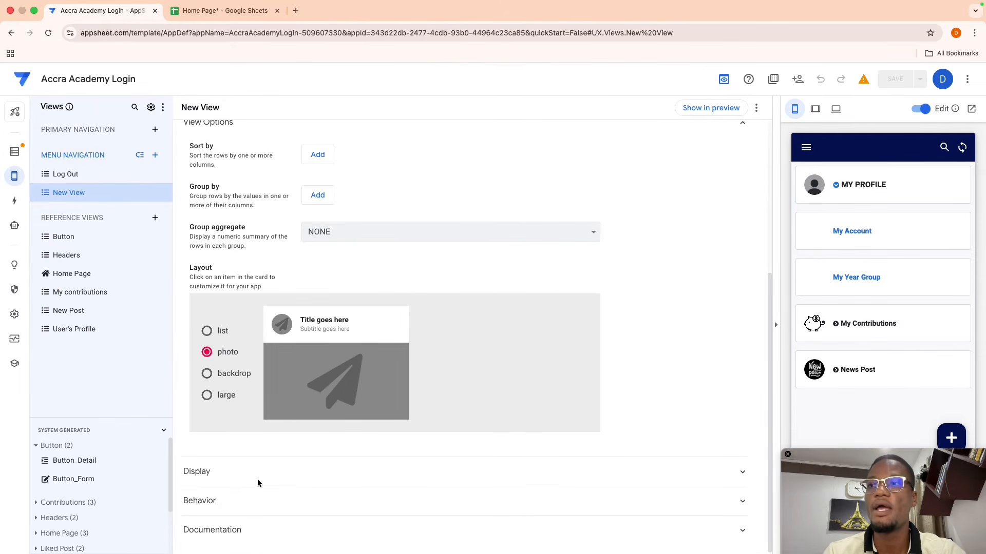
# - Set the card header's On Click action to Grouped Actions, then check the Menu sheet
pyautogui.click(407, 328)
pyautogui.click(452, 363)
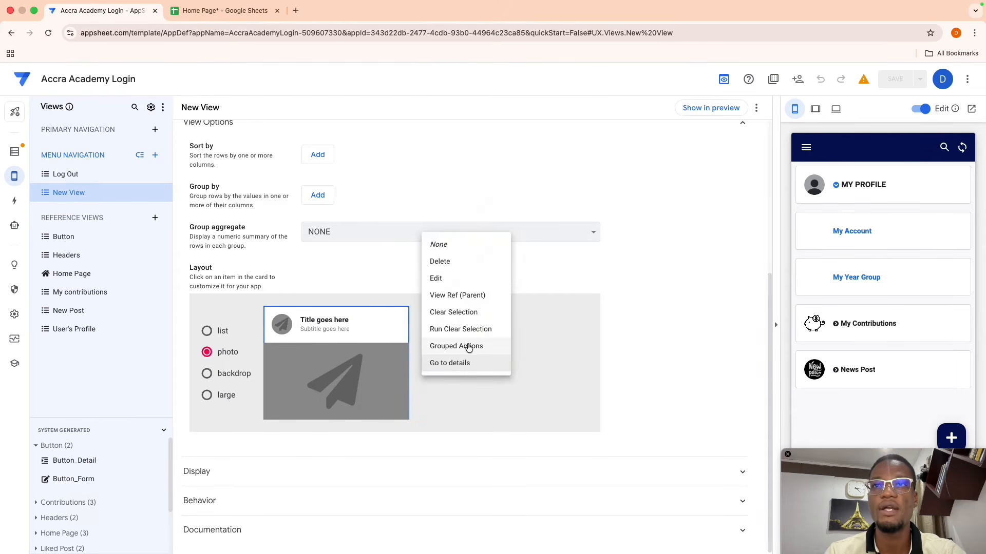
pyautogui.click(468, 347)
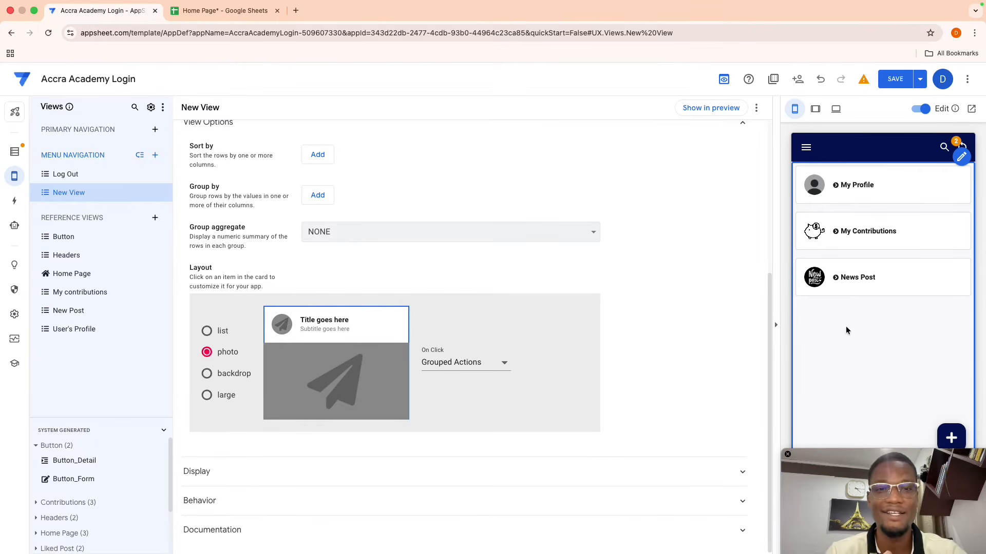
pyautogui.click(236, 25)
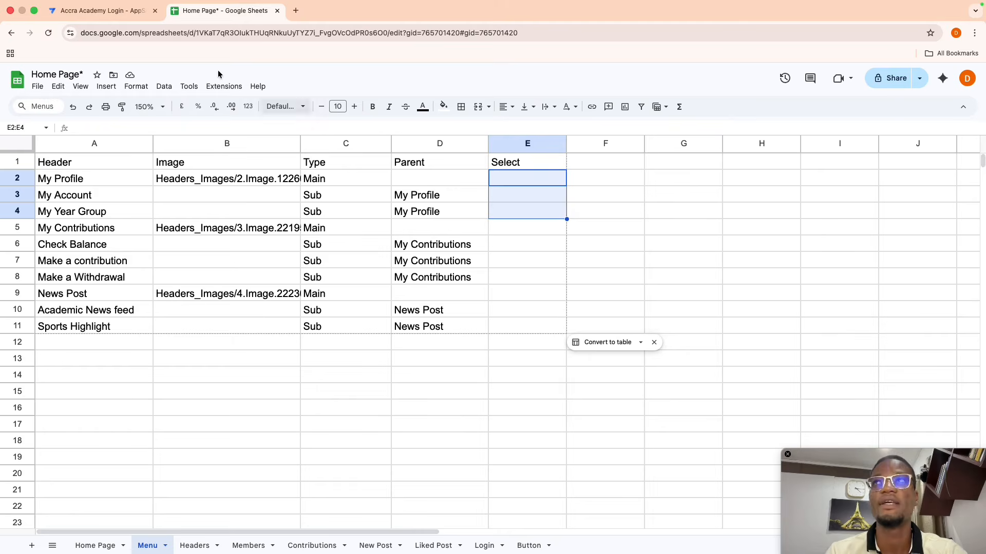
# - Switch from the Google Sheets tab back to the AppSheet editor tab
pyautogui.click(88, 11)
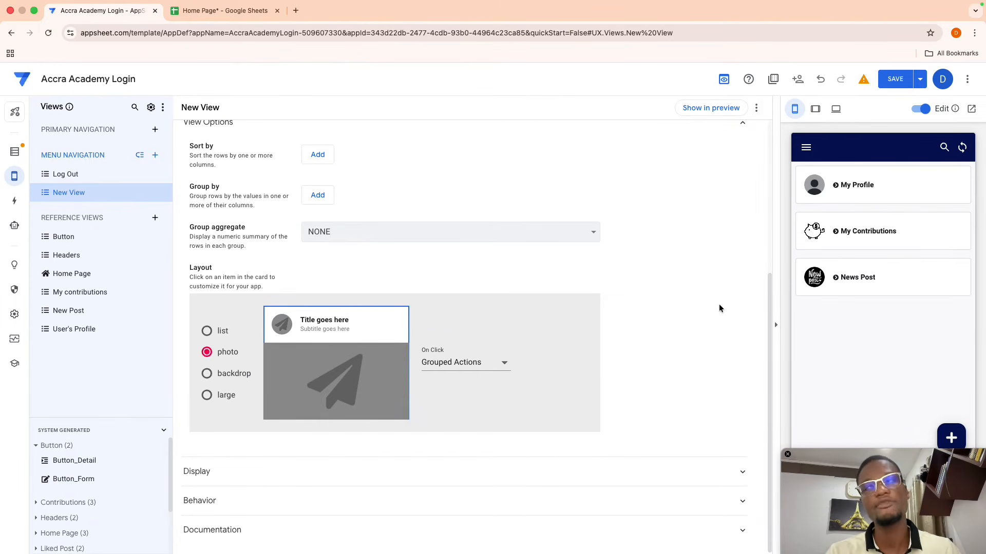
# - Create a Menu action that sets the Select column to "Select"
pyautogui.click(15, 201)
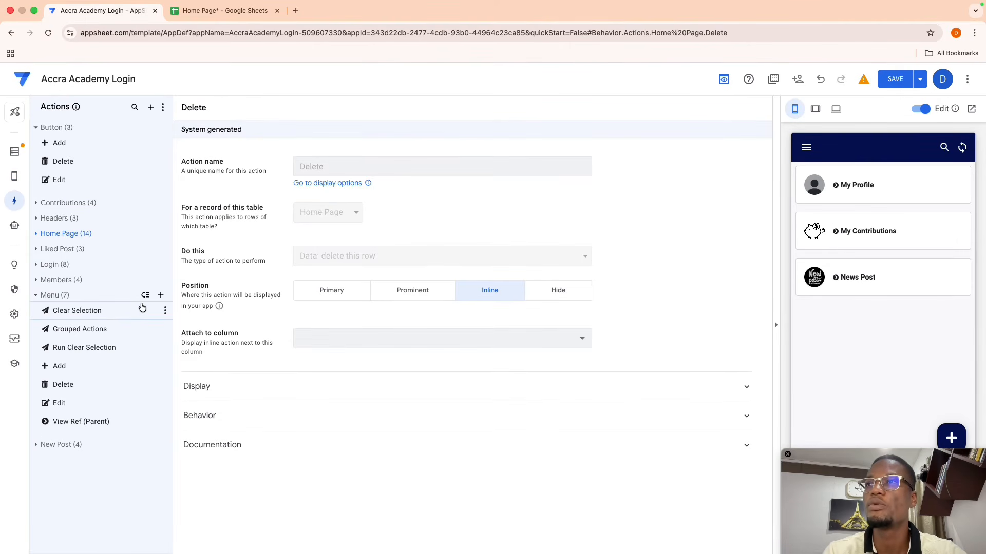
pyautogui.click(161, 296)
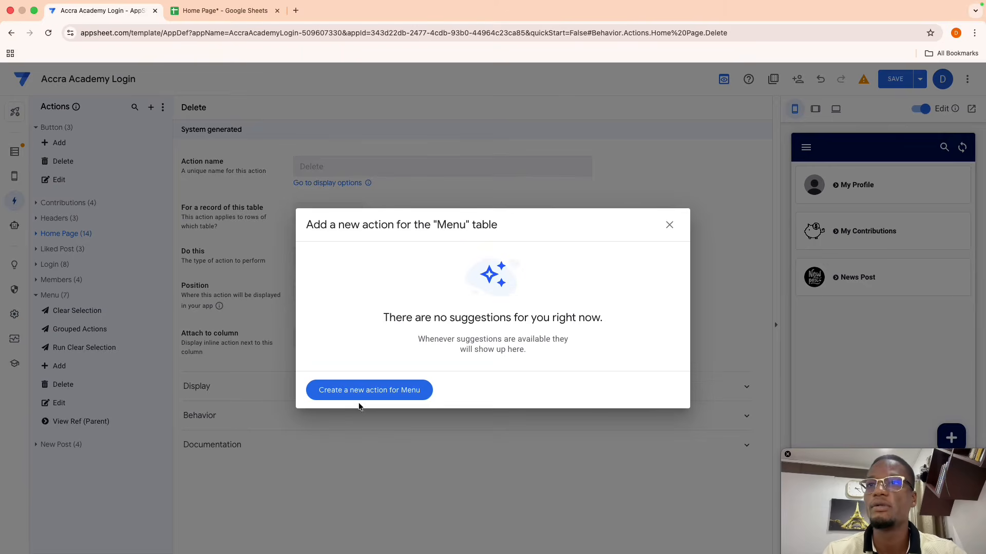
pyautogui.click(372, 393)
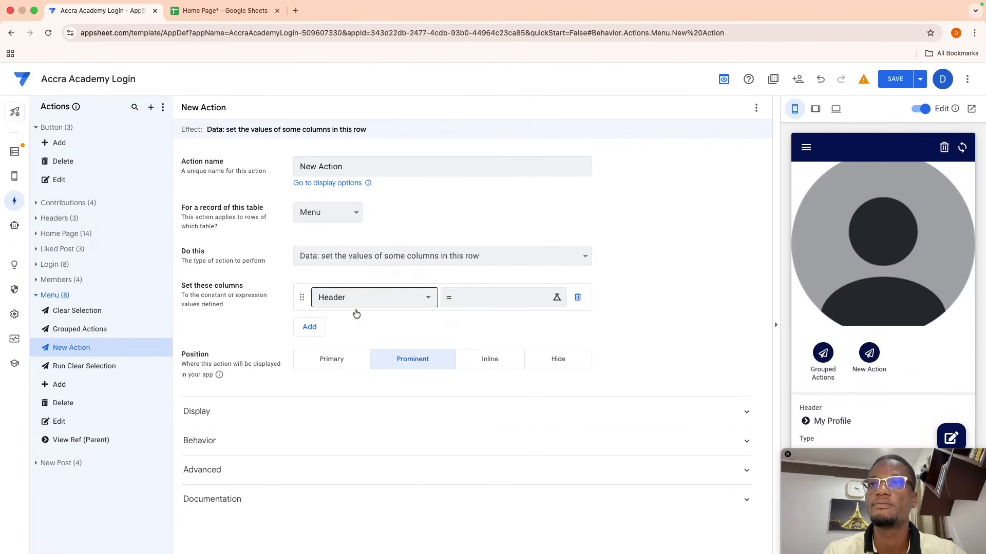
pyautogui.click(379, 258)
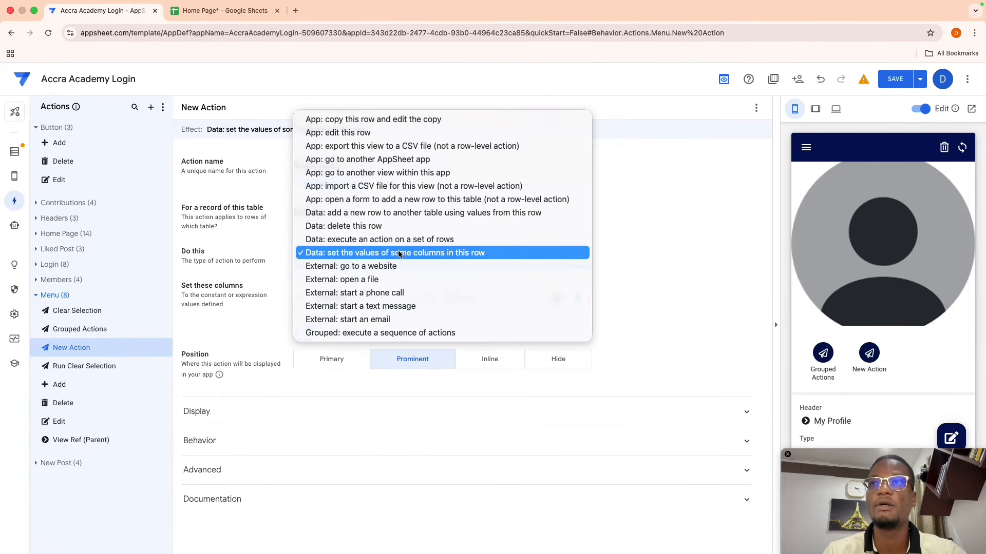
pyautogui.click(399, 252)
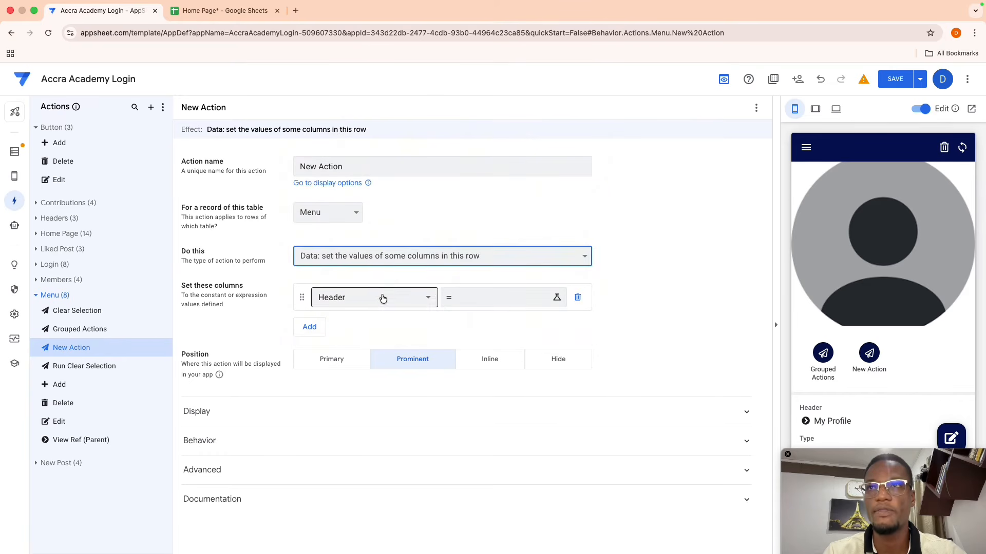
pyautogui.click(417, 297)
pyautogui.click(365, 398)
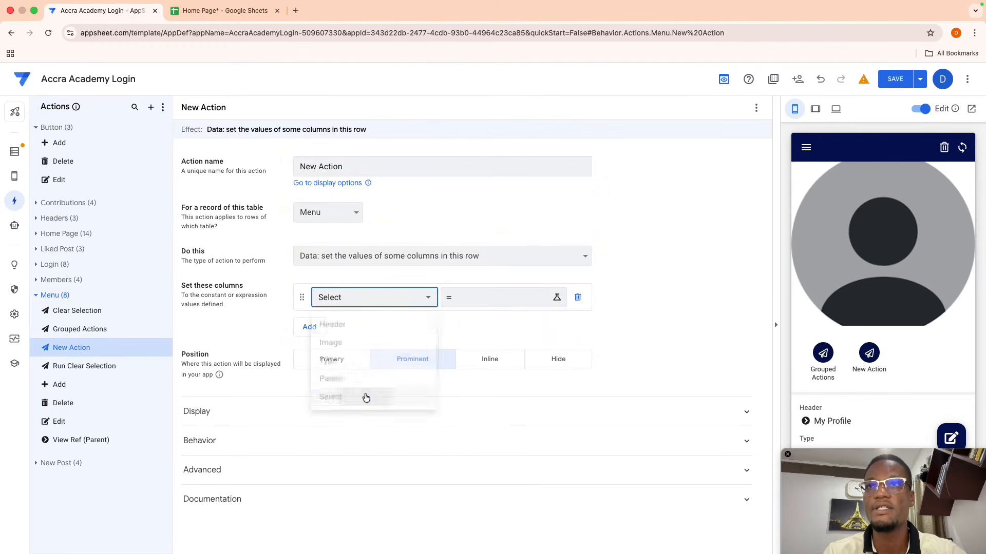
pyautogui.click(469, 305)
pyautogui.write('"')
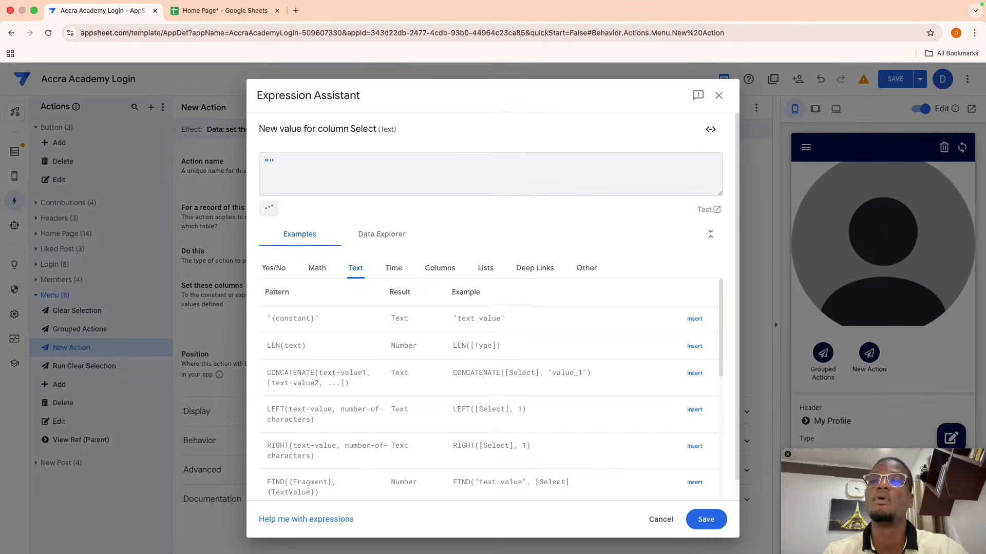
pyautogui.write('Select')
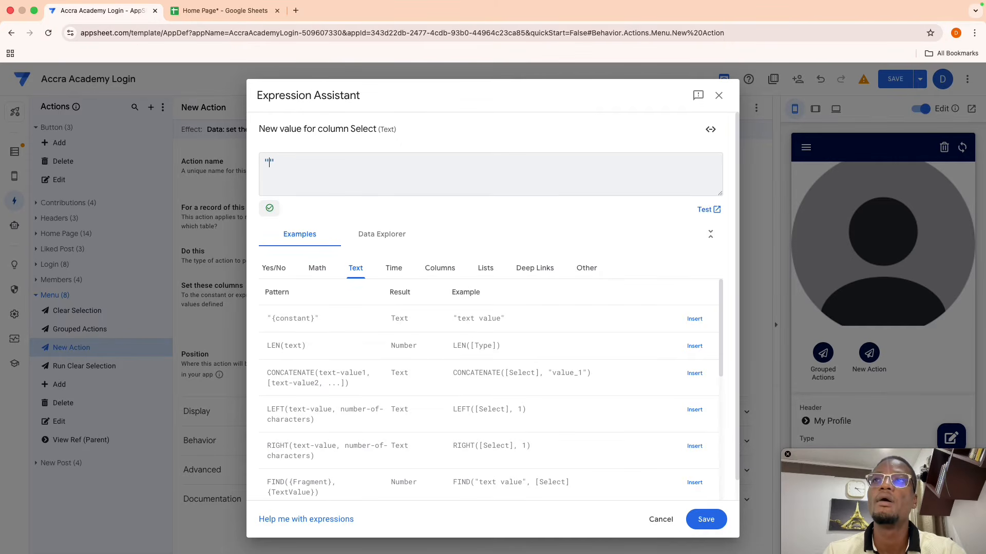
pyautogui.click(703, 519)
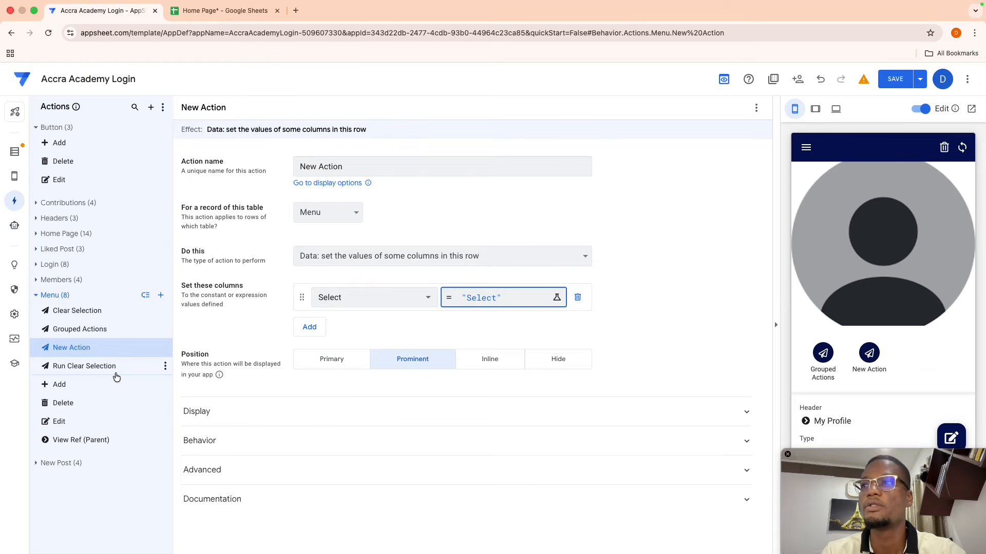
# - Rename the action to Select Menu
pyautogui.click(353, 166)
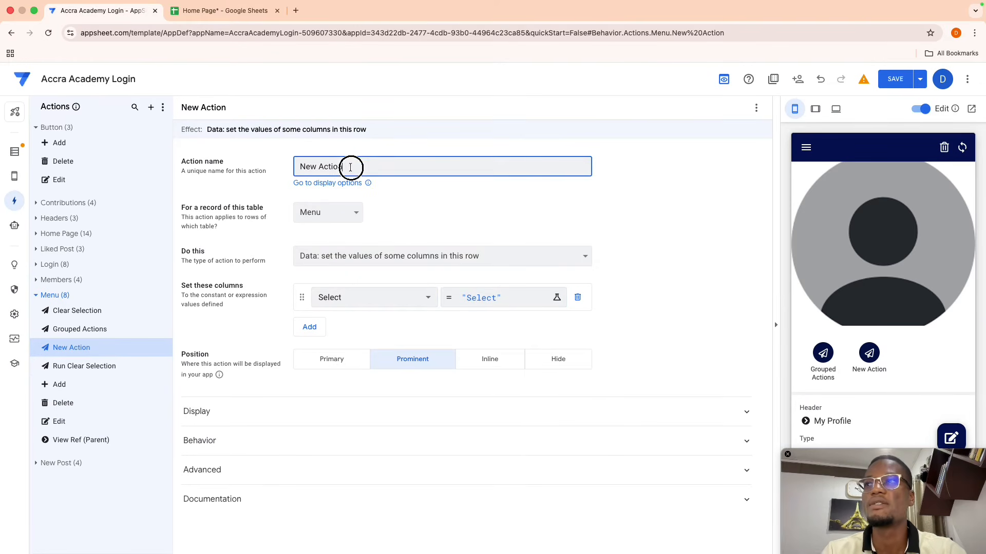
pyautogui.press('super+a')
pyautogui.press('BackSpace')
pyautogui.write('Sele')
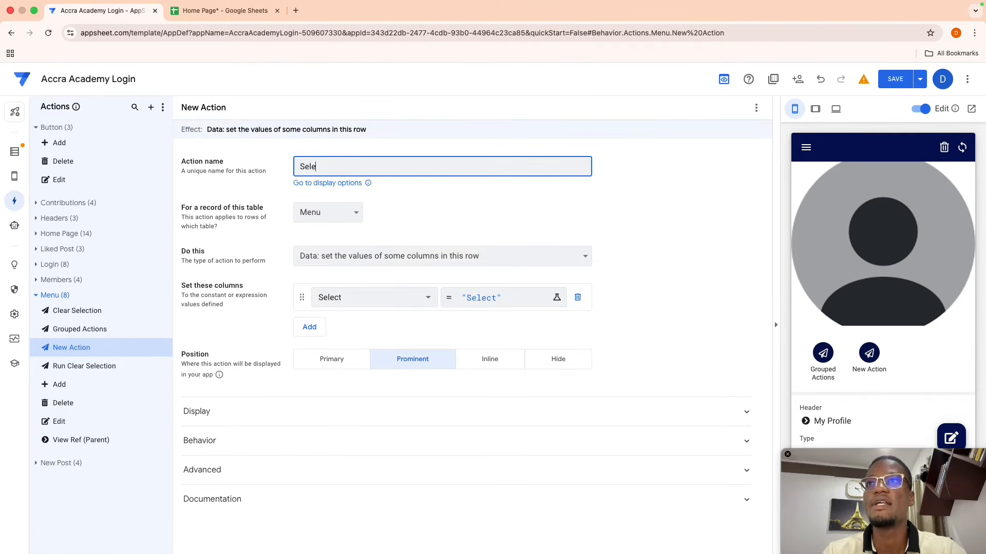
pyautogui.write('ct Menu')
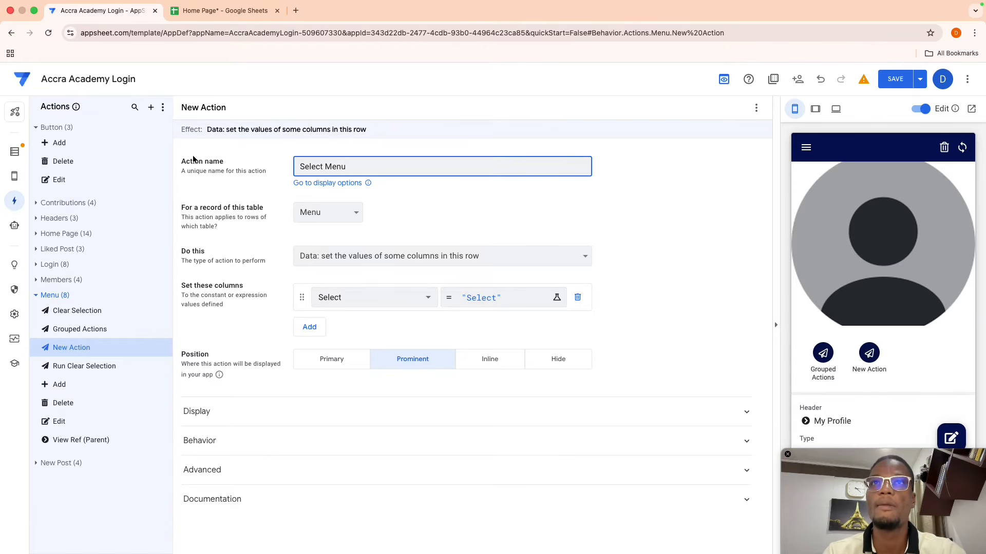
pyautogui.click(645, 197)
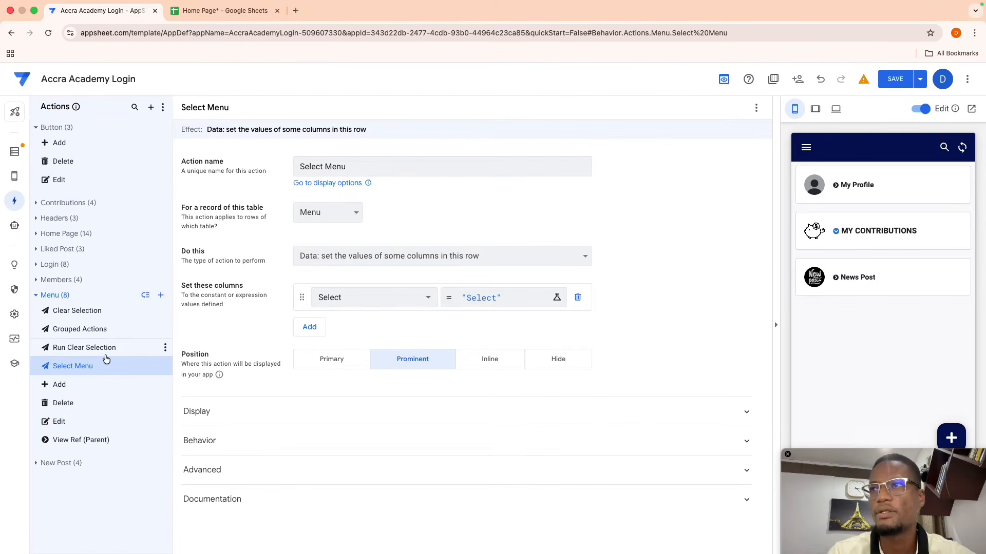
pyautogui.click(158, 295)
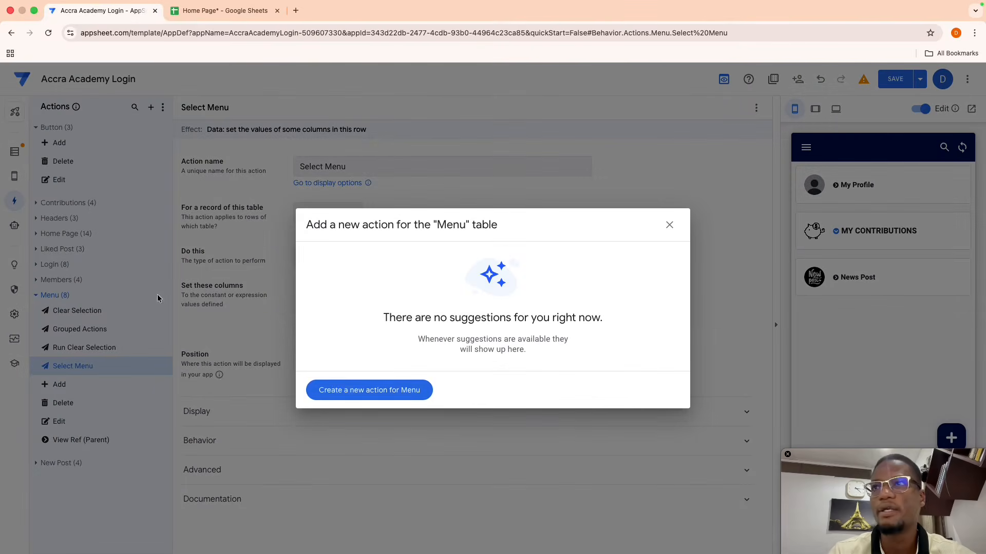
# - Create a Menu action named Run Menu Selection that executes an action on Menu rows
pyautogui.click(337, 387)
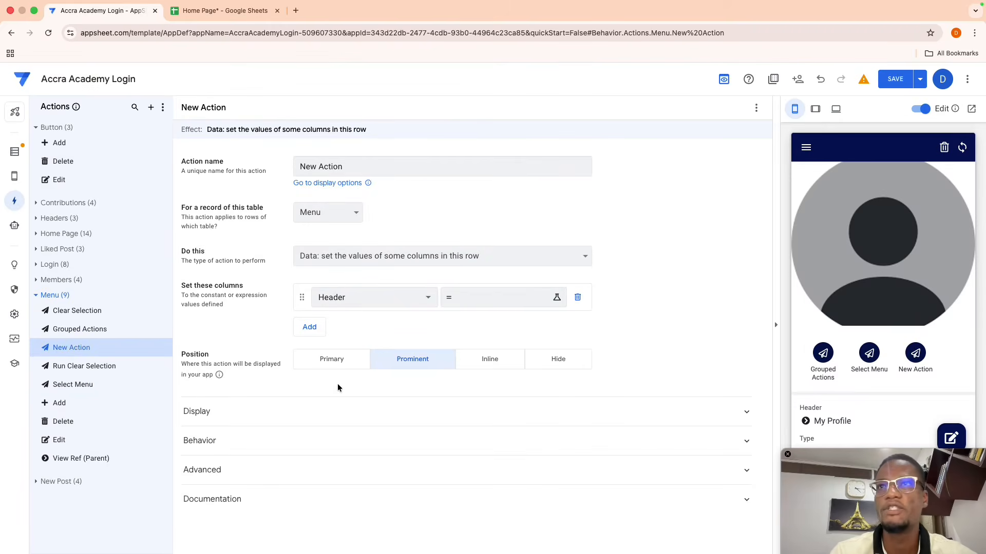
pyautogui.tripleClick(344, 167)
pyautogui.press('BackSpace')
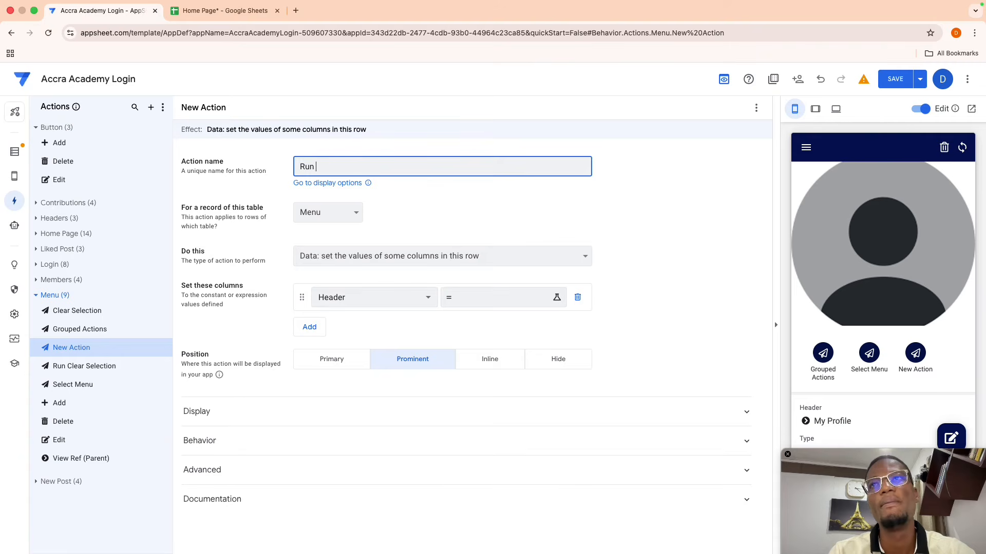
pyautogui.write('Run Menu Selection')
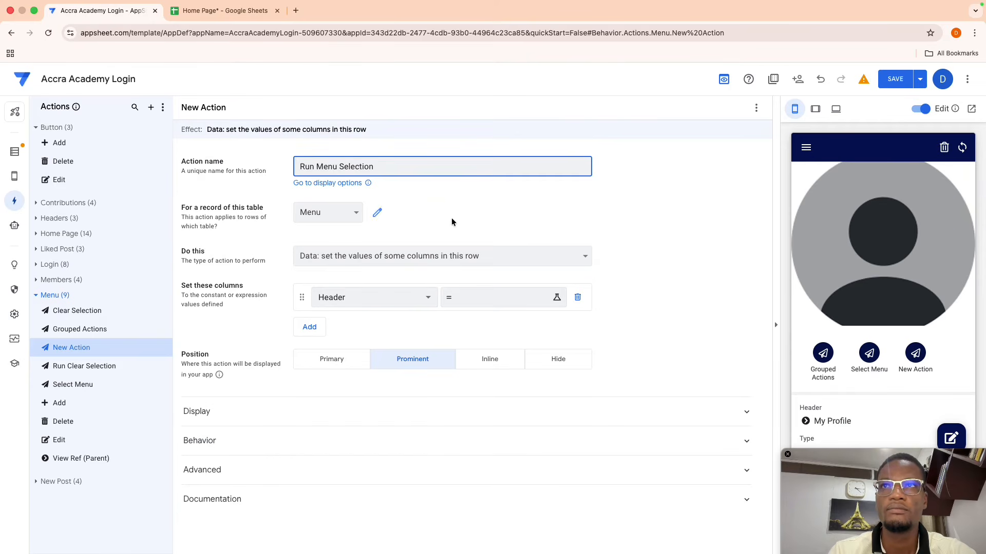
pyautogui.click(451, 221)
pyautogui.click(428, 251)
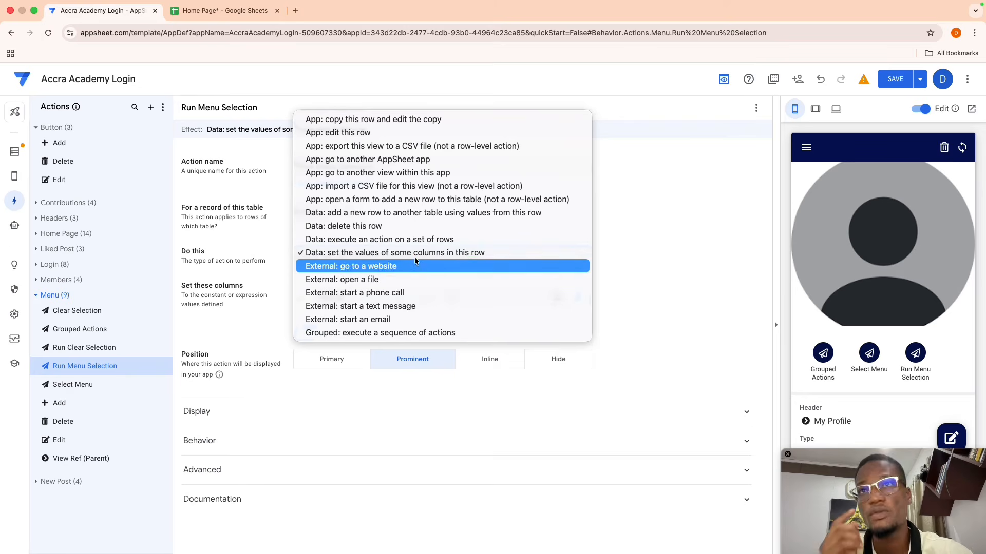
pyautogui.click(388, 240)
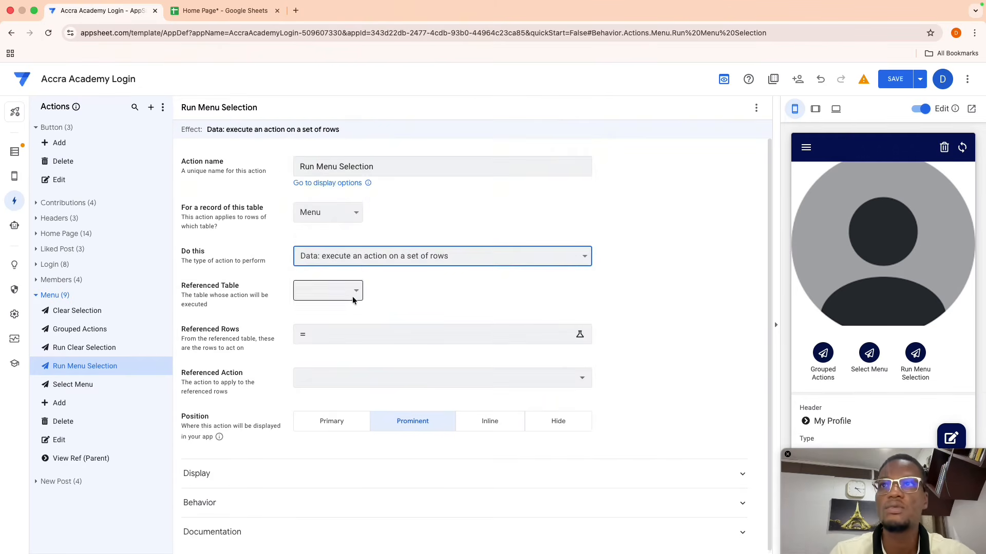
pyautogui.click(353, 299)
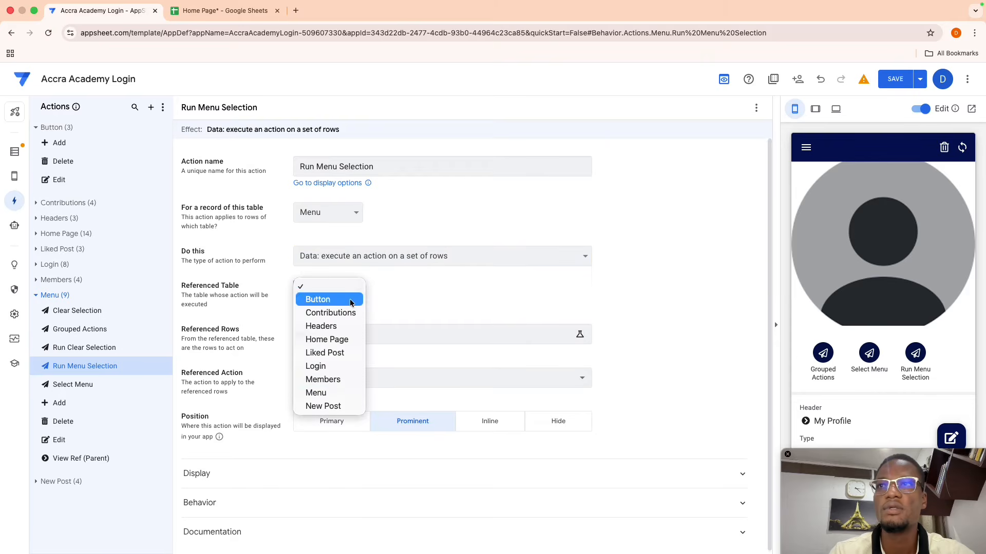
pyautogui.click(323, 393)
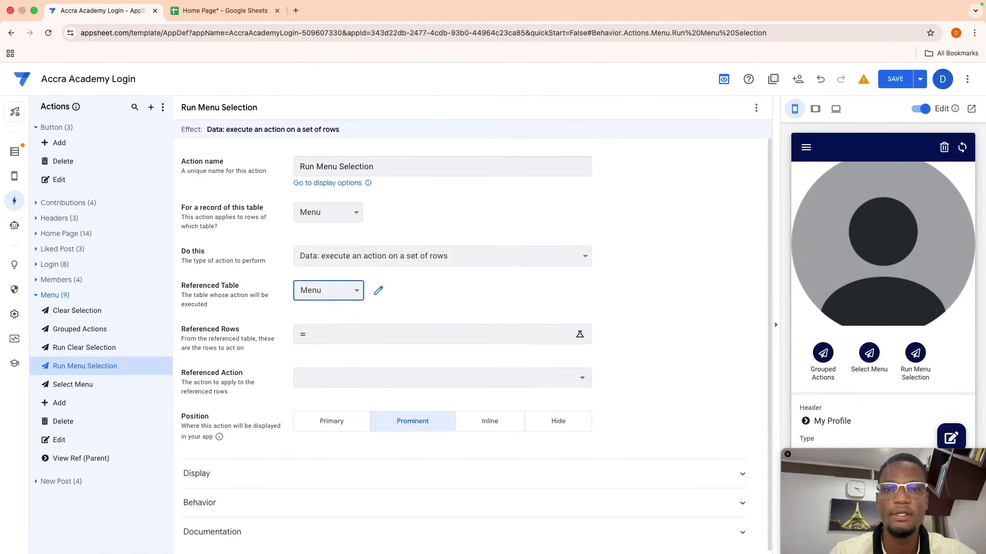
pyautogui.click(343, 335)
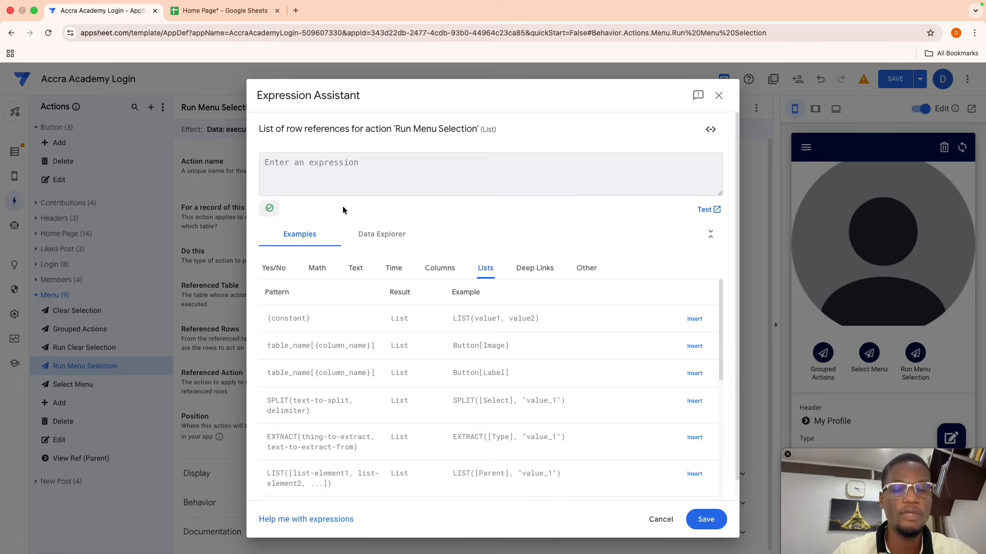
# - Start the rows expression: SELECT(Menu[Header],or([Header]=[_THISROW].[Header]
pyautogui.write('sel')
pyautogui.press('Return')
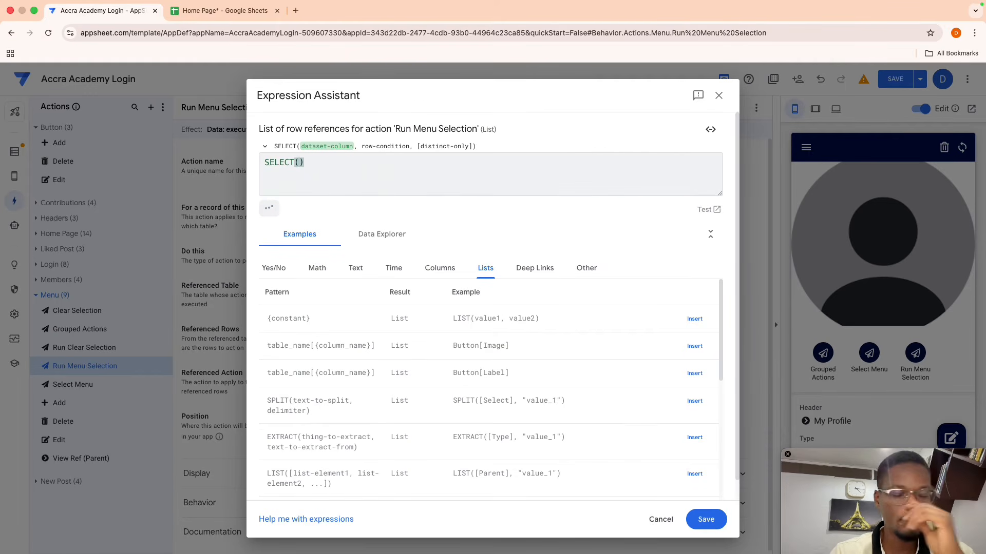
pyautogui.write('Men')
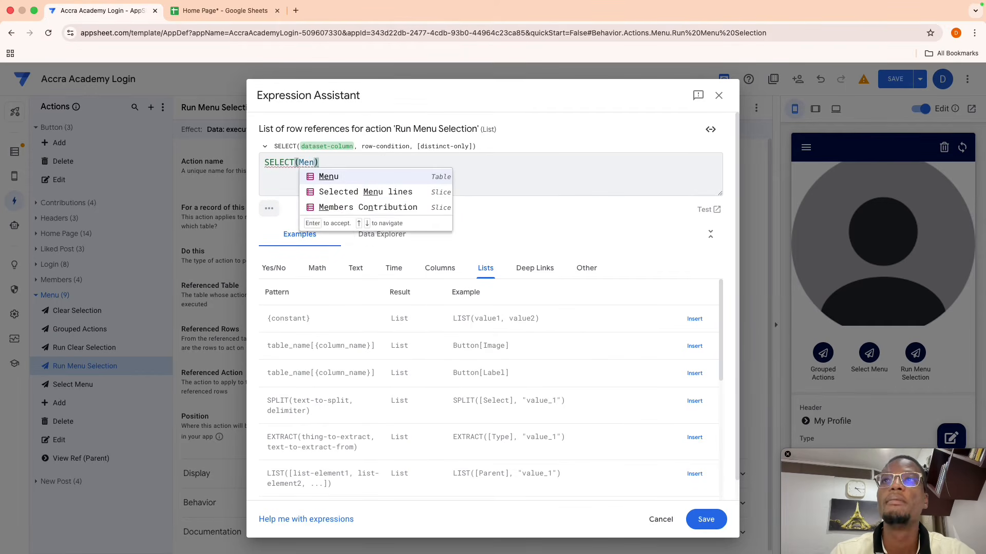
pyautogui.press('Return')
pyautogui.write('h')
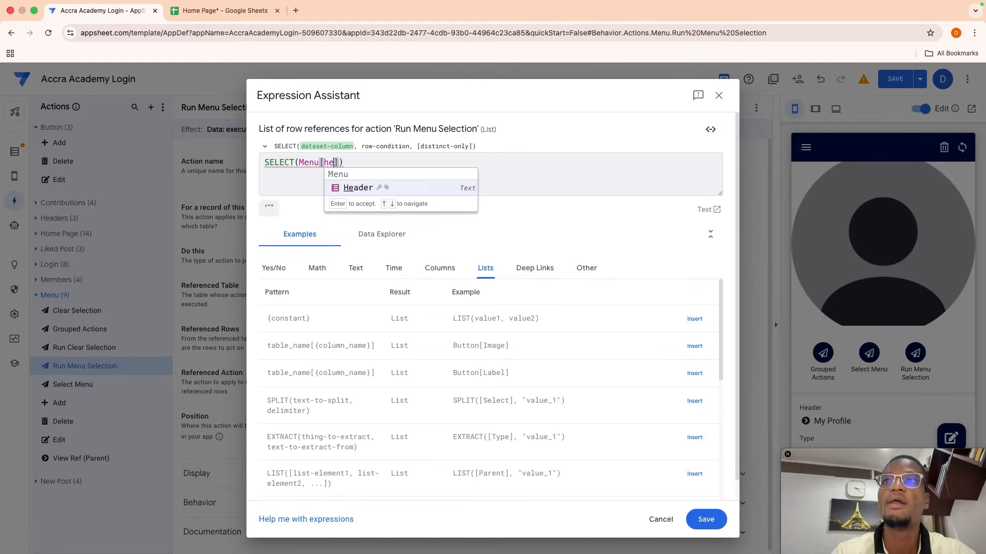
pyautogui.press('Return')
pyautogui.write(',')
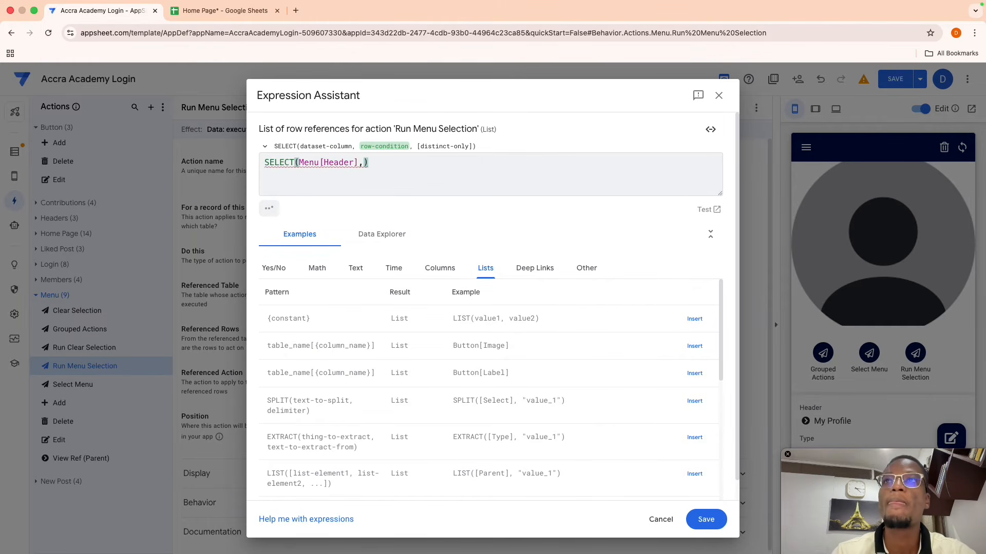
pyautogui.write('or')
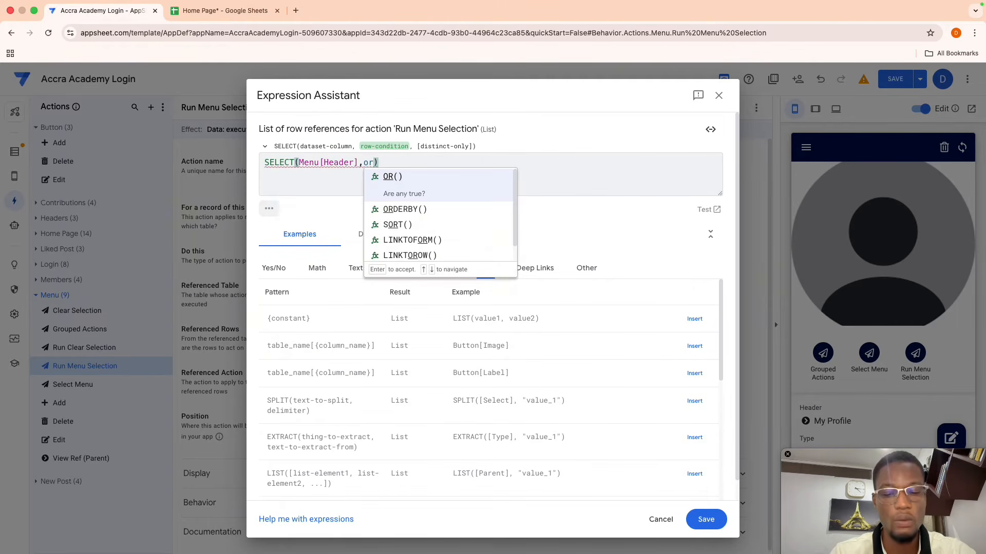
pyautogui.write('([e')
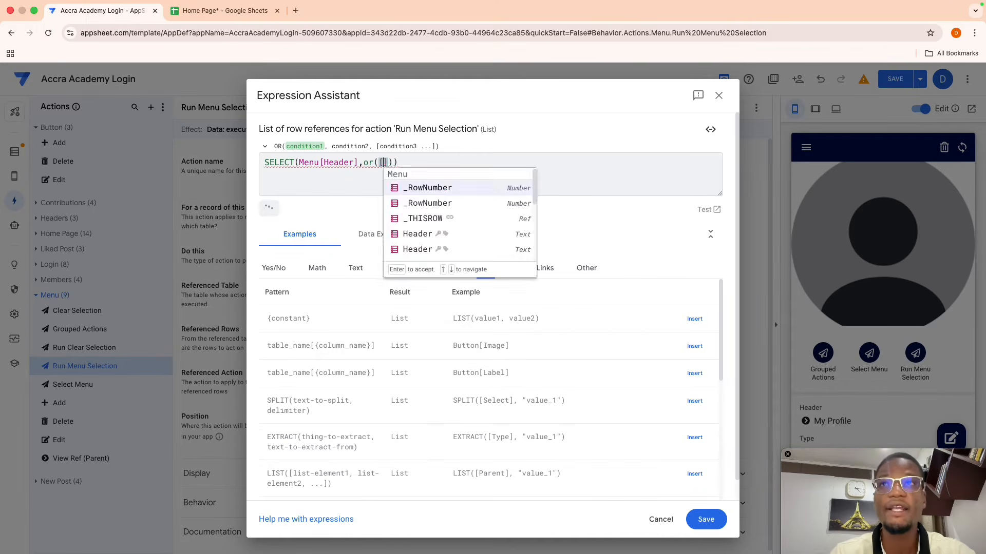
pyautogui.write('eader')
pyautogui.press('Return')
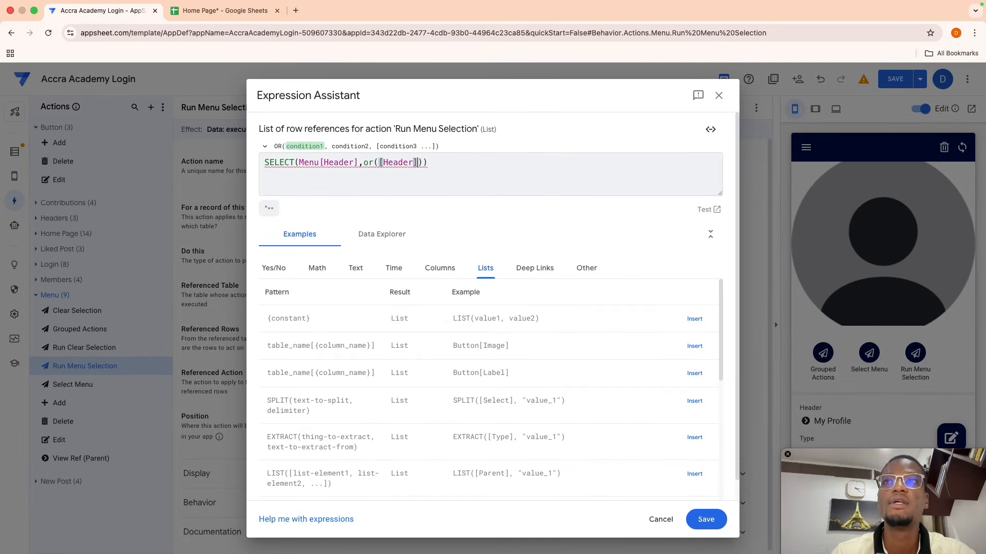
pyautogui.write('=')
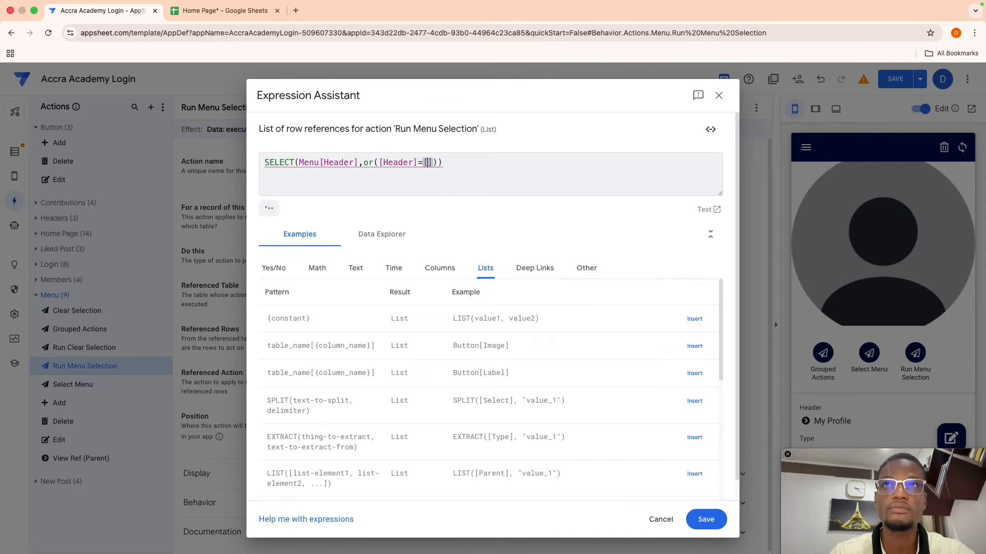
pyautogui.write('[')
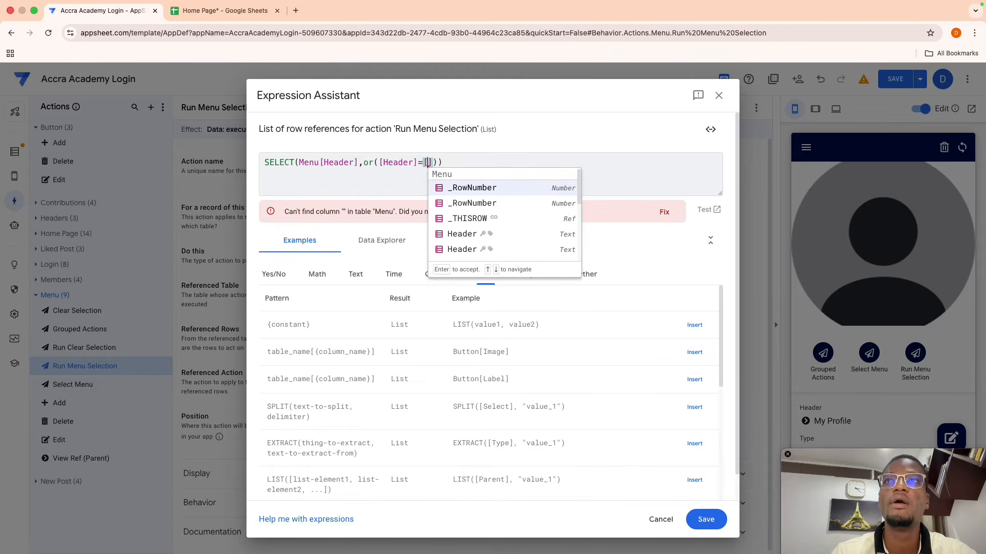
pyautogui.write('_TH')
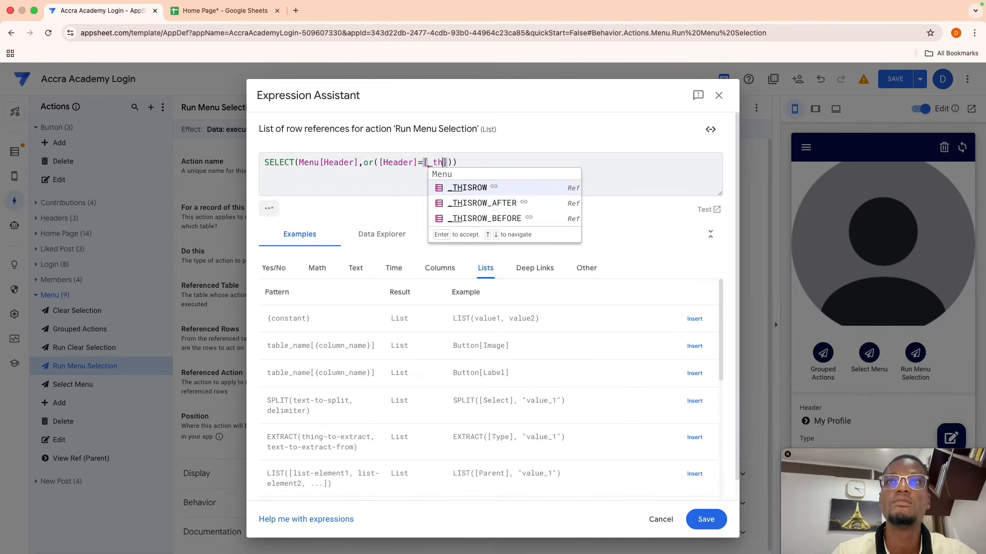
pyautogui.press('Return')
pyautogui.write('.[H')
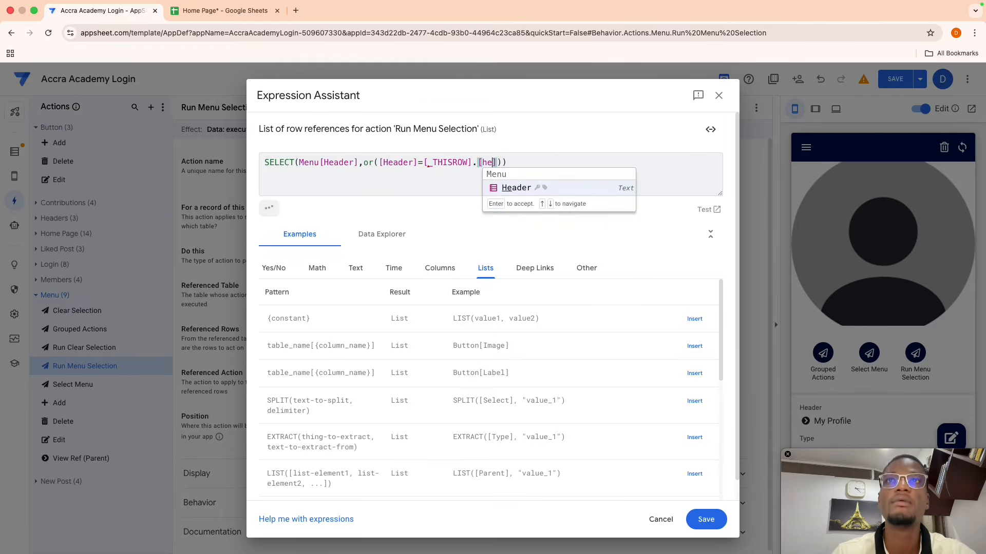
pyautogui.press('Return')
# - Add the condition [Parent]=[_THISROW].[Parent] and save the expression
pyautogui.write(',[pa')
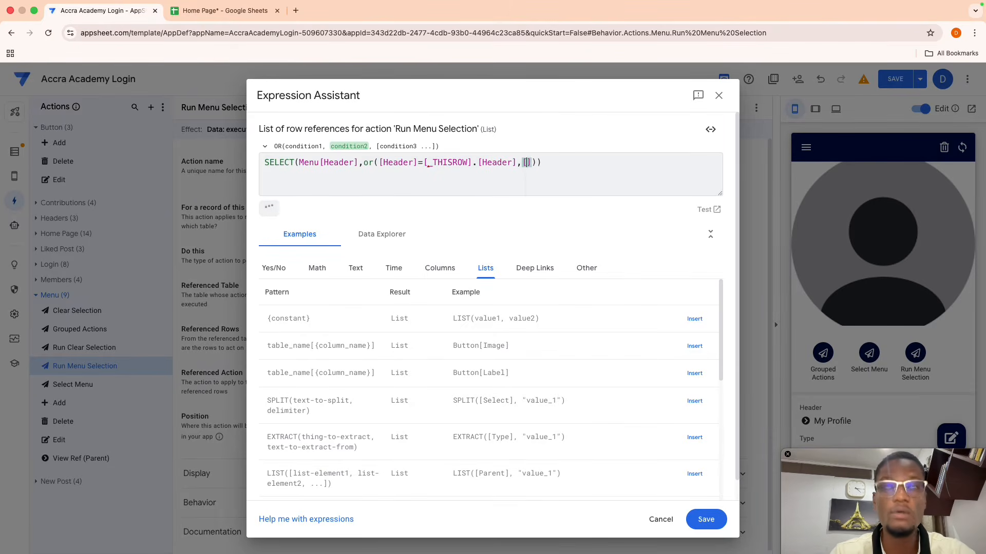
pyautogui.press('Return')
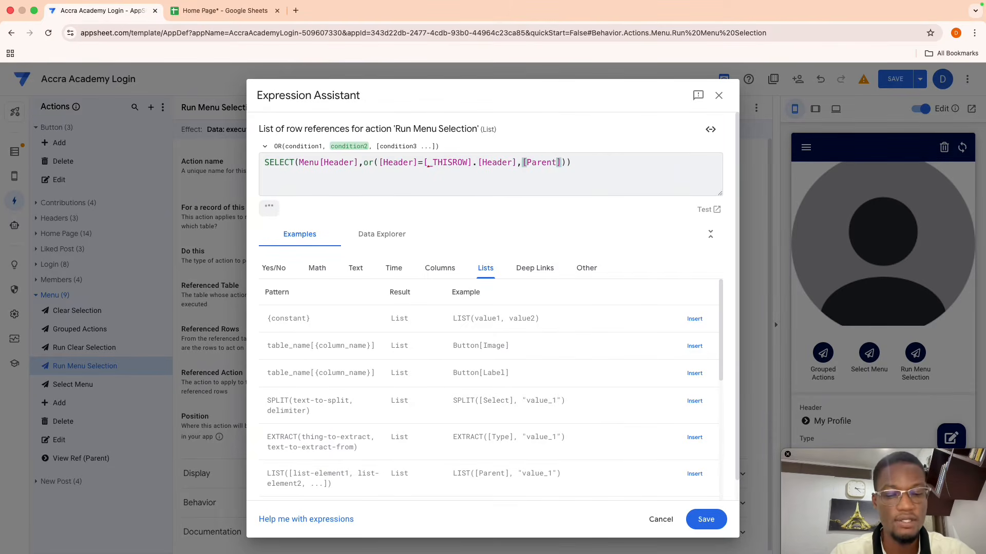
pyautogui.write('=[_thi')
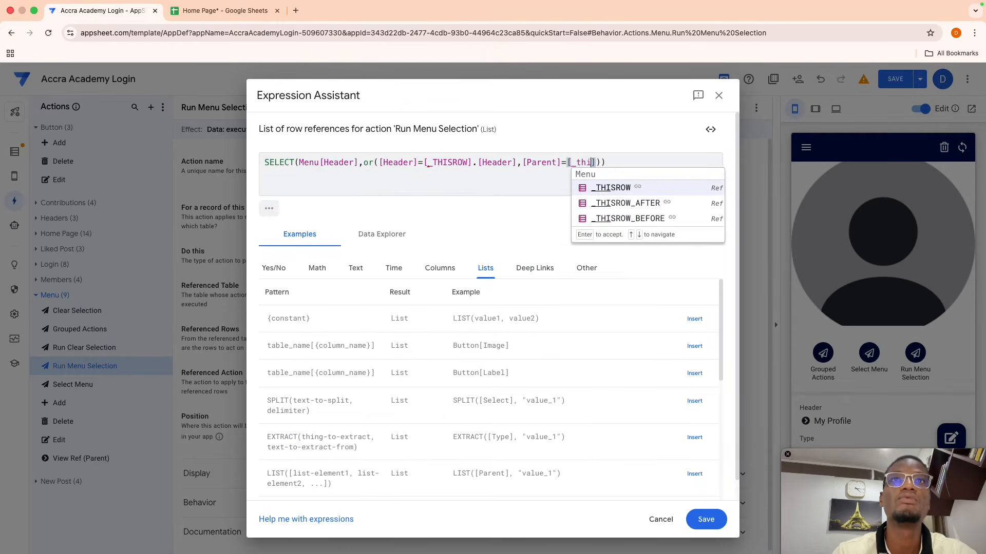
pyautogui.press('Return')
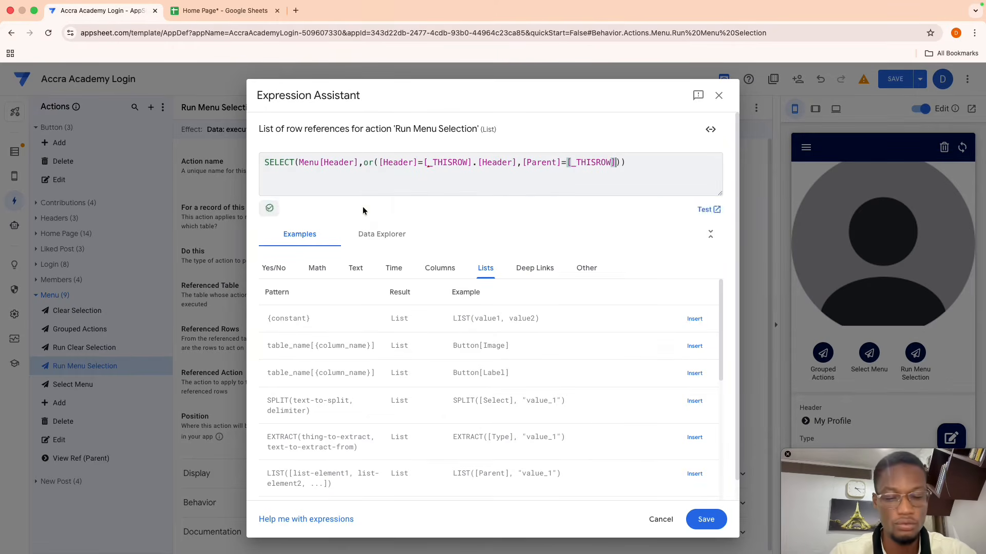
pyautogui.write('.[pa')
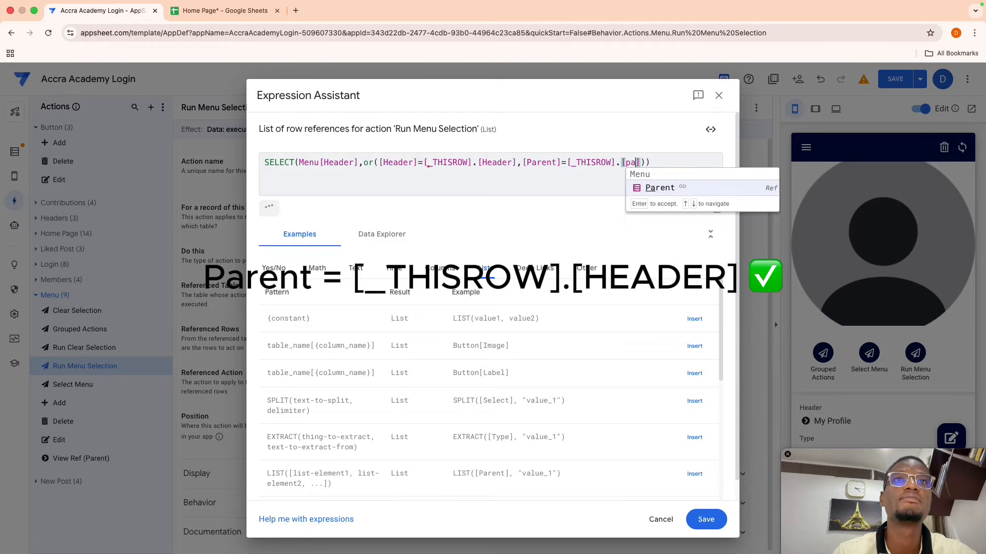
pyautogui.press('Return')
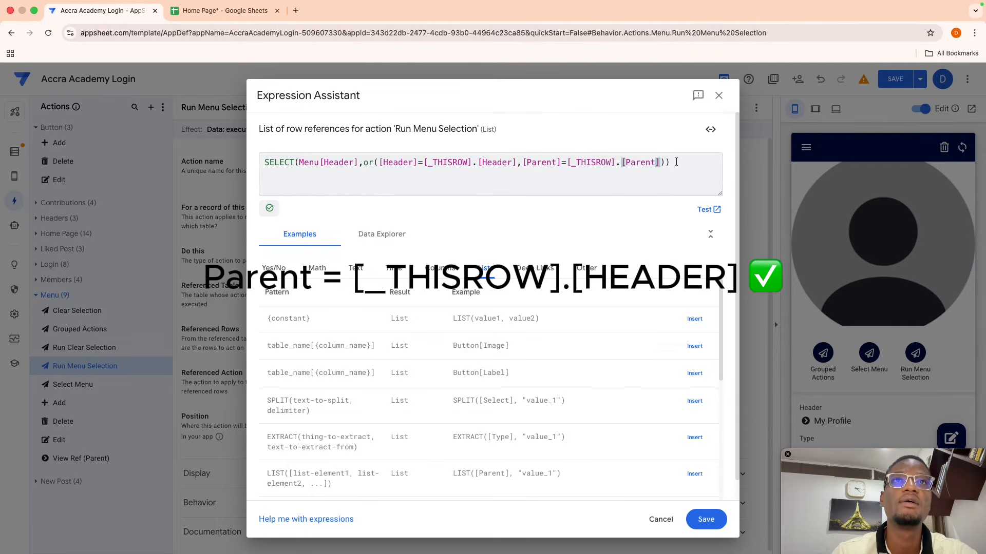
pyautogui.click(676, 163)
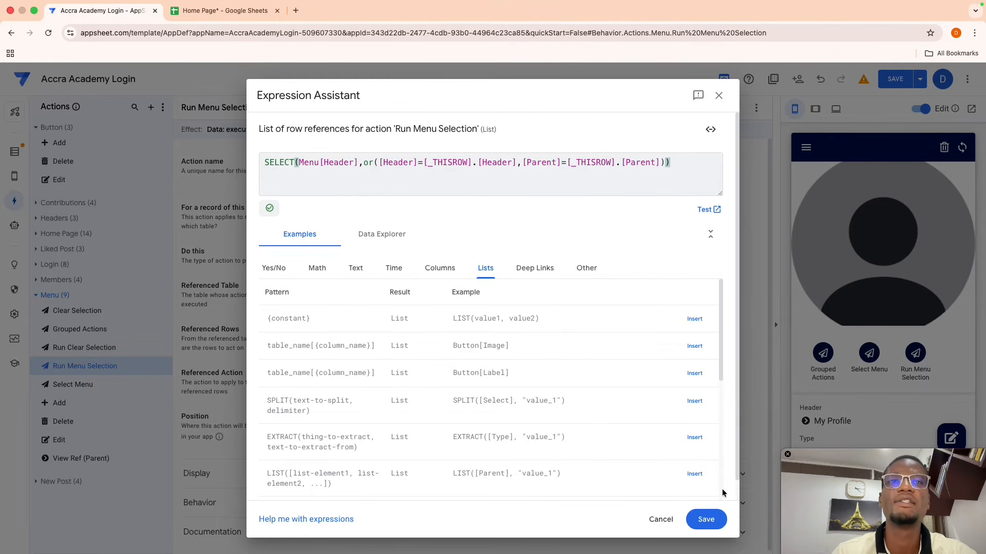
pyautogui.click(706, 518)
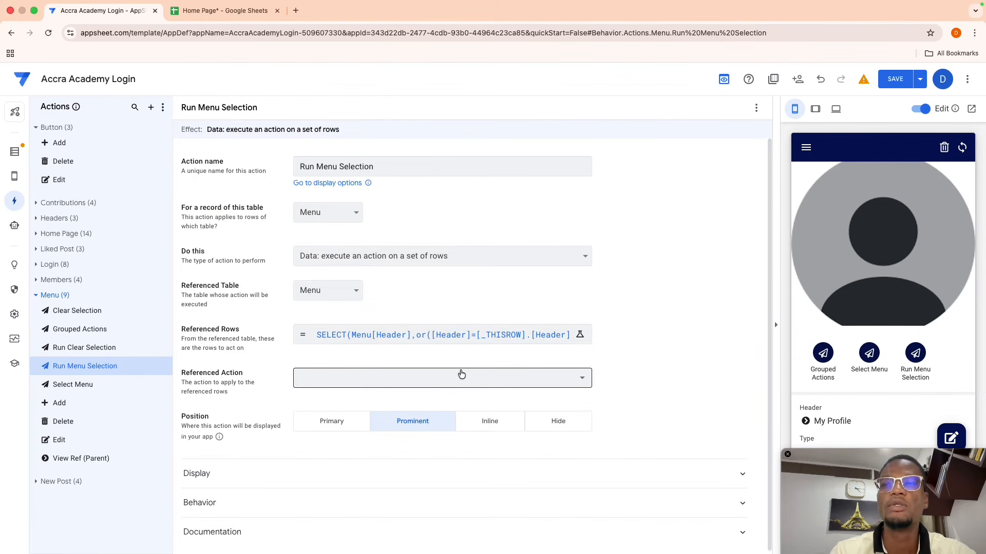
# - Set the referenced action to Select Menu
pyautogui.click(360, 379)
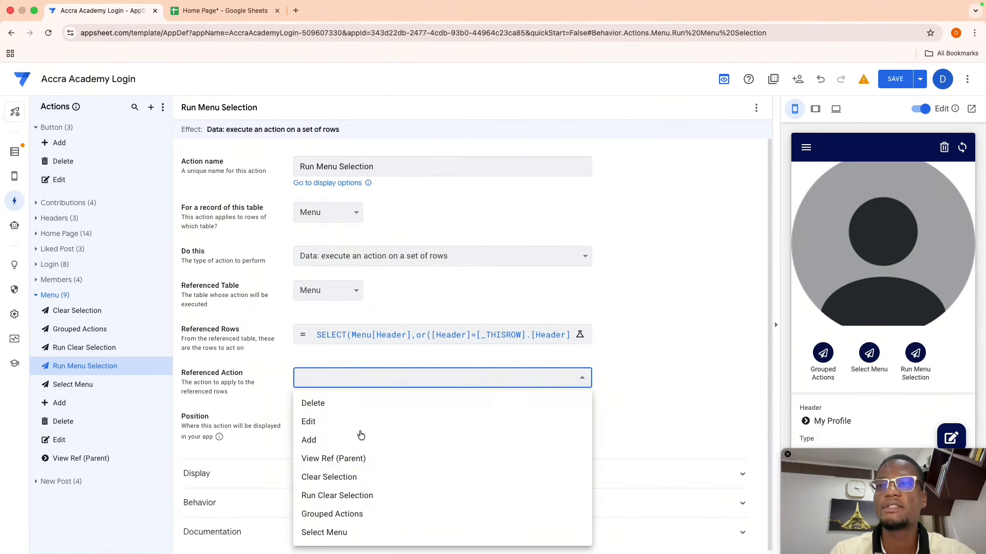
pyautogui.click(333, 533)
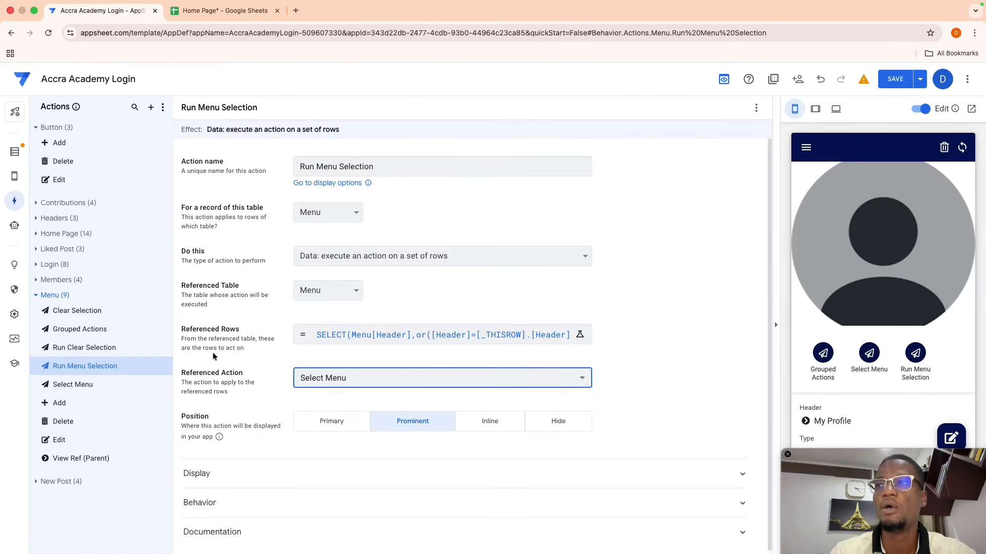
pyautogui.click(99, 333)
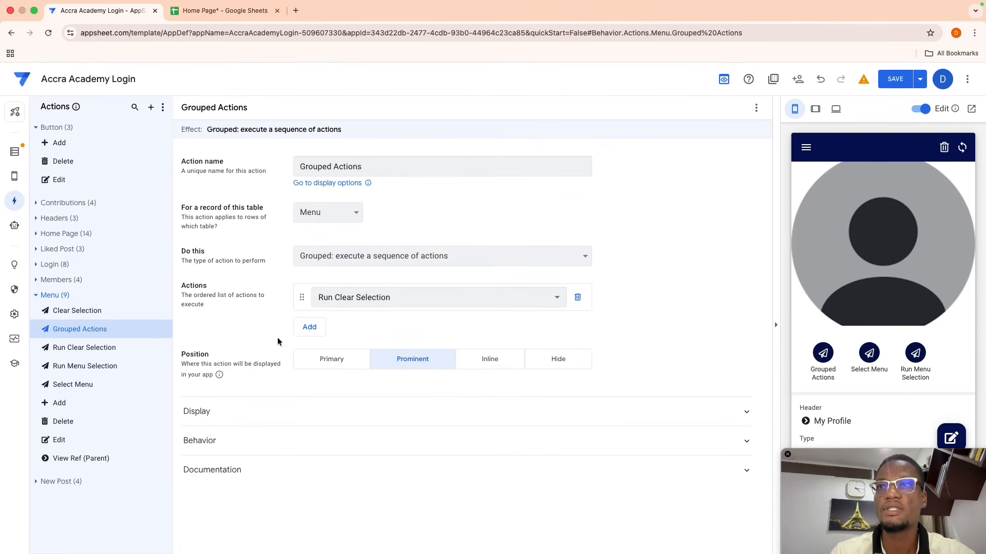
# - Add Run Menu Selection as the second step of Grouped Actions
pyautogui.click(308, 326)
pyautogui.click(335, 331)
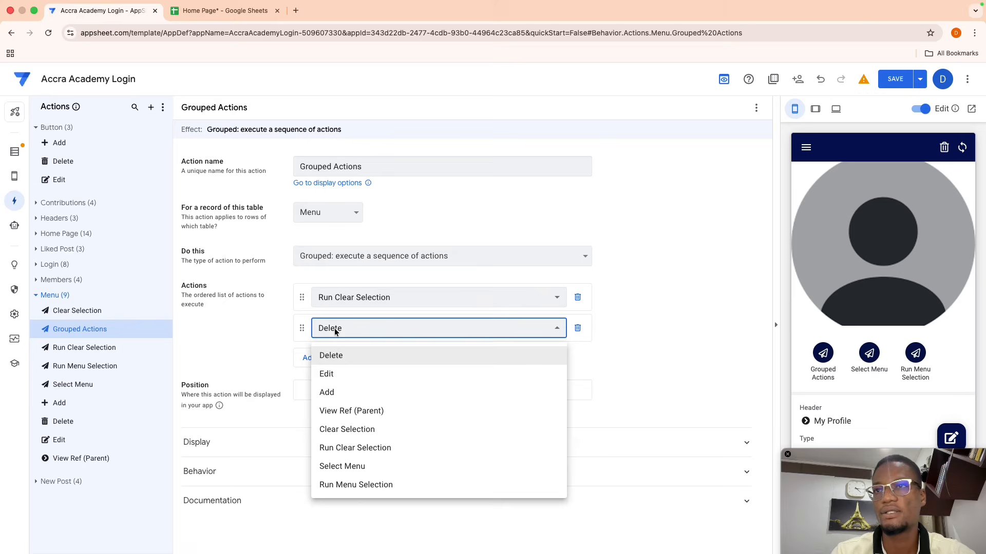
pyautogui.click(377, 486)
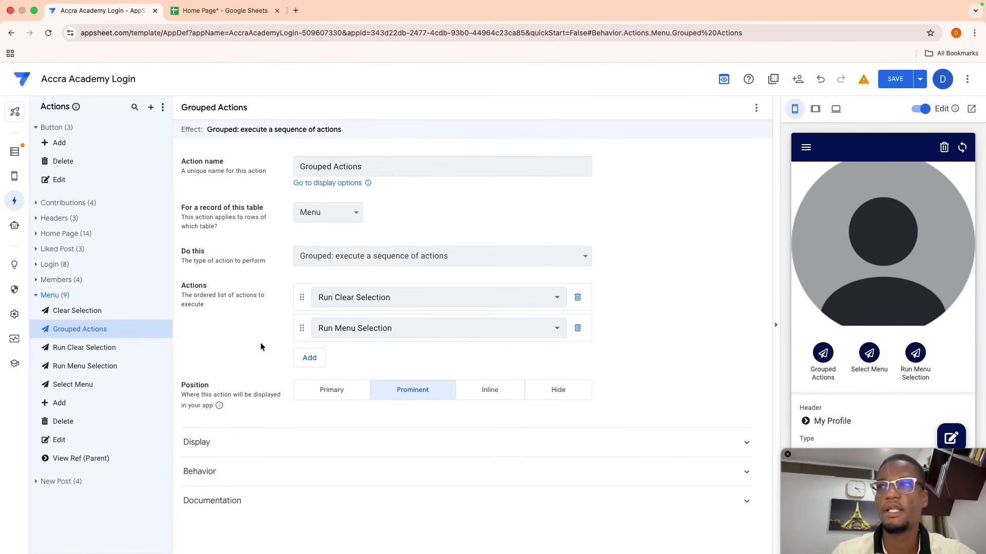
pyautogui.click(136, 348)
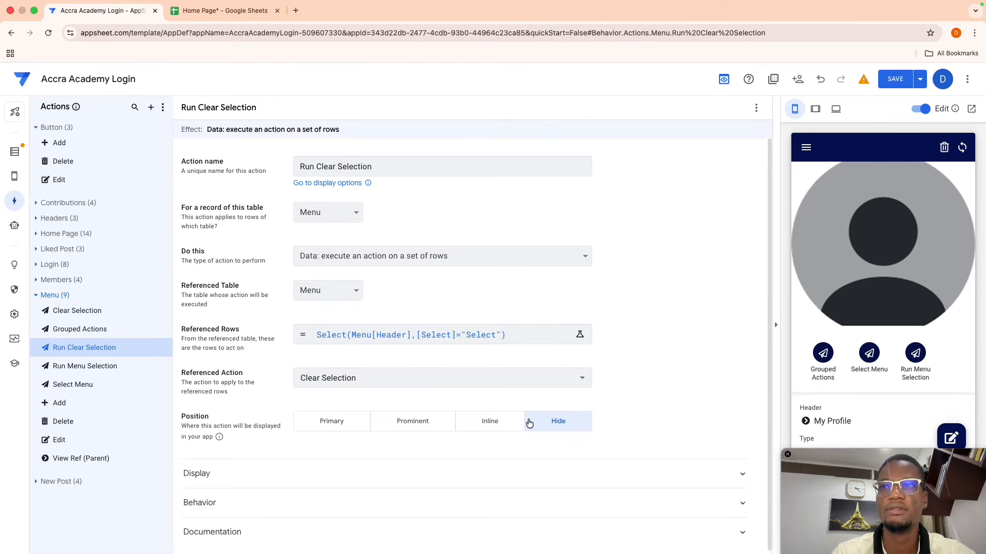
# - Hide the Run Menu Selection and Select Menu action buttons
pyautogui.click(87, 368)
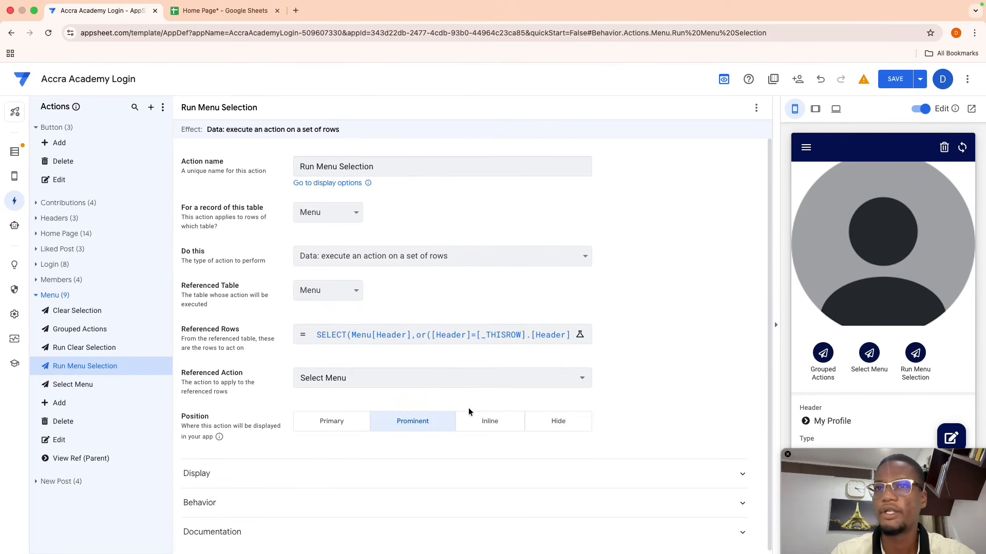
pyautogui.click(550, 429)
pyautogui.click(90, 386)
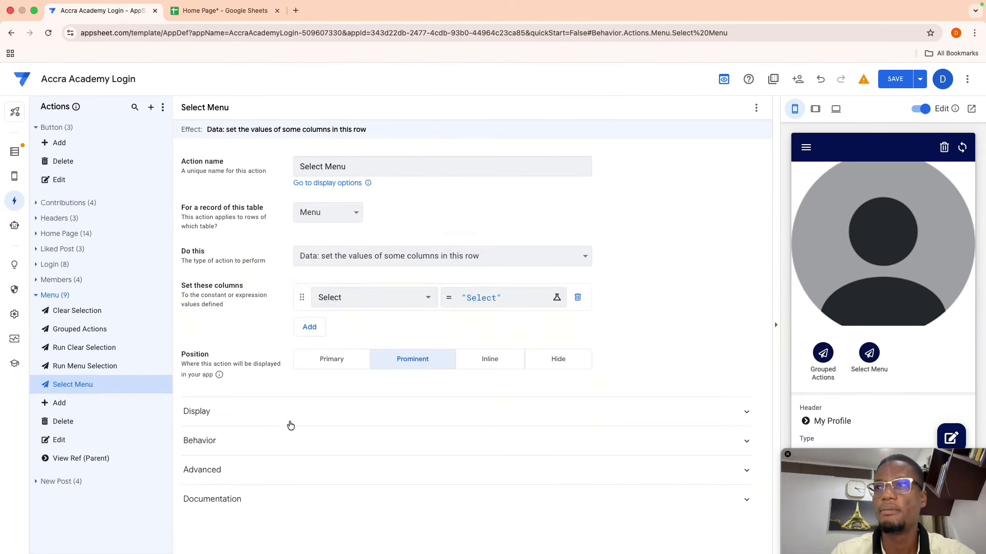
pyautogui.click(569, 360)
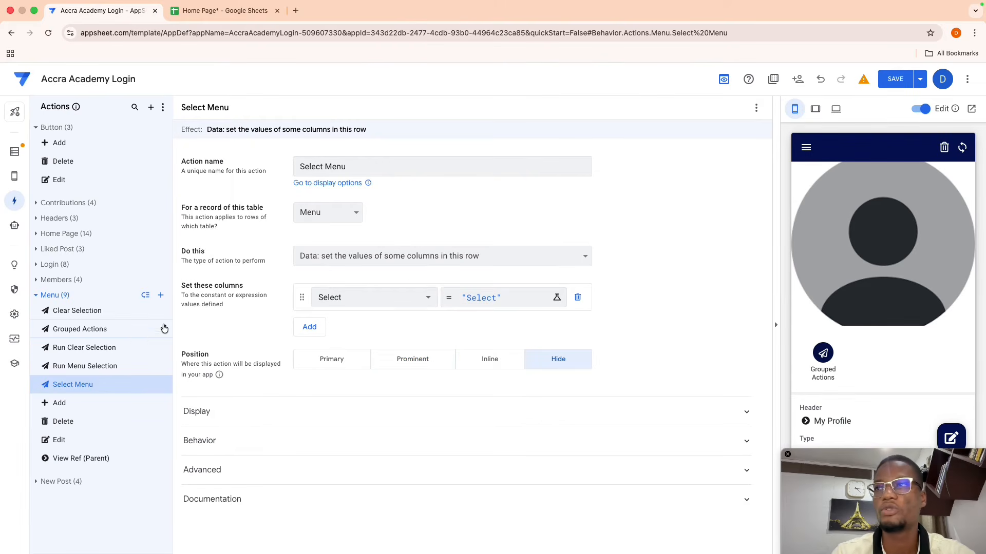
pyautogui.click(125, 330)
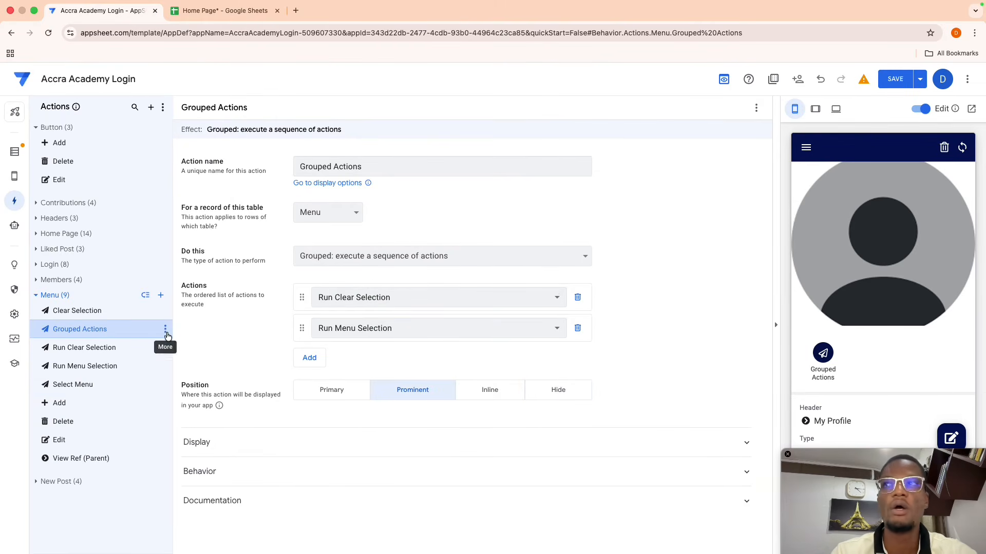
pyautogui.moveTo(14, 177)
pyautogui.click(46, 172)
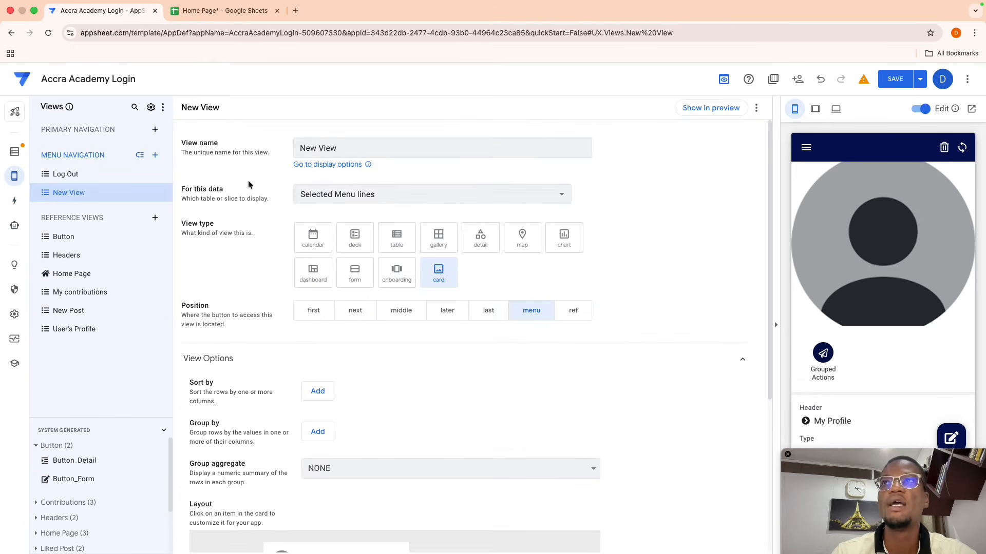
# - Preview the New View, save the app, and check the Menu sheet's Select column
pyautogui.click(704, 110)
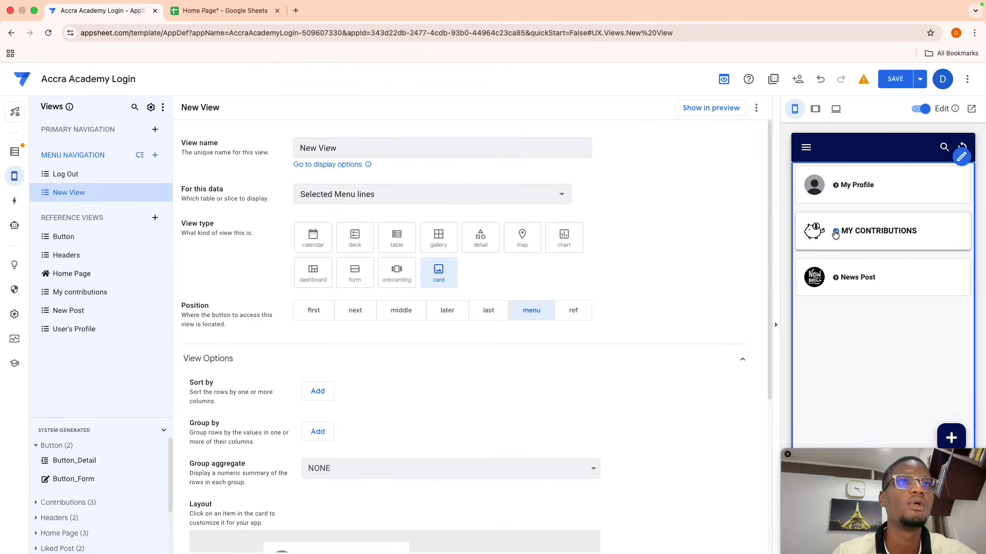
pyautogui.click(891, 83)
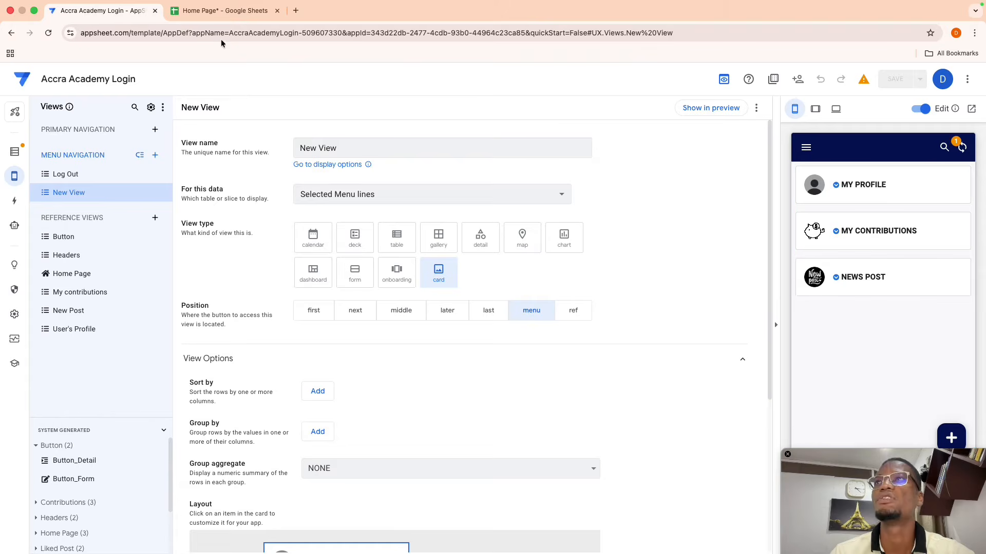
pyautogui.click(197, 16)
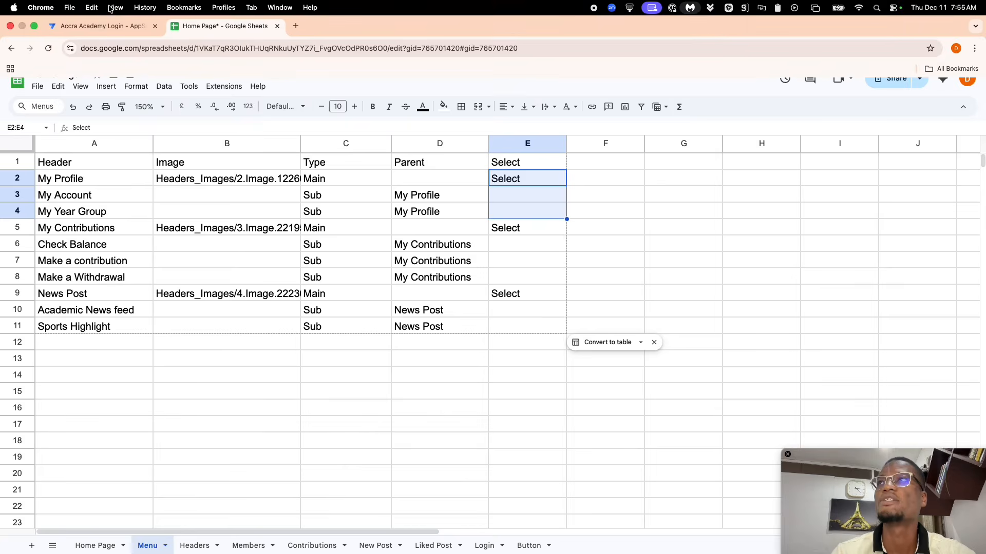
pyautogui.click(101, 19)
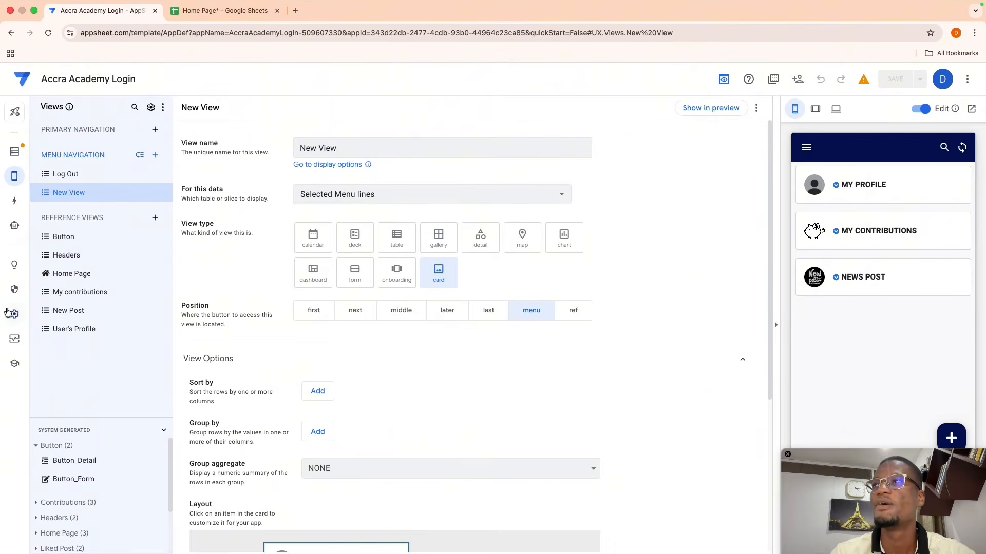
# - Change Run Menu Selection's Referenced Rows so the final [Parent] becomes [Header], and save
pyautogui.click(14, 200)
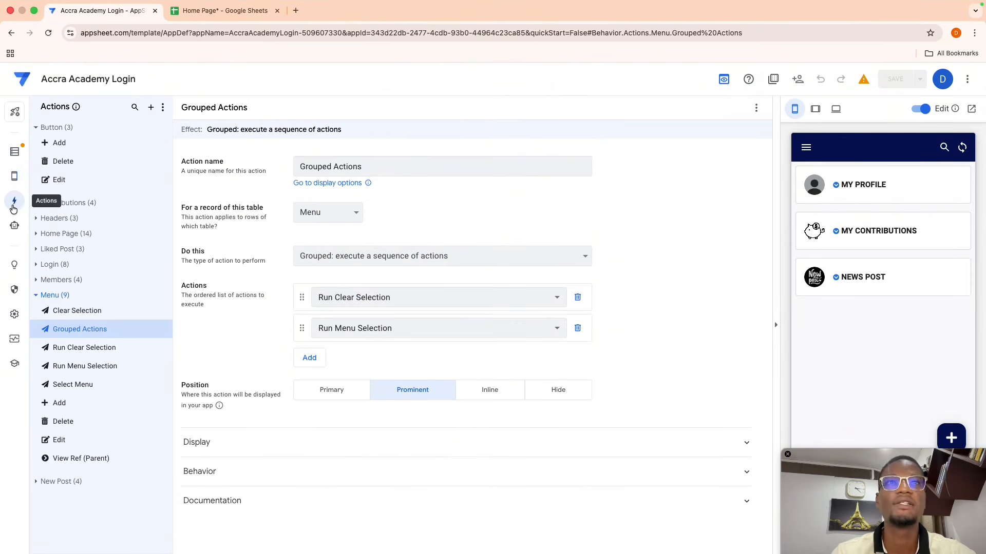
pyautogui.click(83, 384)
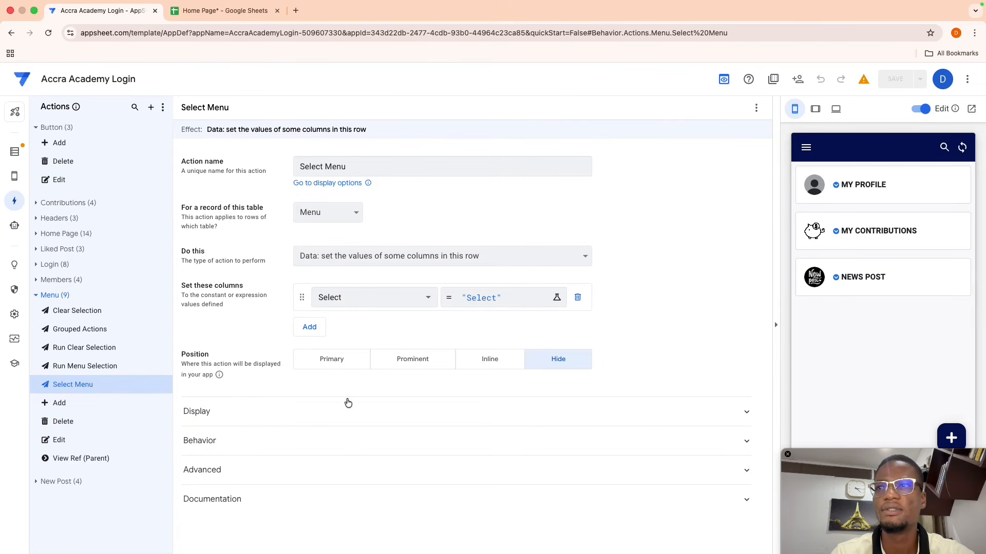
pyautogui.click(113, 366)
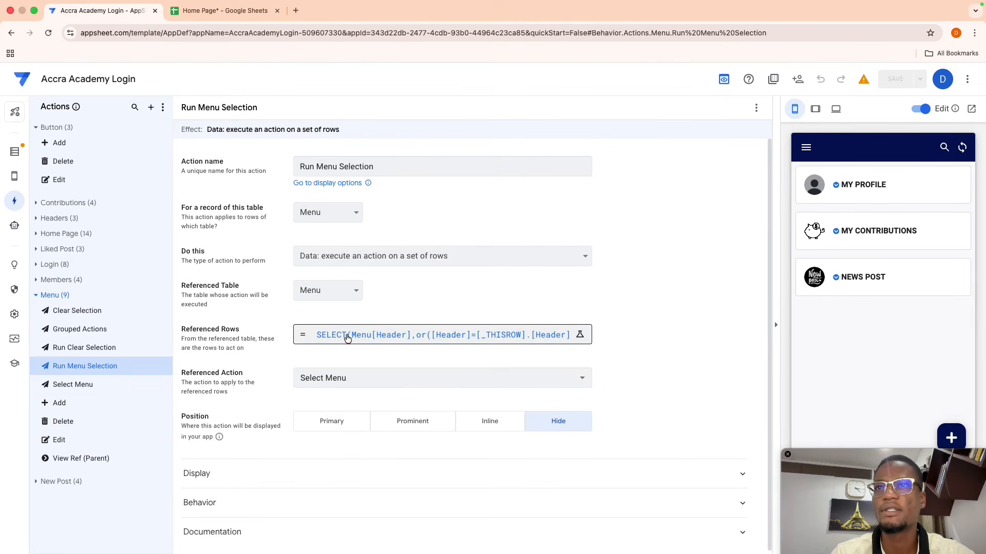
pyautogui.click(348, 336)
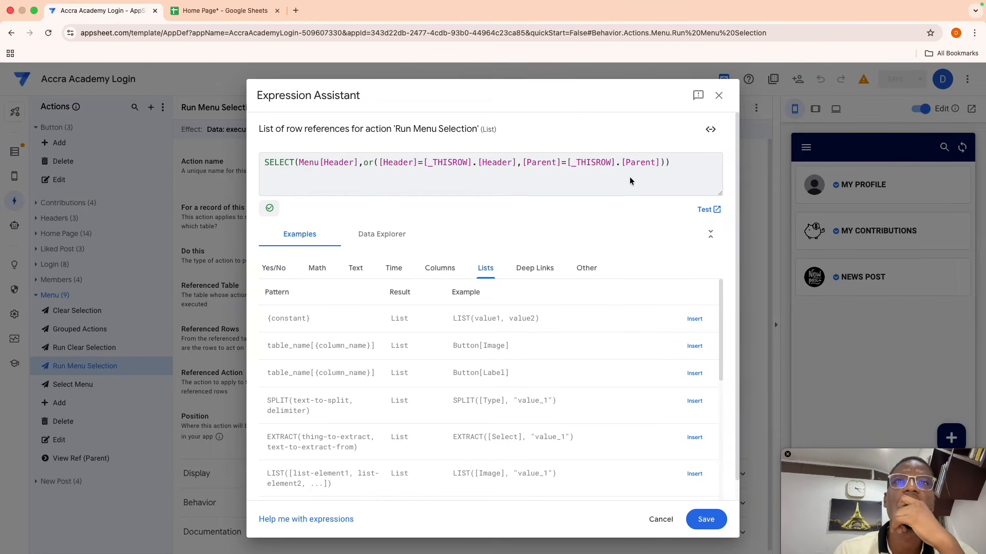
pyautogui.click(656, 164)
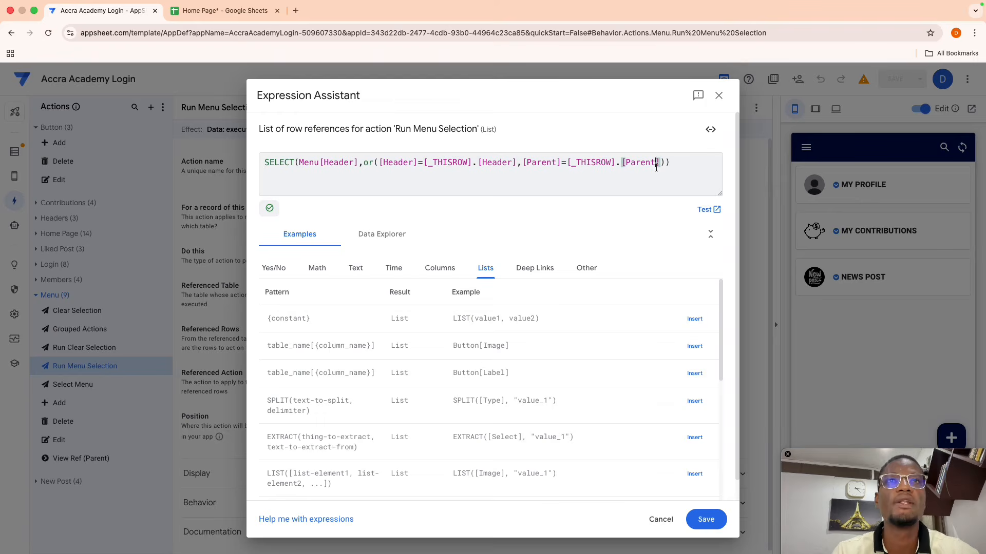
pyautogui.press('BackSpace')
pyautogui.press('BackSpace')
pyautogui.press('BackSpace')
pyautogui.press('BackSpace')
pyautogui.press('BackSpace')
pyautogui.press('BackSpace')
pyautogui.write('Head')
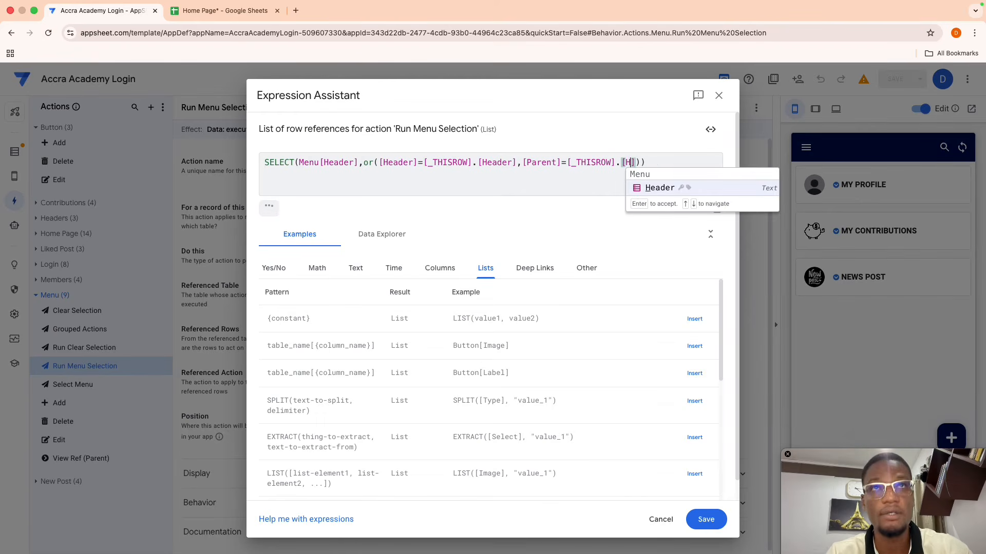
pyautogui.press('Return')
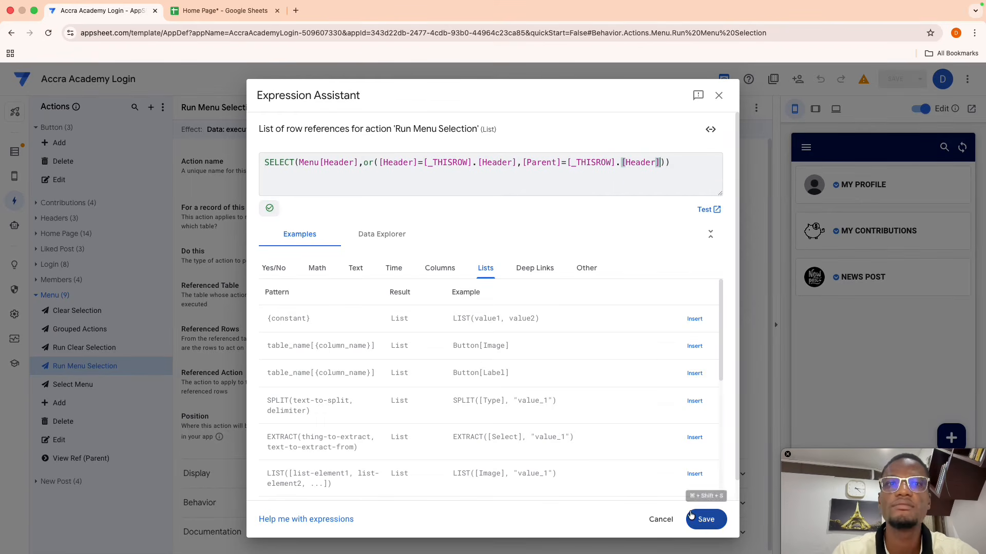
pyautogui.click(703, 519)
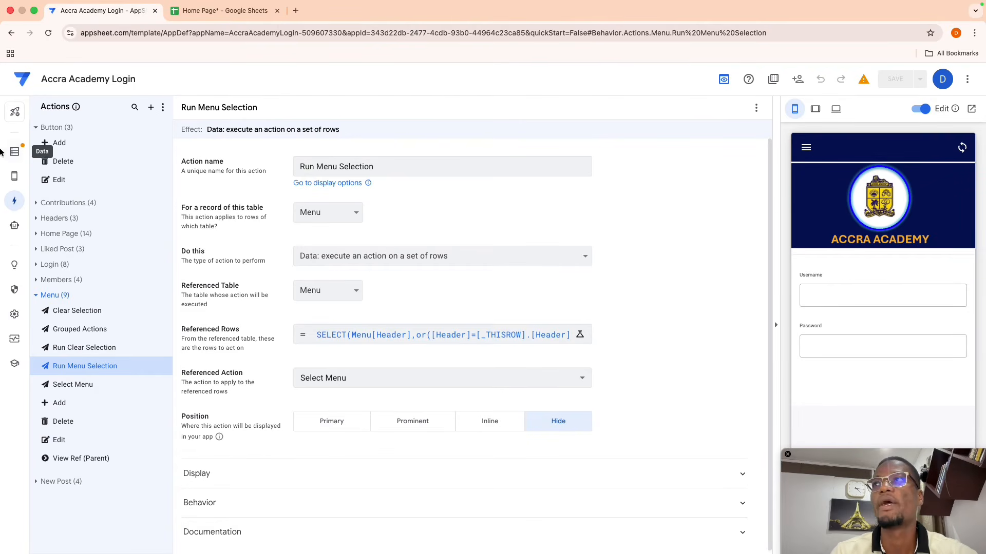
pyautogui.moveTo(14, 176)
pyautogui.click(49, 175)
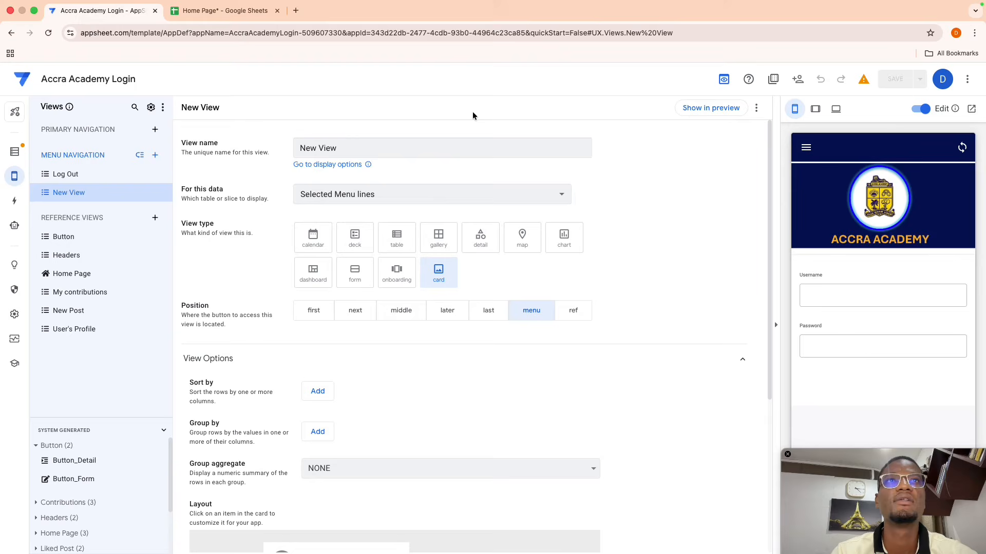
# - In the preview, expand MY PROFILE, MY CONTRIBUTIONS and NEWS POST, ending on My Contributions
pyautogui.click(711, 108)
pyautogui.click(855, 197)
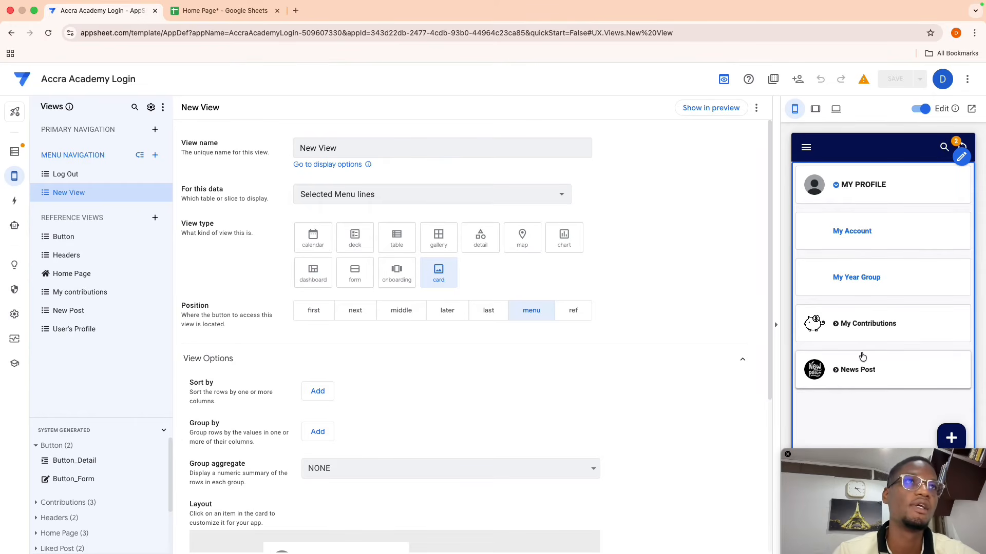
pyautogui.click(840, 329)
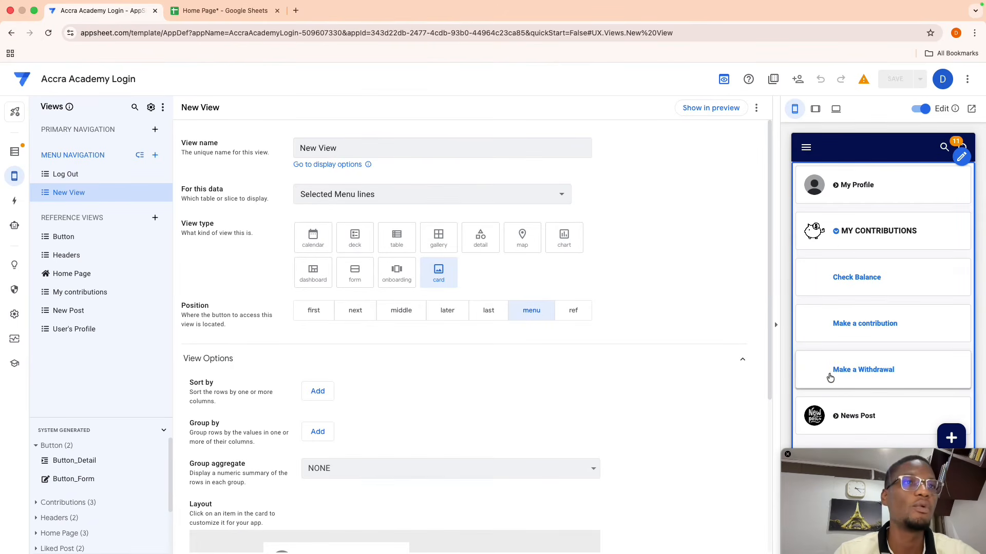
pyautogui.scroll(-1, 837, 339)
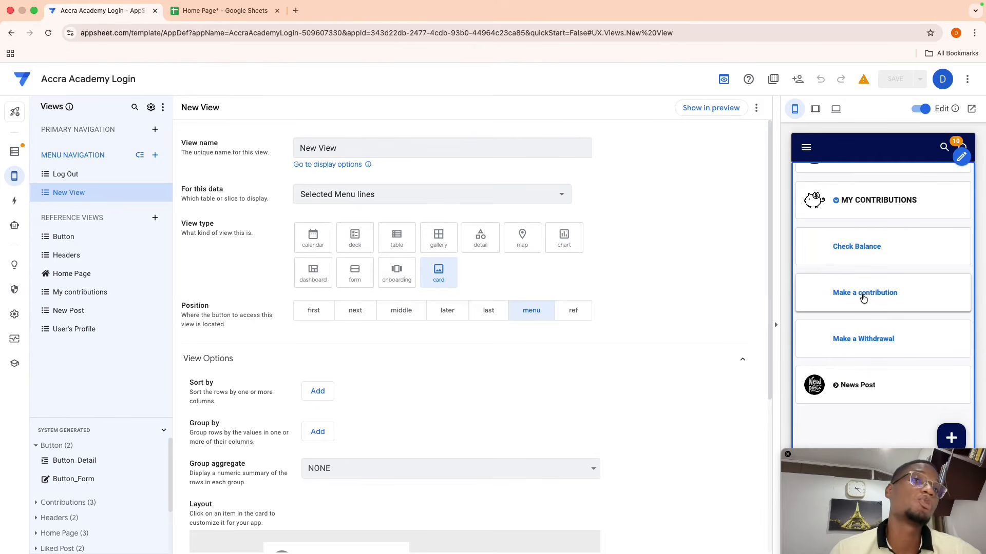
pyautogui.click(845, 389)
pyautogui.scroll(1, 841, 387)
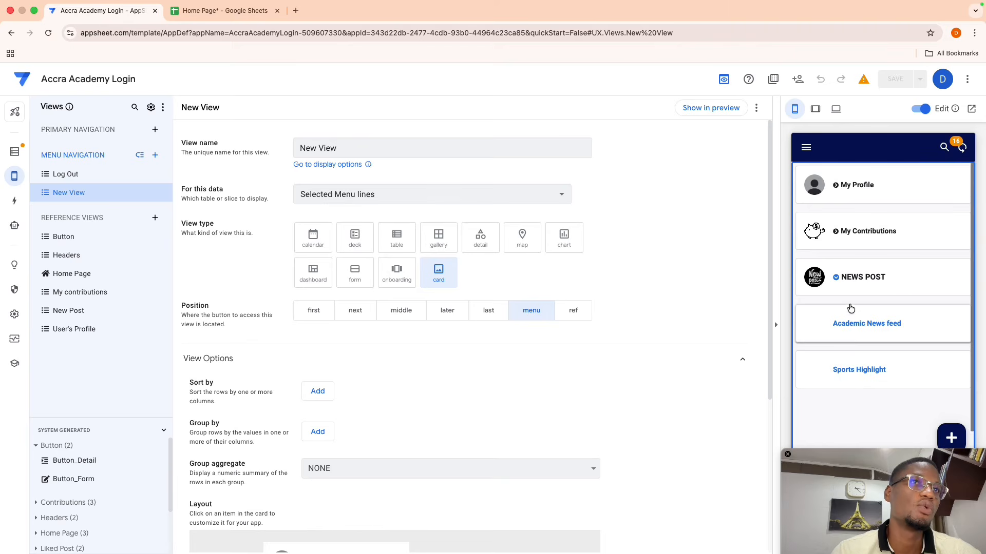
pyautogui.click(836, 239)
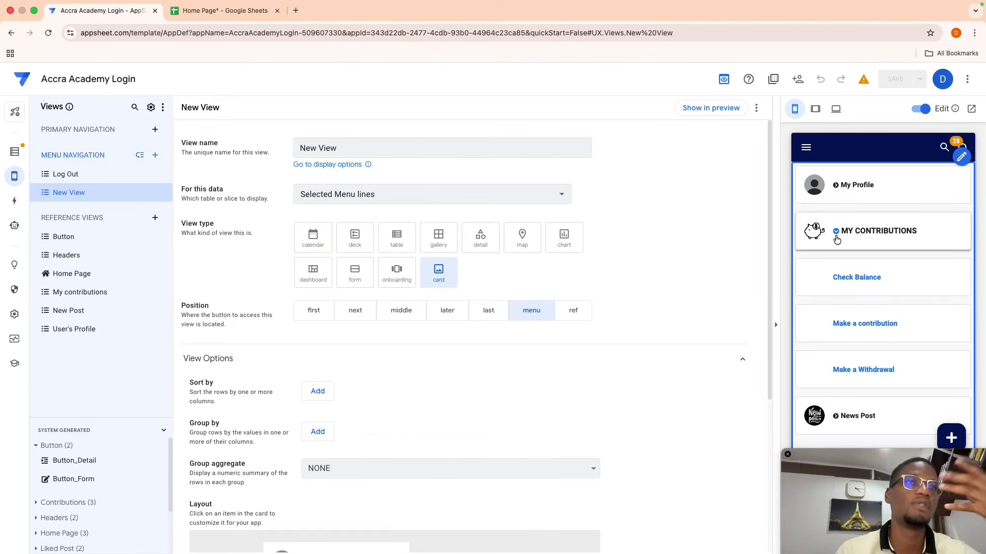
pyautogui.scroll(-1, 825, 331)
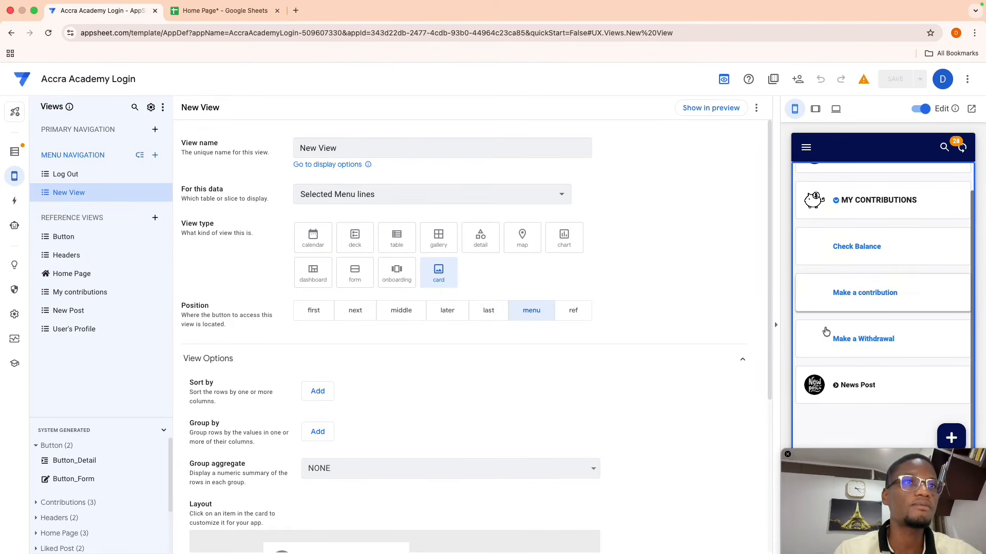
pyautogui.scroll(1, 826, 331)
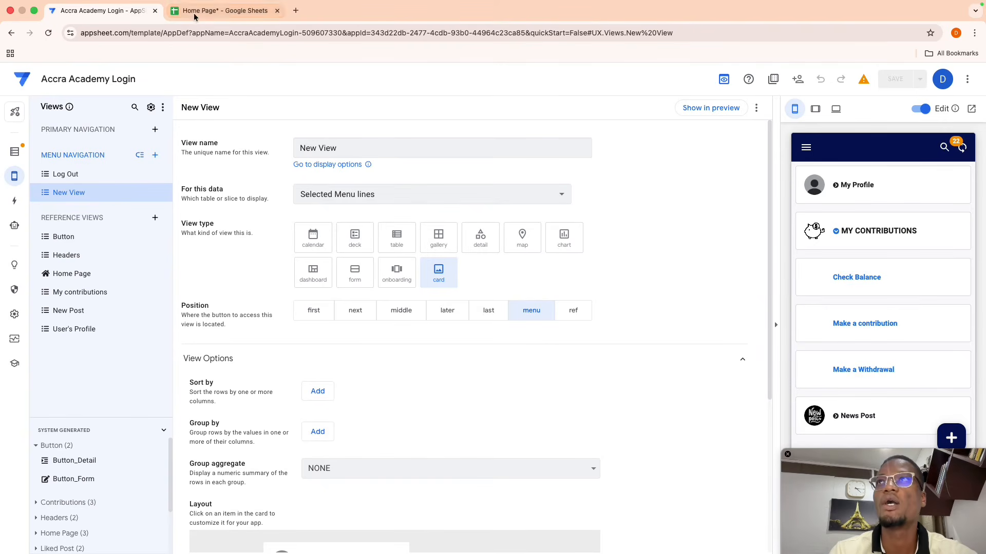
# - Add a 'View Destination' header in F1 of the Menu sheet and widen column F
pyautogui.click(221, 10)
pyautogui.click(591, 164)
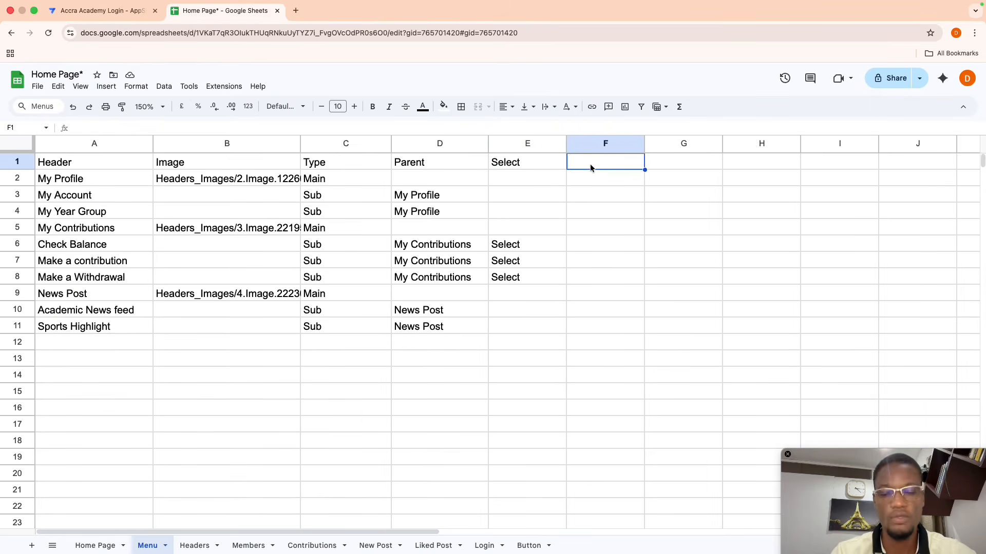
pyautogui.write('View Dest')
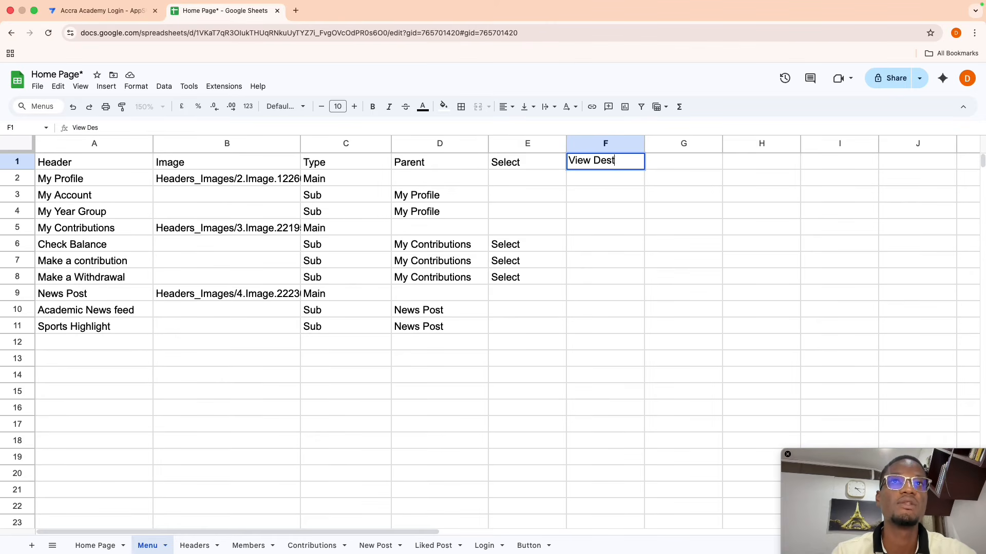
pyautogui.write('ination')
pyautogui.press('Return')
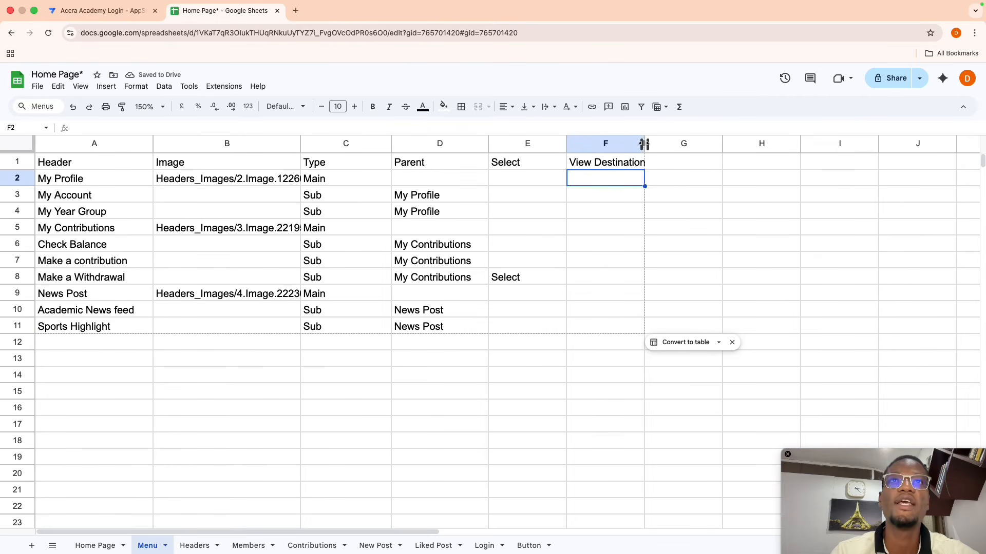
pyautogui.moveTo(643, 144); pyautogui.dragTo(658, 144)
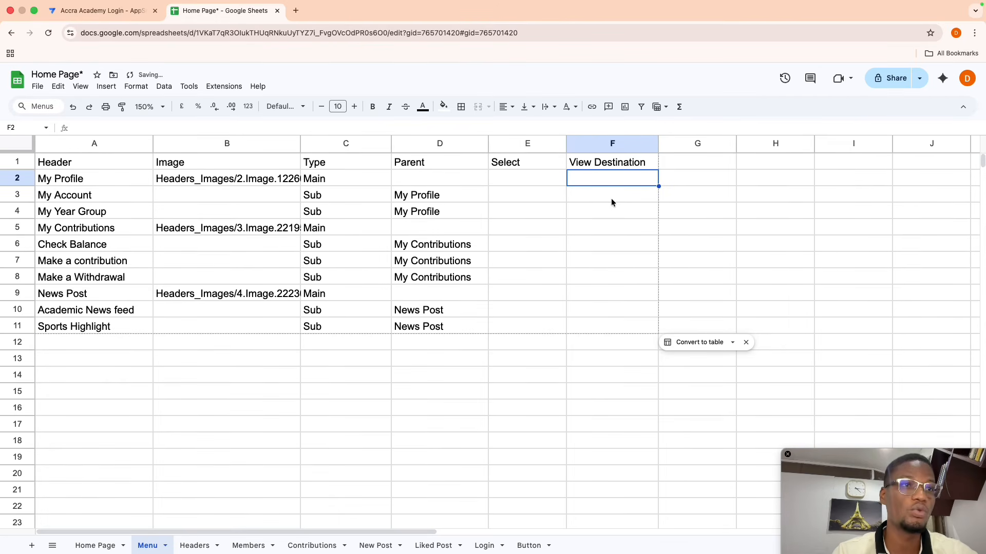
pyautogui.click(99, 14)
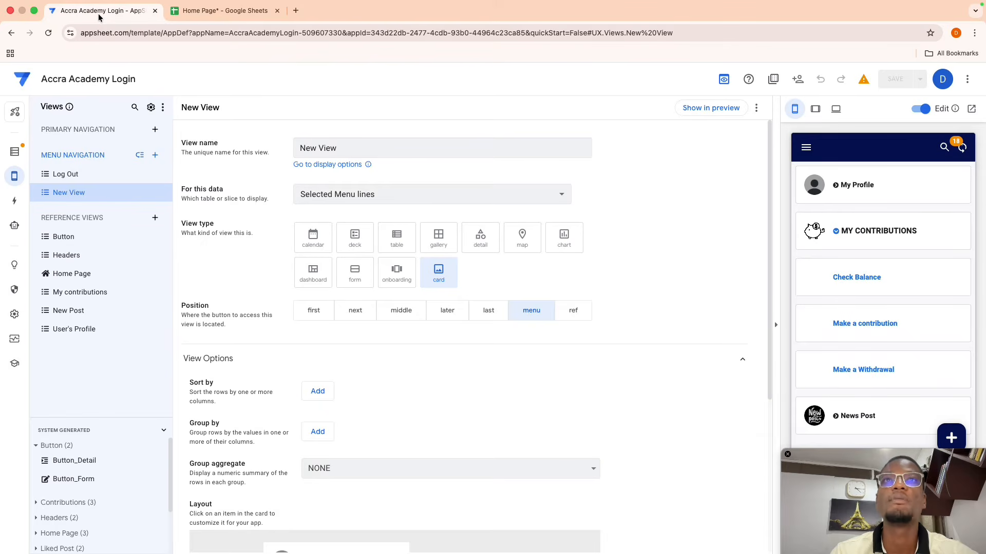
# - Regenerate the Menu table's columns to pick up the new View Destination column
pyautogui.click(14, 152)
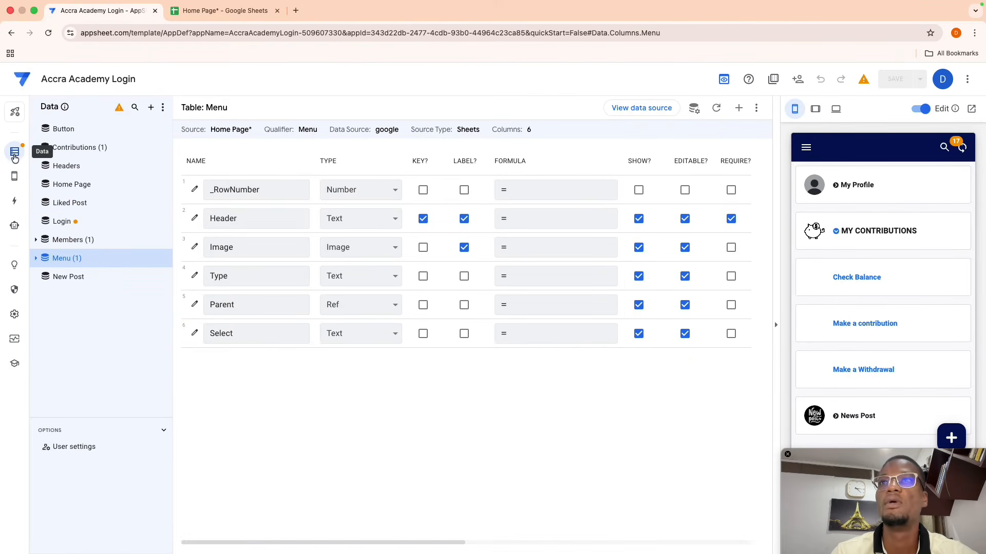
pyautogui.click(716, 109)
pyautogui.click(625, 163)
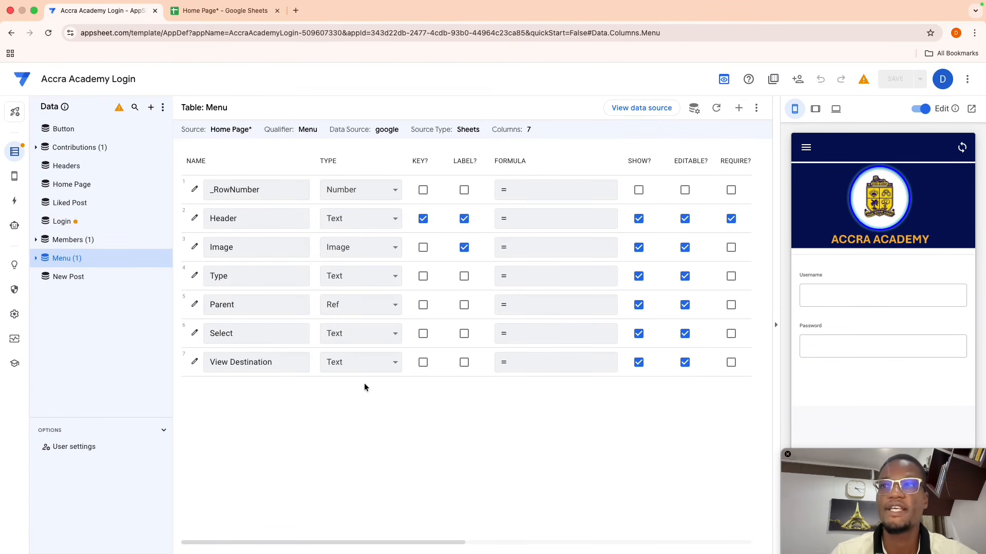
# - Create a Menu action 'Go to View' that navigates to LINKTOVIEW([view destination])
pyautogui.click(16, 204)
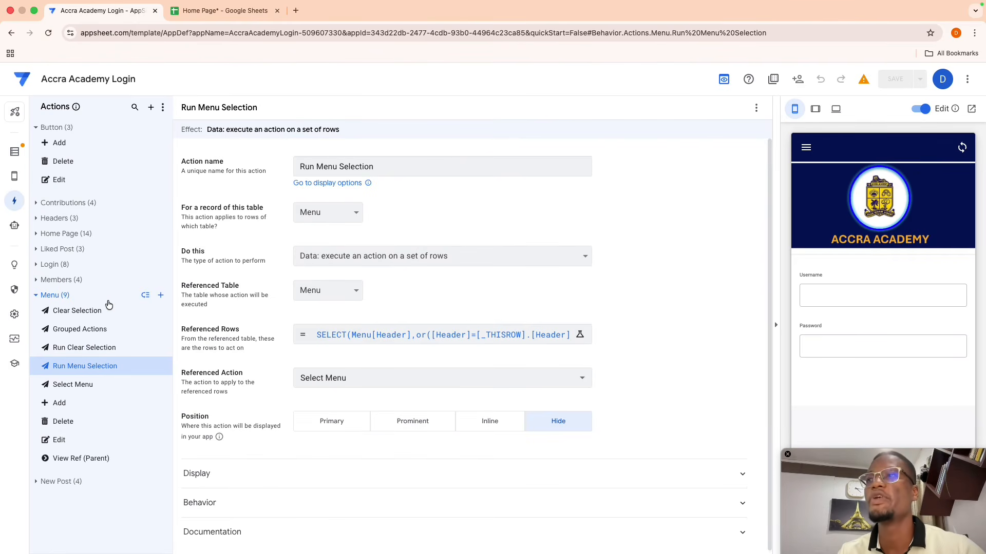
pyautogui.click(161, 295)
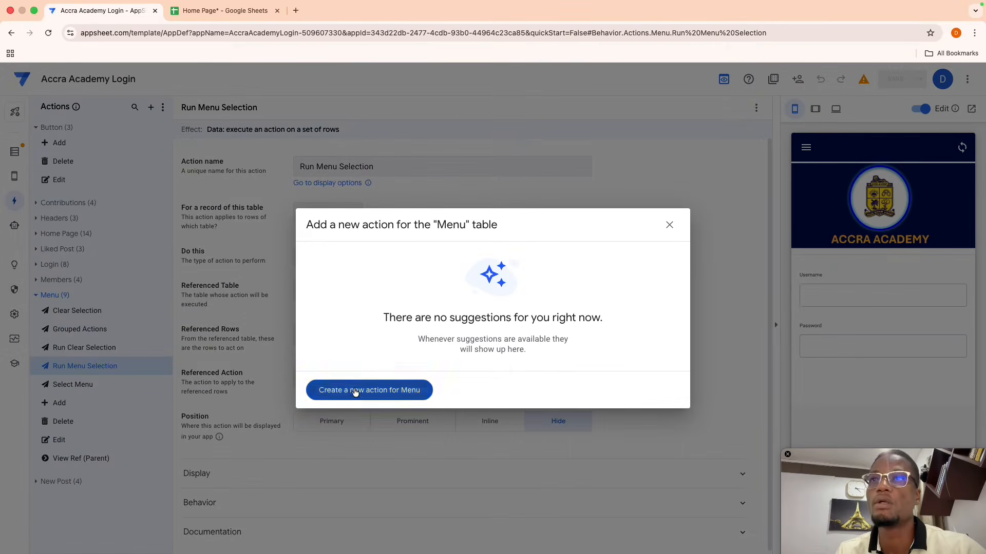
pyautogui.click(355, 393)
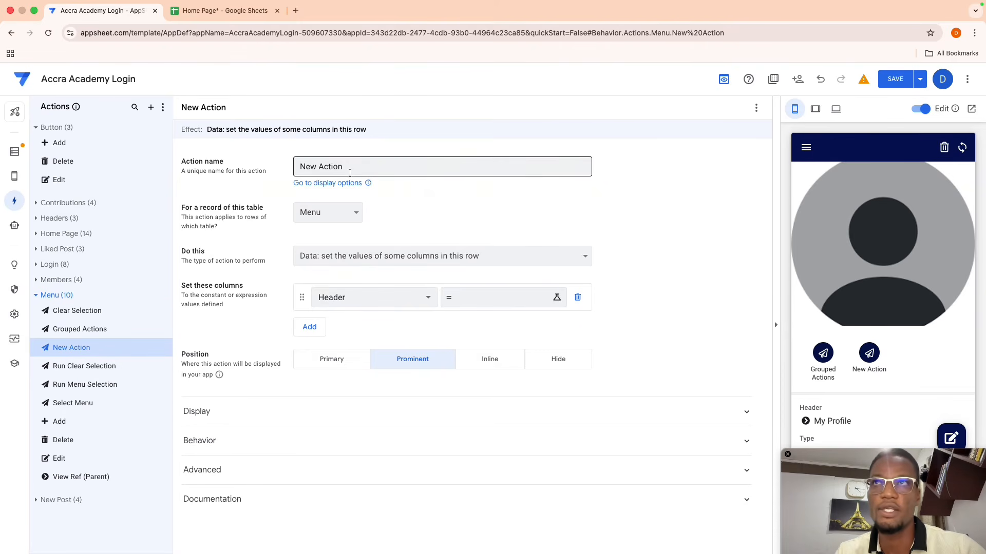
pyautogui.moveTo(349, 173); pyautogui.dragTo(220, 124)
pyautogui.press('BackSpace')
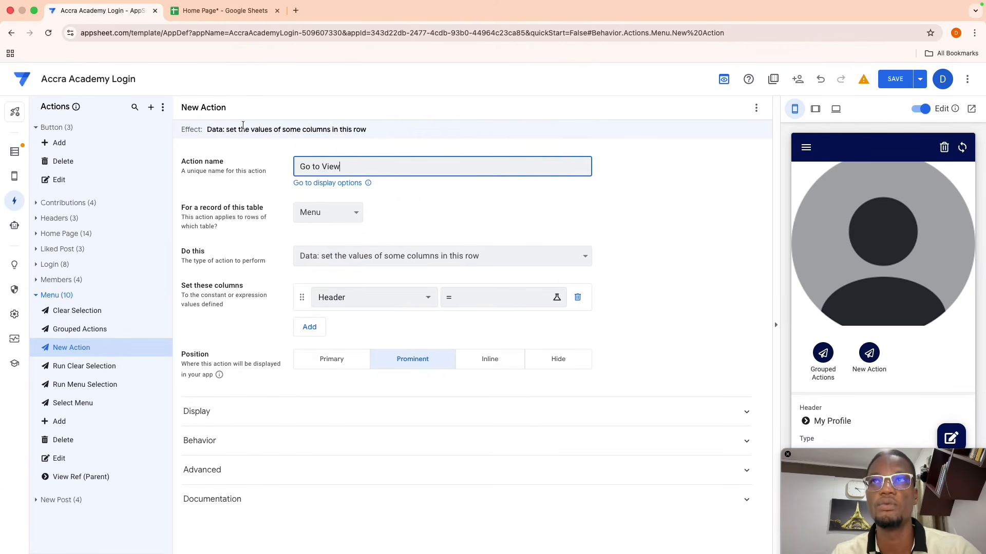
pyautogui.click(661, 208)
pyautogui.click(462, 260)
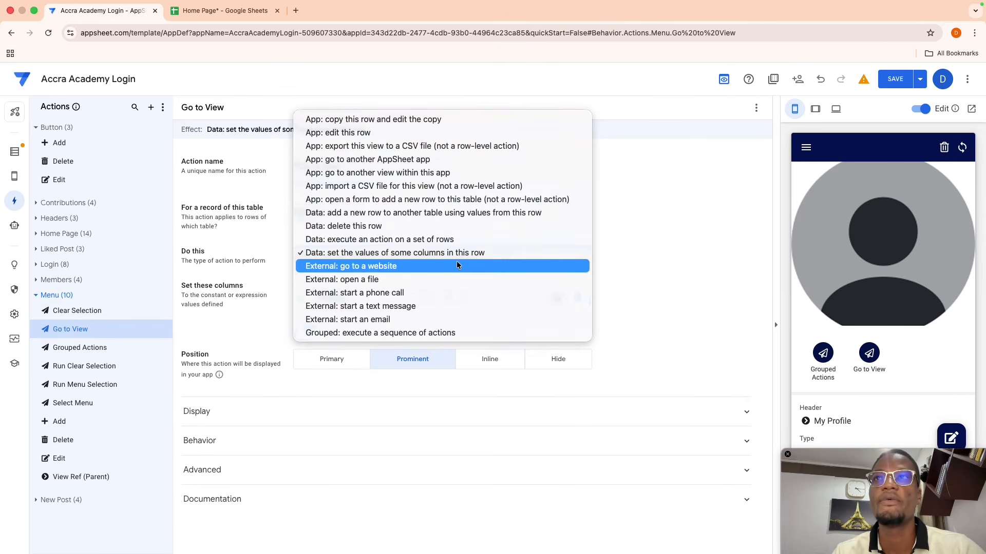
pyautogui.click(368, 173)
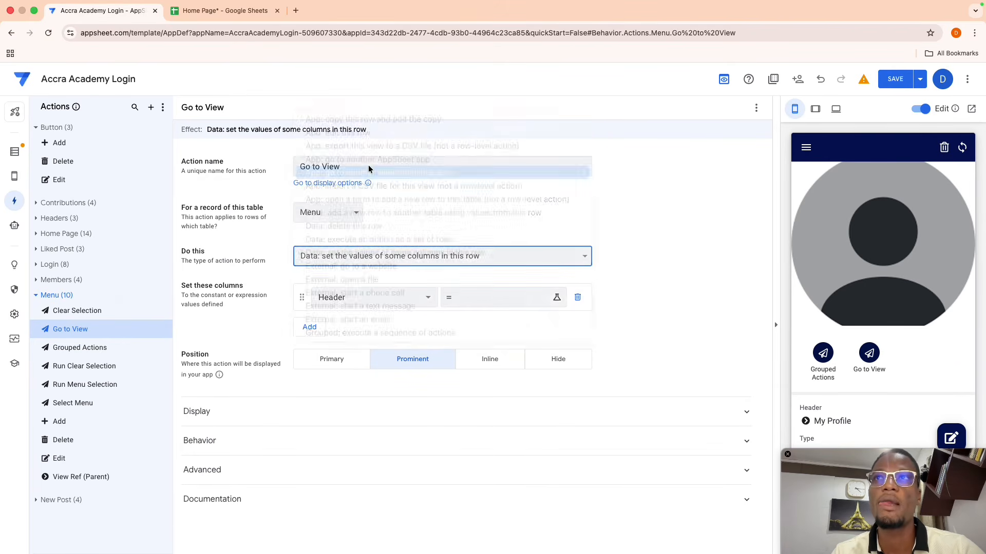
pyautogui.click(374, 291)
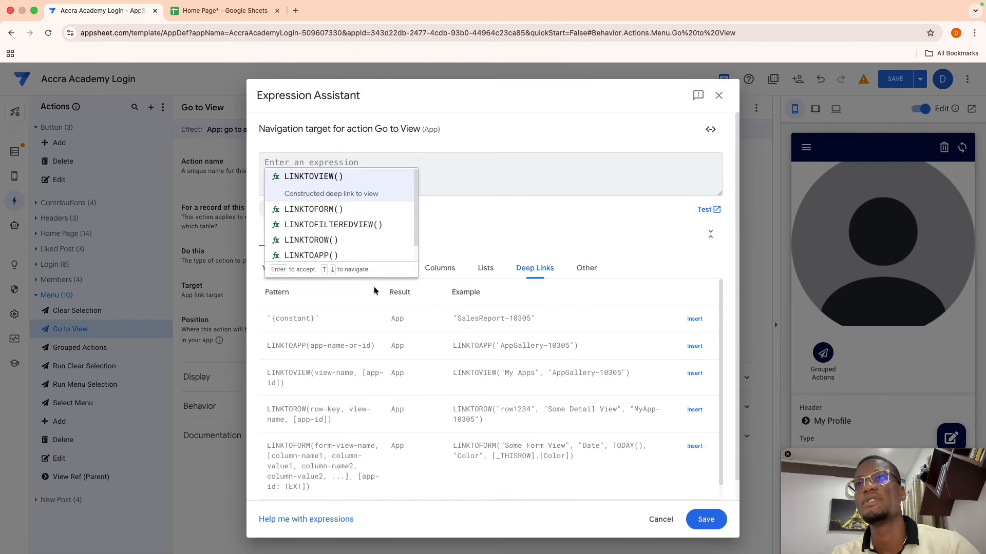
pyautogui.press('Return')
pyautogui.write('[view')
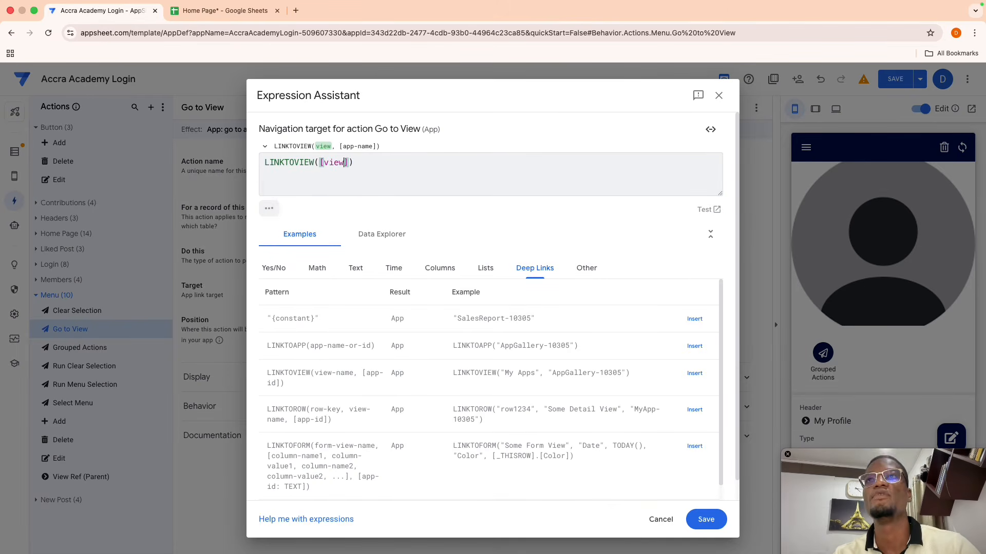
pyautogui.write(' des')
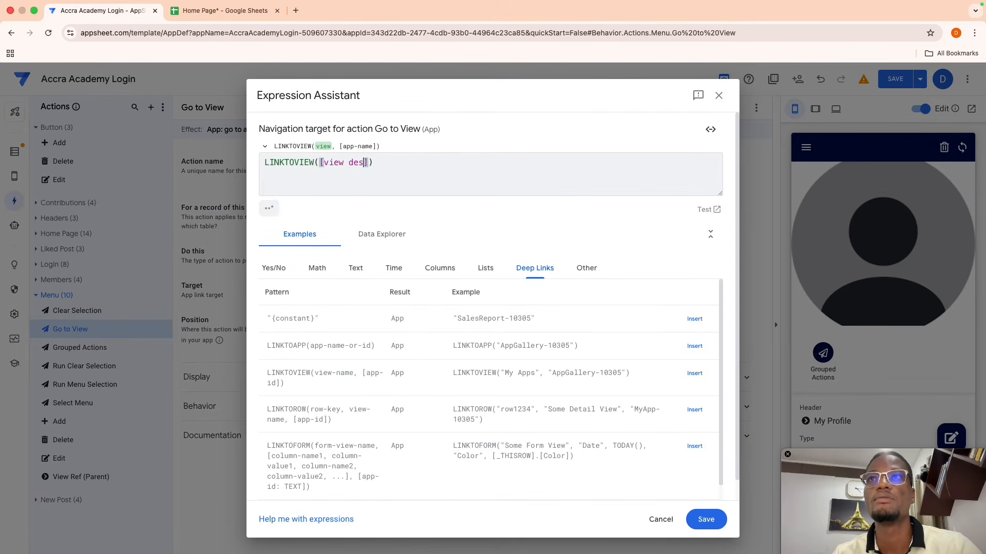
pyautogui.write('tination')
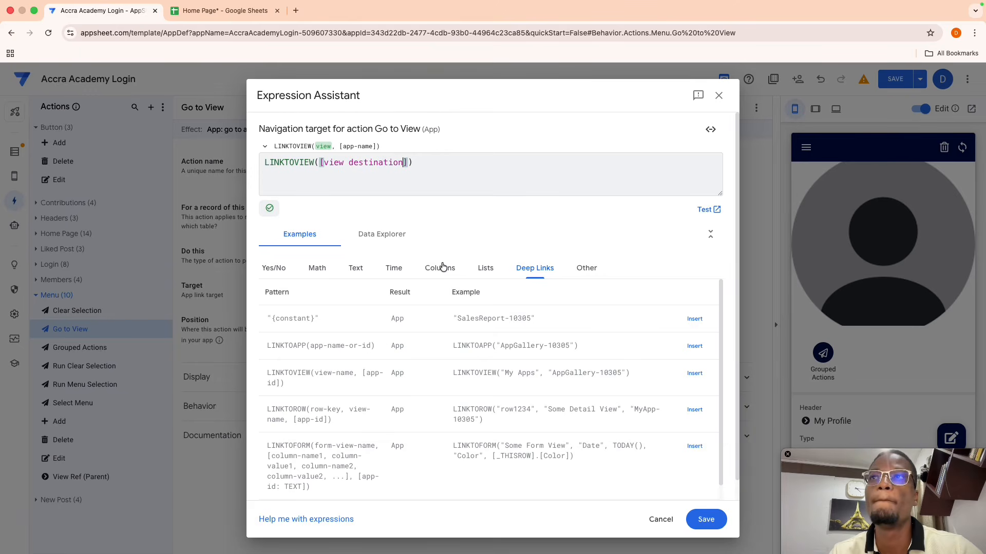
pyautogui.click(698, 526)
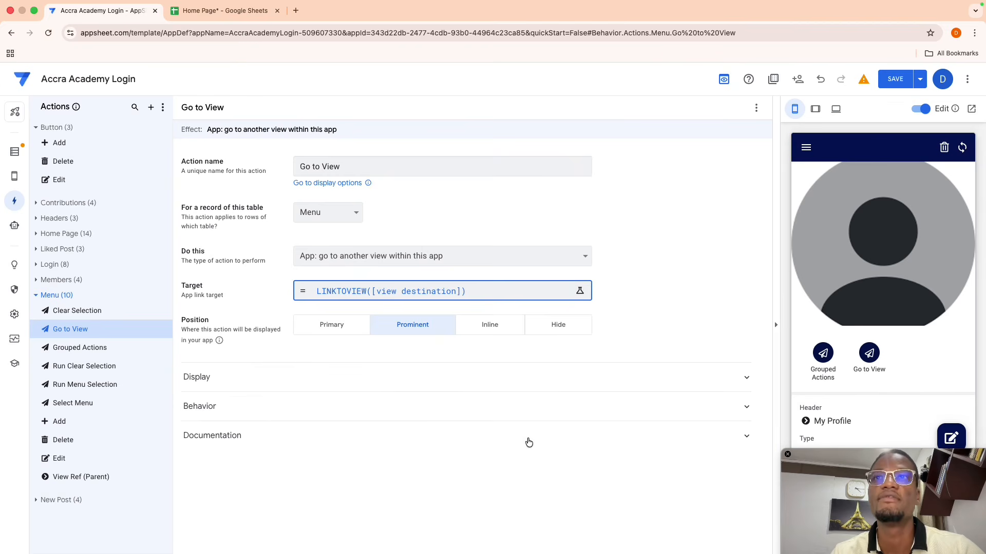
# - Show Go to View only when [View Destination]<>"" and save the app
pyautogui.click(291, 404)
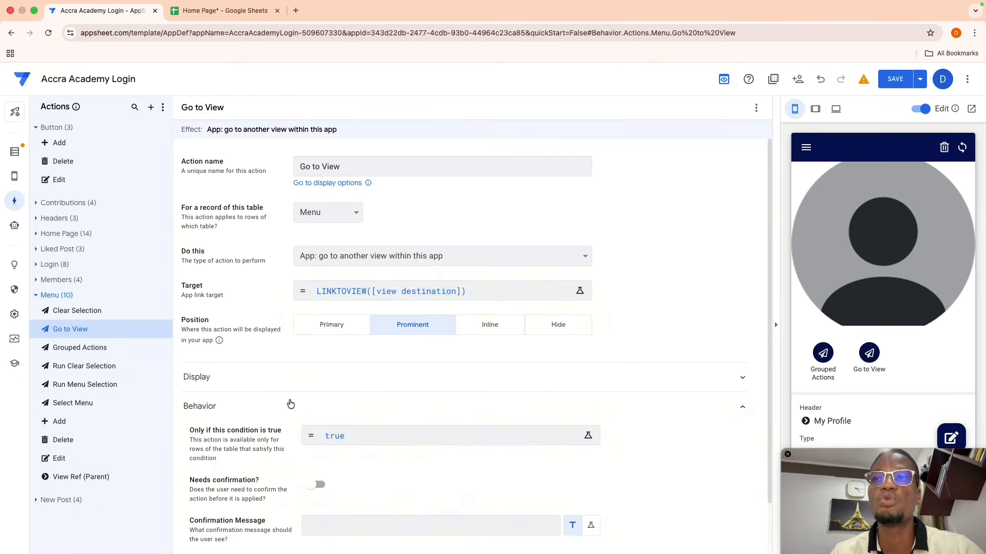
pyautogui.click(354, 434)
pyautogui.hotkey('ctrl', 'a')
pyautogui.press('BackSpace')
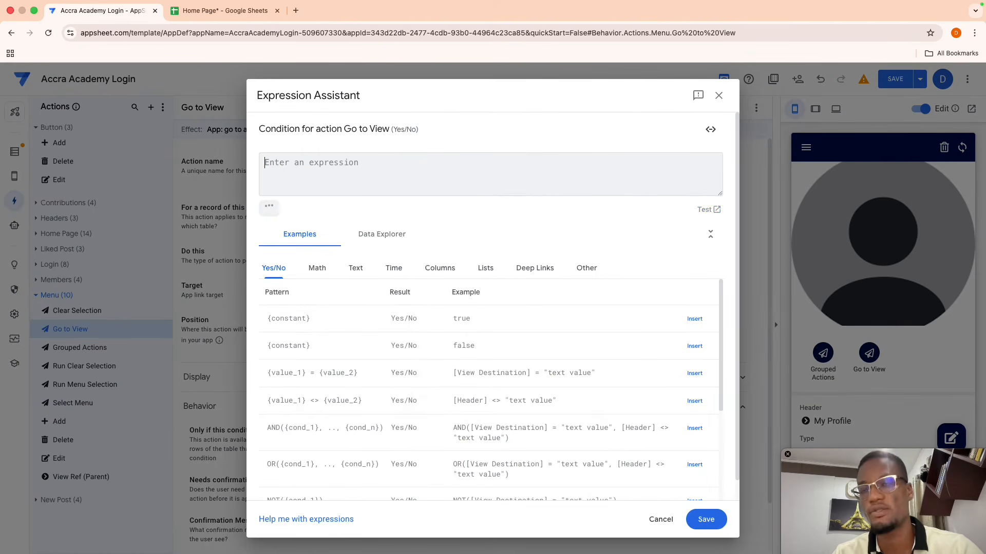
pyautogui.write('[vi')
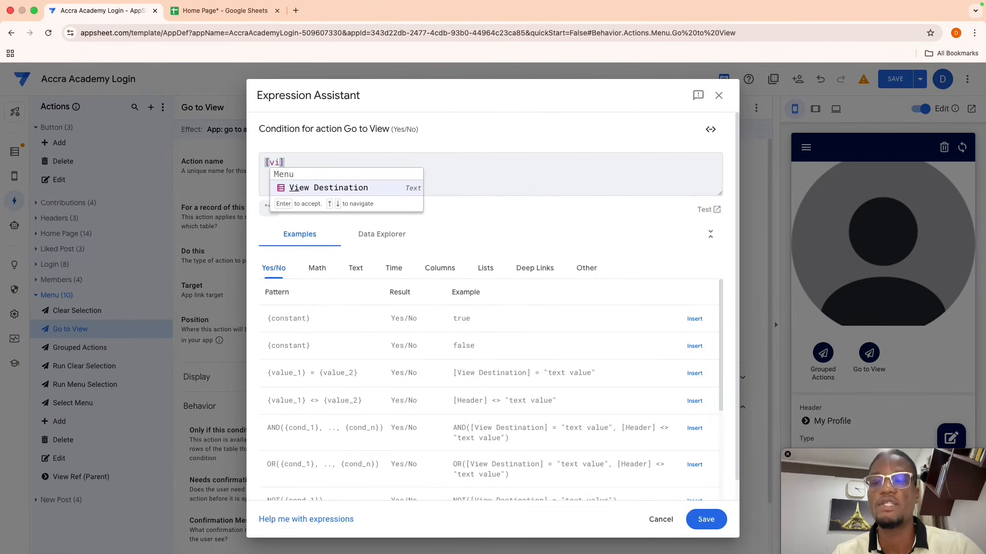
pyautogui.press('Return')
pyautogui.write('<>')
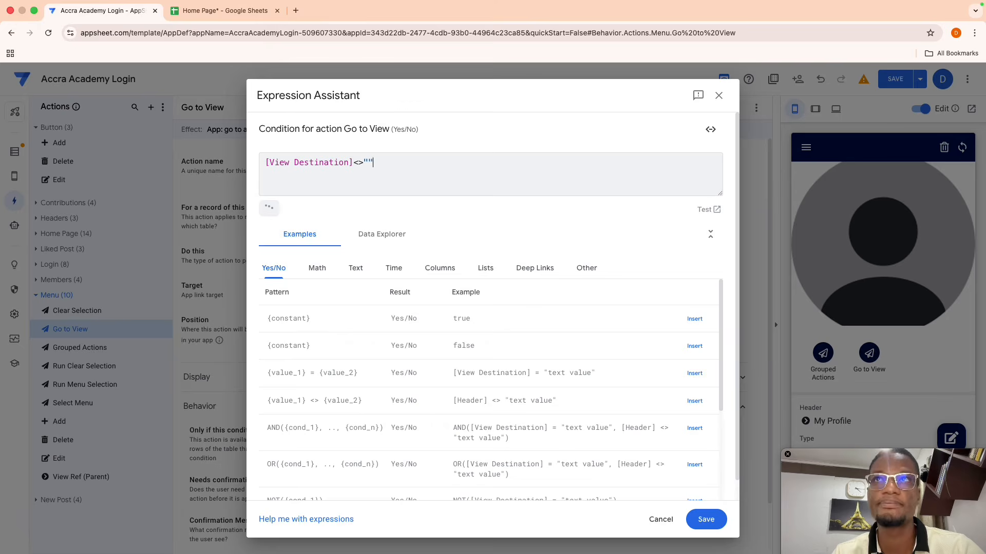
pyautogui.click(707, 519)
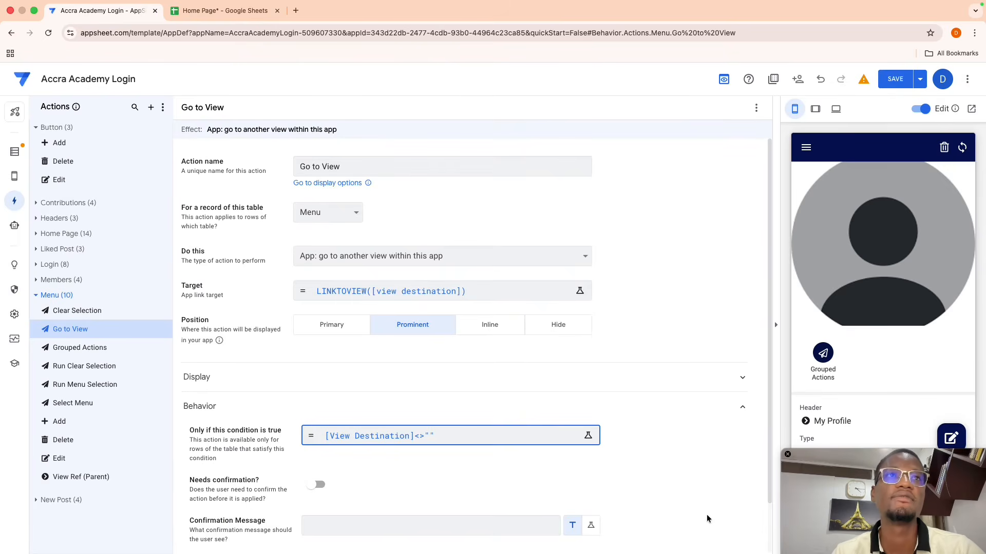
pyautogui.click(895, 82)
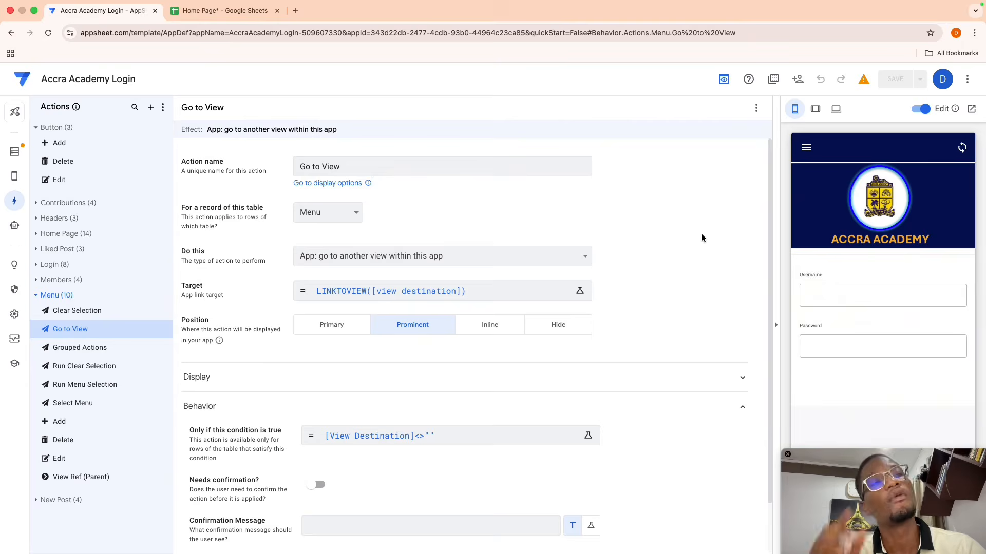
pyautogui.click(14, 176)
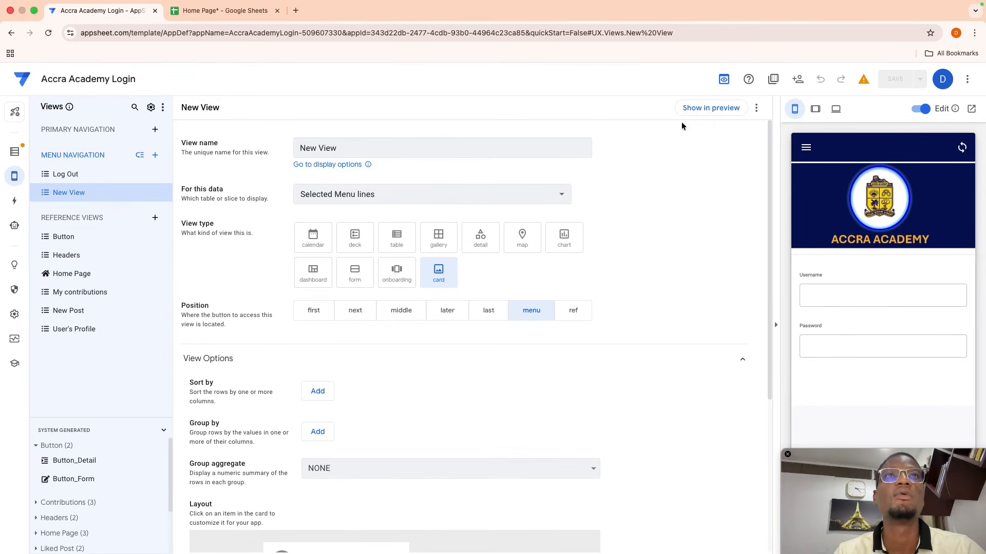
# - Preview the New View menu, expanding My Contributions and tapping Check Balance
pyautogui.click(700, 109)
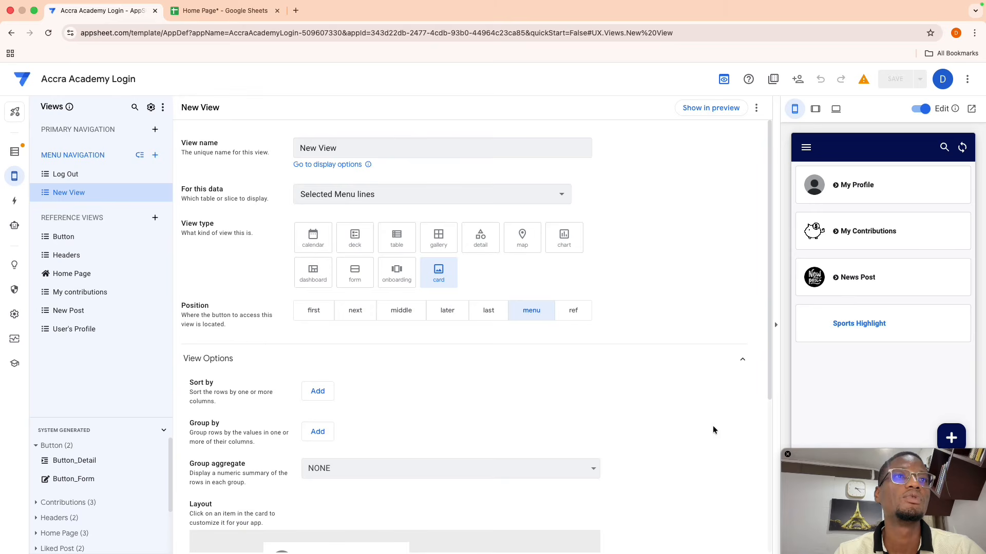
pyautogui.click(836, 235)
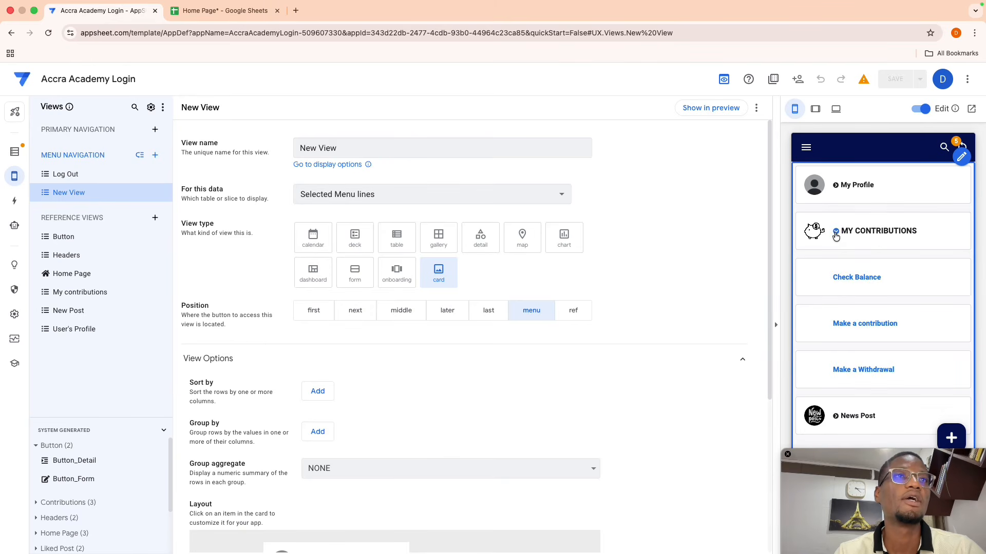
pyautogui.click(852, 275)
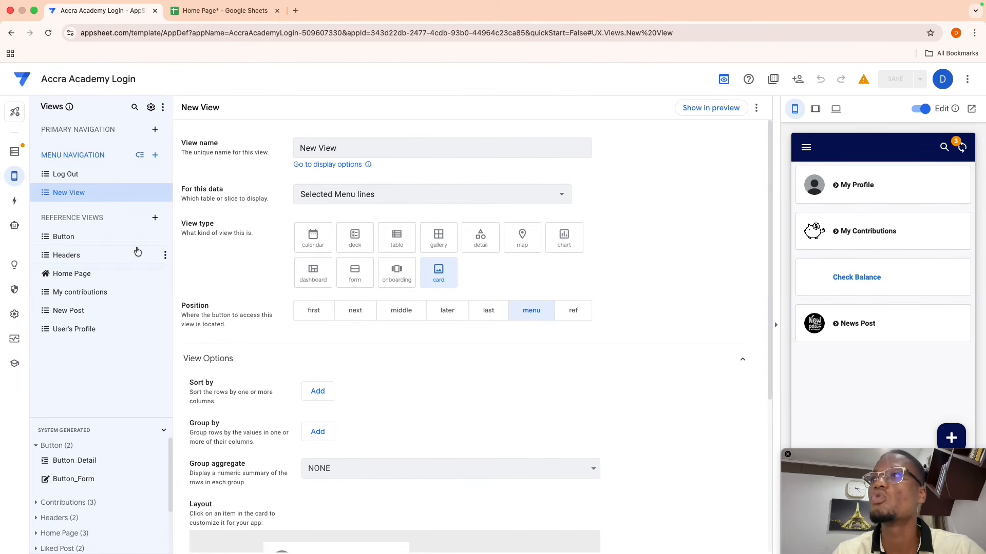
pyautogui.click(15, 201)
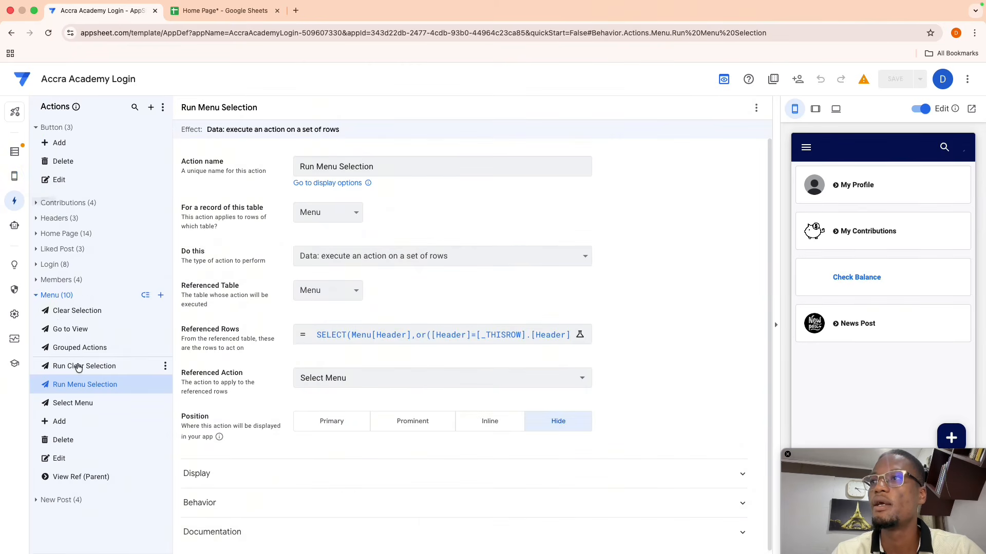
# - Limit Run Menu Selection to main items with condition [Type]="main" and save the app
pyautogui.click(66, 372)
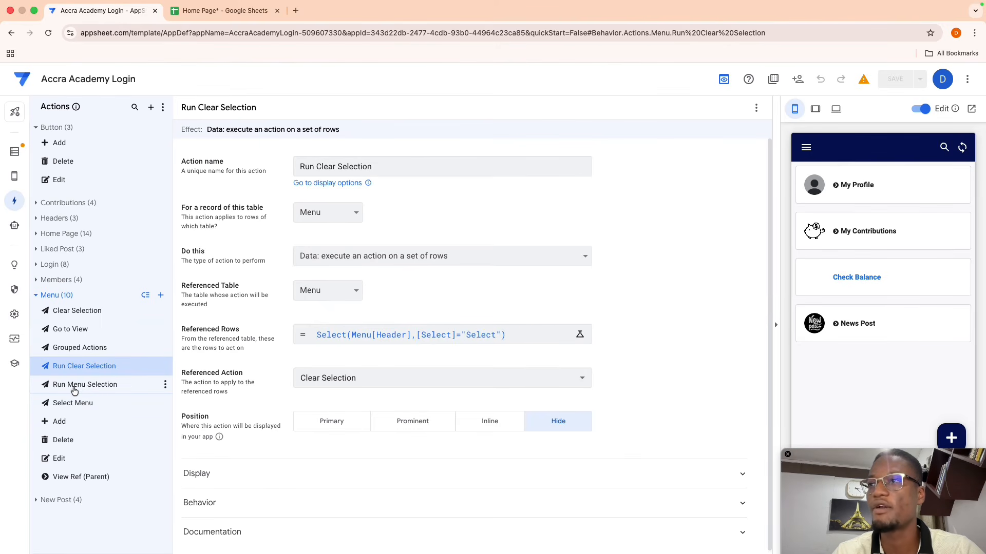
pyautogui.click(74, 391)
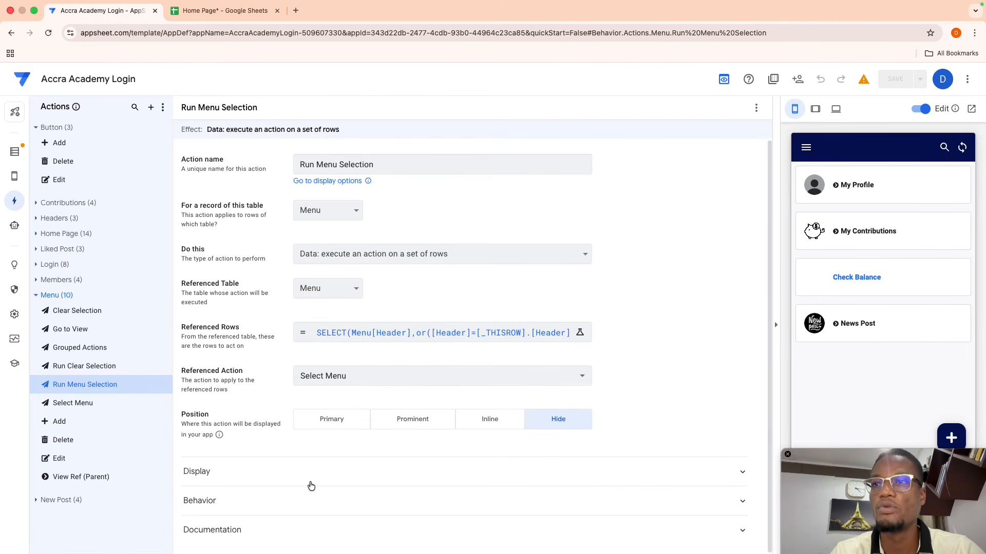
pyautogui.click(306, 501)
pyautogui.scroll(-3, 304, 495)
pyautogui.click(353, 385)
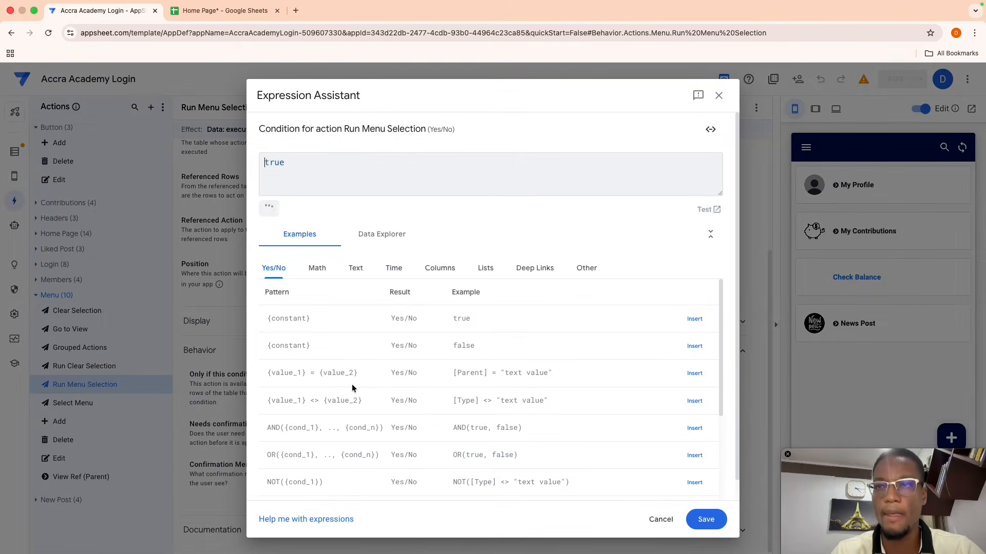
pyautogui.hotkey('ctrl', 'a')
pyautogui.press('BackSpace')
pyautogui.write('[')
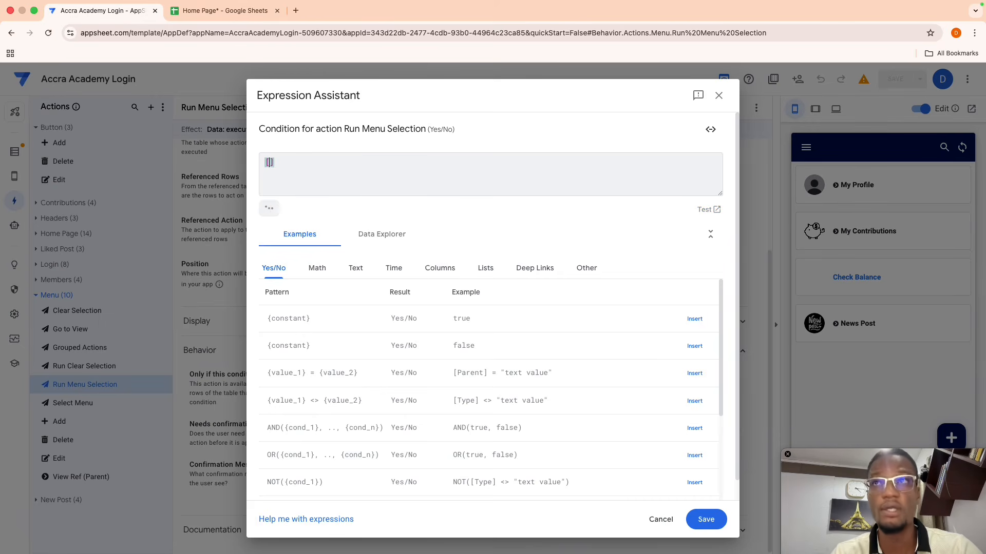
pyautogui.write('typ')
pyautogui.press('Return')
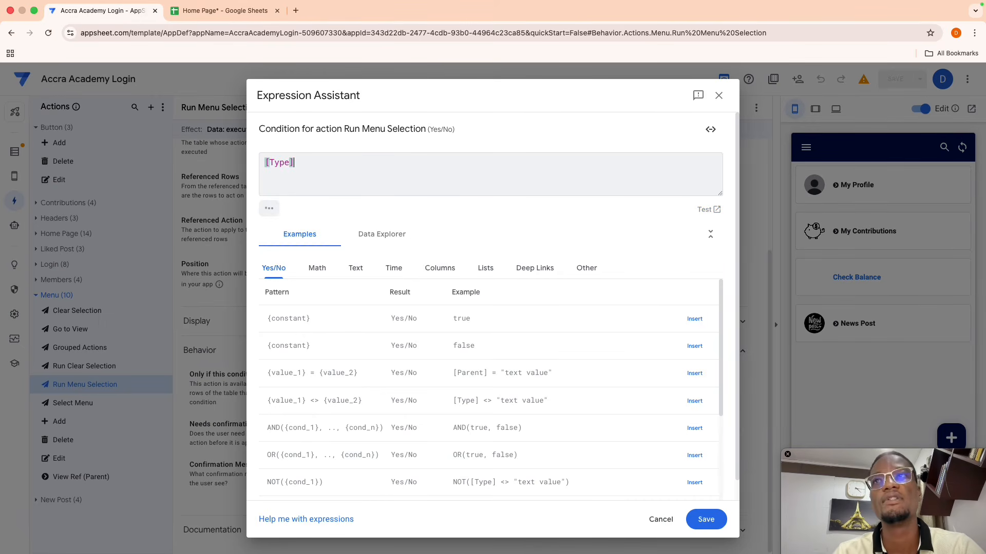
pyautogui.write('="main')
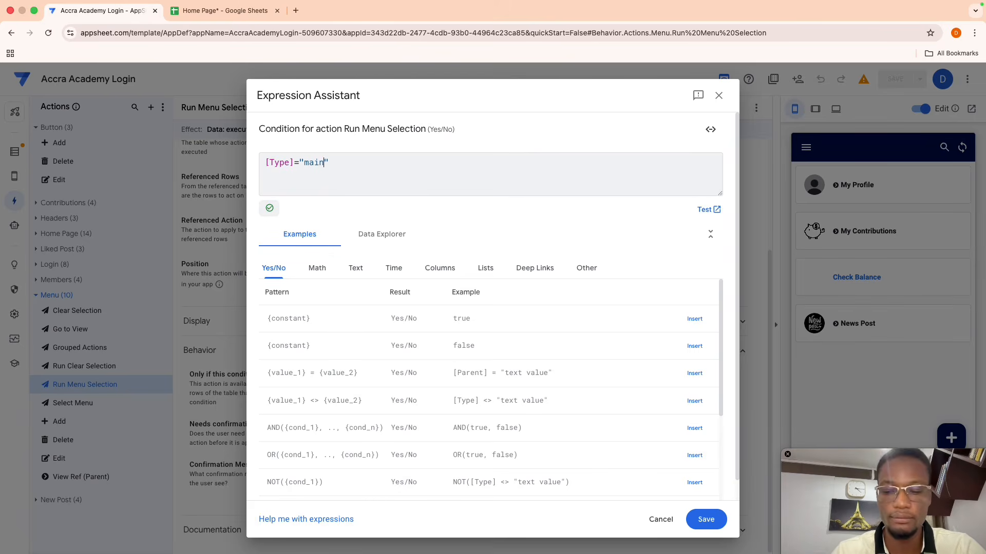
pyautogui.press('super+a')
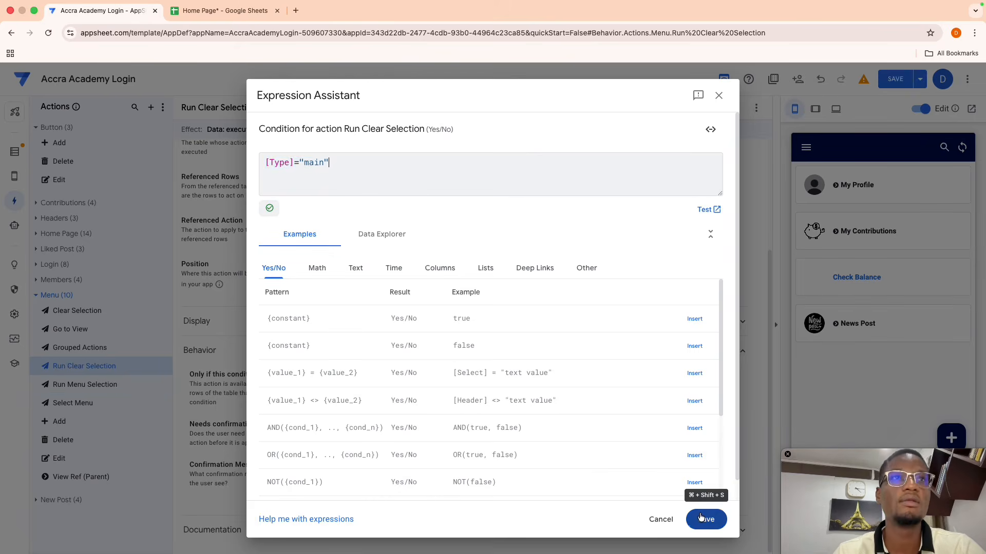
pyautogui.click(703, 519)
pyautogui.click(896, 78)
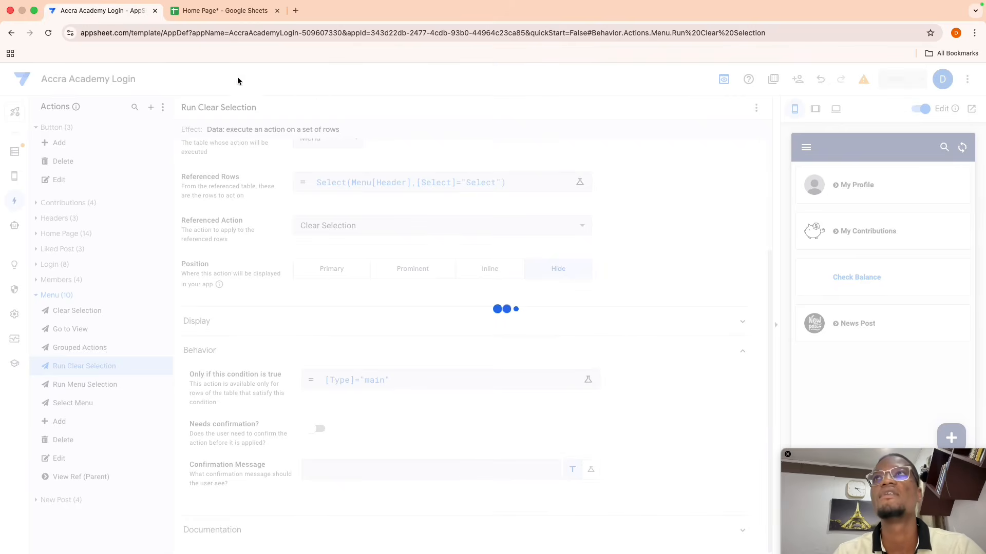
# - Clear cells E2:E13 in the Menu sheet's Select column
pyautogui.click(200, 13)
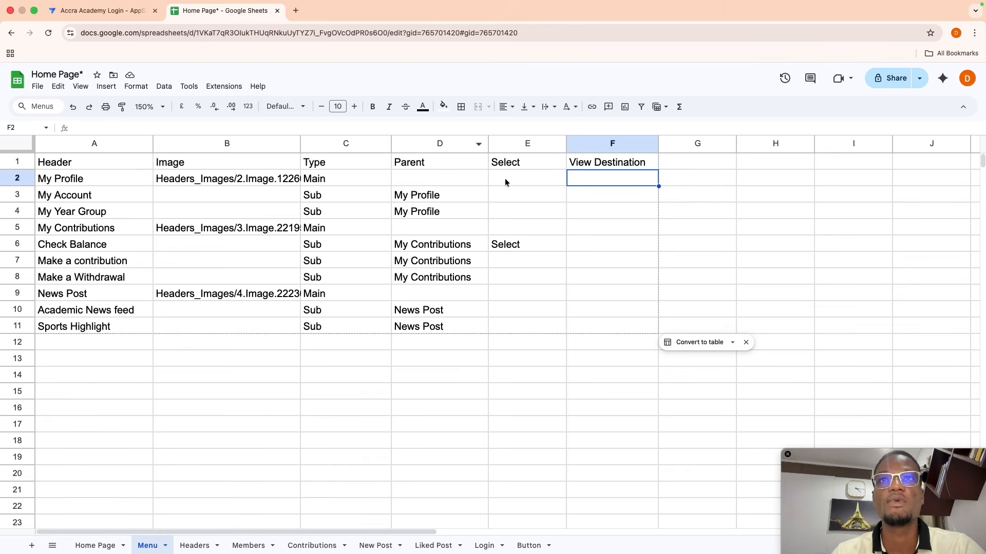
pyautogui.moveTo(506, 180); pyautogui.dragTo(512, 359)
pyautogui.press('Delete')
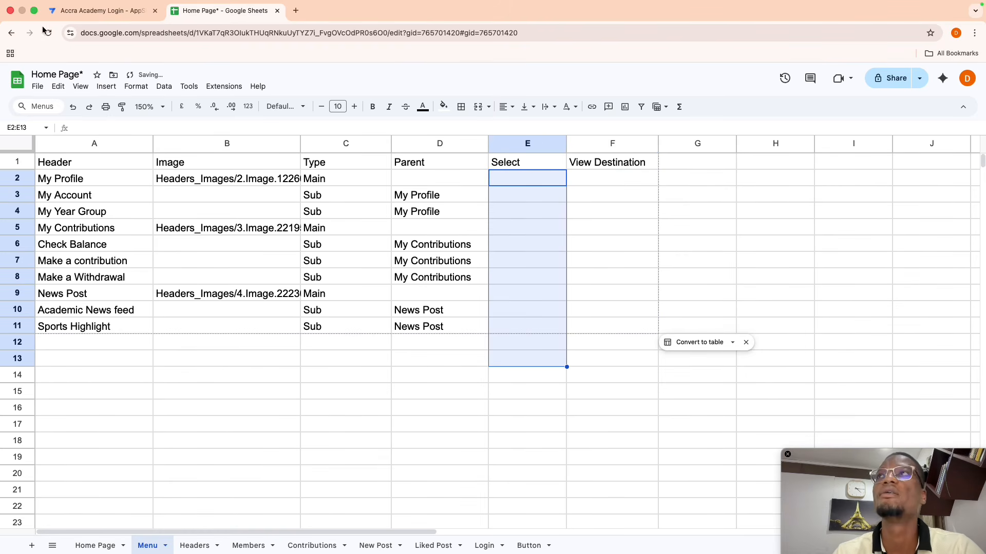
pyautogui.click(98, 11)
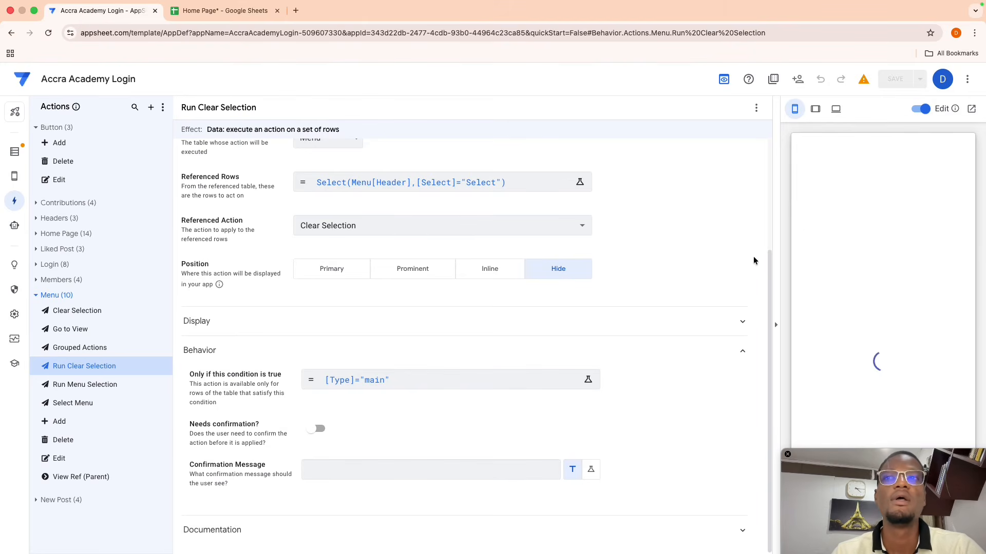
# - Show the New View menu in the app preview
pyautogui.click(14, 178)
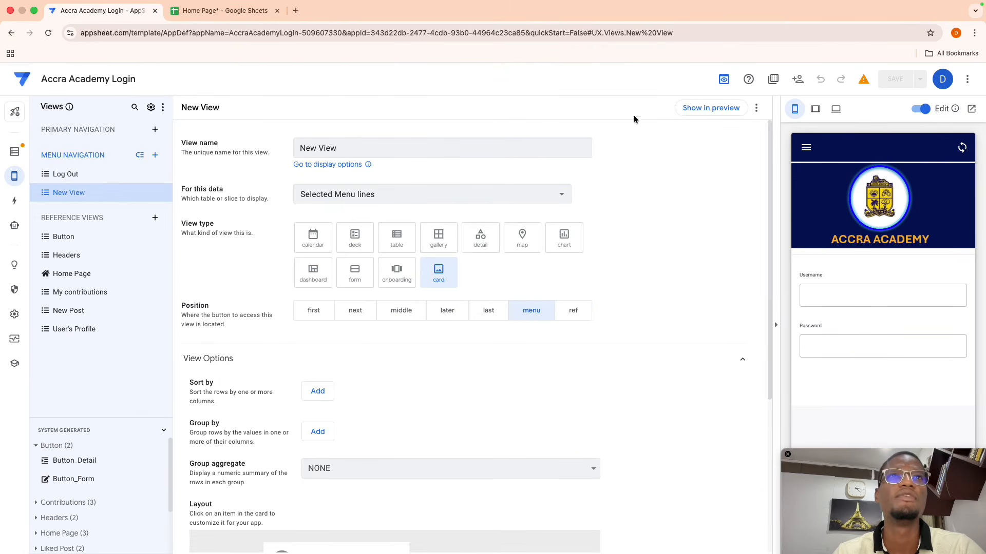
pyautogui.click(705, 109)
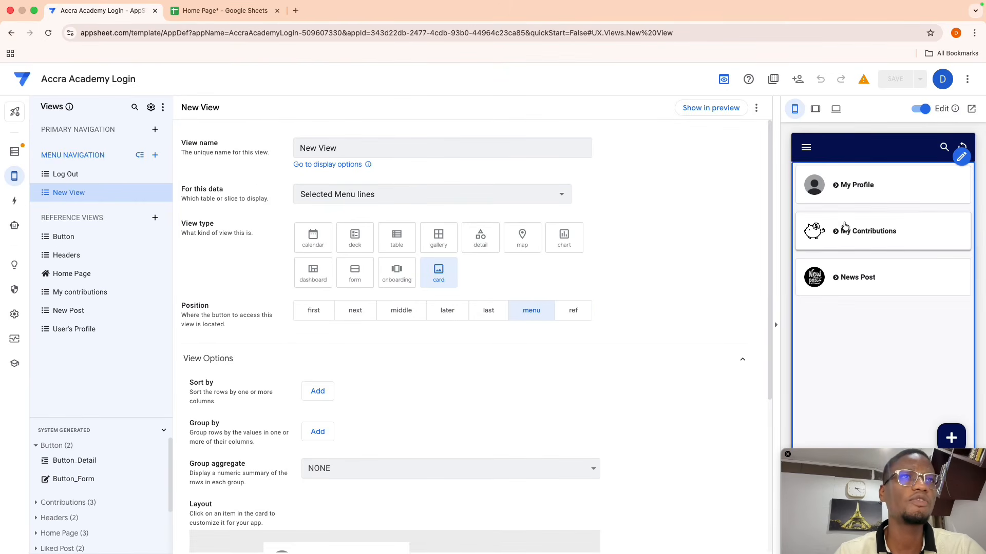
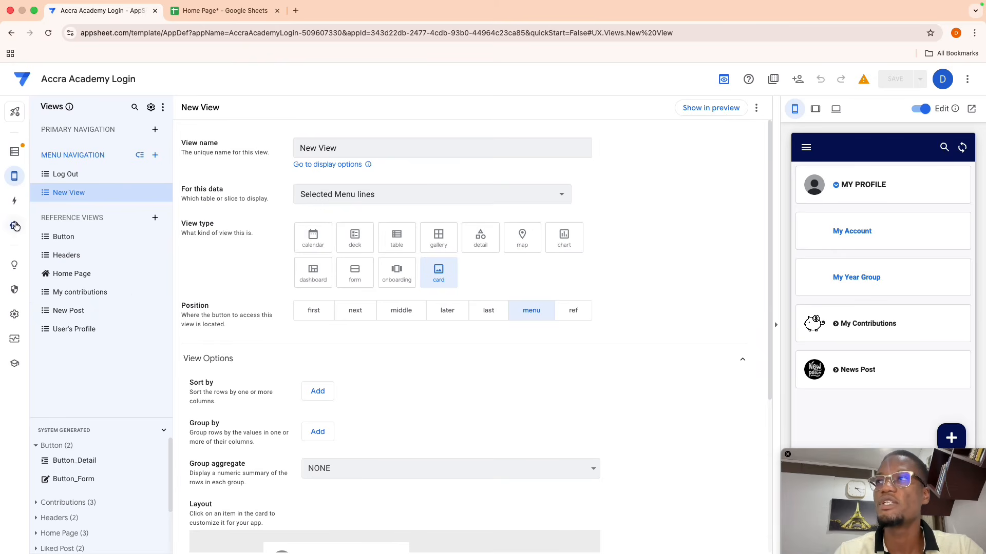
# - Append Go to View as the third step of the Menu table's Grouped Actions
pyautogui.click(13, 204)
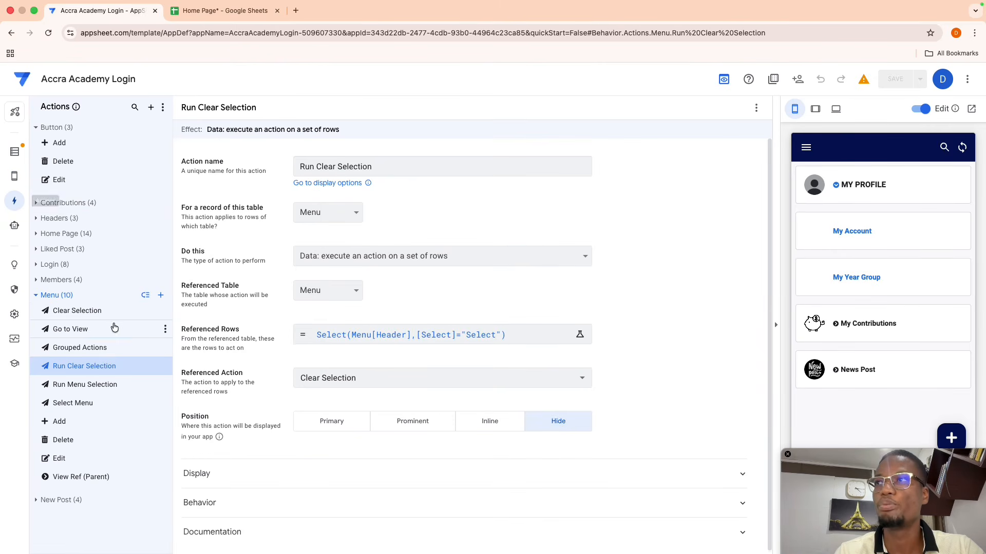
pyautogui.click(88, 347)
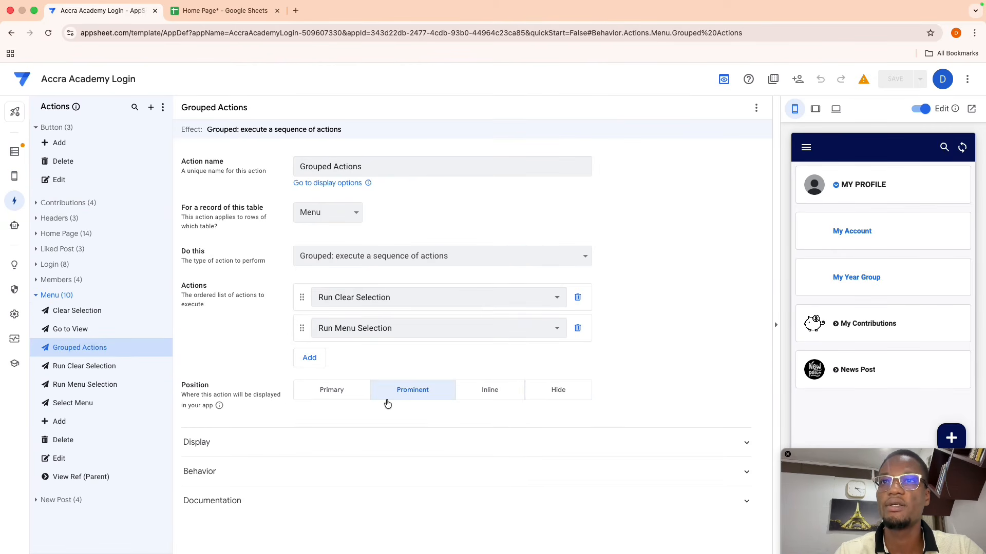
pyautogui.click(307, 356)
pyautogui.click(341, 360)
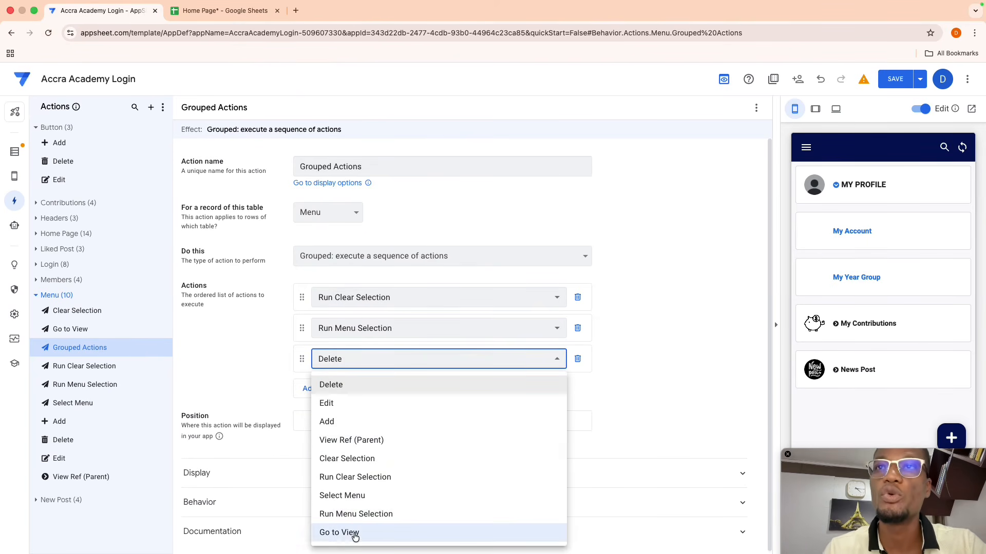
pyautogui.click(352, 533)
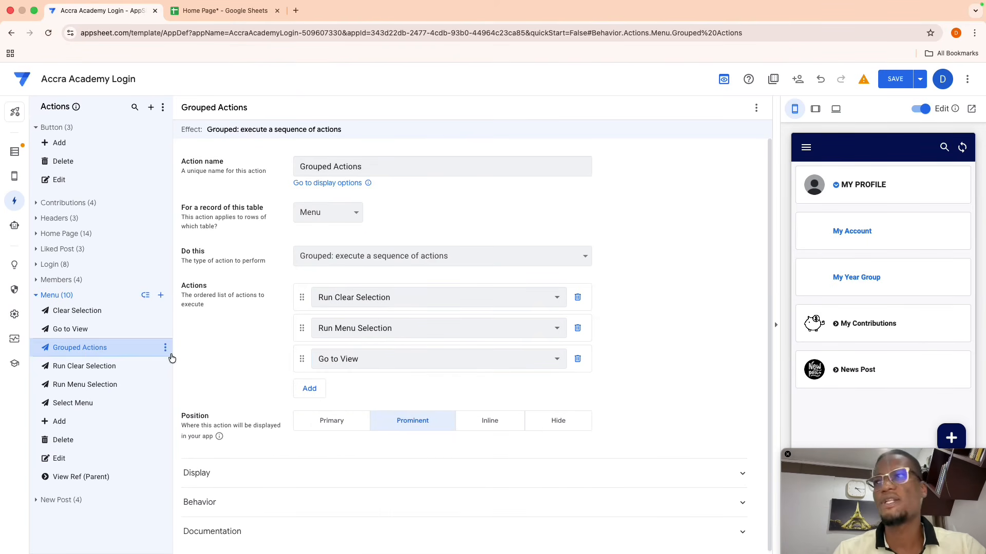
# - Collapse the Menu table's action list and return to the Views settings
pyautogui.click(41, 296)
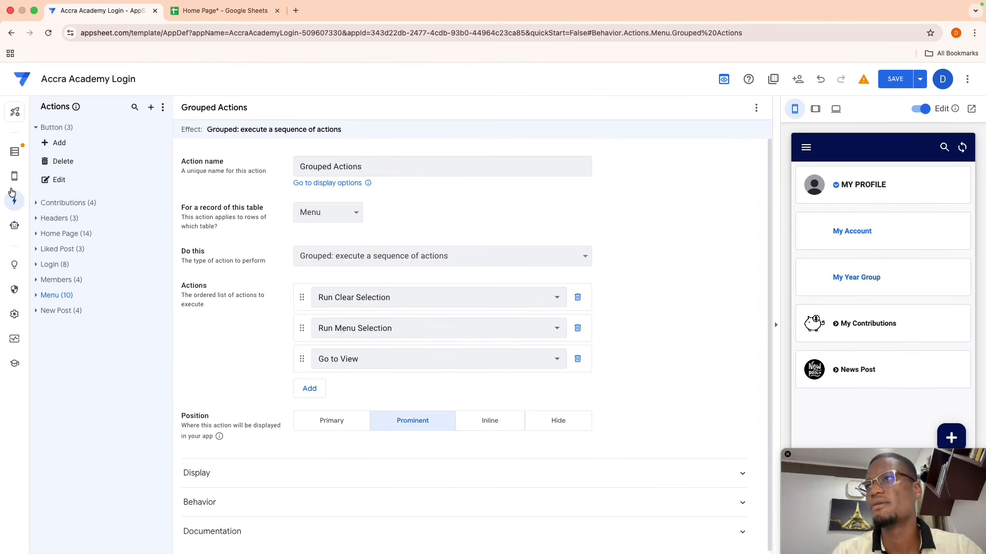
pyautogui.moveTo(14, 176)
pyautogui.click(50, 177)
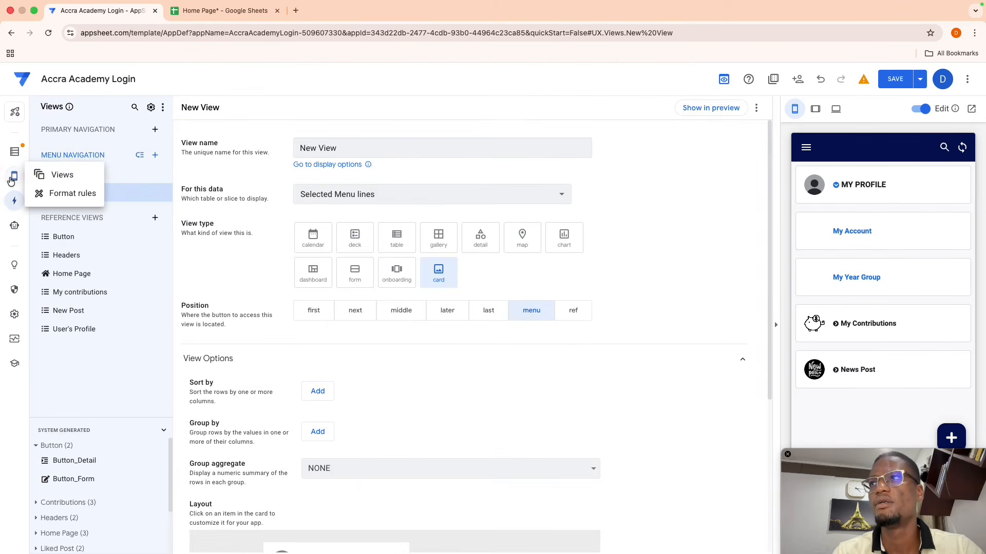
# - Copy the My contributions view name into Check Balance's View Destination cell F6
pyautogui.moveTo(91, 415); pyautogui.dragTo(90, 346)
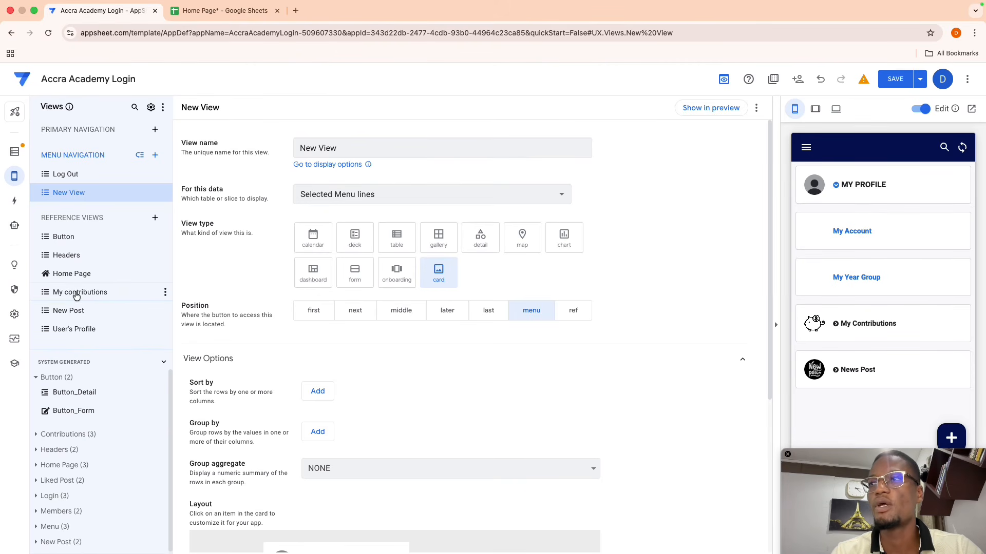
pyautogui.click(107, 293)
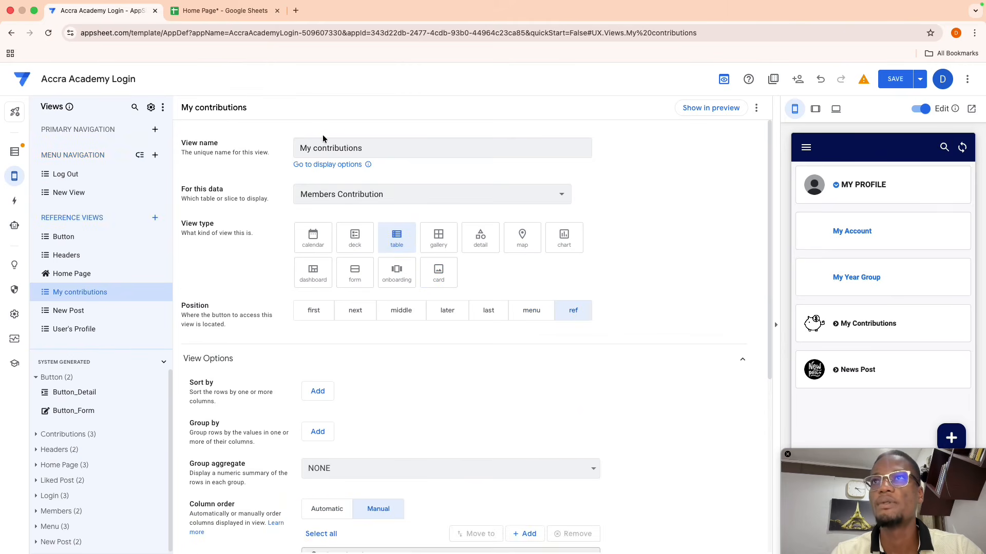
pyautogui.click(365, 148)
pyautogui.moveTo(366, 148); pyautogui.dragTo(247, 150)
pyautogui.hotkey('ctrl', 'c')
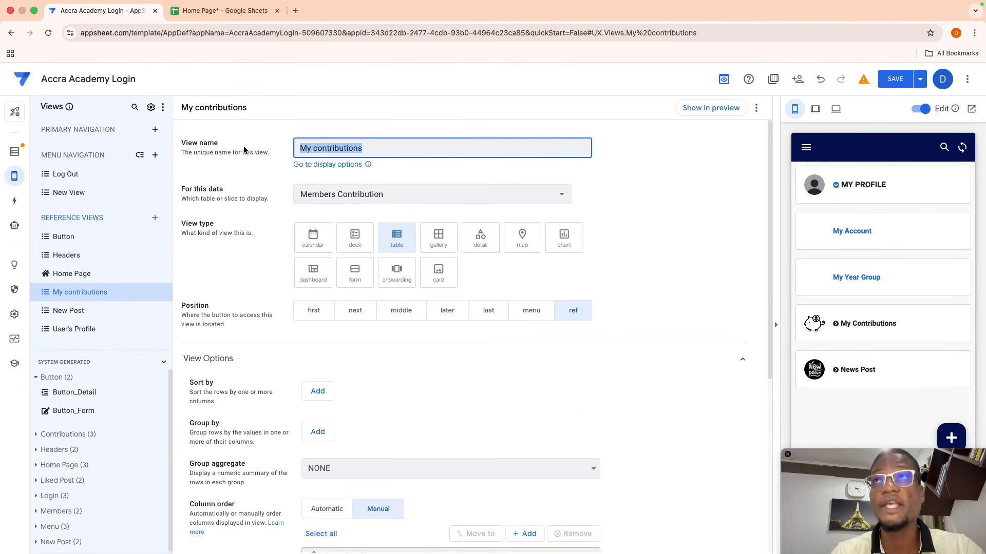
pyautogui.click(220, 10)
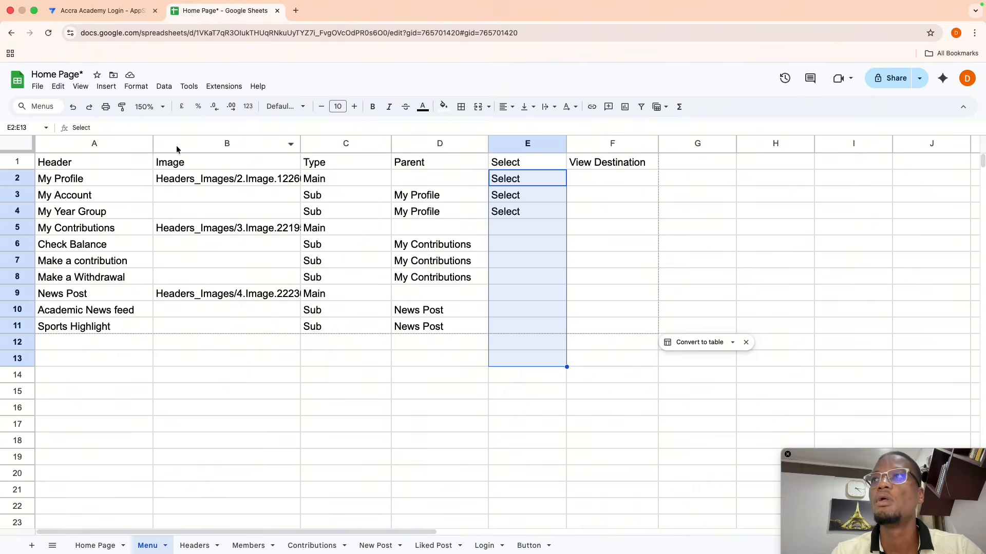
pyautogui.click(20, 244)
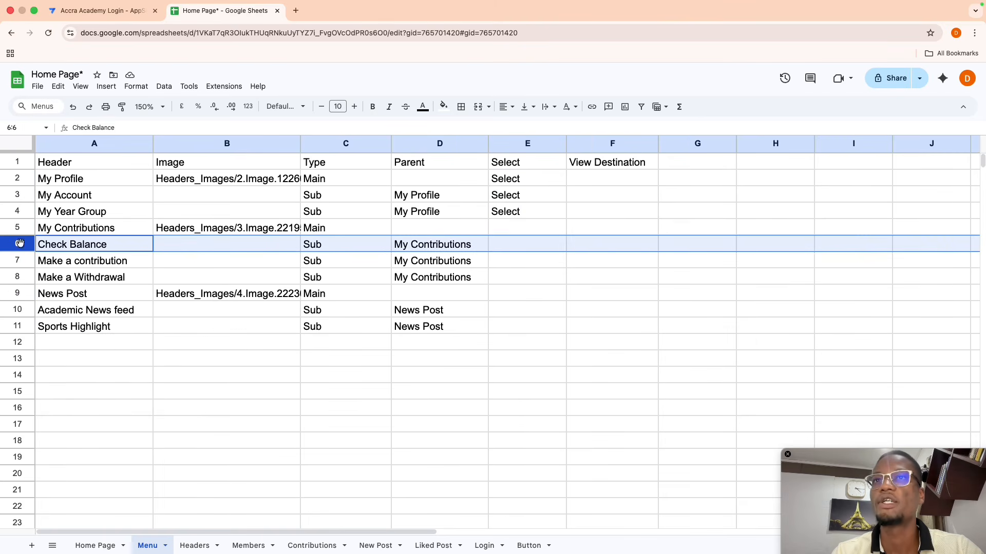
pyautogui.click(587, 246)
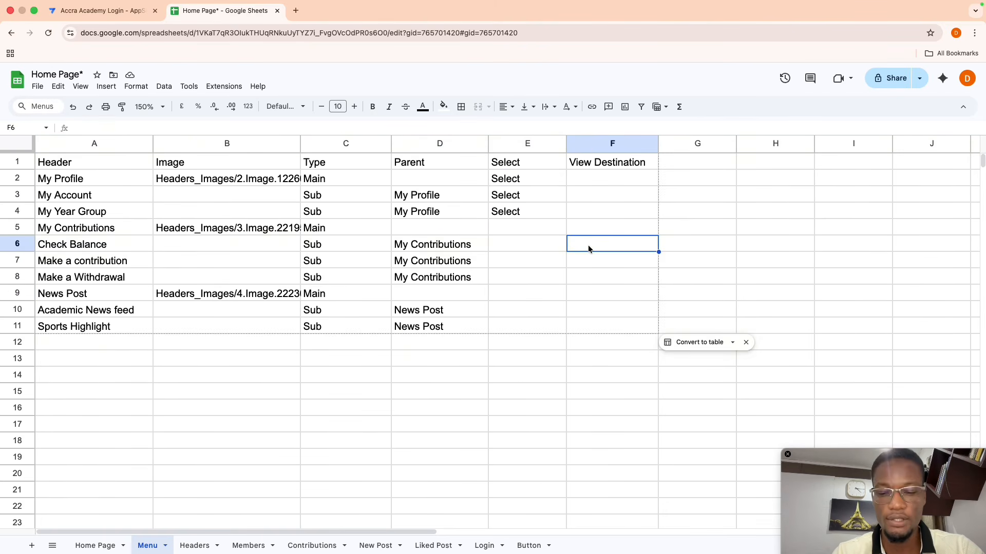
pyautogui.hotkey('ctrl', 'v')
pyautogui.click(585, 279)
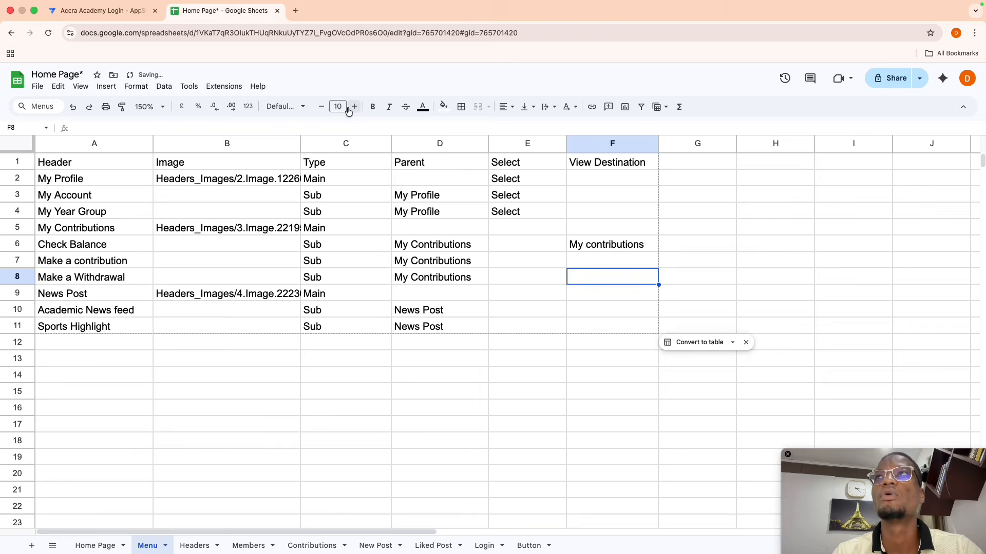
pyautogui.click(98, 11)
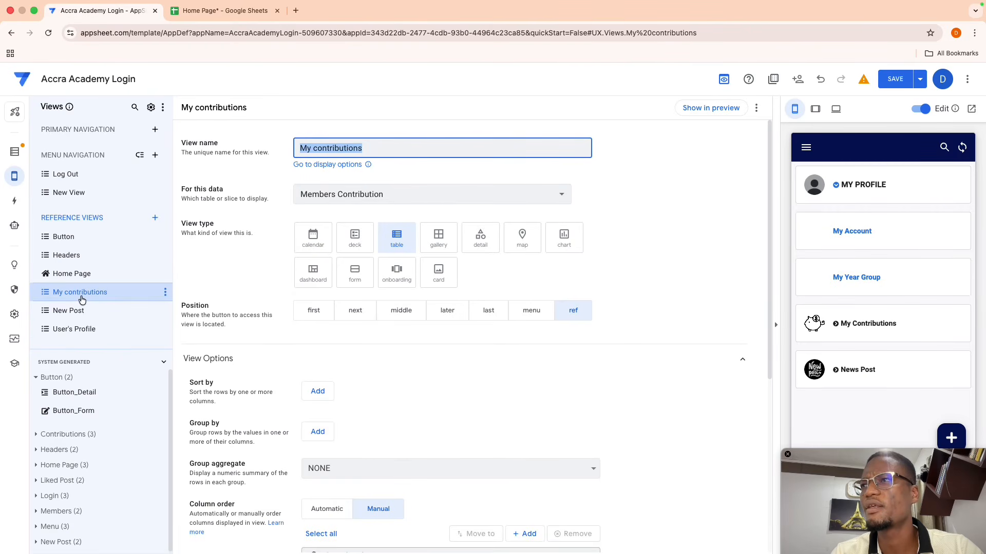
# - Set My Account's View Destination in F3 to User's Profile
pyautogui.click(79, 329)
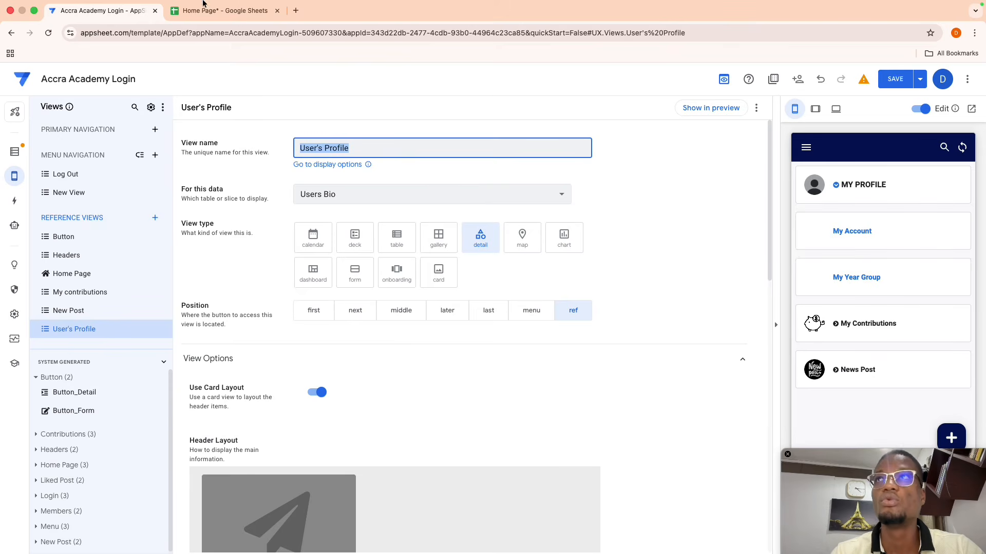
pyautogui.click(210, 27)
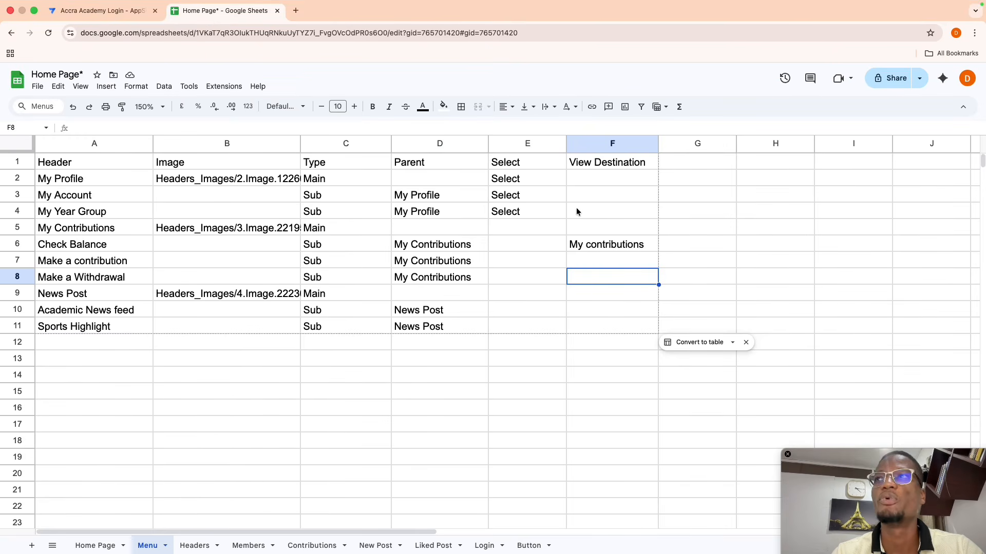
pyautogui.click(589, 199)
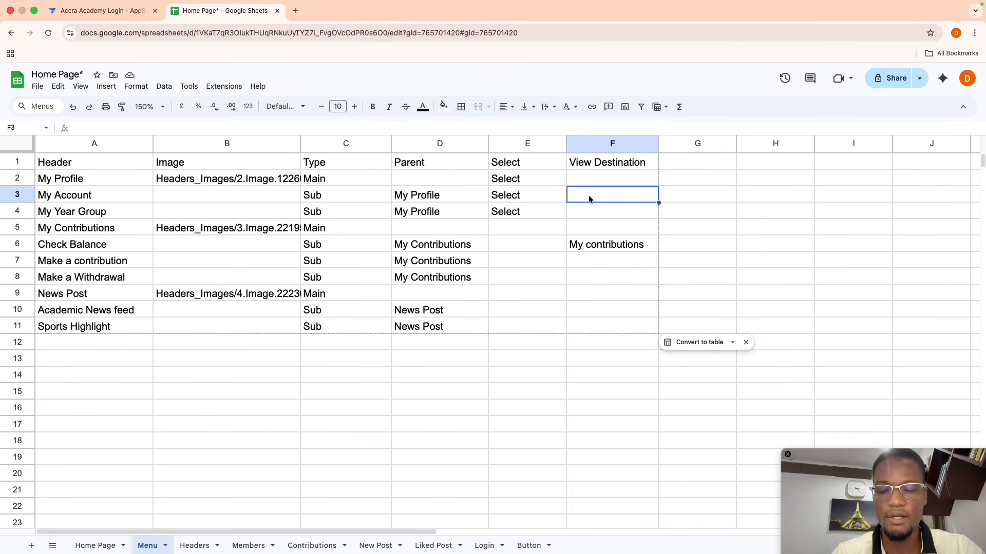
pyautogui.write("User's Profile")
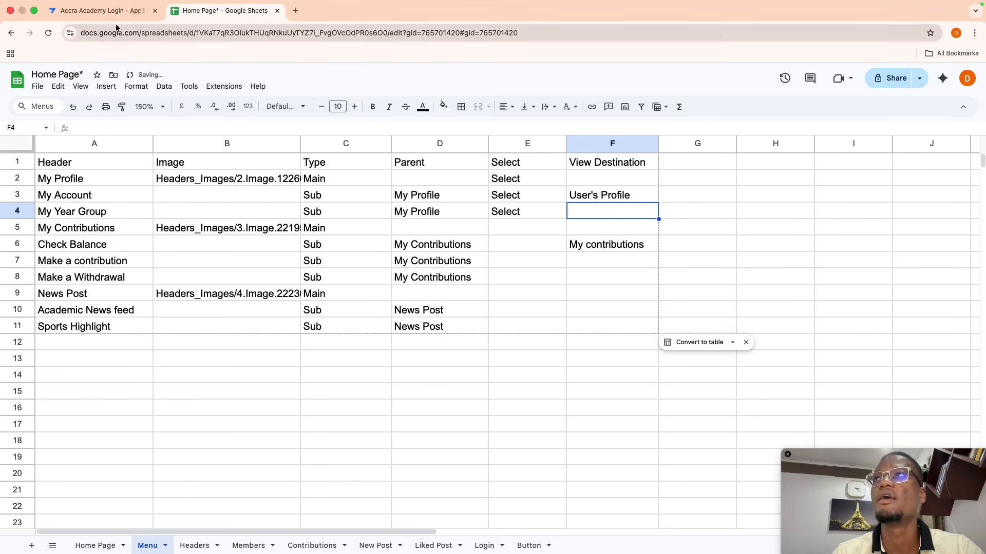
pyautogui.click(103, 10)
# - Paste New Post into Academic News feed's cell F10 and sync the app preview
pyautogui.click(97, 311)
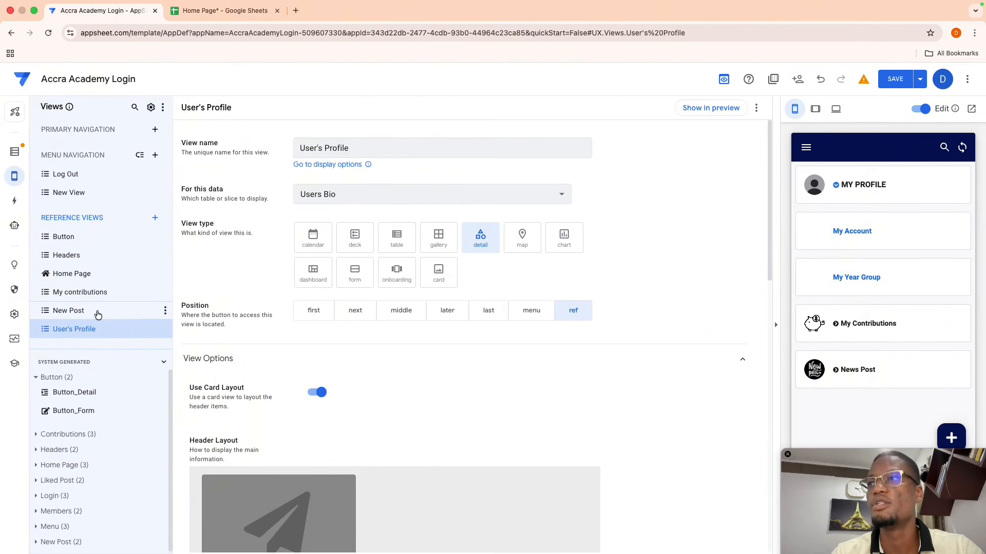
pyautogui.click(341, 150)
pyautogui.moveTo(340, 150); pyautogui.dragTo(258, 151)
pyautogui.press('super+c')
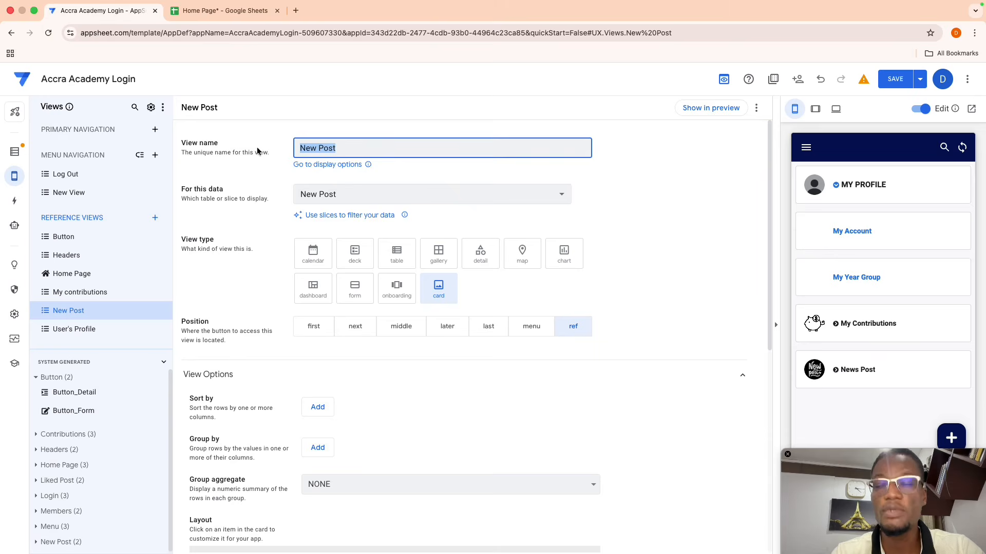
pyautogui.click(213, 11)
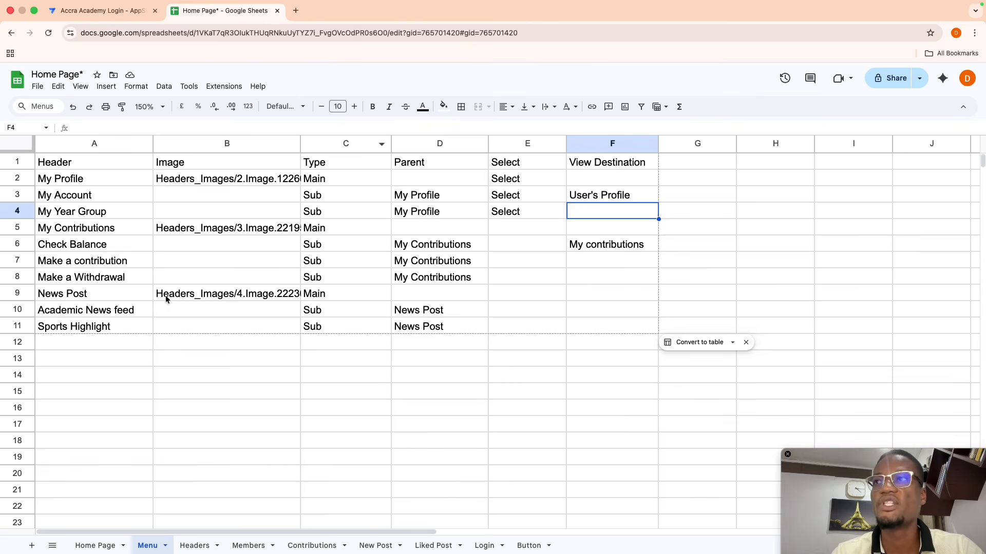
pyautogui.click(597, 308)
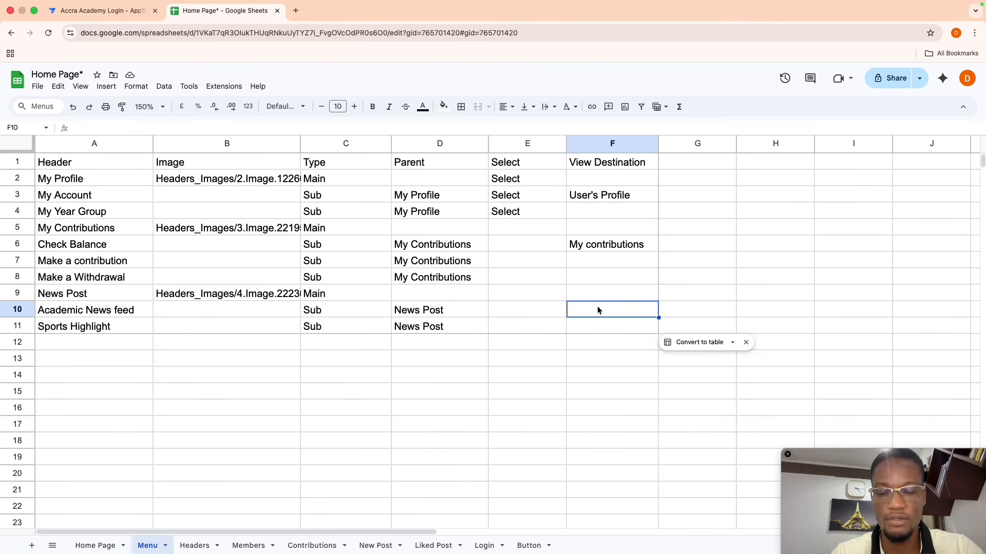
pyautogui.press('super+v')
pyautogui.click(589, 345)
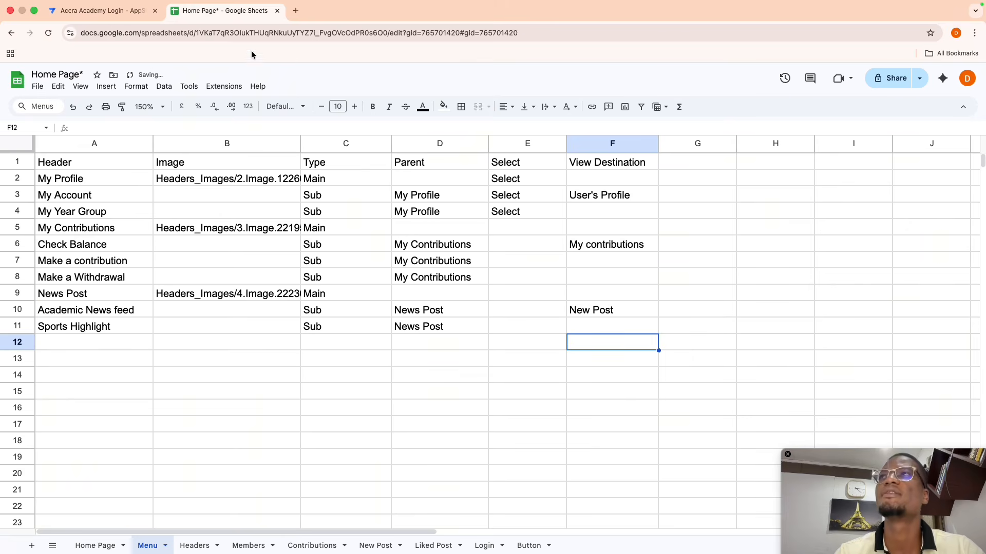
pyautogui.click(114, 15)
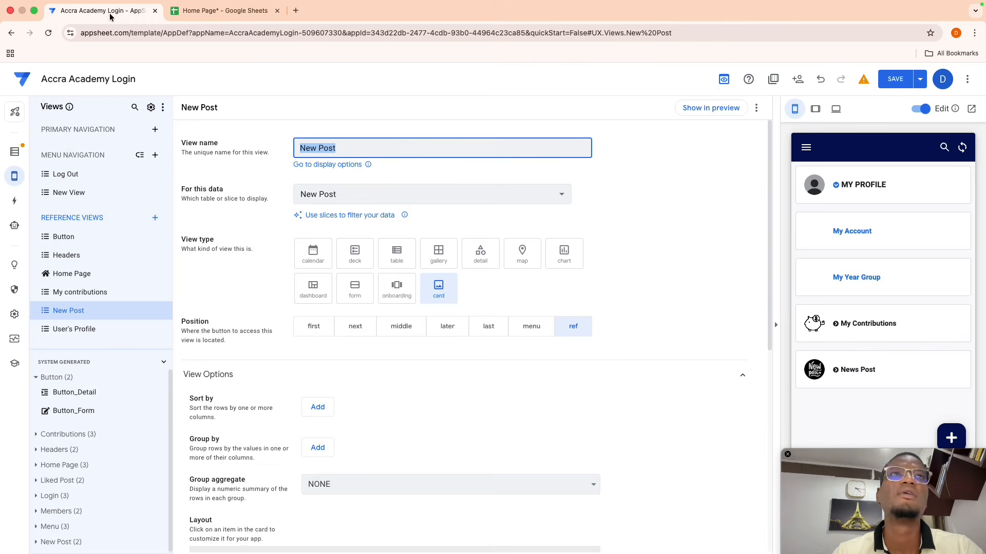
pyautogui.click(962, 147)
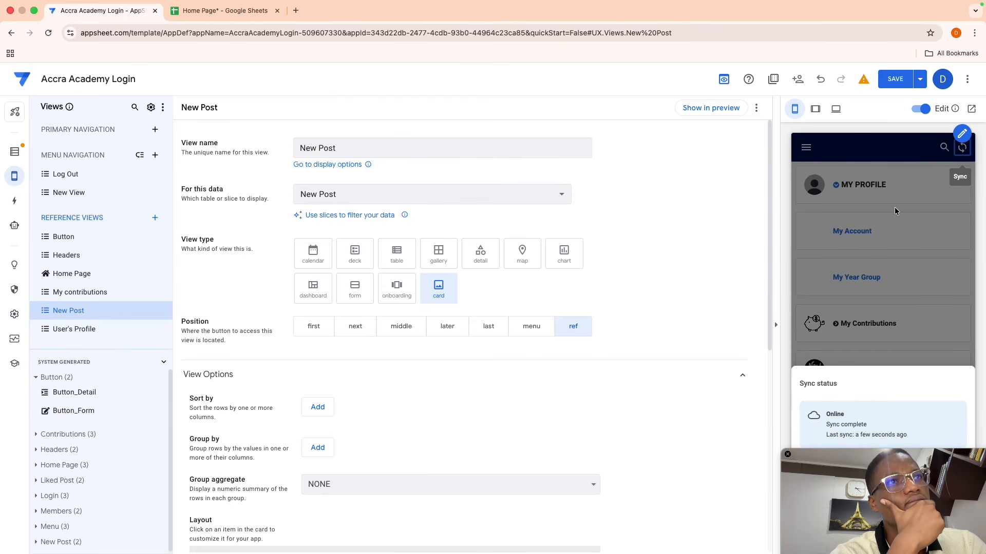
# - Save the app and show the New Post view in the preview
pyautogui.click(873, 168)
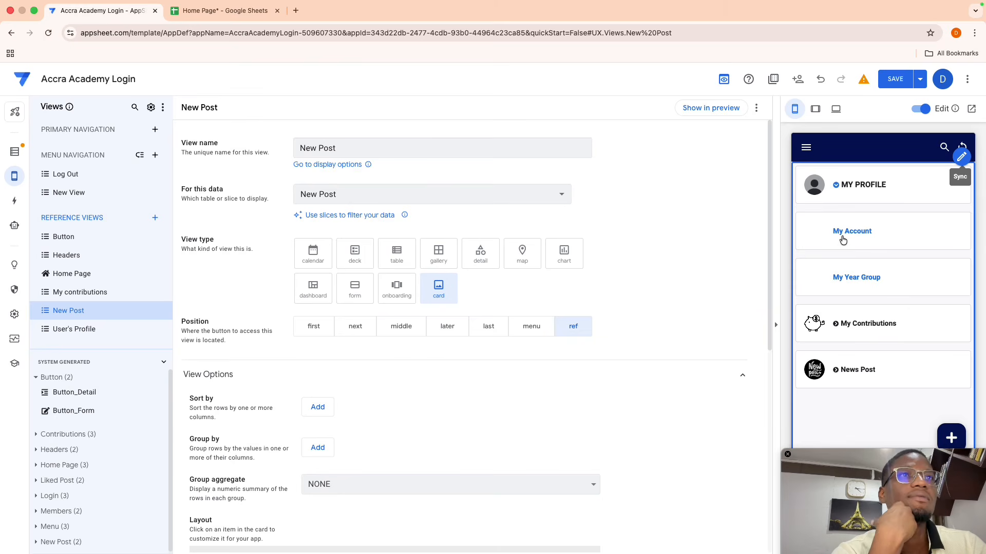
pyautogui.click(887, 84)
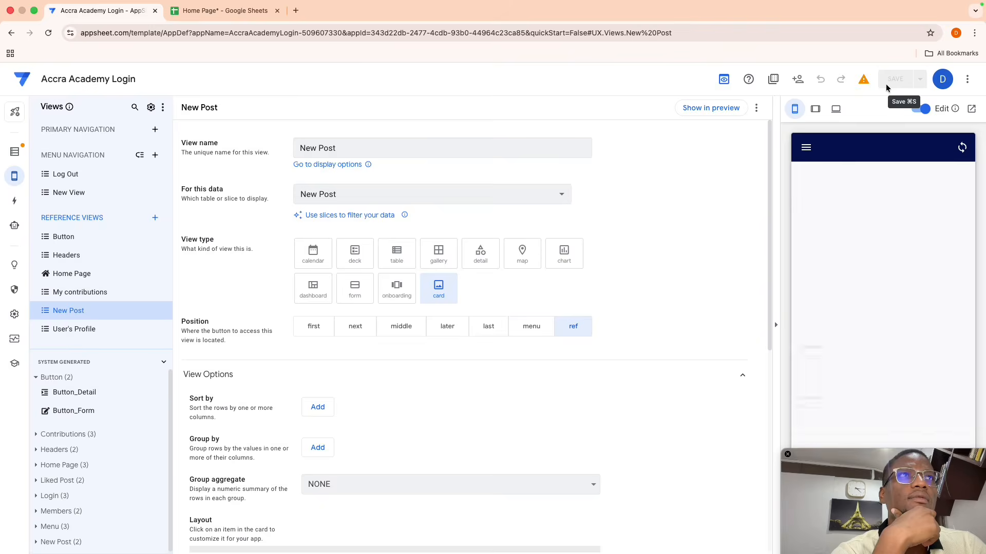
pyautogui.click(715, 112)
pyautogui.scroll(-4, 843, 384)
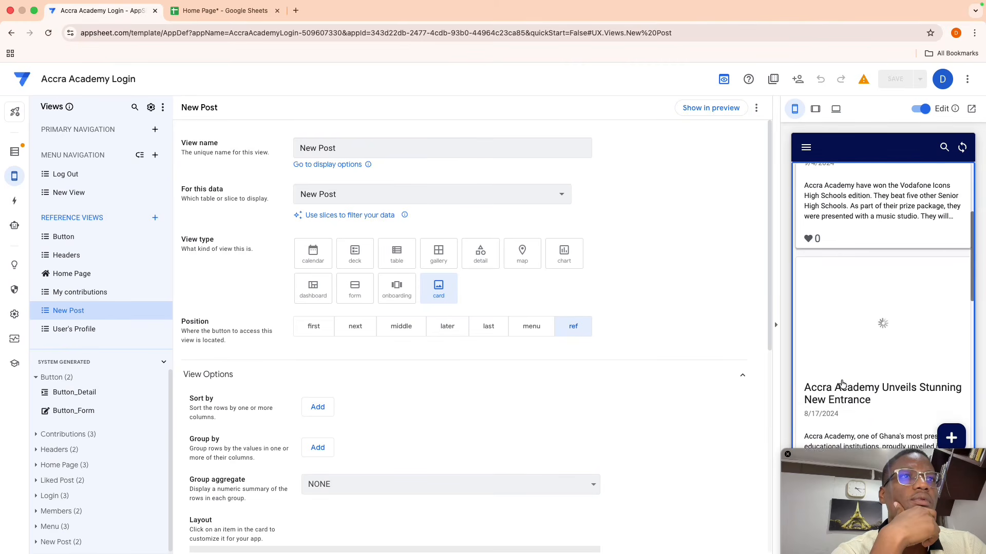
pyautogui.scroll(4, 843, 384)
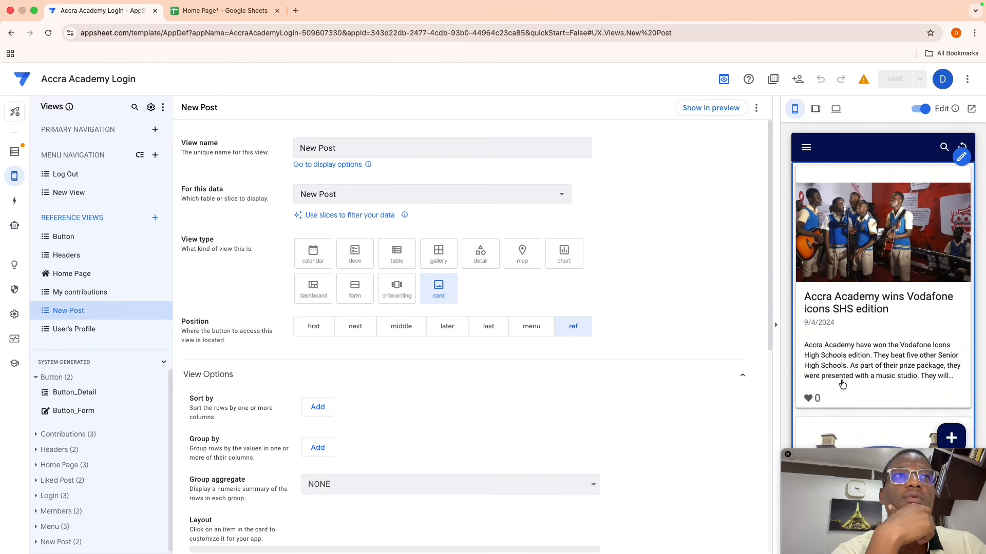
pyautogui.click(693, 114)
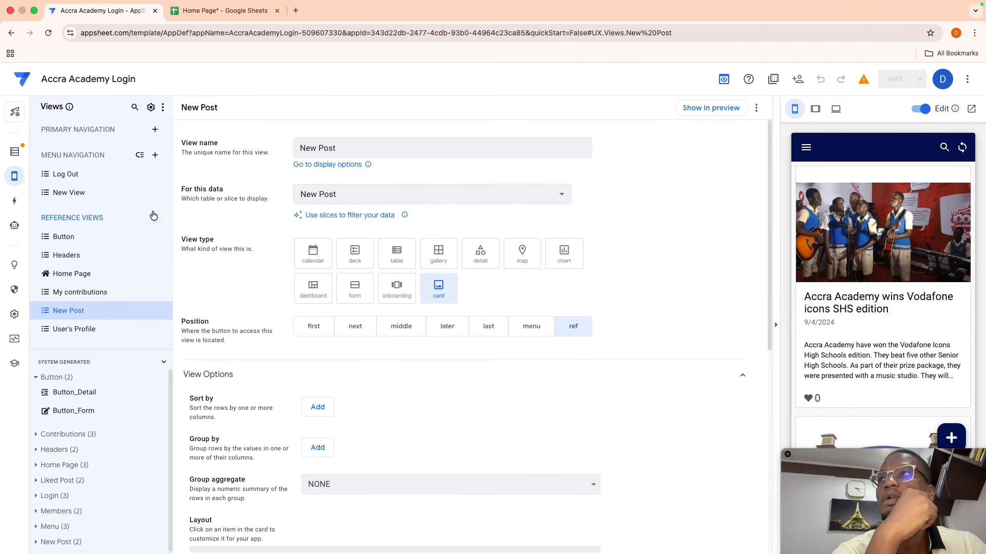
# - Test New View's menu in the preview: My Account, My Contributions, News Post, Academic News feed
pyautogui.click(75, 194)
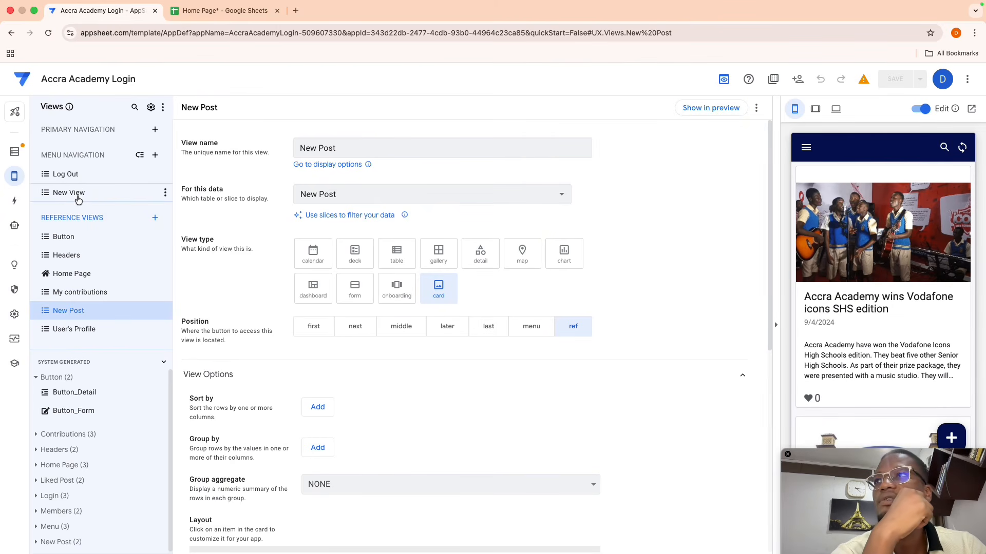
pyautogui.click(703, 105)
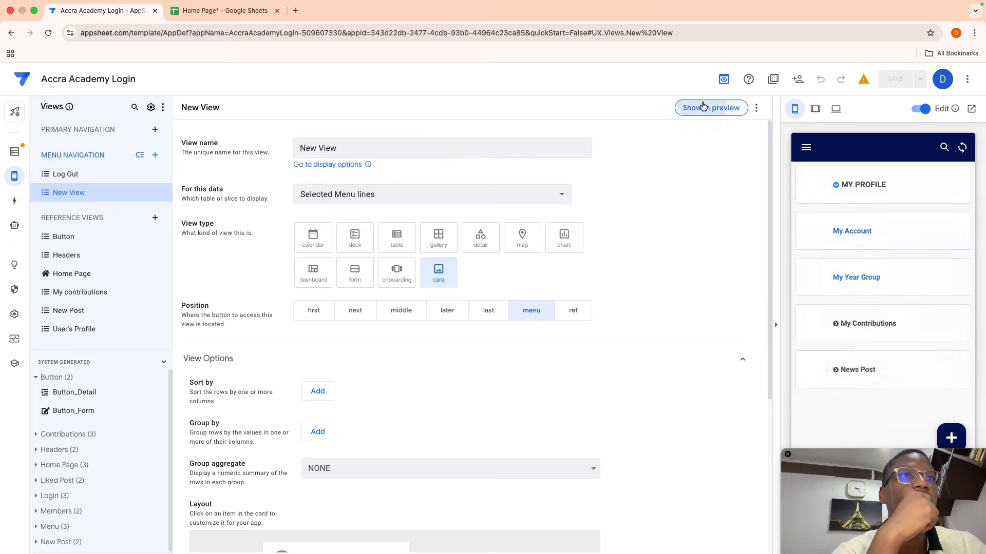
pyautogui.click(854, 237)
pyautogui.click(806, 147)
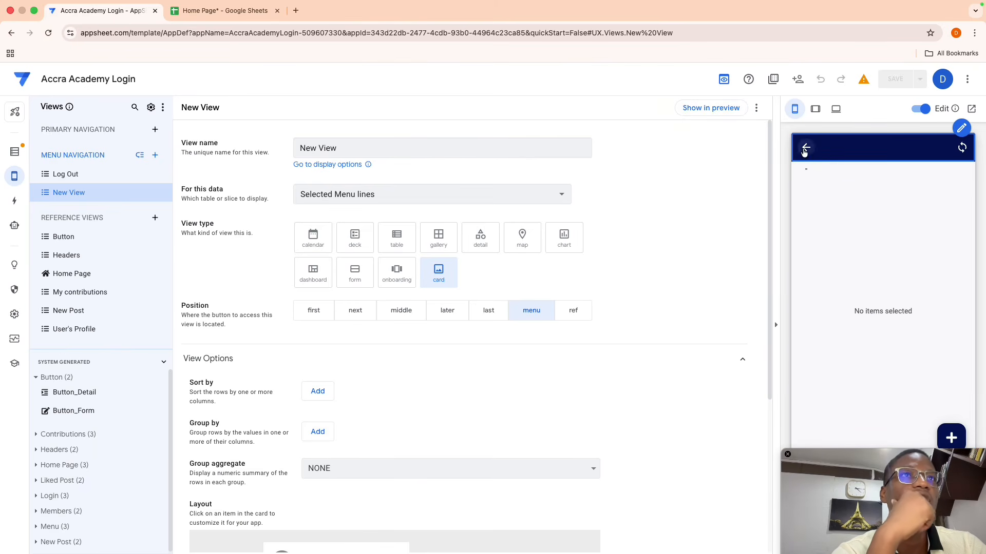
pyautogui.click(828, 330)
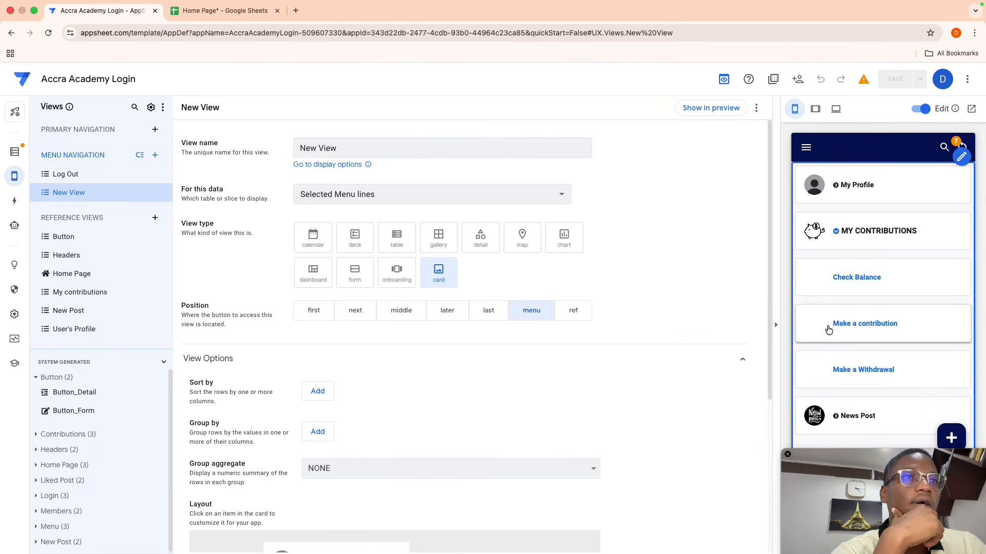
pyautogui.click(837, 417)
pyautogui.click(852, 301)
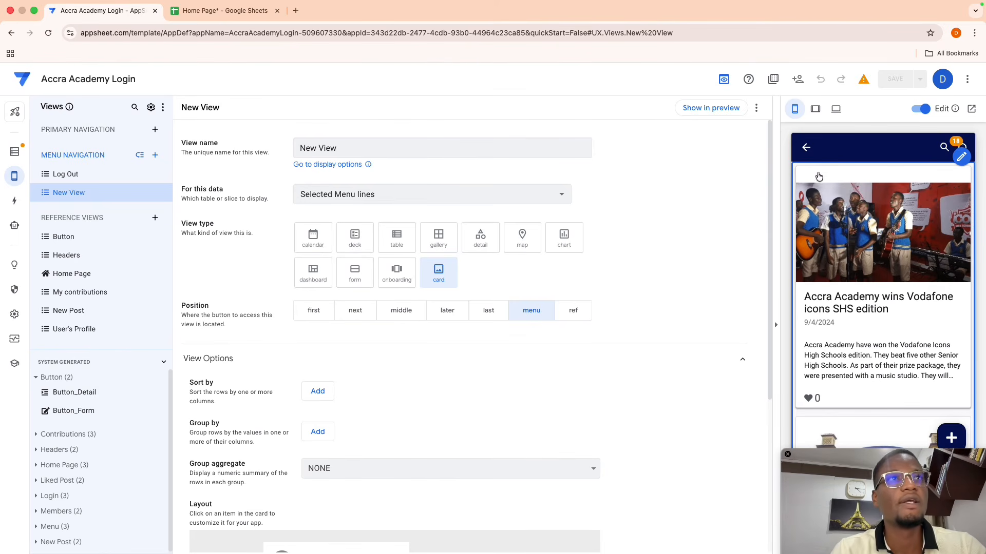
pyautogui.click(806, 150)
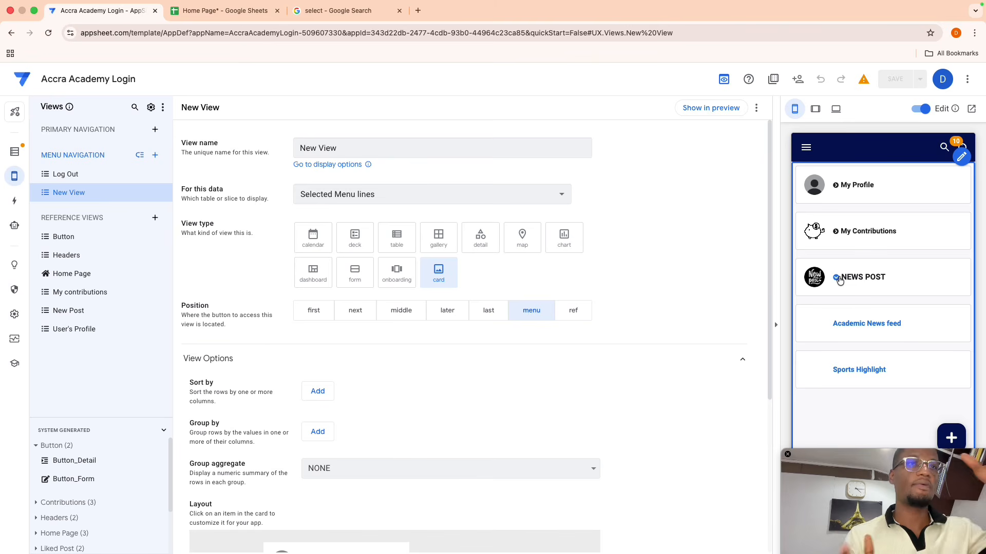
pyautogui.click(15, 200)
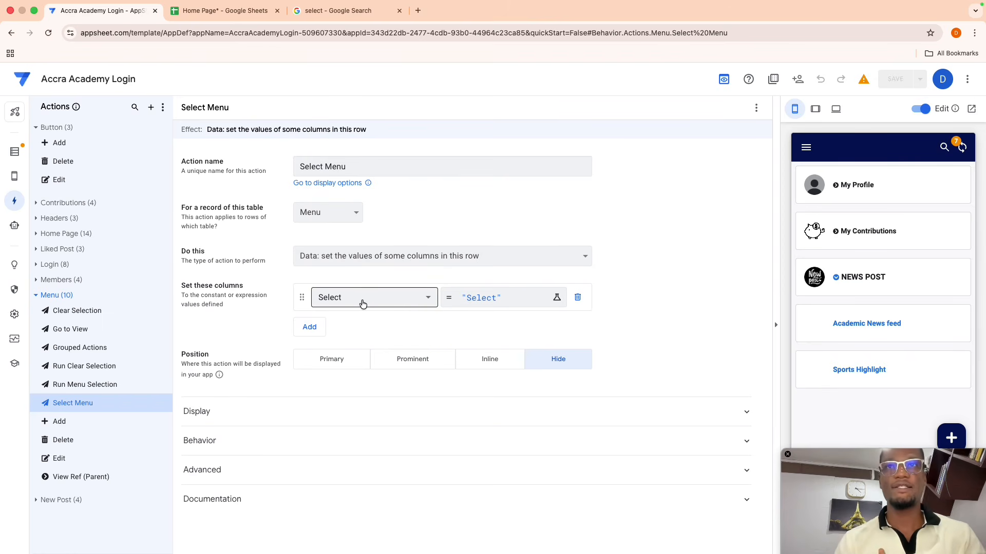
# - Set the Select Menu action's Select value to if([Select]="Select","","Select")
pyautogui.click(515, 308)
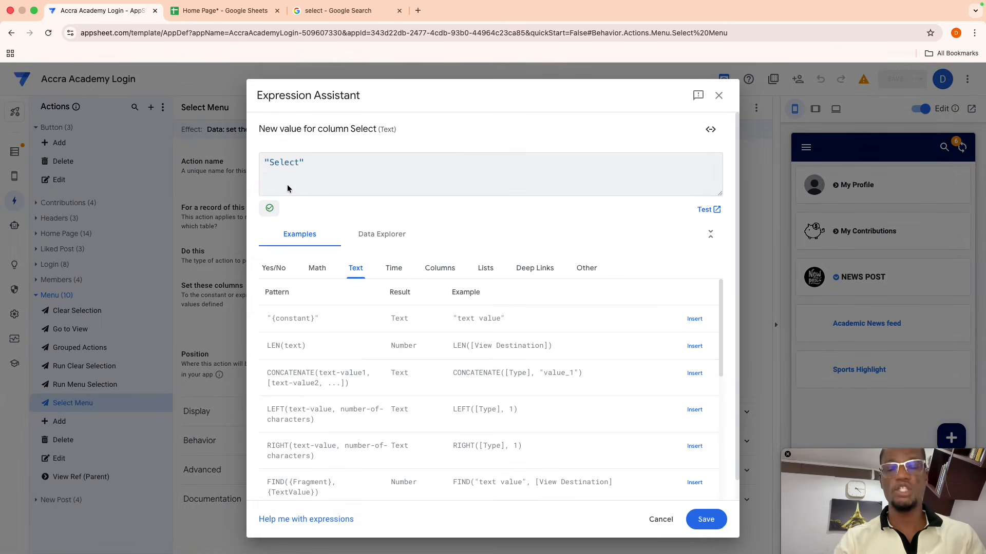
pyautogui.write('if')
pyautogui.write('([Select]')
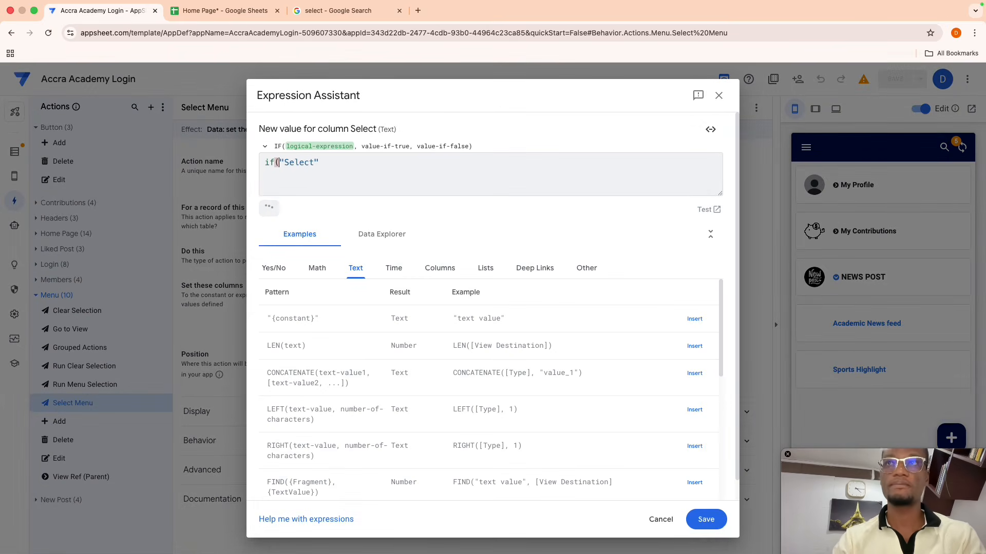
pyautogui.press('Return')
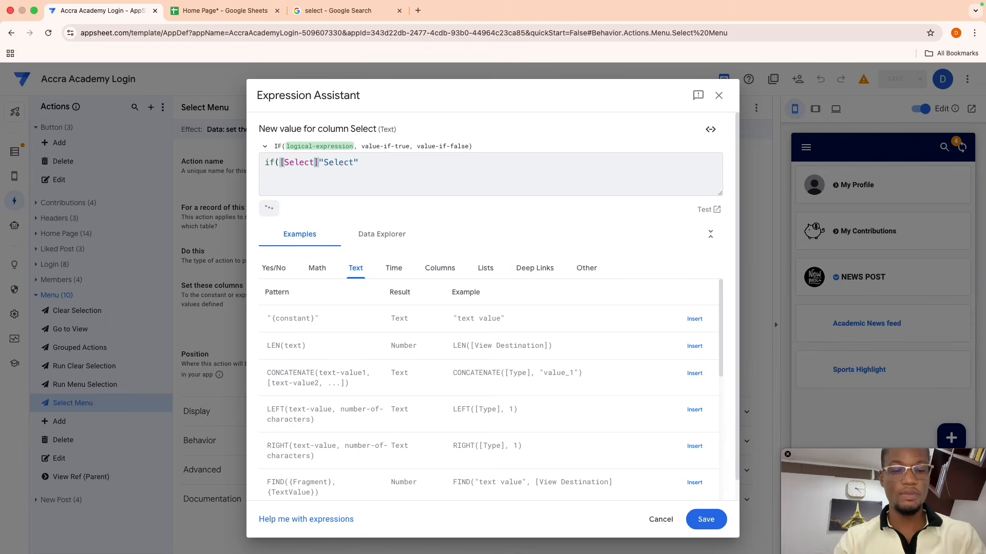
pyautogui.write('="Select"')
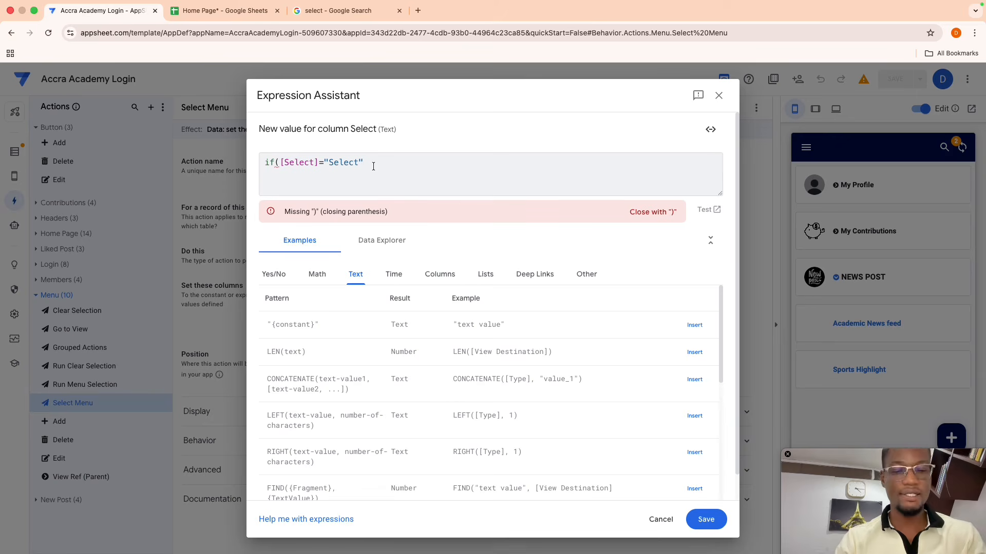
pyautogui.write(',""')
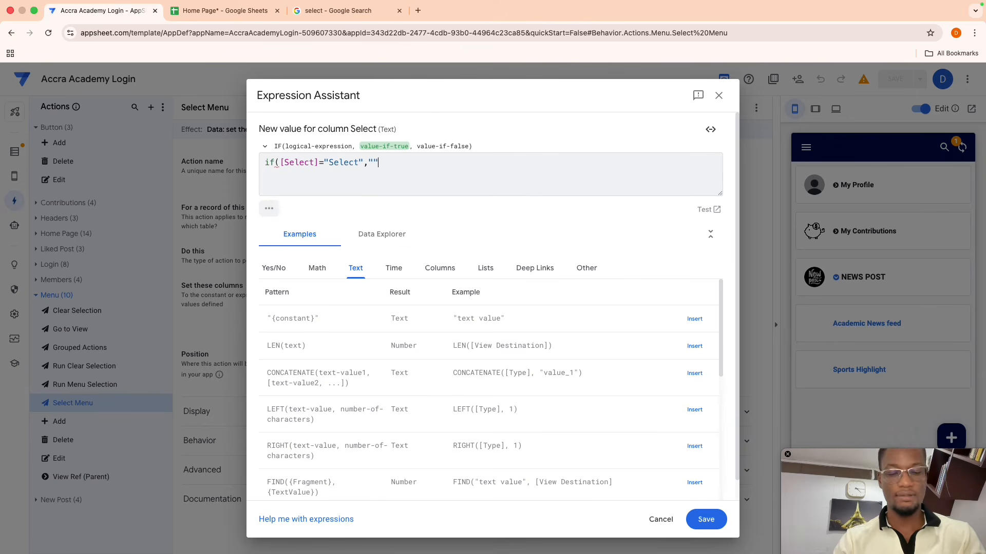
pyautogui.write(',')
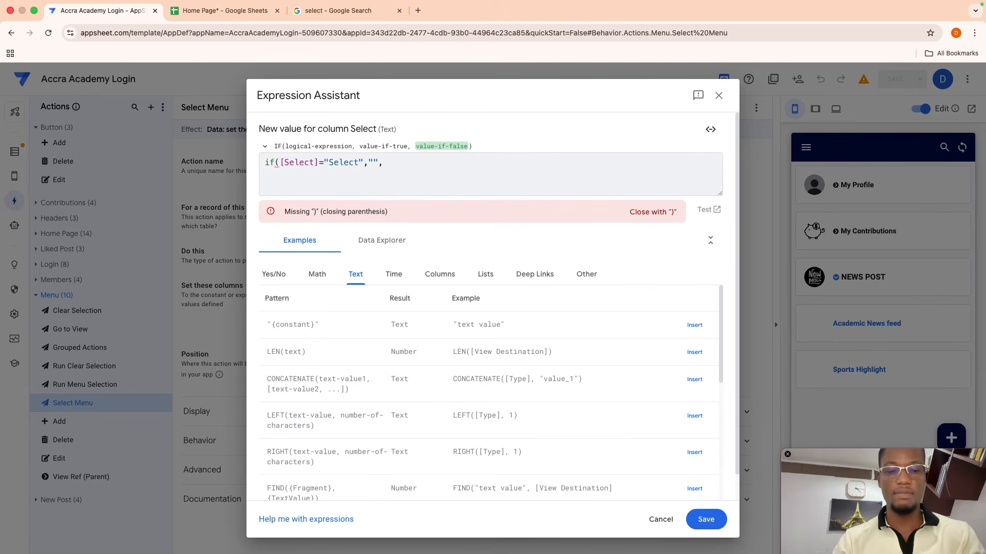
pyautogui.write('"Select"')
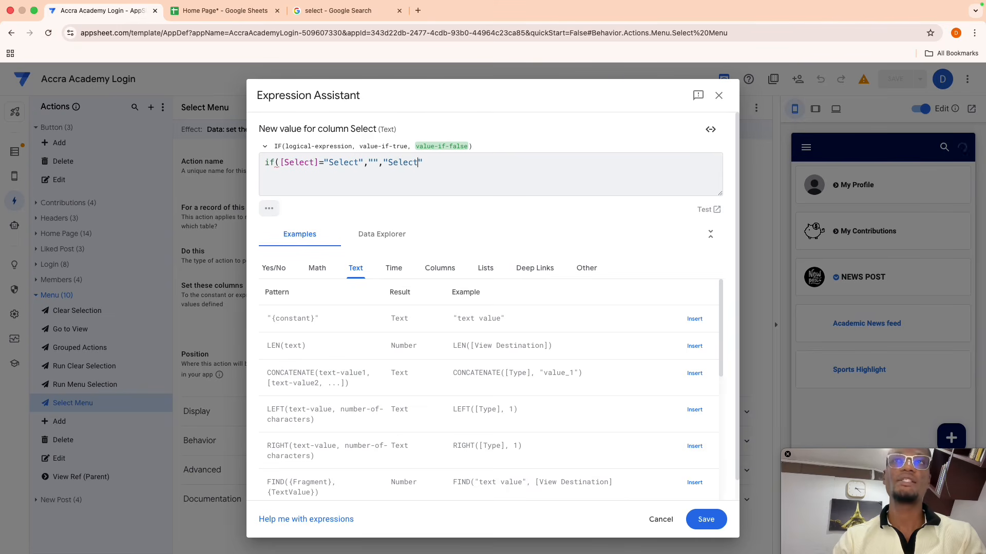
pyautogui.write(')')
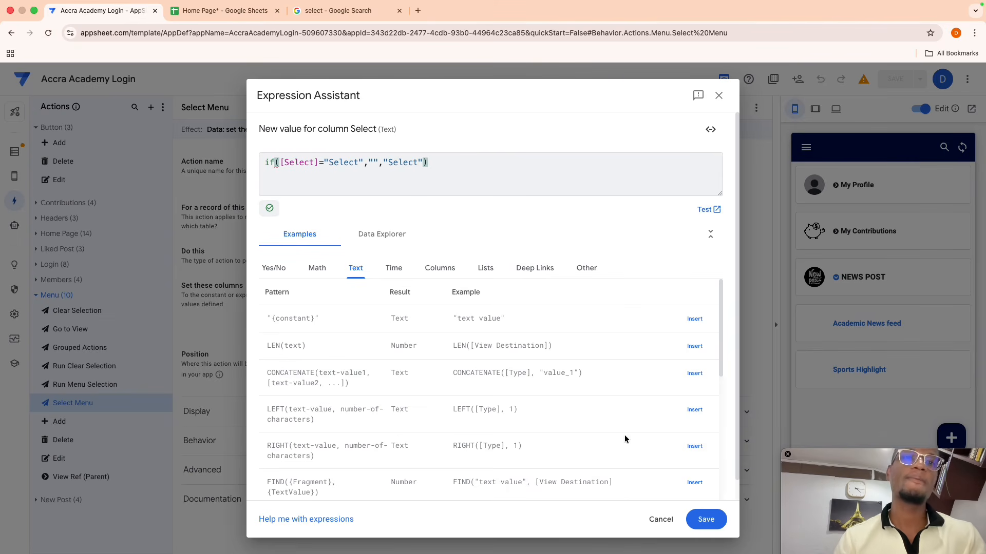
pyautogui.click(706, 519)
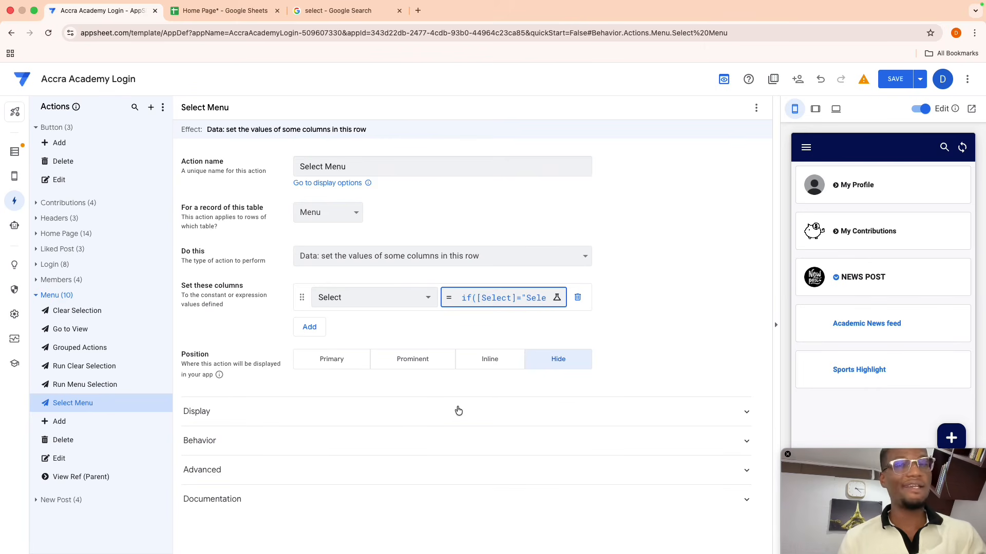
pyautogui.click(101, 364)
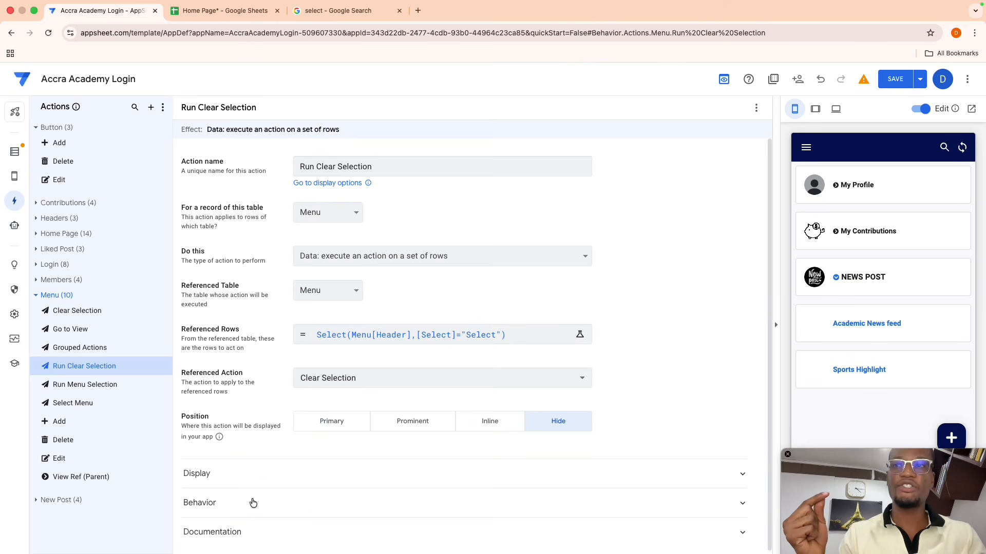
# - Give Run Clear Selection the condition [Select]<>"Select" and save the app
pyautogui.click(253, 503)
pyautogui.scroll(-3, 360, 477)
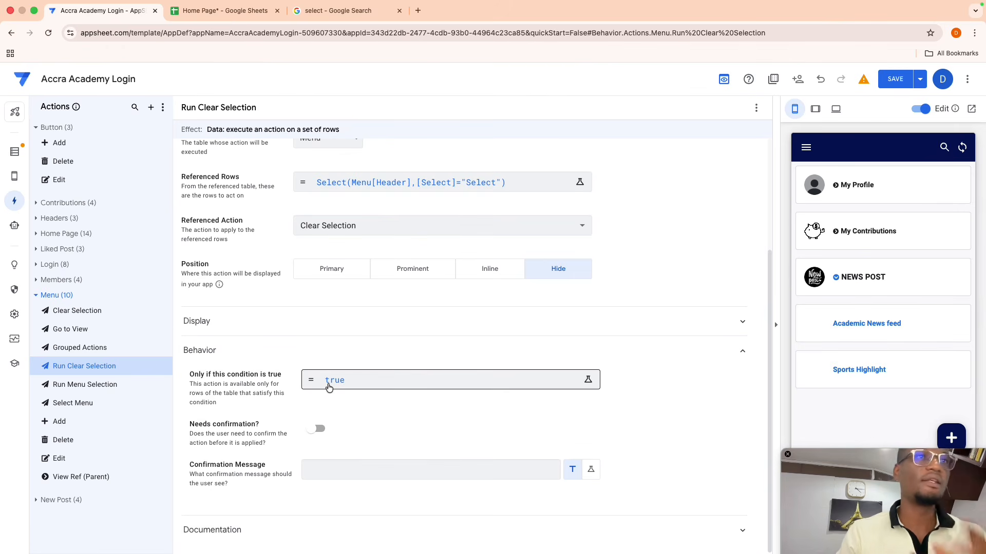
pyautogui.click(355, 379)
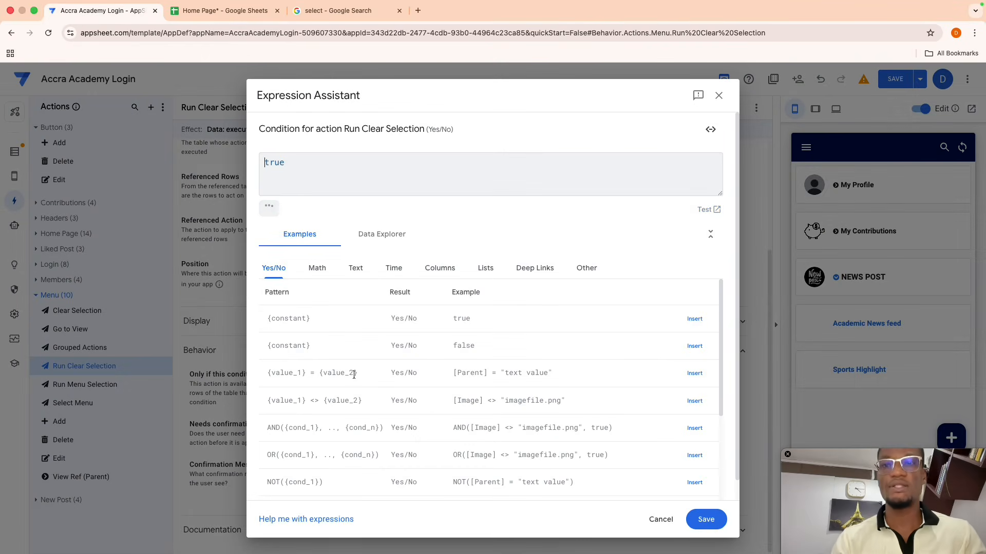
pyautogui.press('super+a')
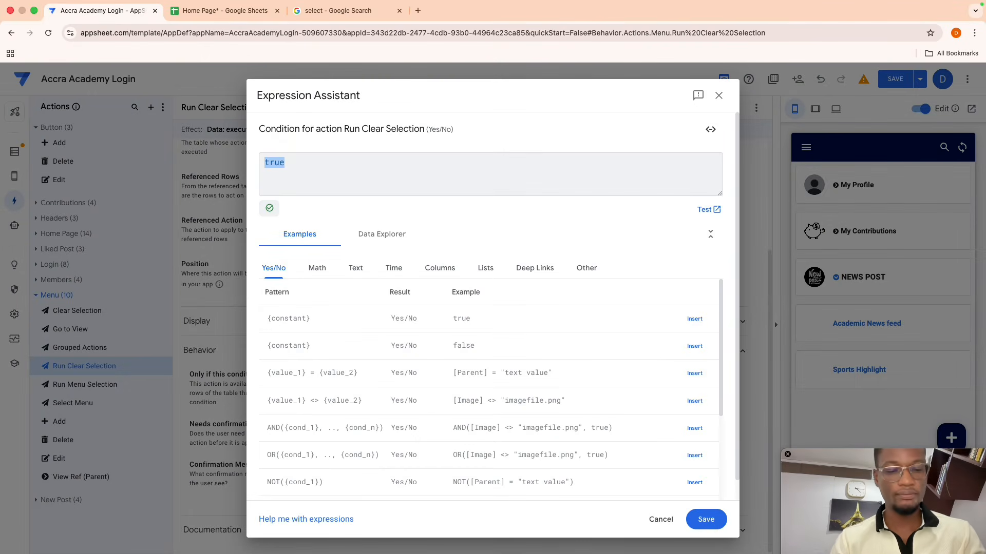
pyautogui.write('[se')
pyautogui.press('Return')
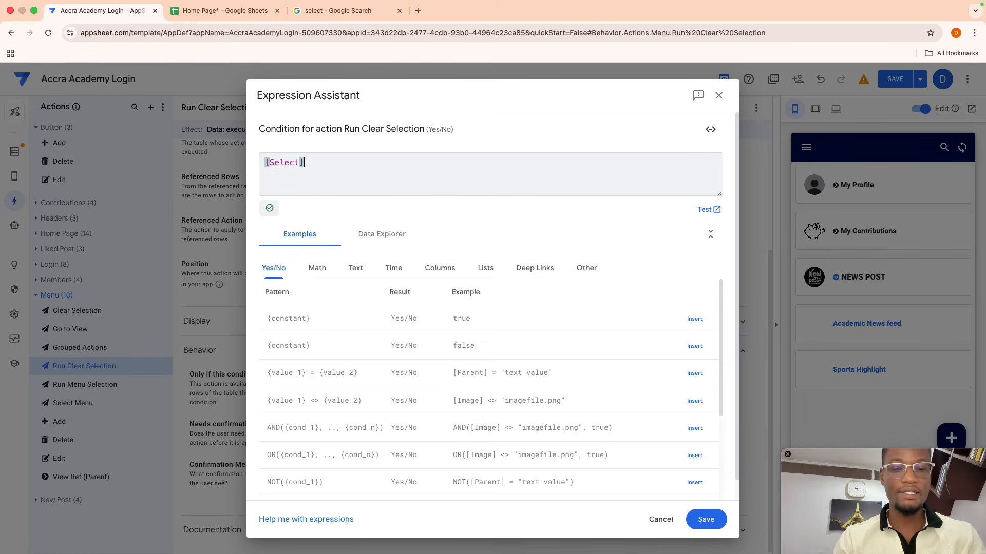
pyautogui.write('<>"Select')
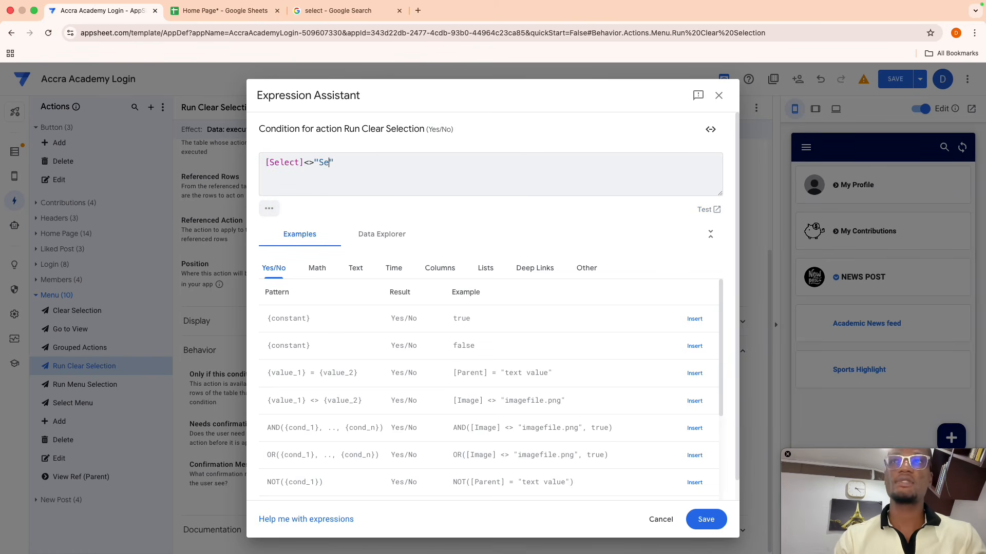
pyautogui.click(697, 520)
pyautogui.click(899, 81)
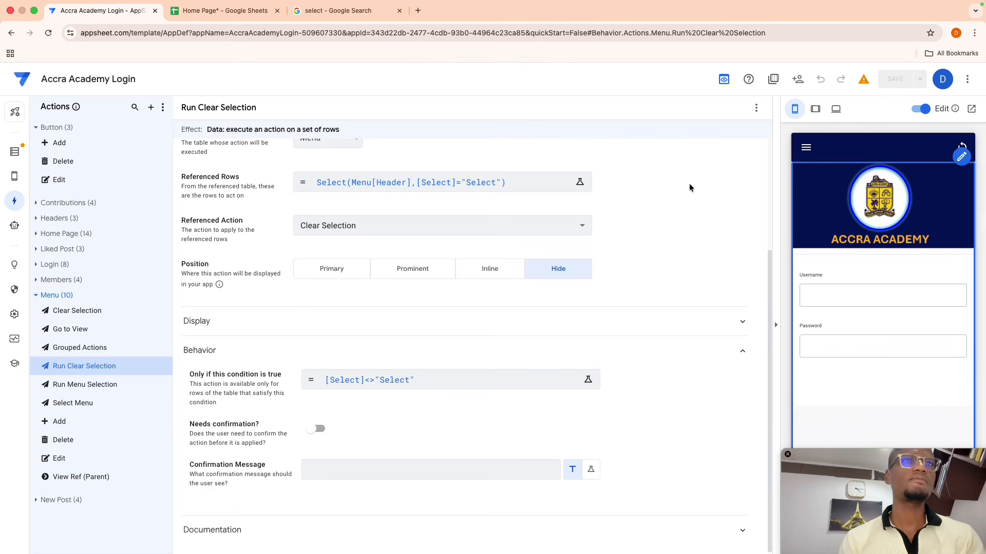
# - Expand and collapse My Contributions and My Profile, then open Academic News feed under News Post
pyautogui.moveTo(14, 179)
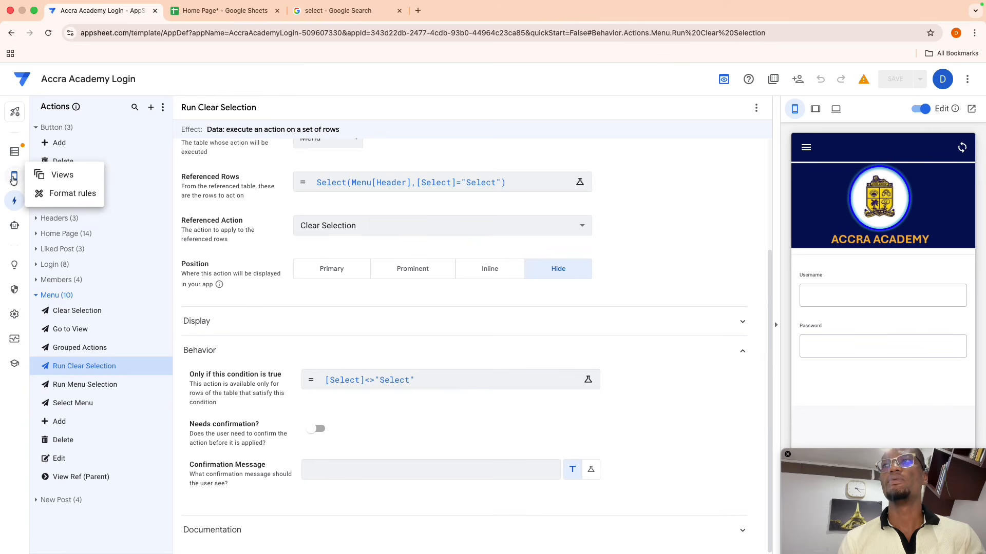
pyautogui.click(62, 174)
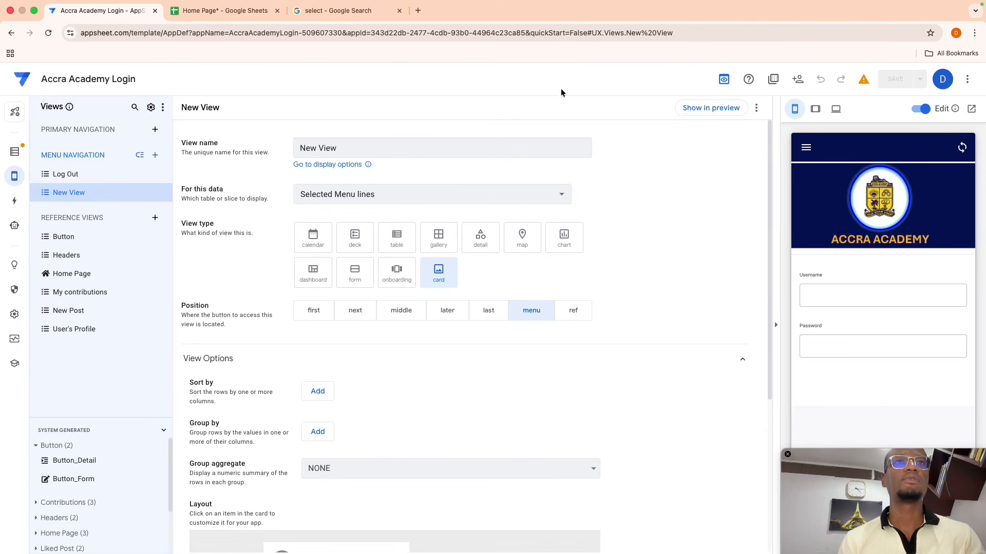
pyautogui.click(699, 107)
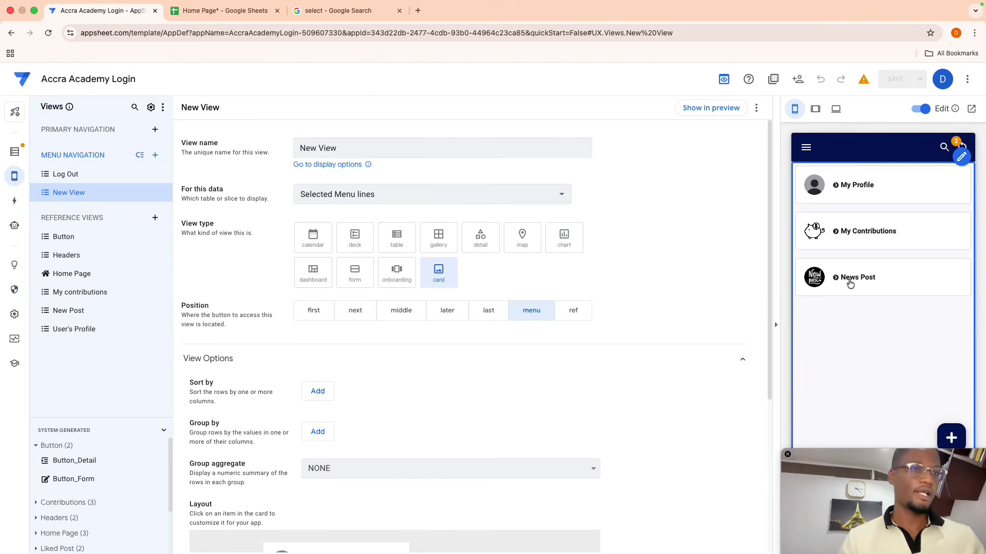
pyautogui.click(839, 244)
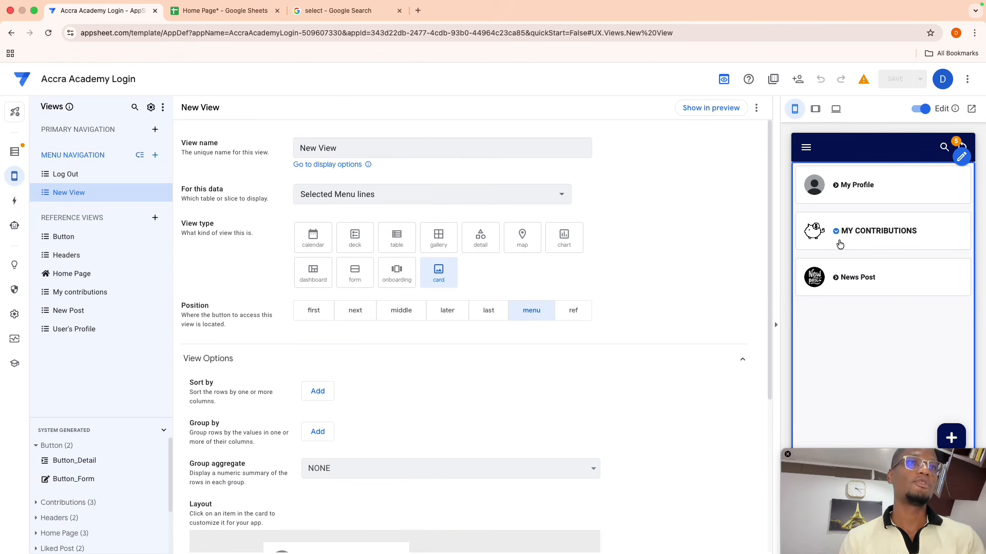
pyautogui.click(831, 236)
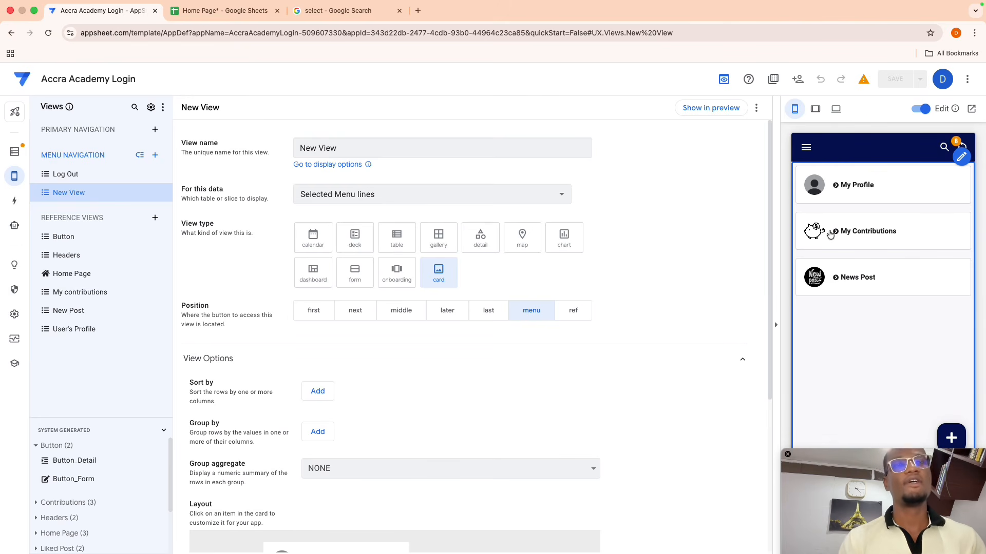
pyautogui.click(840, 190)
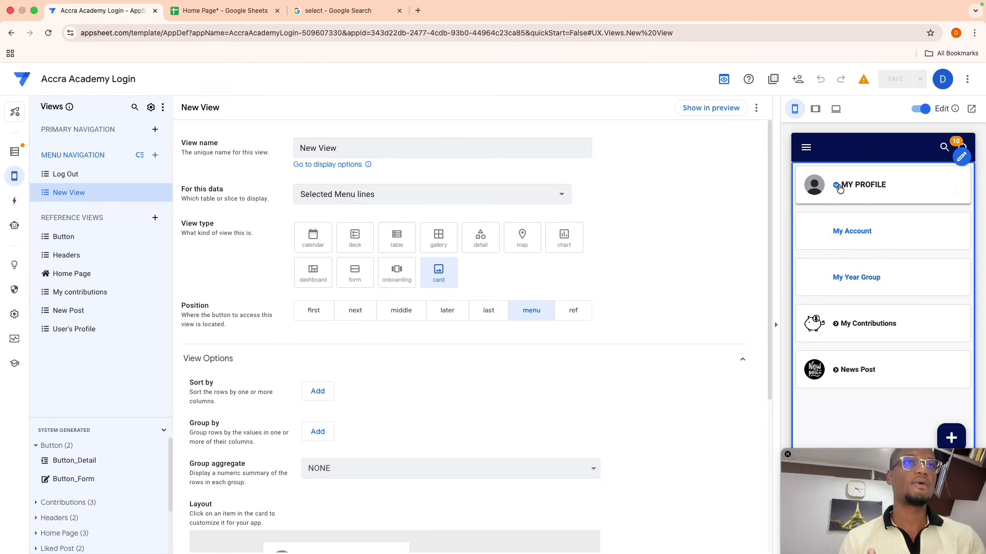
pyautogui.click(840, 189)
pyautogui.click(837, 285)
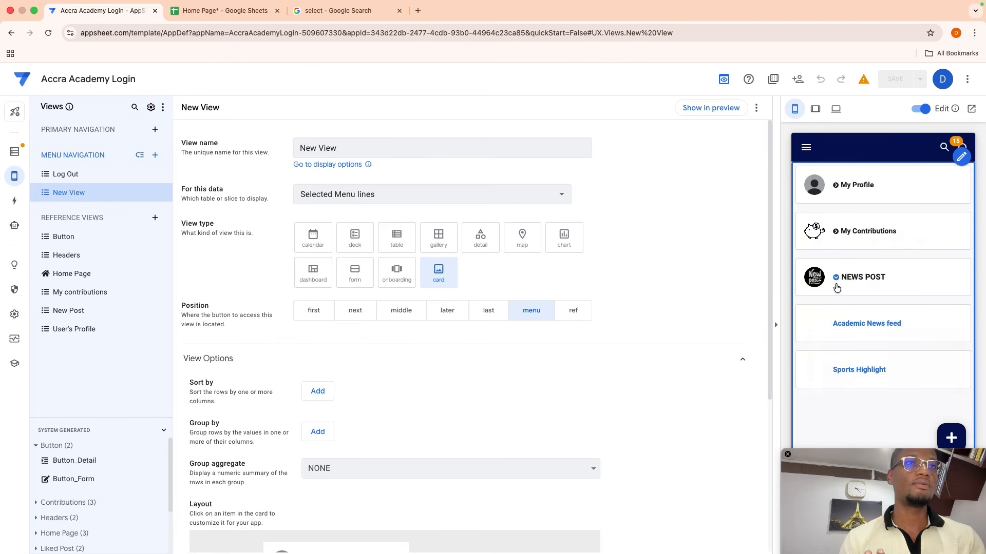
pyautogui.click(851, 329)
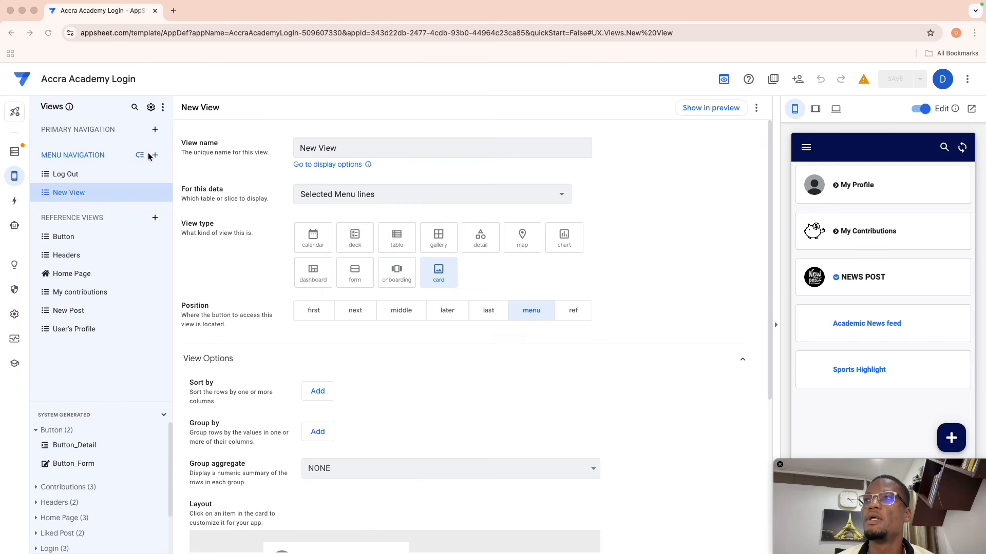
# - Create a new blank view named New Home
pyautogui.click(154, 132)
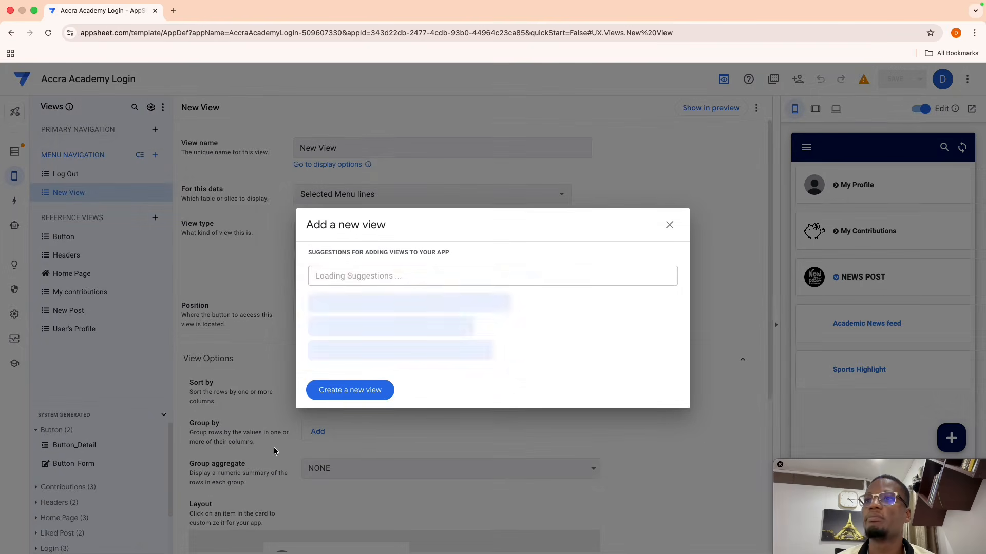
pyautogui.click(334, 394)
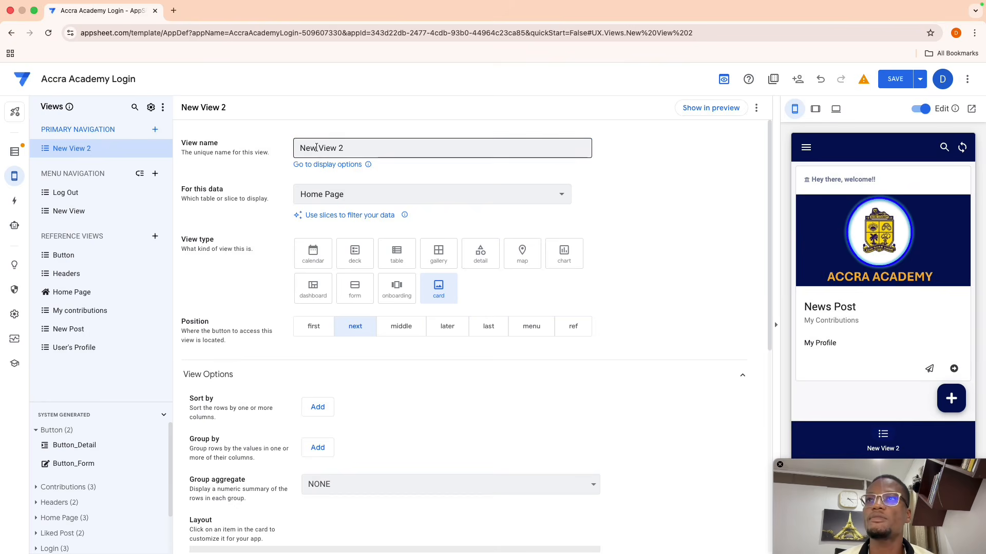
pyautogui.click(260, 137)
pyautogui.press('BackSpace')
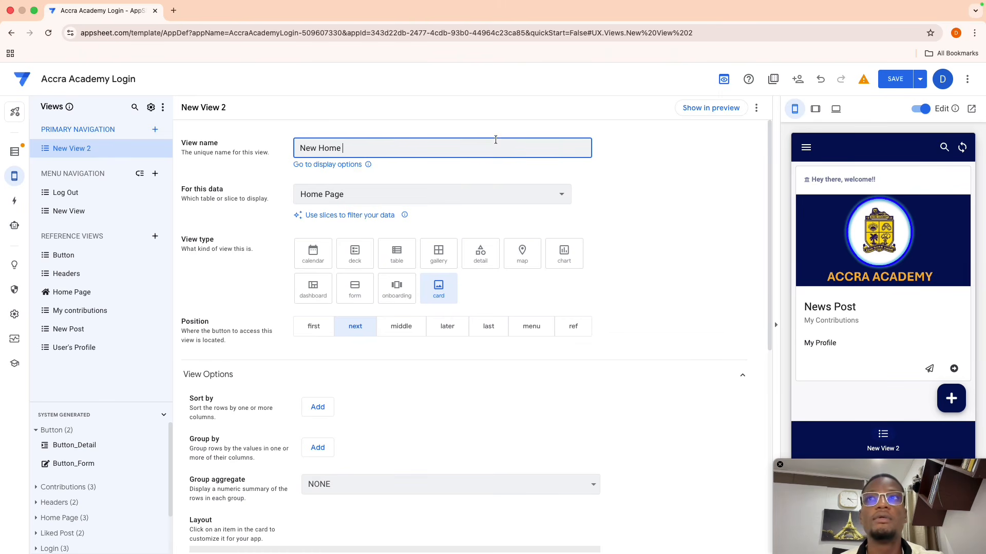
pyautogui.hotkey('ctrl', 'z')
pyautogui.hotkey('ctrl', 'z')
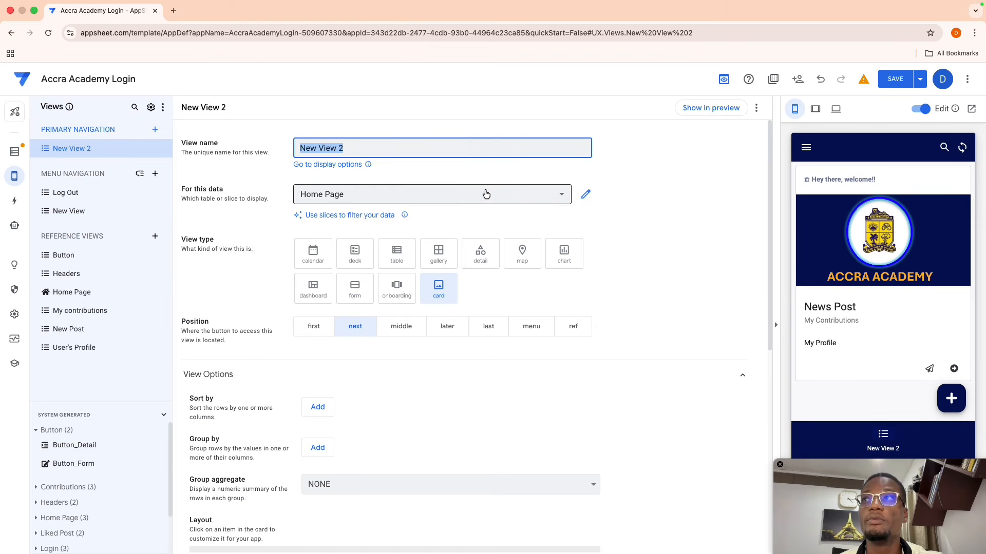
pyautogui.click(348, 150)
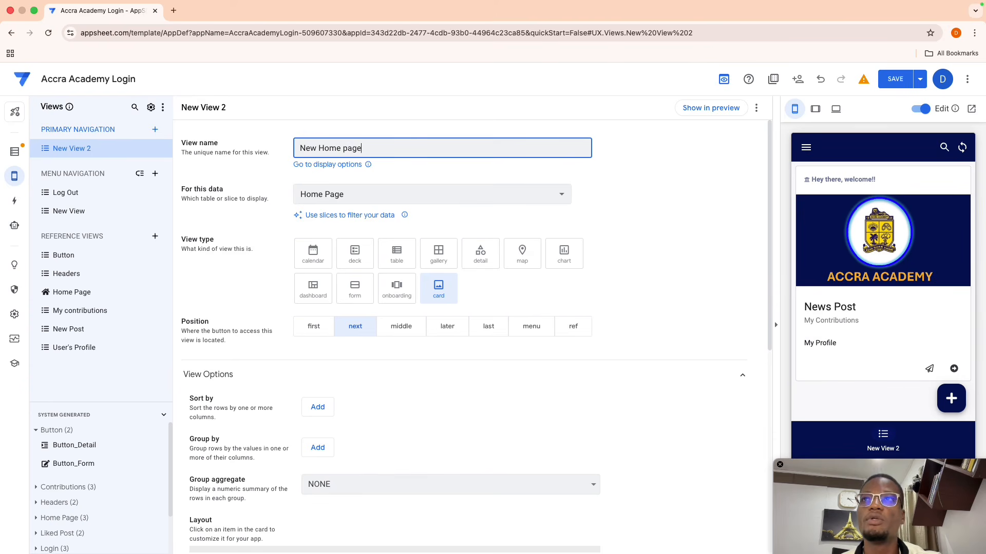
pyautogui.click(593, 184)
# - Make New Home a Dashboard on Home Page data with New View as its entry
pyautogui.click(547, 194)
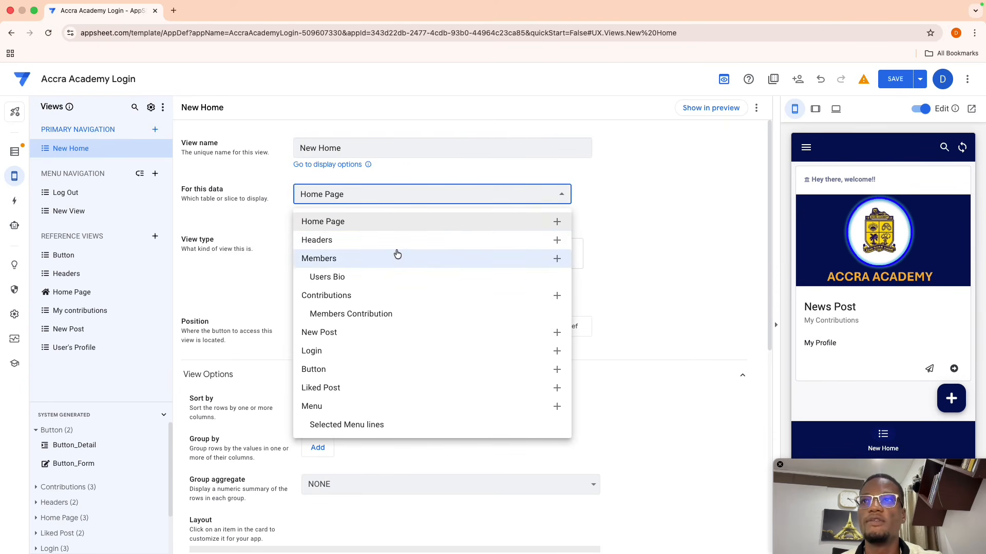
pyautogui.click(462, 221)
pyautogui.click(325, 293)
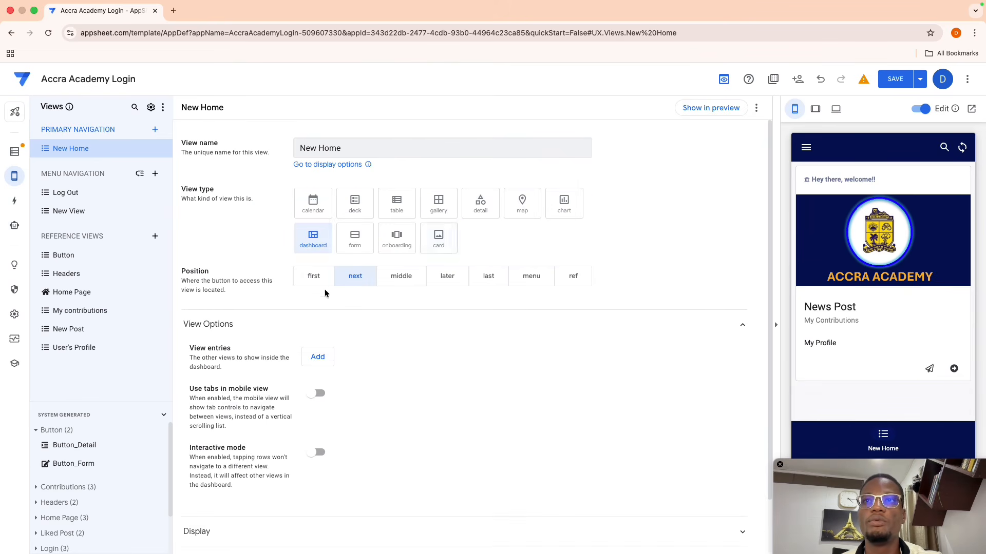
pyautogui.click(317, 357)
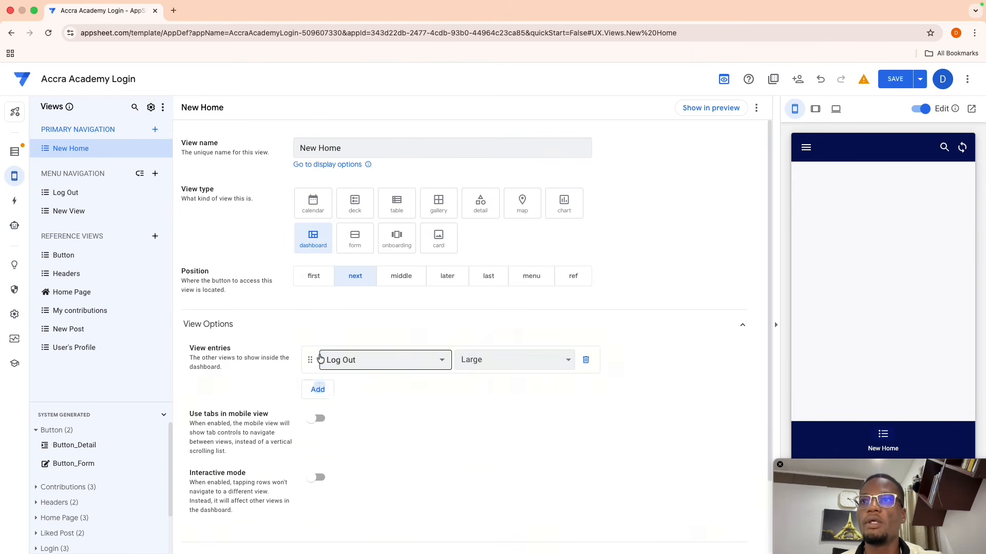
pyautogui.click(353, 363)
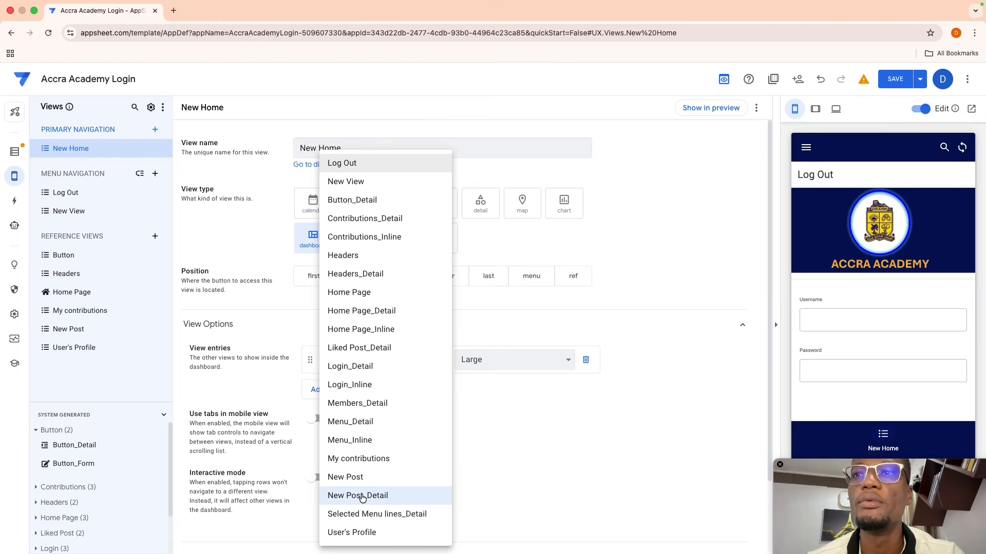
pyautogui.click(346, 182)
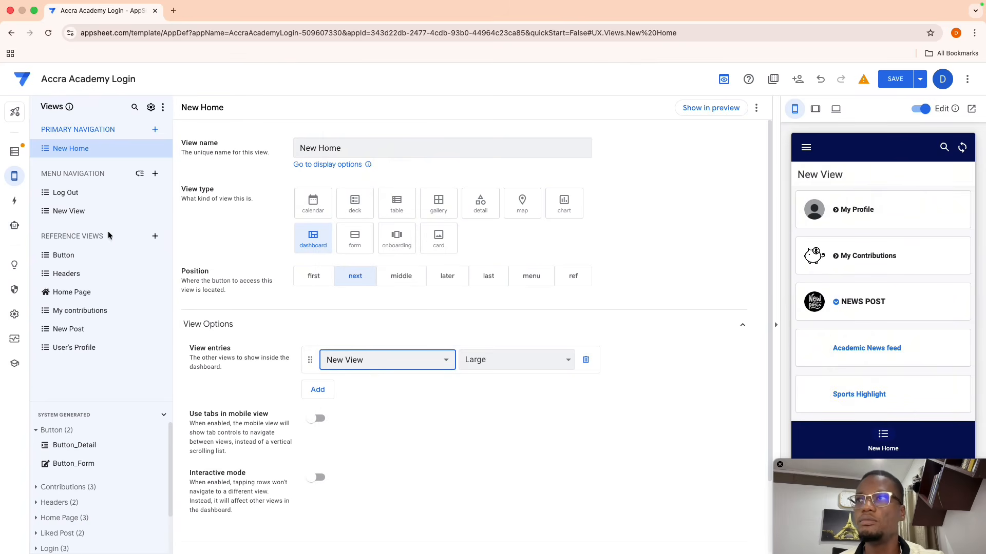
# - Rename New View to Menu and reopen the New Home view
pyautogui.click(72, 213)
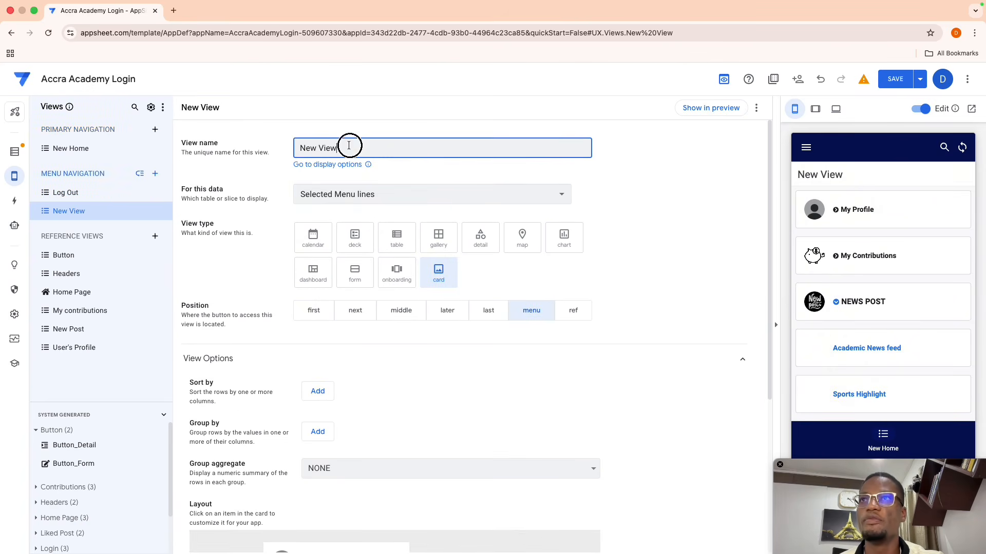
pyautogui.tripleClick(345, 146)
pyautogui.press('BackSpace')
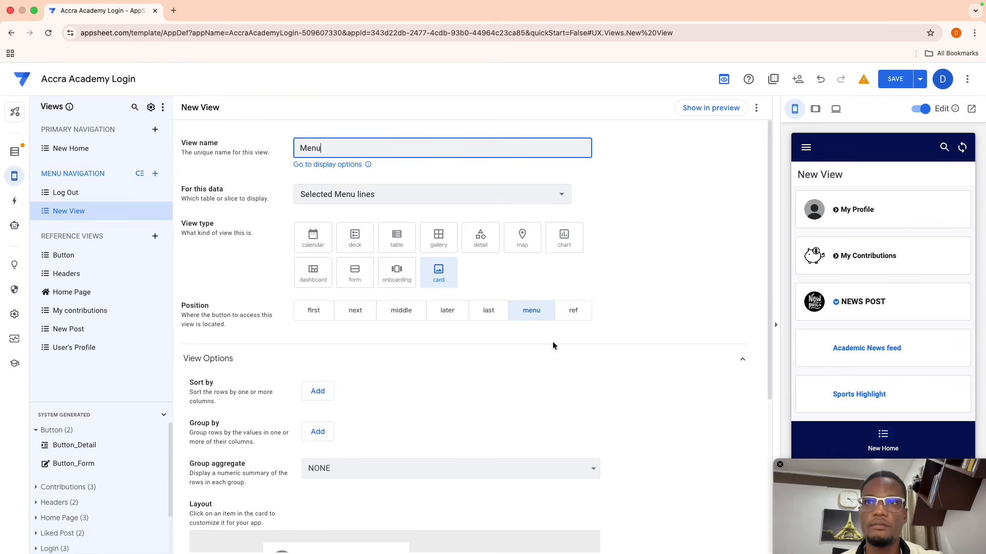
pyautogui.click(552, 342)
pyautogui.click(66, 152)
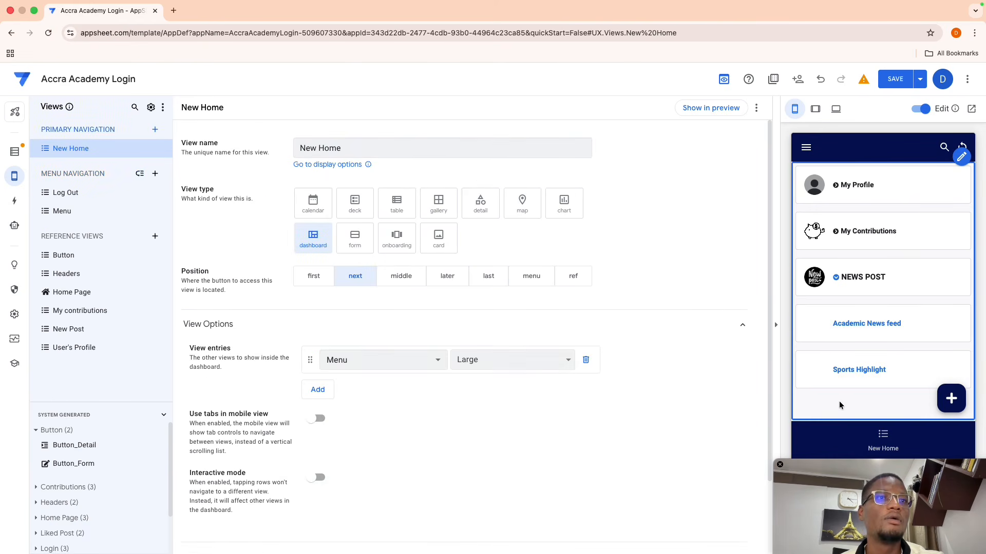
# - Refresh the New Home dashboard preview and open the Home Page view settings
pyautogui.click(879, 439)
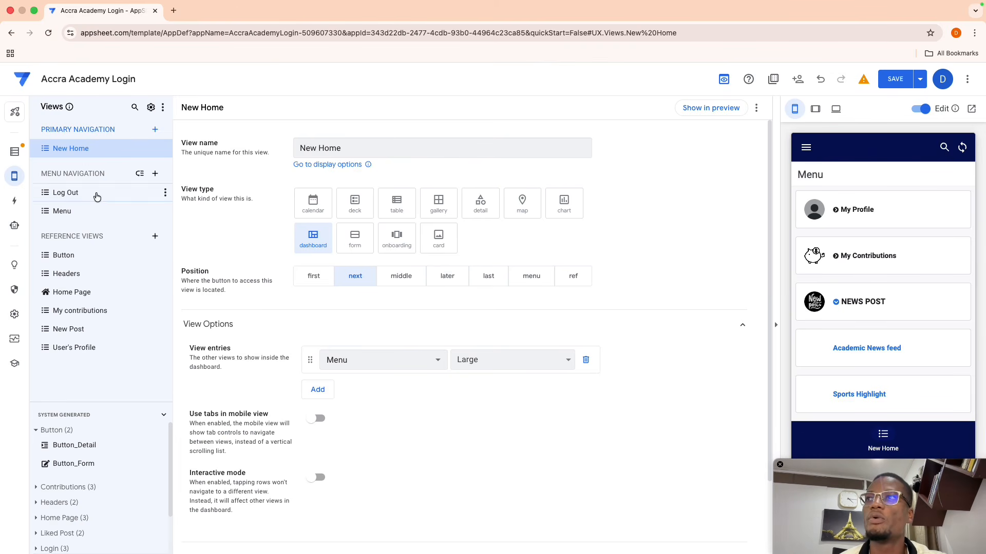
pyautogui.click(73, 297)
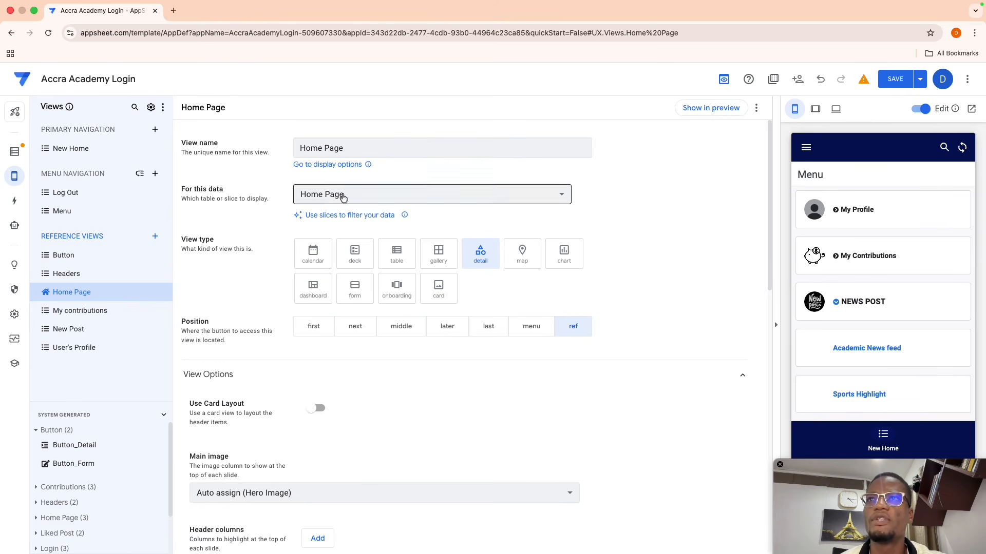
# - Duplicate the Home Page view and rename the copy Home Page 2 to Hero Section
pyautogui.click(697, 106)
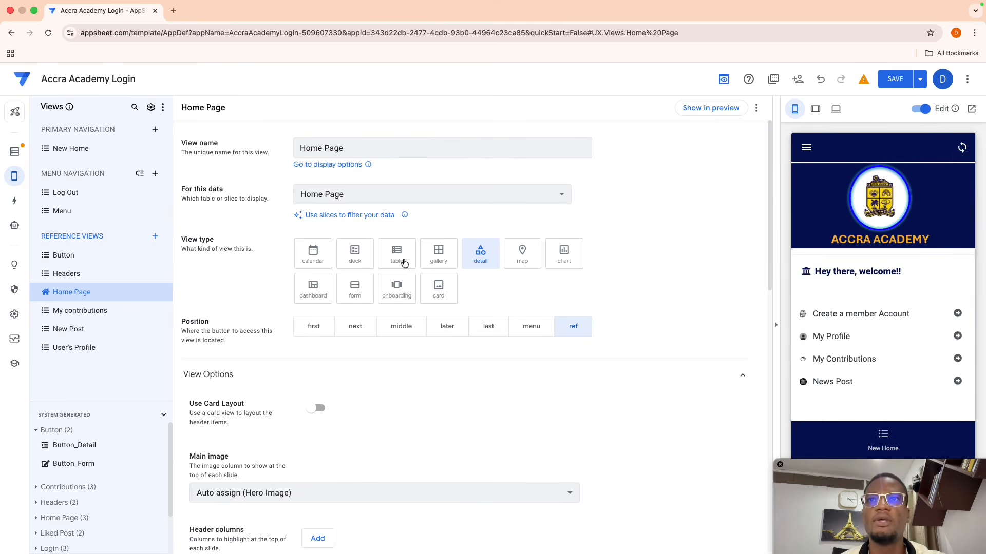
pyautogui.click(756, 108)
pyautogui.click(770, 123)
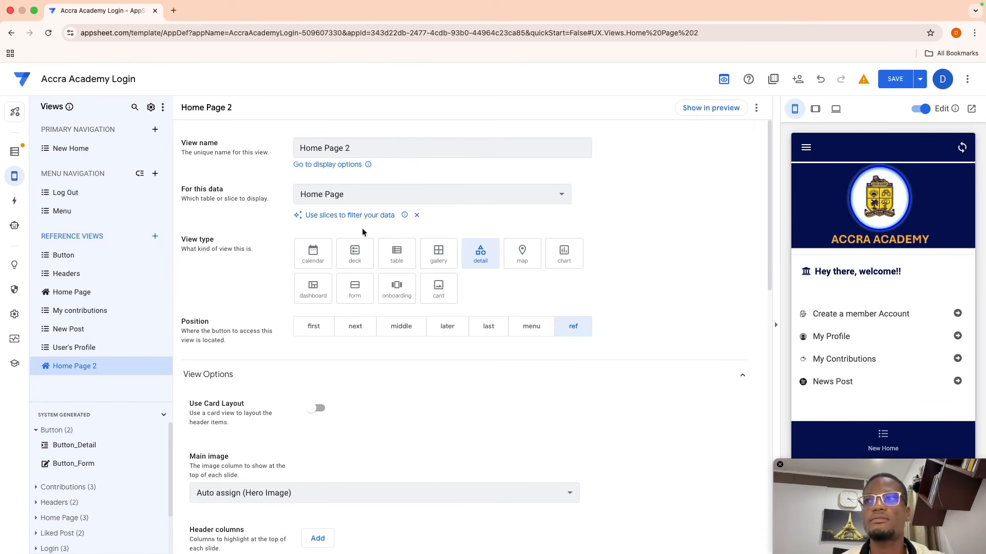
pyautogui.click(352, 148)
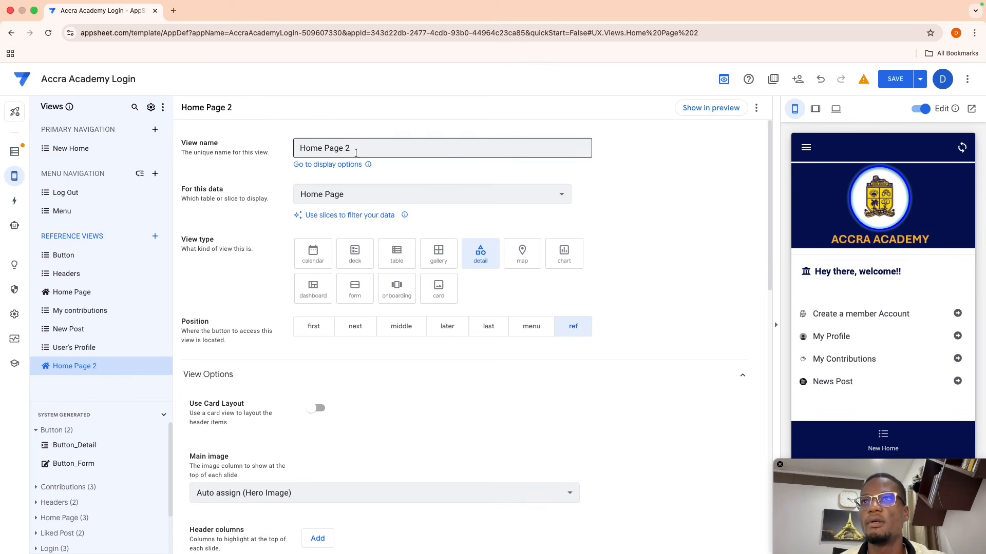
pyautogui.tripleClick(352, 149)
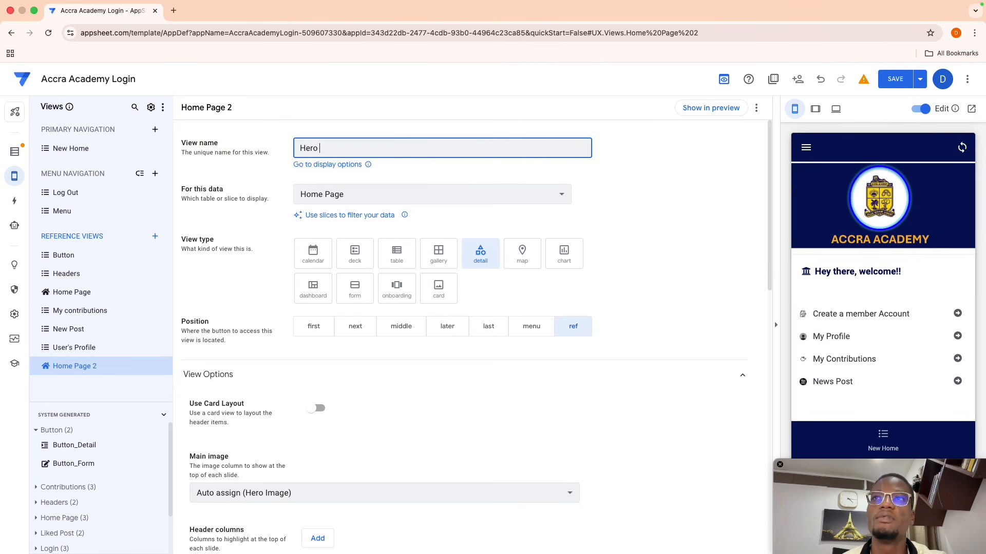
pyautogui.click(611, 178)
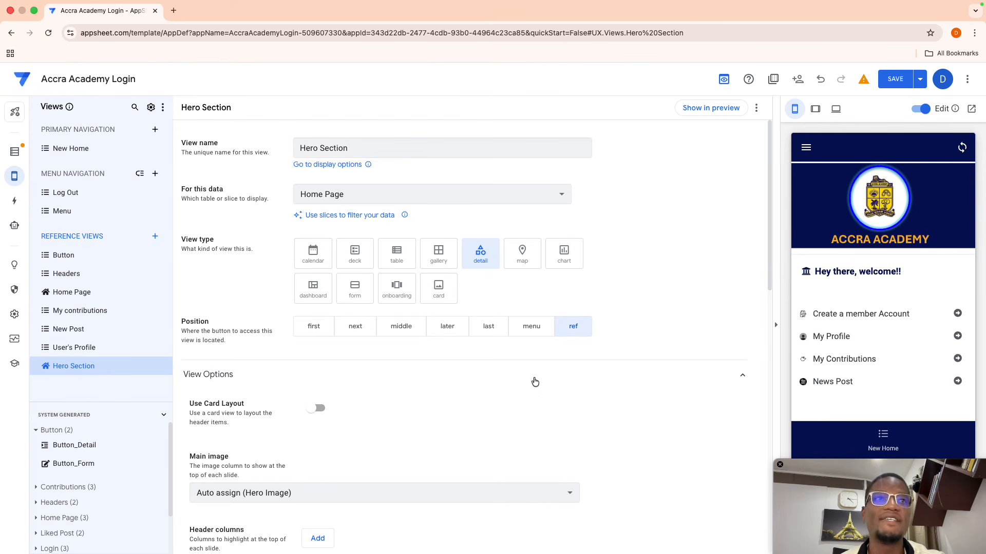
# - Remove Line Break and Header 1–4 from Hero Section's column order
pyautogui.scroll(-5, 537, 385)
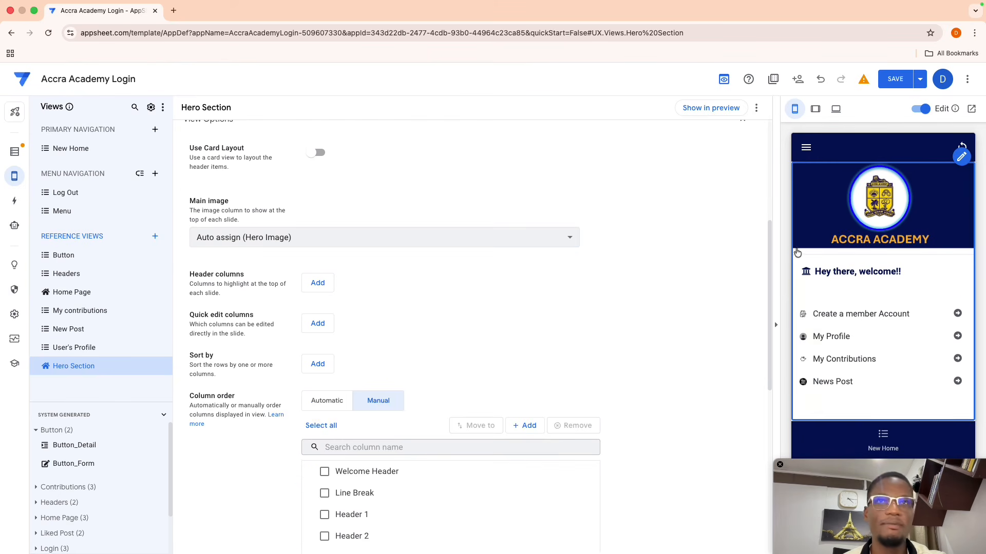
pyautogui.scroll(-3, 368, 343)
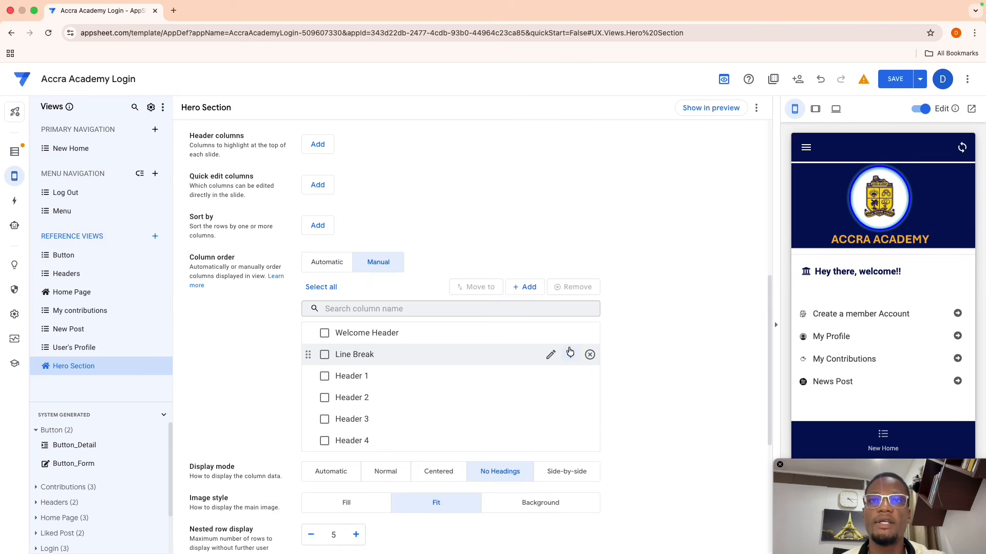
pyautogui.click(590, 355)
pyautogui.click(589, 355)
pyautogui.click(589, 355)
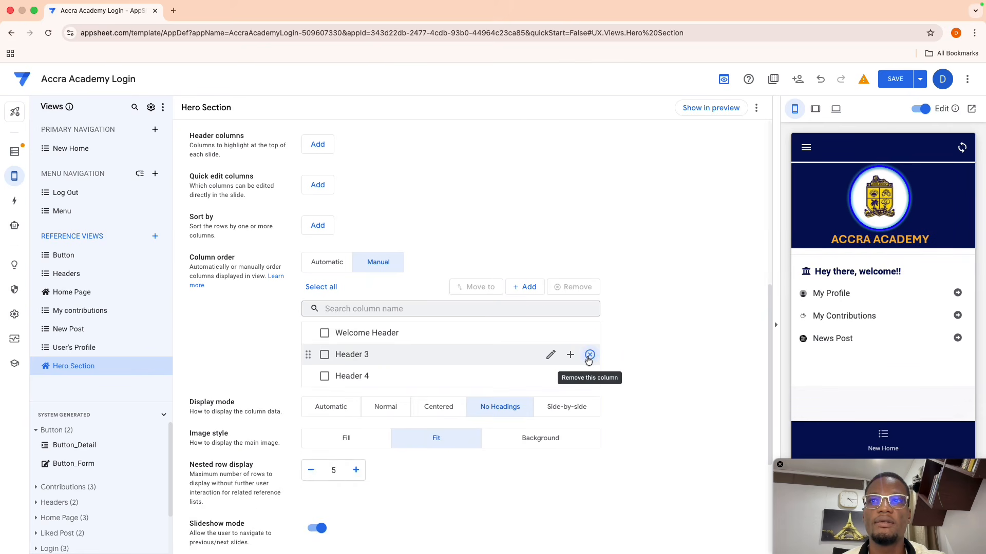
pyautogui.click(589, 356)
pyautogui.click(589, 355)
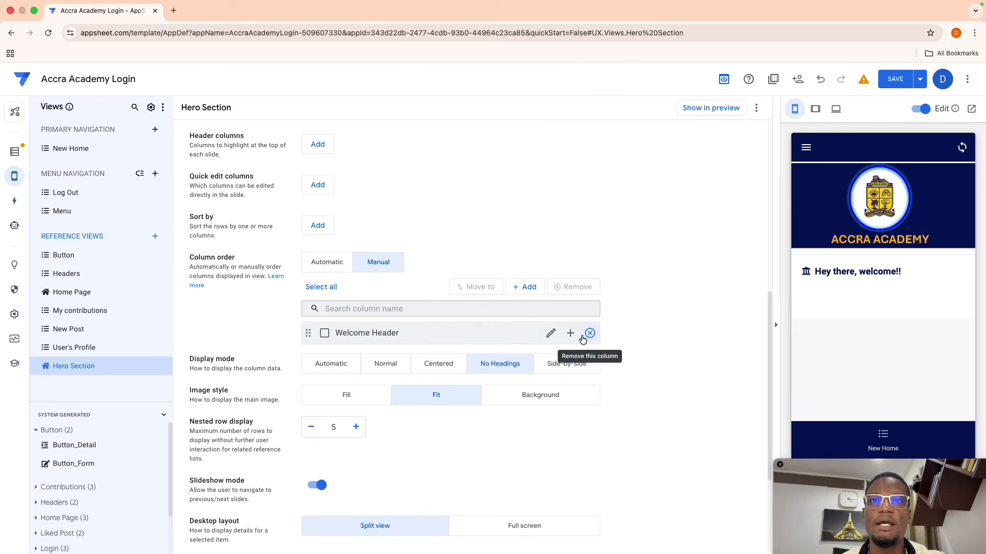
pyautogui.click(570, 333)
# - Add the Hero Image column and remove Welcome Header
pyautogui.click(531, 340)
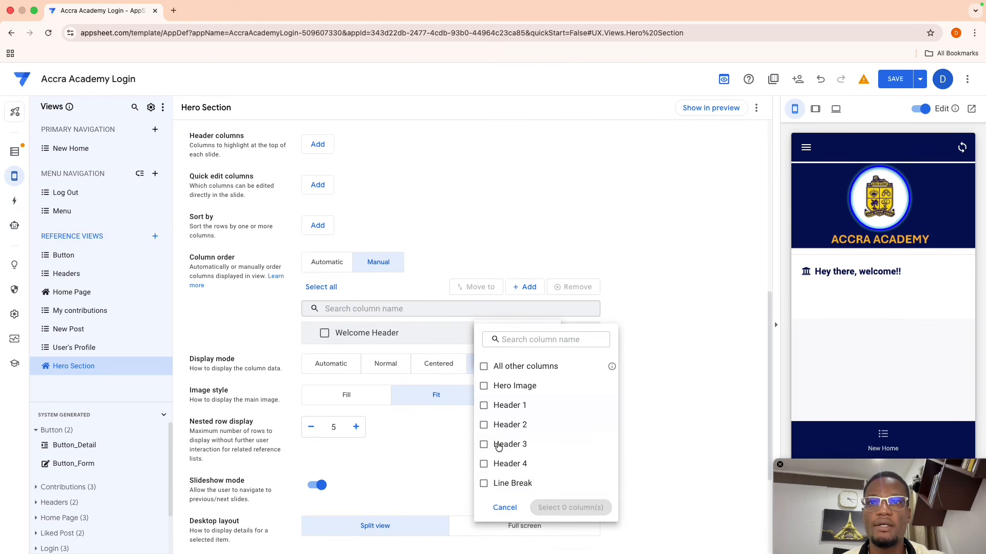
pyautogui.click(502, 386)
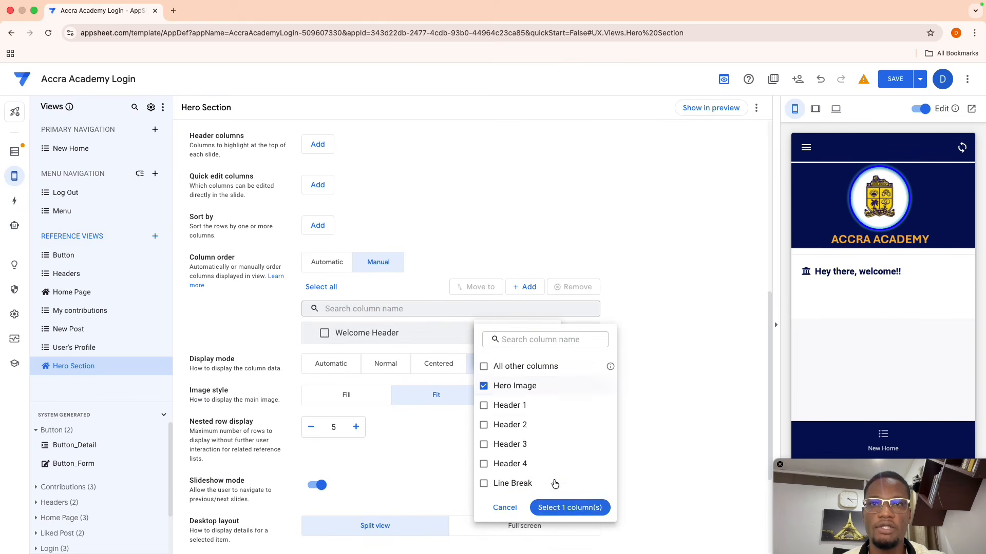
pyautogui.click(568, 507)
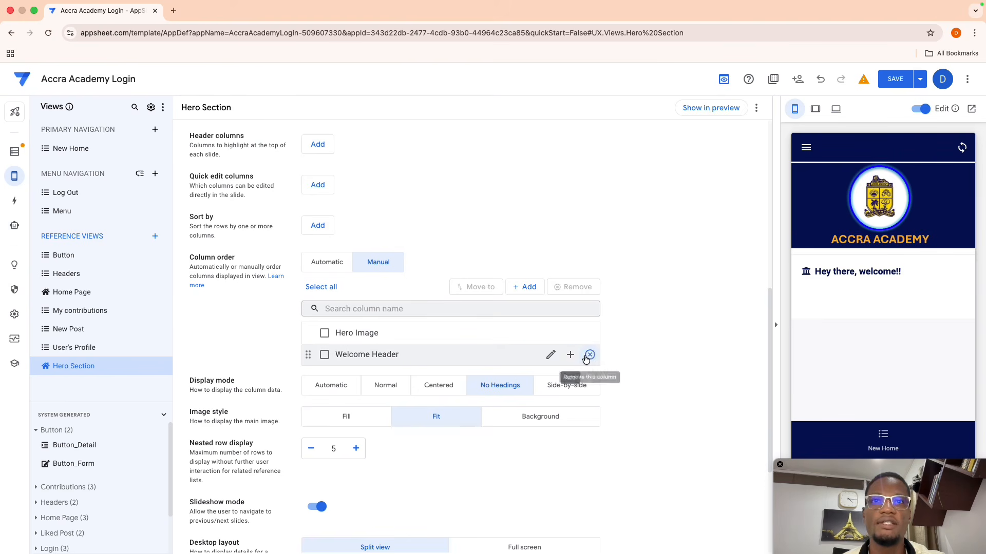
pyautogui.click(589, 355)
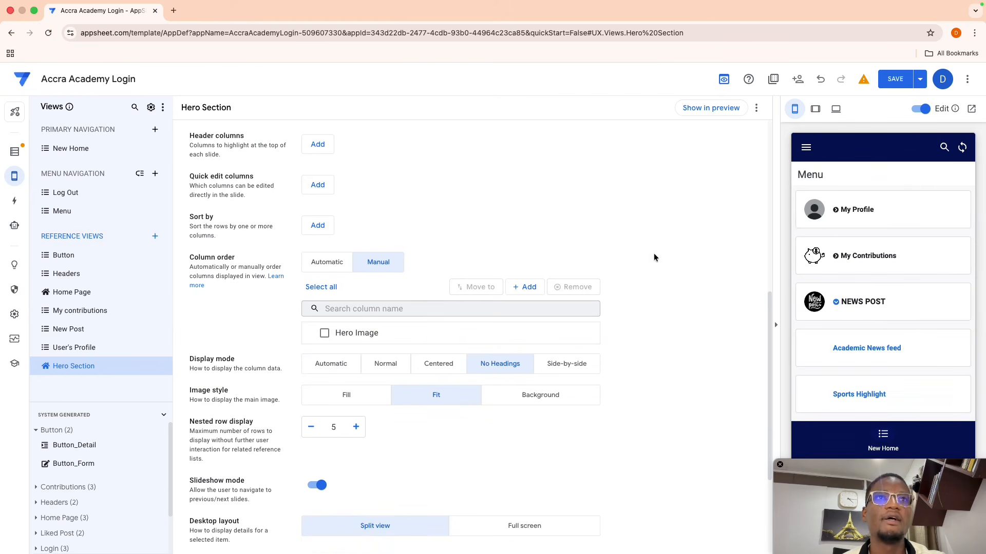
pyautogui.scroll(1, 295, 201)
pyautogui.scroll(3, 295, 205)
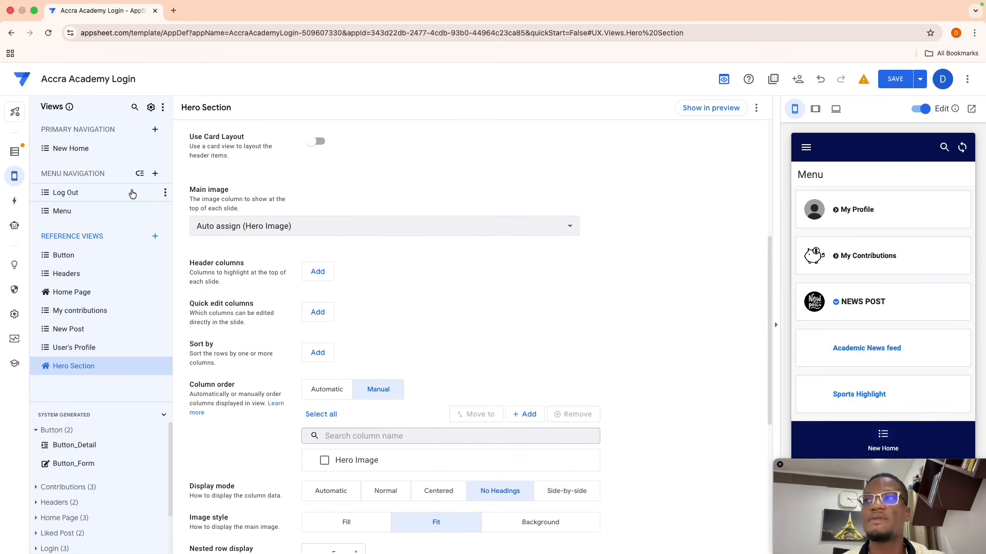
# - Add a Hero Section view entry to New Home and drag it above Menu
pyautogui.click(72, 149)
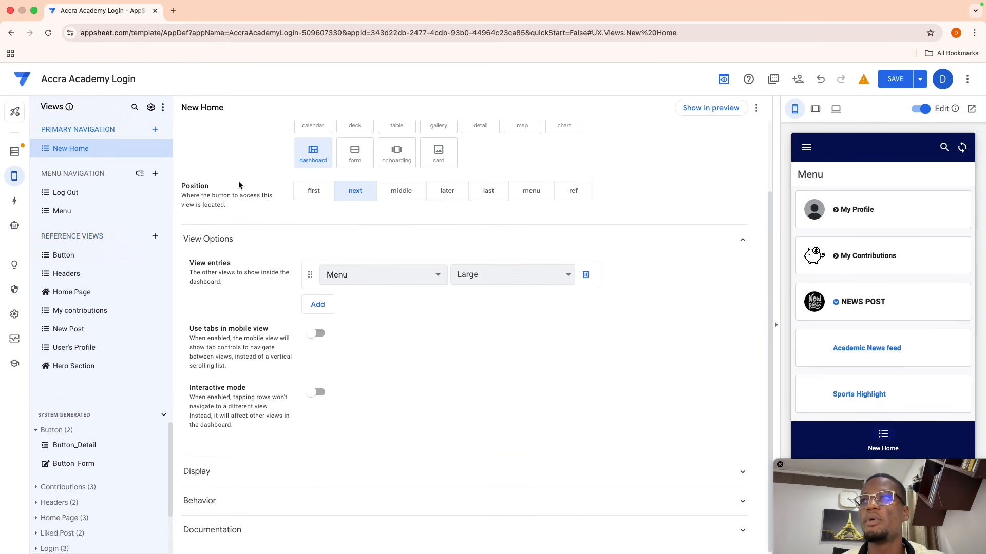
pyautogui.click(321, 305)
pyautogui.click(341, 305)
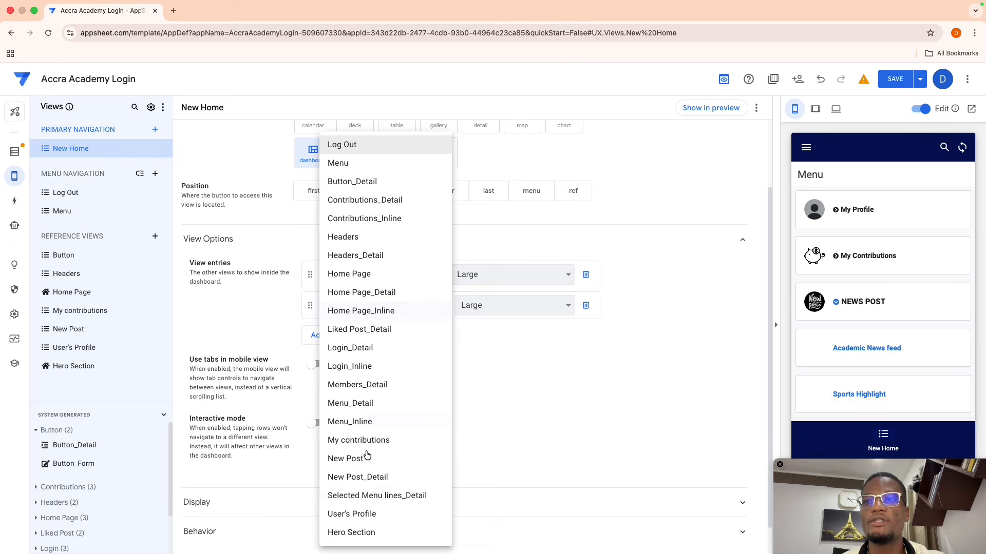
pyautogui.click(359, 532)
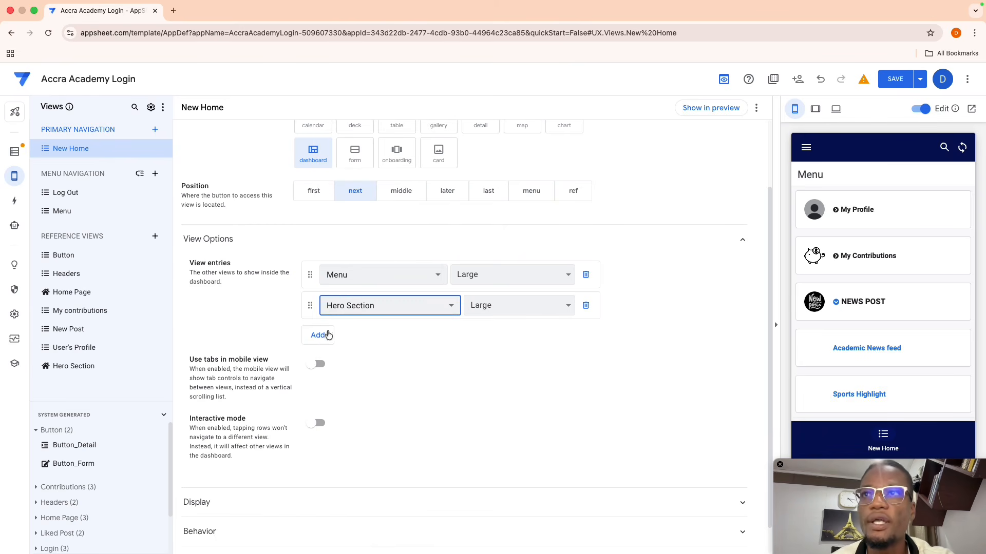
pyautogui.moveTo(310, 307); pyautogui.dragTo(309, 257)
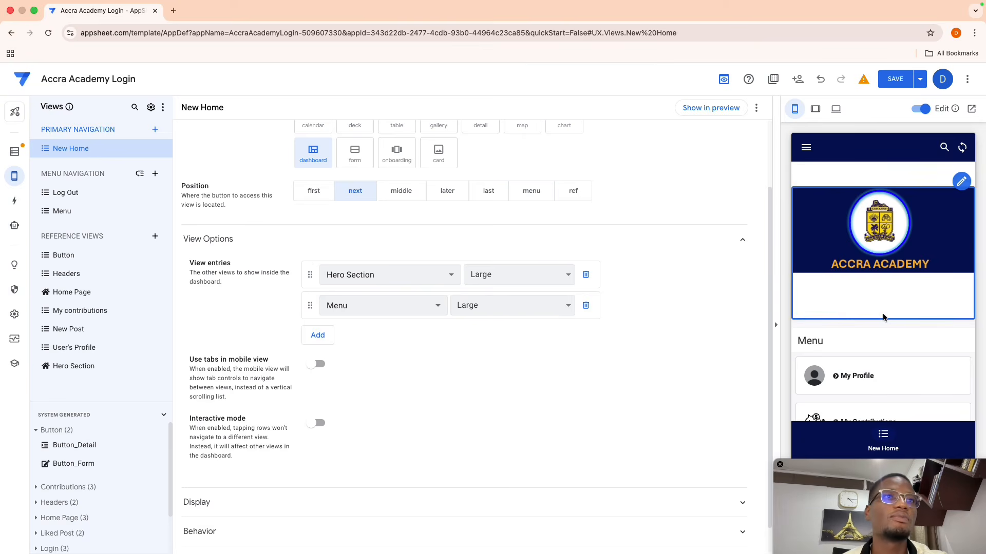
pyautogui.scroll(-5, 883, 314)
pyautogui.scroll(4, 884, 318)
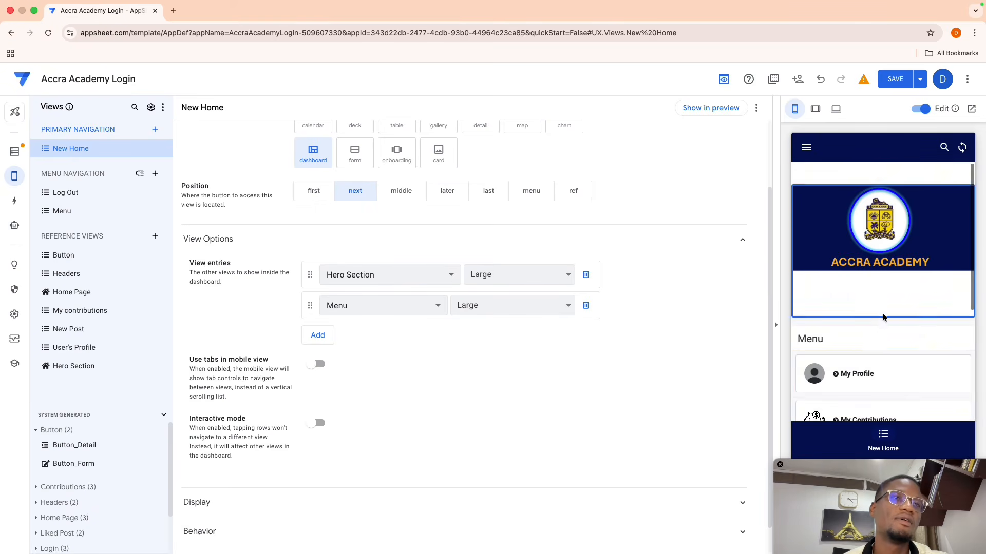
pyautogui.scroll(-4, 884, 318)
pyautogui.scroll(4, 883, 318)
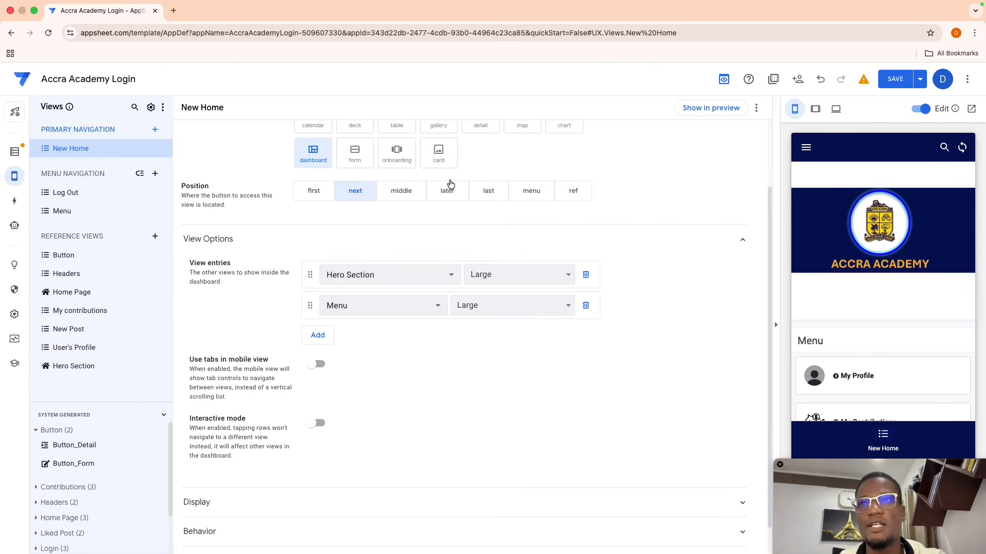
pyautogui.click(76, 364)
# - Switch Hero Section to a card layout with no column in the title or subtitle
pyautogui.click(444, 221)
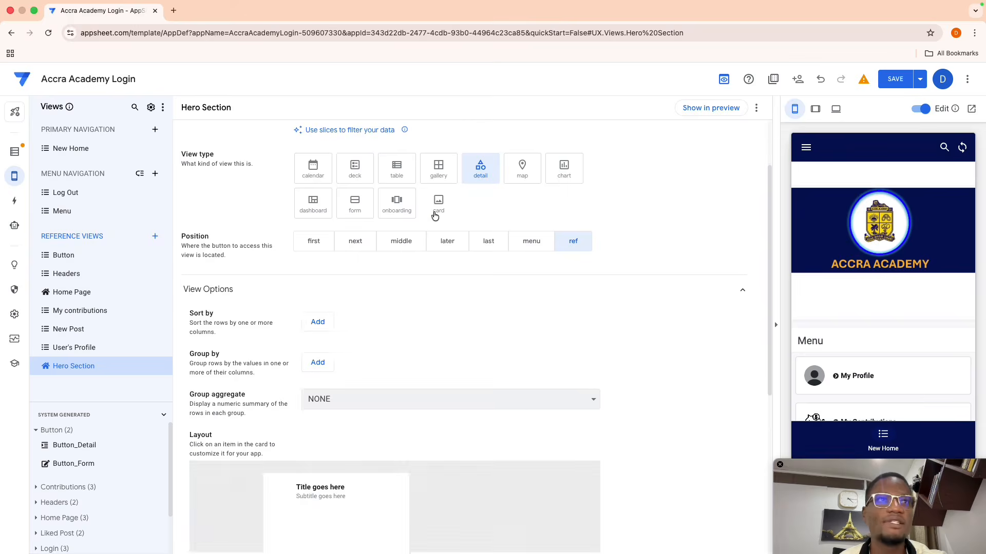
pyautogui.scroll(-4, 398, 288)
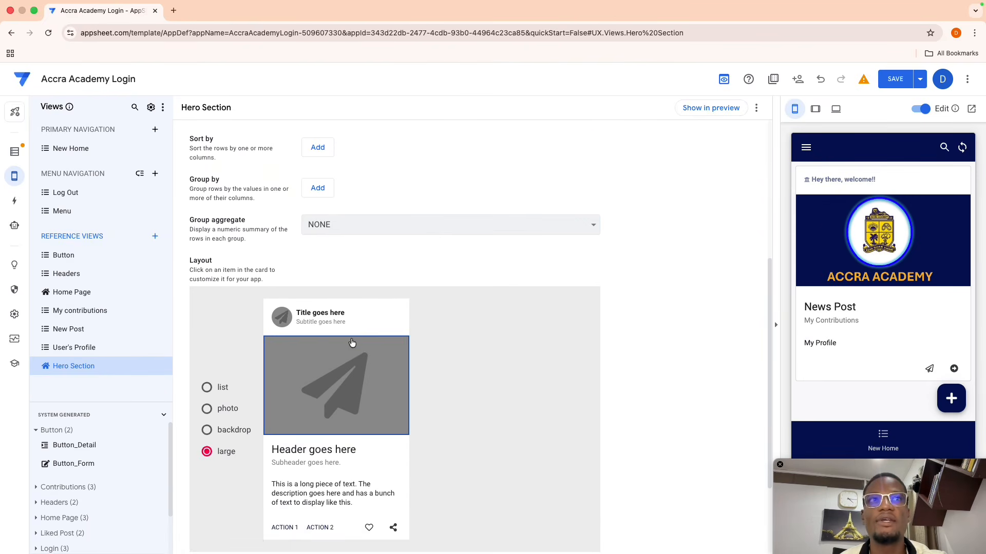
pyautogui.click(466, 421)
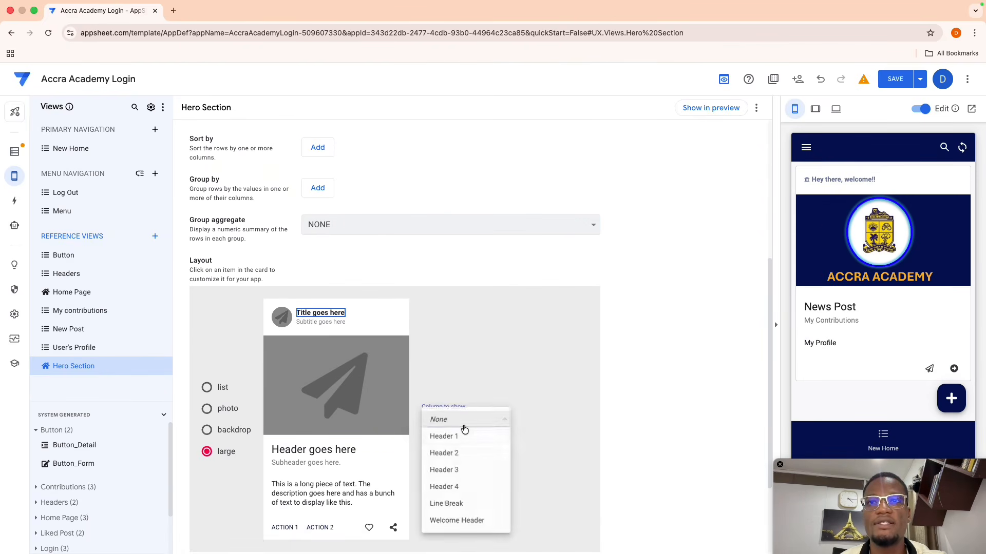
pyautogui.click(447, 420)
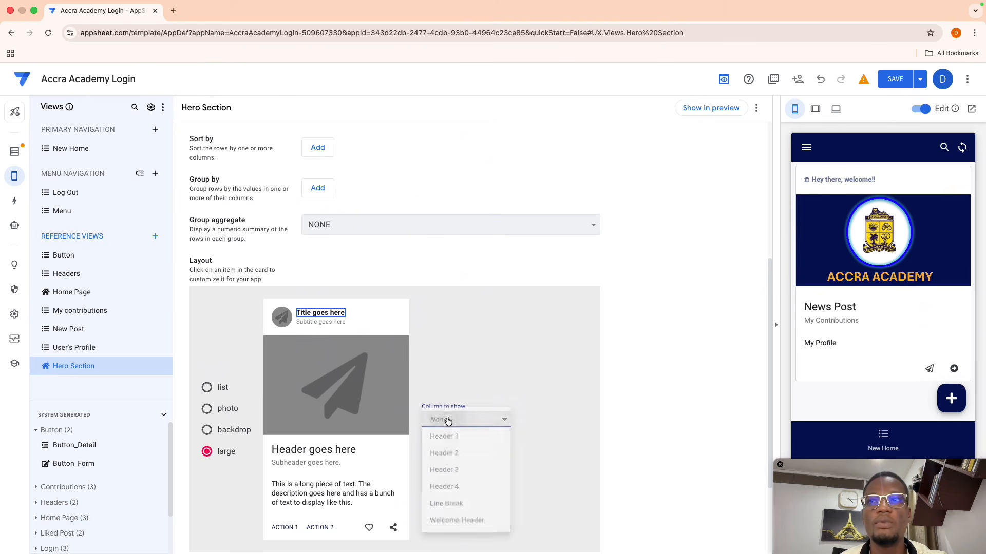
pyautogui.click(330, 327)
pyautogui.click(460, 417)
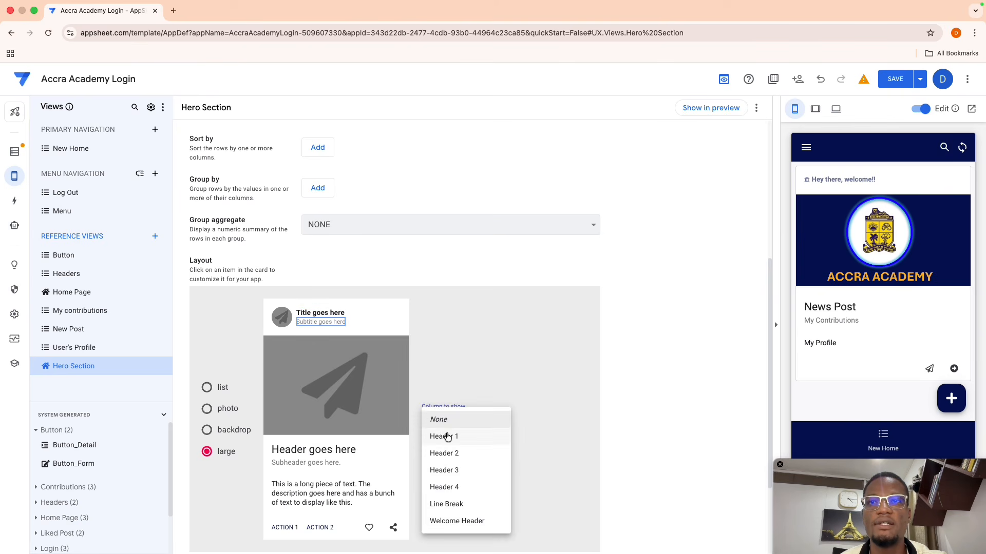
pyautogui.click(448, 436)
pyautogui.click(452, 414)
pyautogui.click(439, 406)
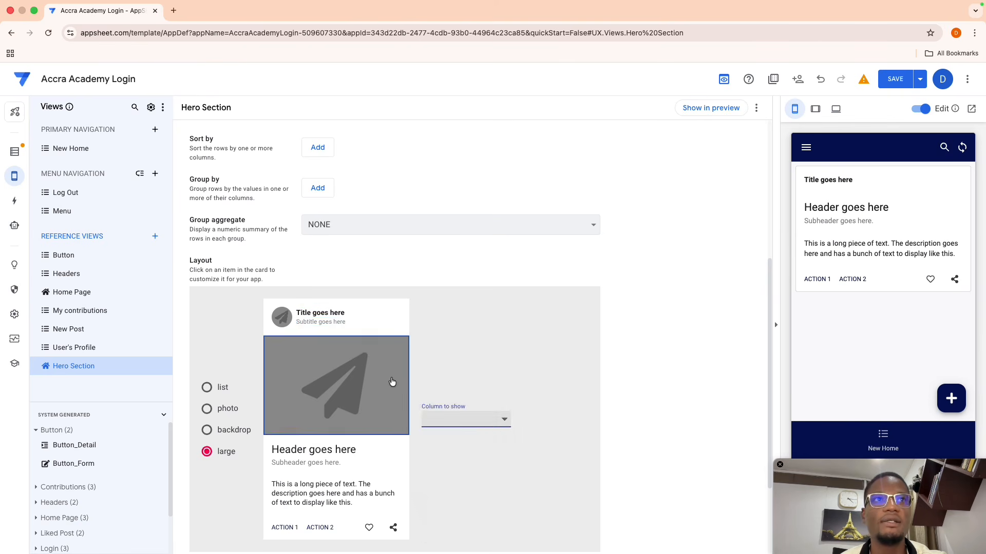
pyautogui.scroll(-2, 392, 379)
# - Show Hero Image as the card image and clear the header's column
pyautogui.click(332, 297)
pyautogui.click(440, 331)
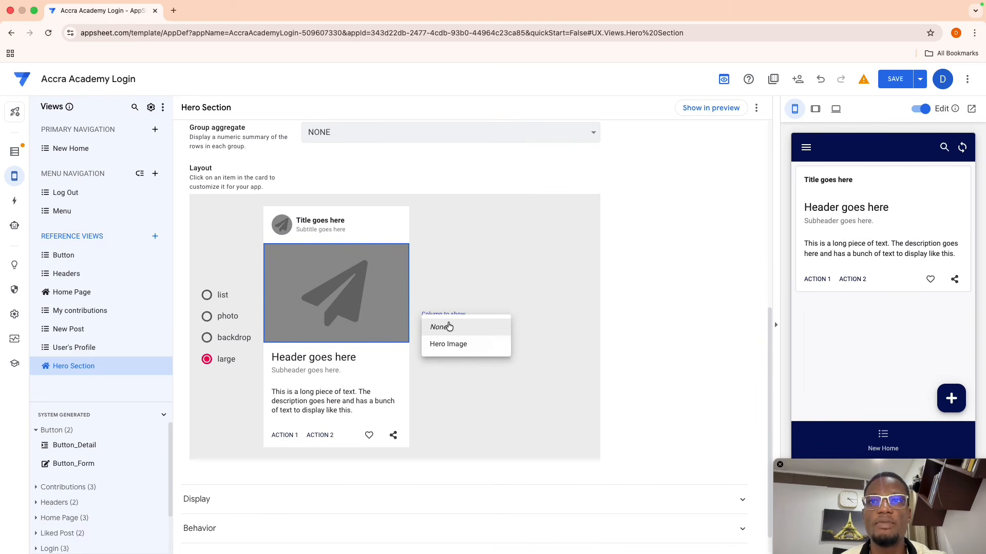
pyautogui.click(451, 344)
pyautogui.click(346, 359)
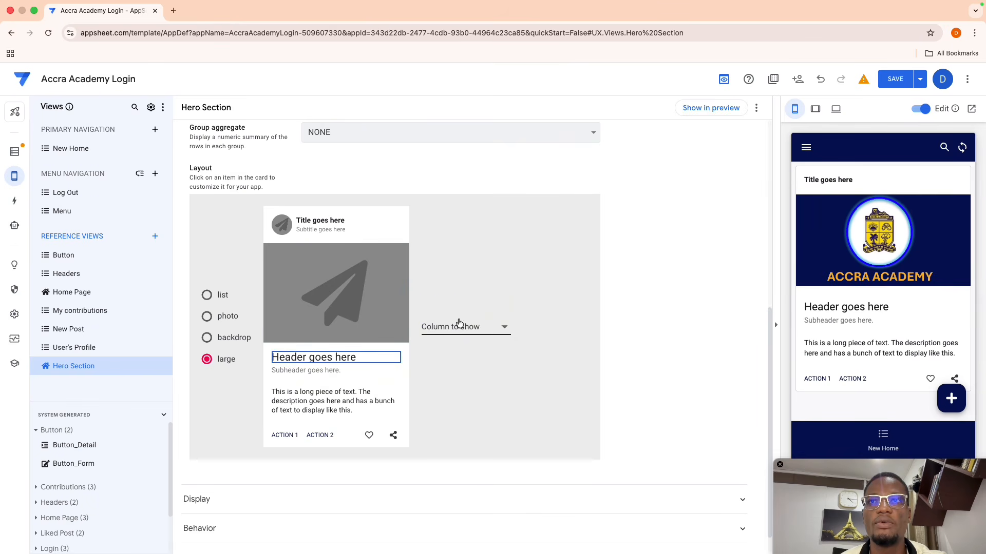
pyautogui.click(449, 339)
pyautogui.click(347, 358)
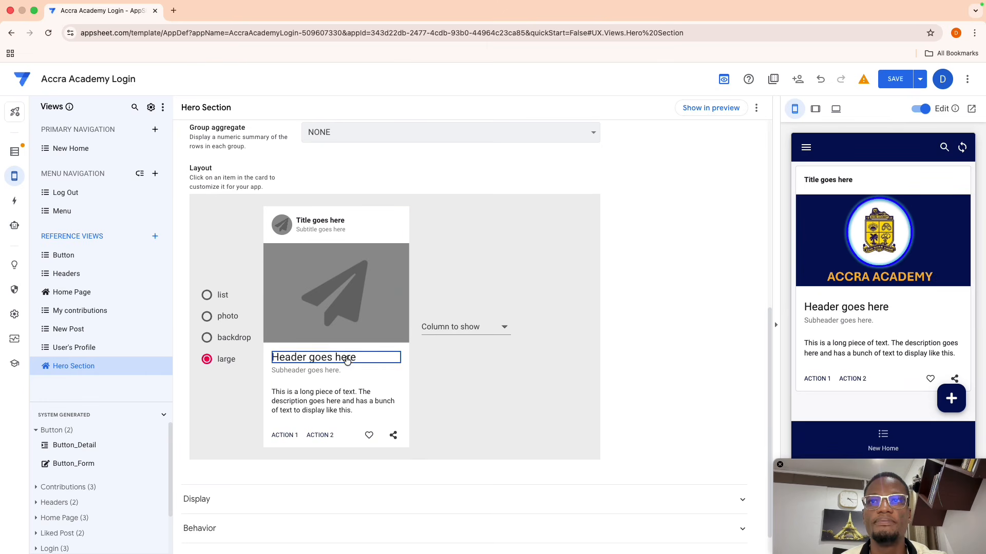
pyautogui.click(459, 333)
pyautogui.click(440, 343)
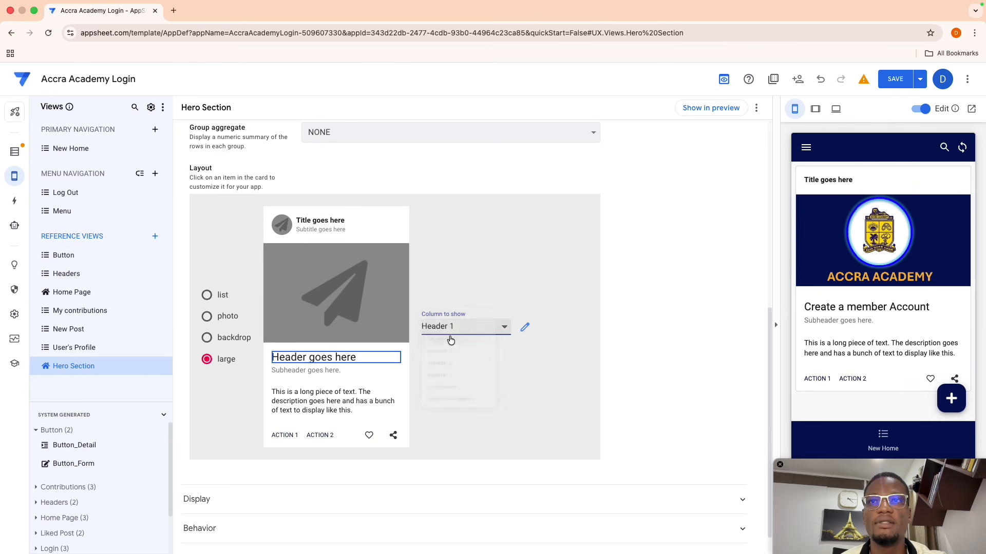
pyautogui.click(453, 328)
pyautogui.click(442, 310)
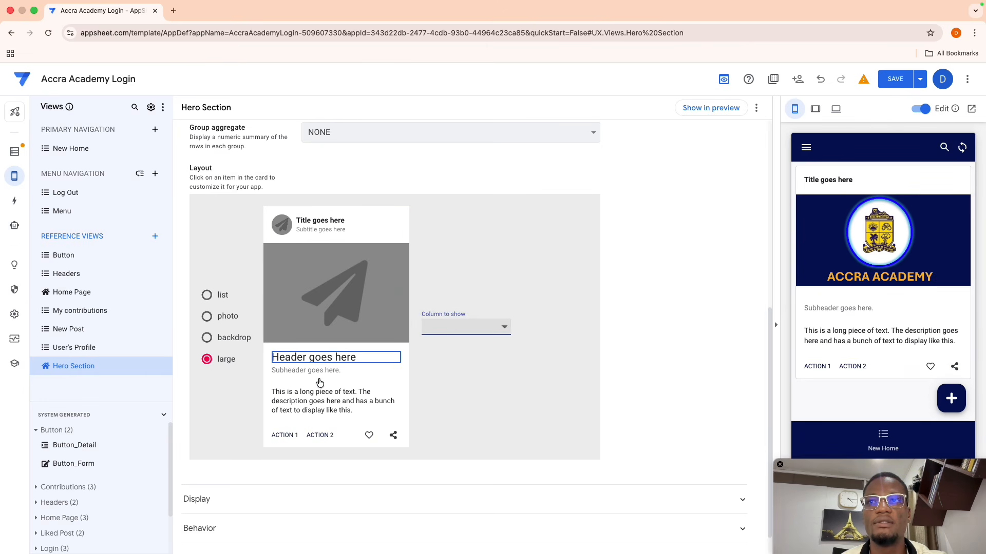
# - Clear the columns shown in the card's subheader and description
pyautogui.click(328, 378)
pyautogui.click(334, 376)
pyautogui.click(441, 331)
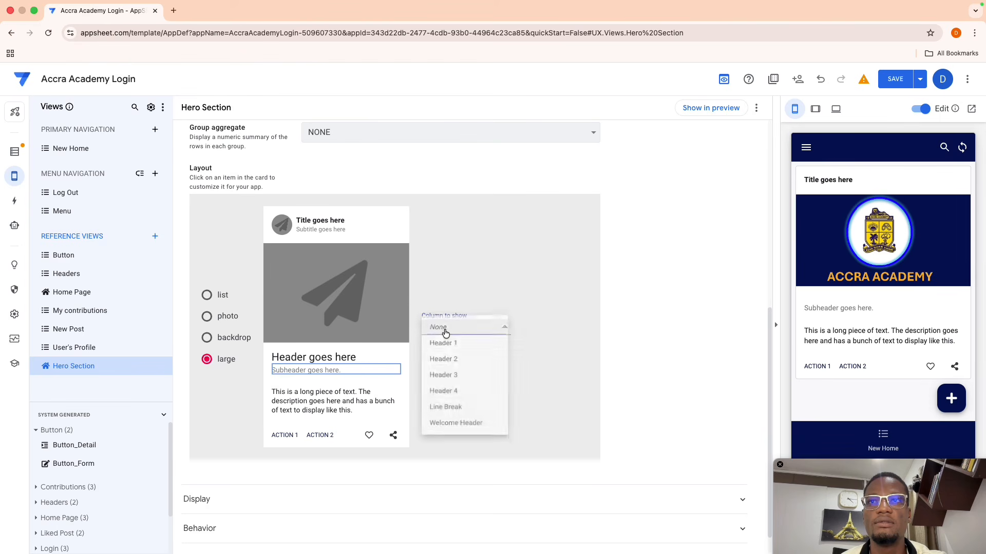
pyautogui.click(449, 345)
pyautogui.click(444, 332)
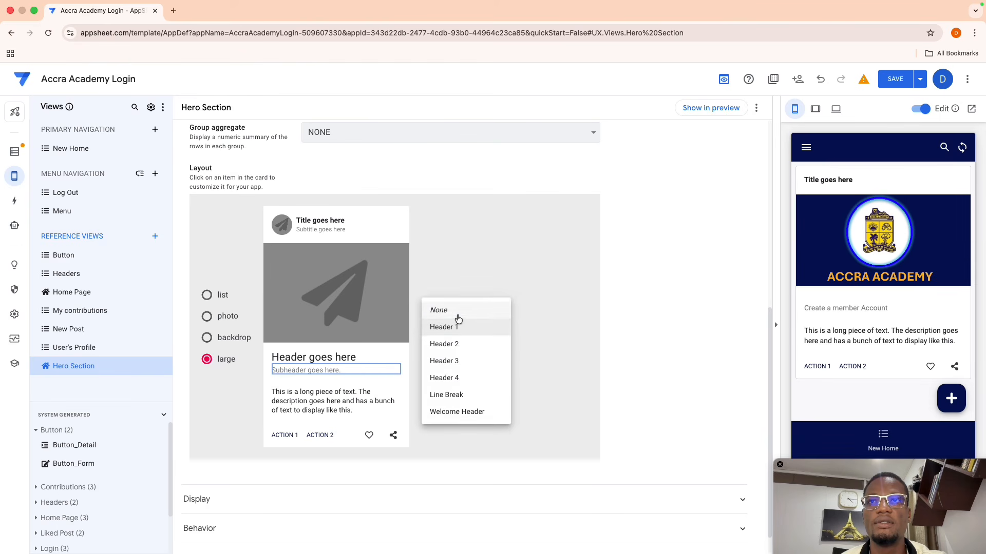
pyautogui.click(439, 310)
pyautogui.click(346, 394)
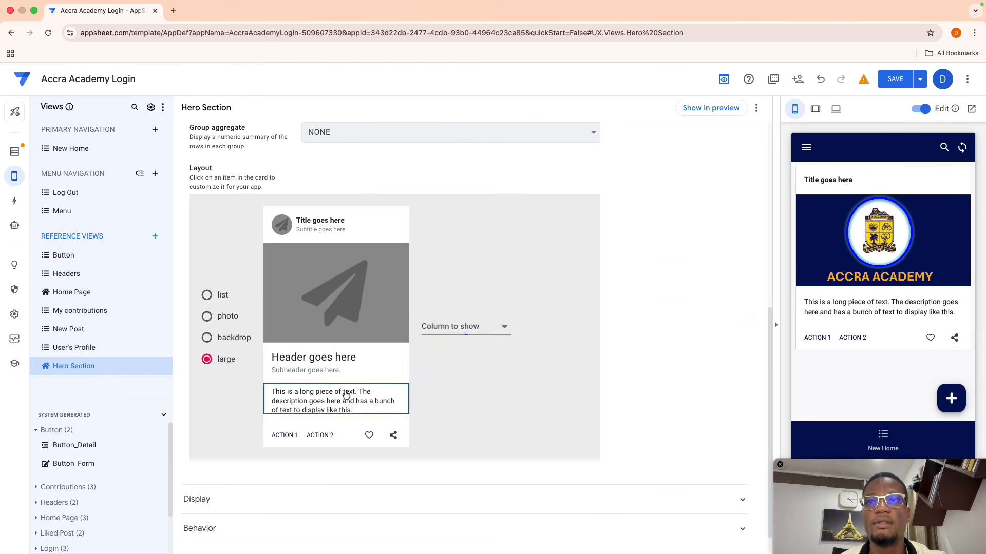
pyautogui.click(445, 332)
pyautogui.click(447, 345)
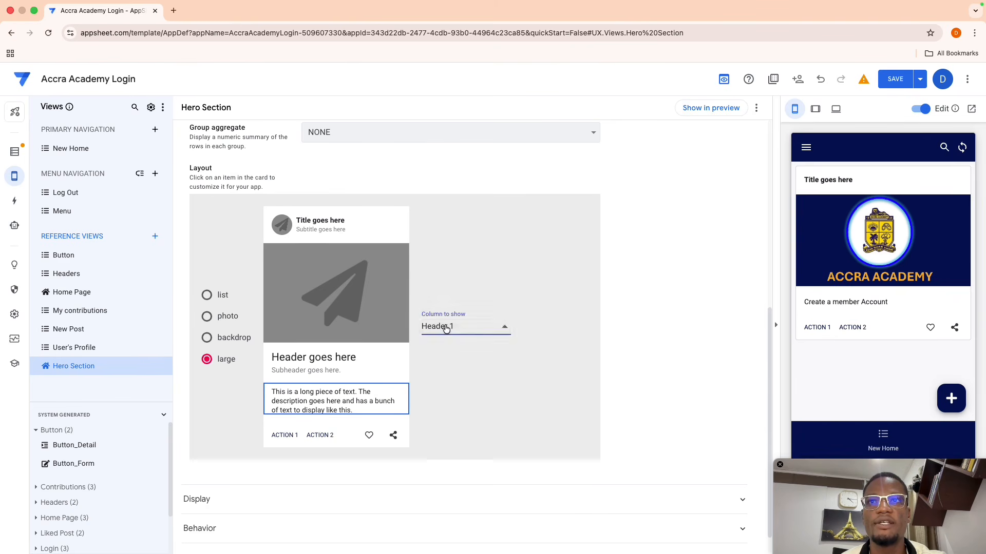
pyautogui.click(445, 329)
pyautogui.click(441, 310)
# - Set the card's first and second actions to None
pyautogui.click(289, 435)
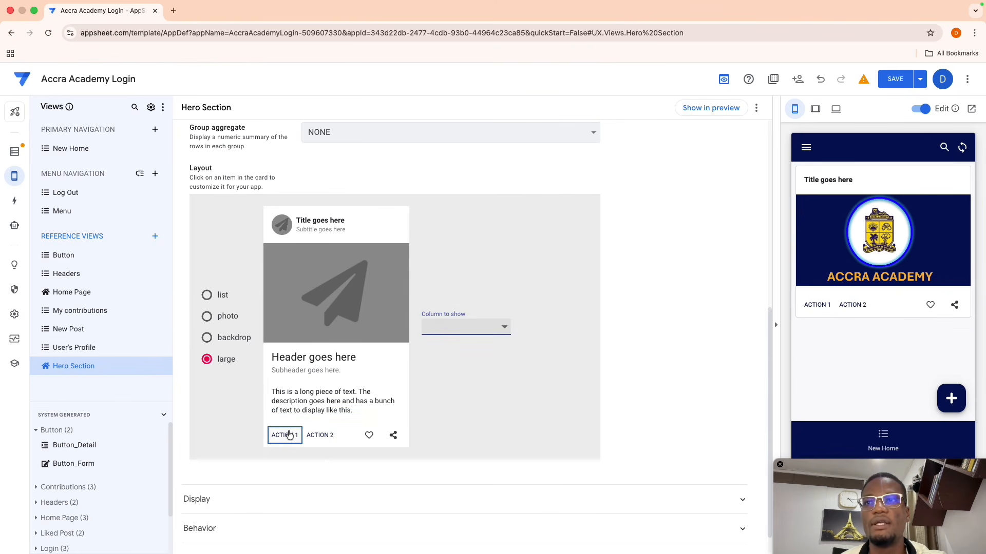
pyautogui.click(492, 328)
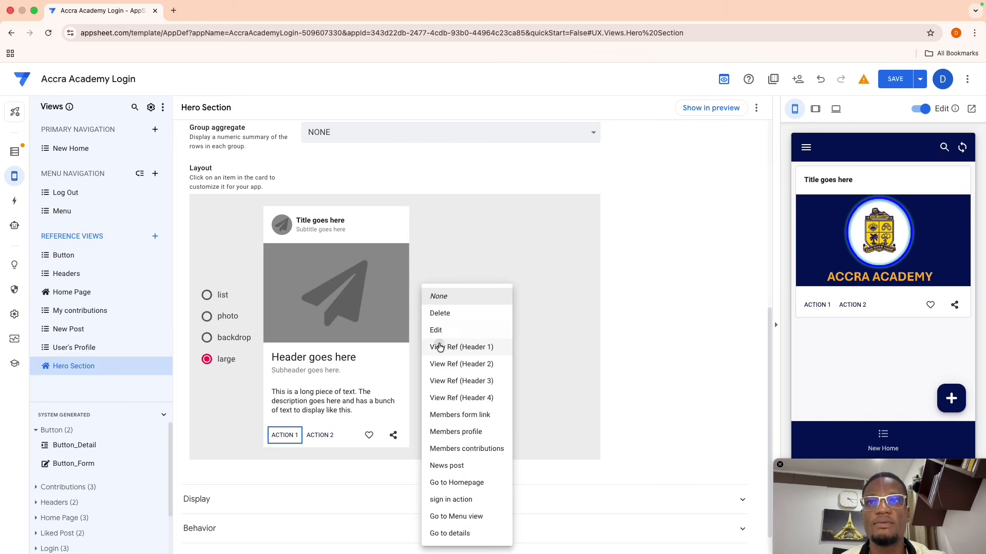
pyautogui.click(440, 347)
pyautogui.click(448, 324)
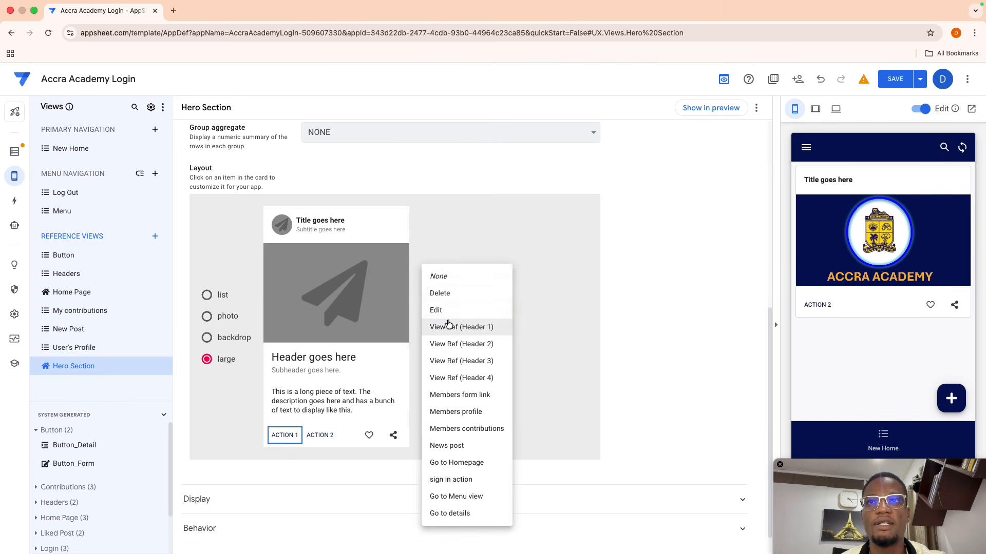
pyautogui.click(446, 284)
pyautogui.click(323, 436)
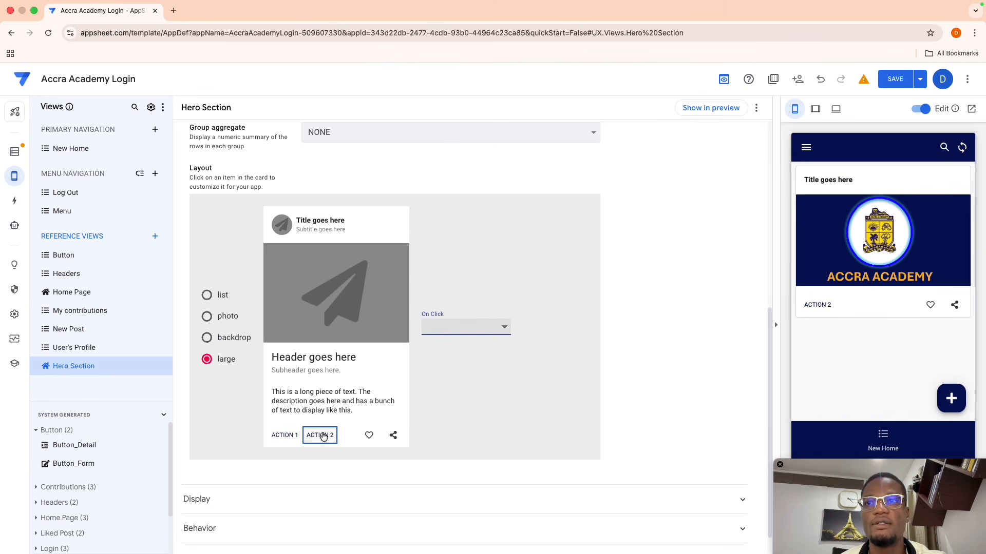
pyautogui.click(450, 334)
pyautogui.click(459, 354)
pyautogui.click(456, 328)
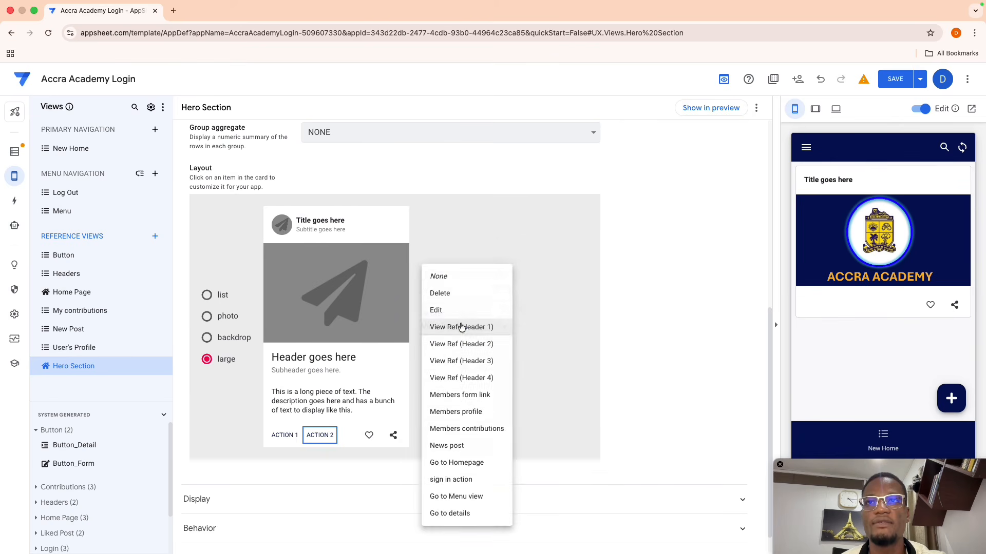
pyautogui.click(439, 280)
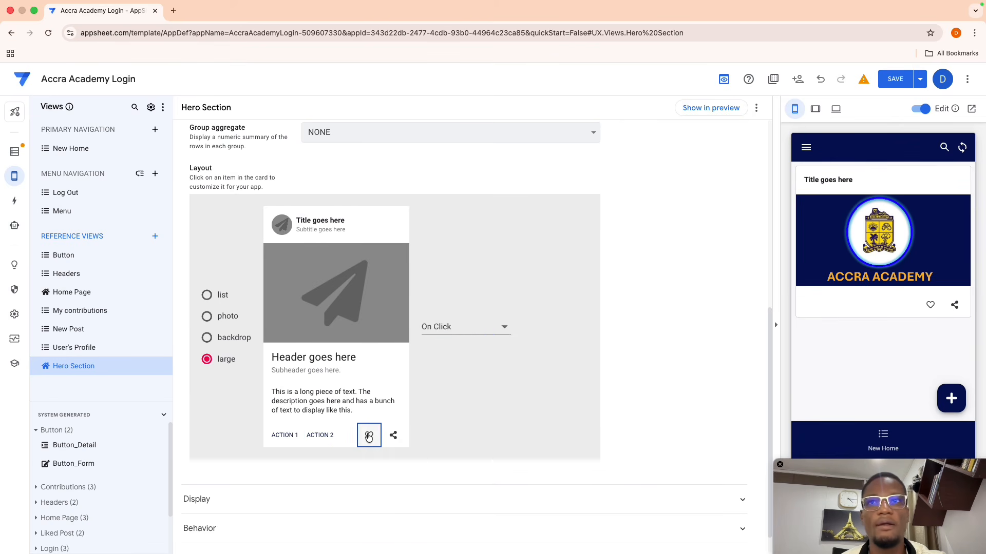
# - Set the like and share icon actions to None
pyautogui.click(472, 335)
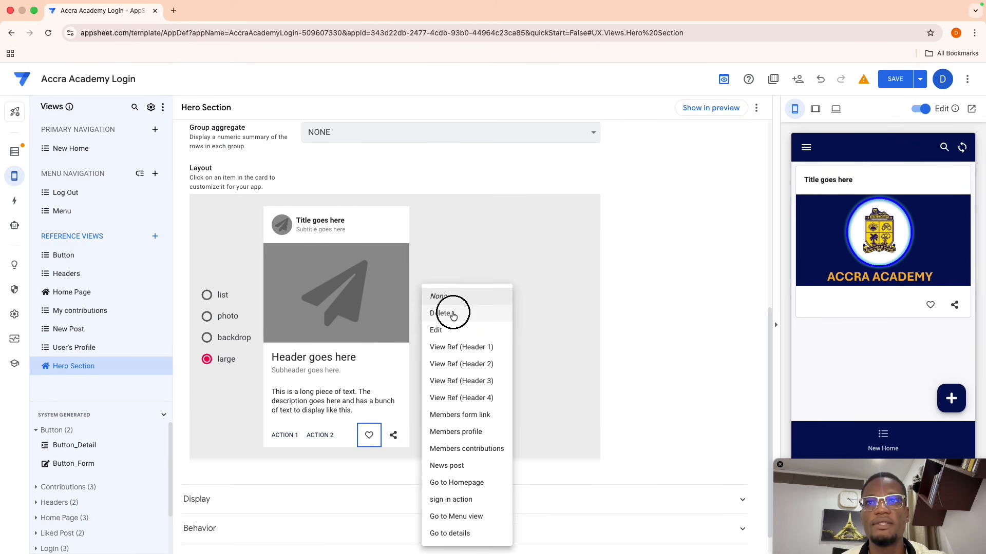
pyautogui.click(454, 316)
pyautogui.click(466, 324)
pyautogui.click(453, 303)
pyautogui.click(394, 436)
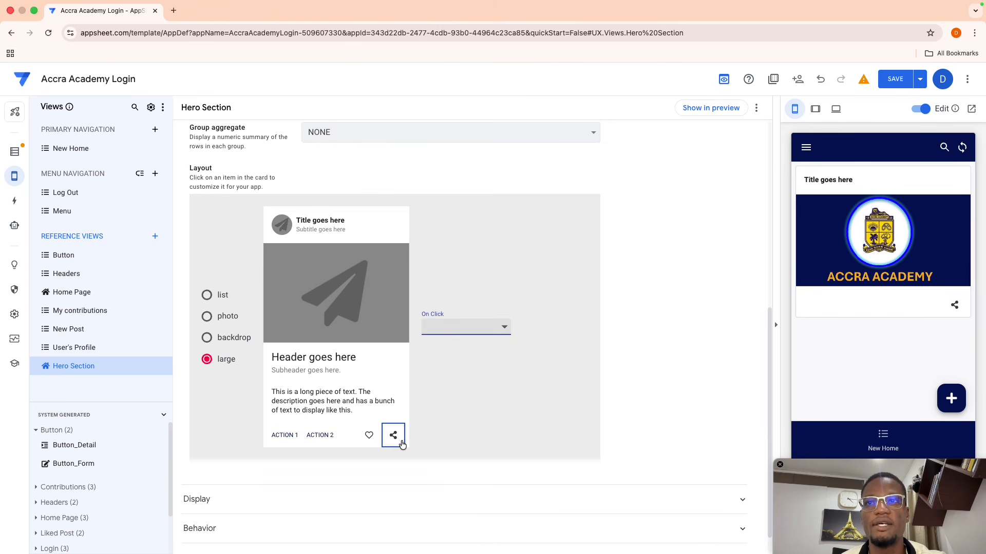
pyautogui.click(459, 337)
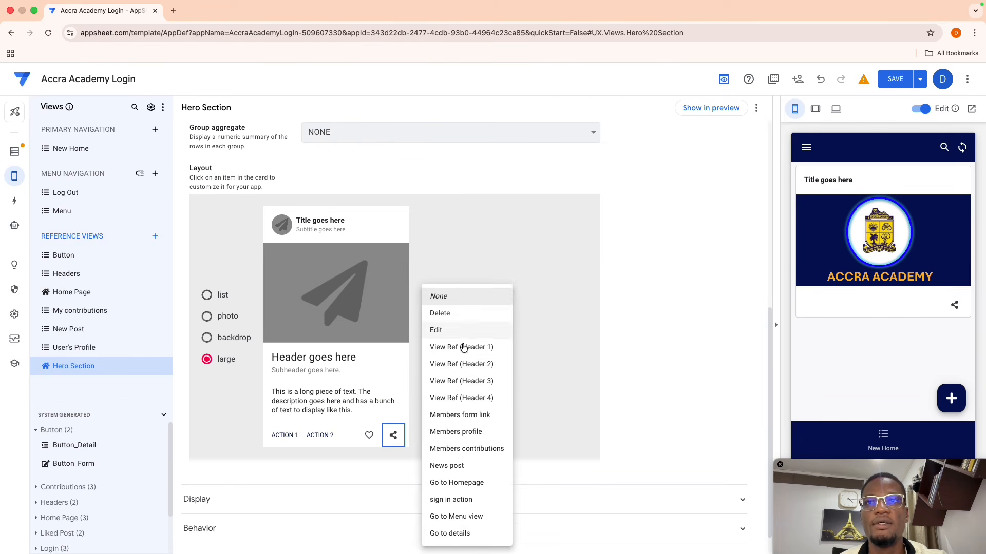
pyautogui.click(462, 361)
pyautogui.click(461, 328)
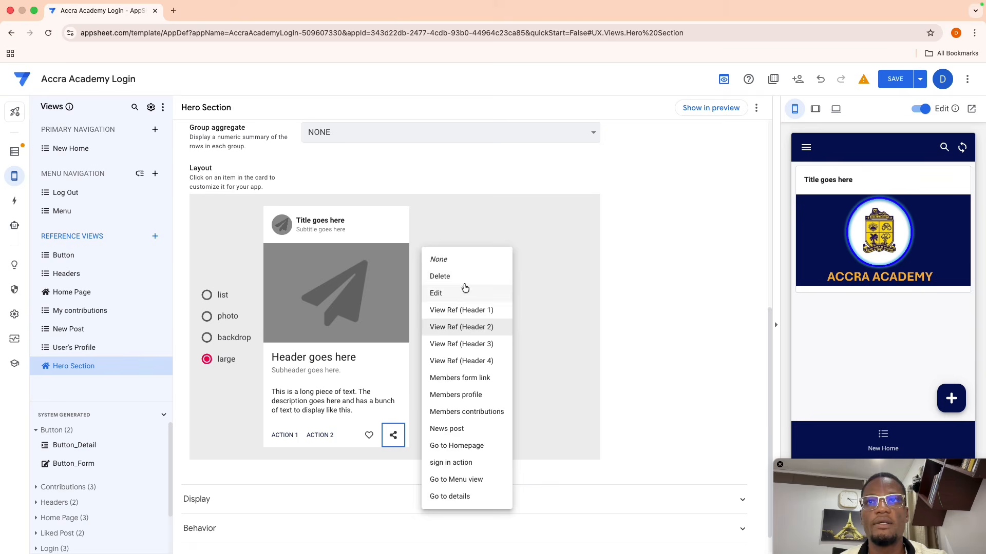
pyautogui.click(439, 260)
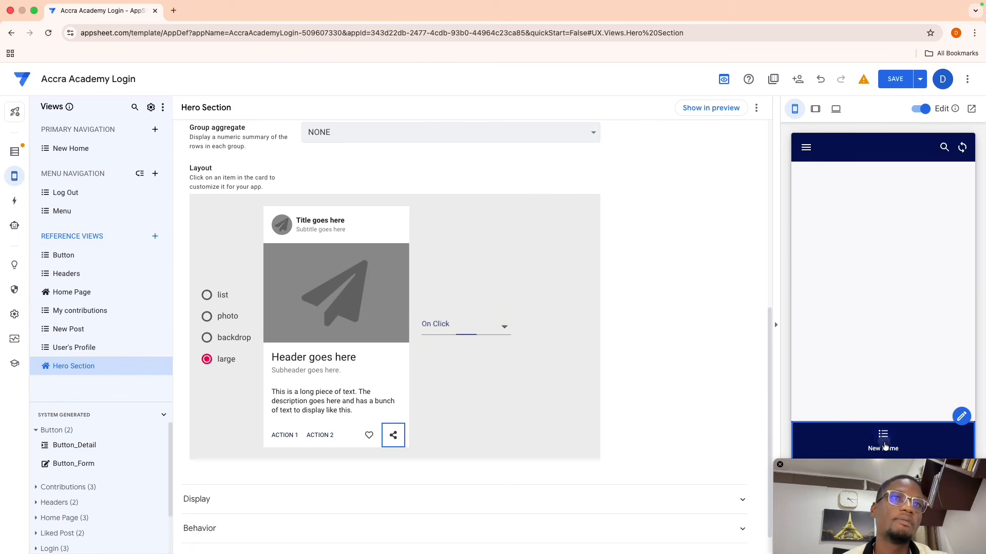
# - Set the card title's Column to show to None, check the preview, and save
pyautogui.click(462, 329)
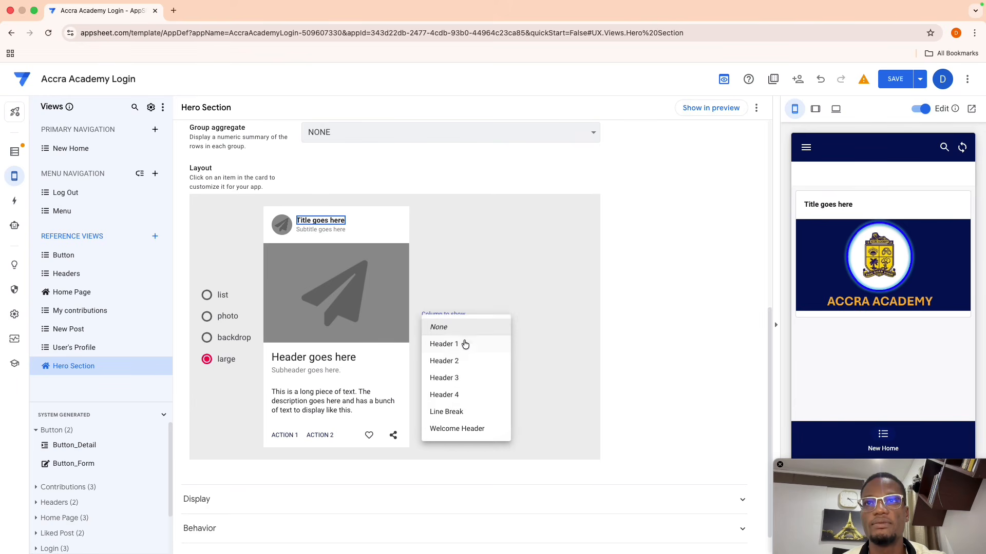
pyautogui.click(460, 351)
pyautogui.click(478, 317)
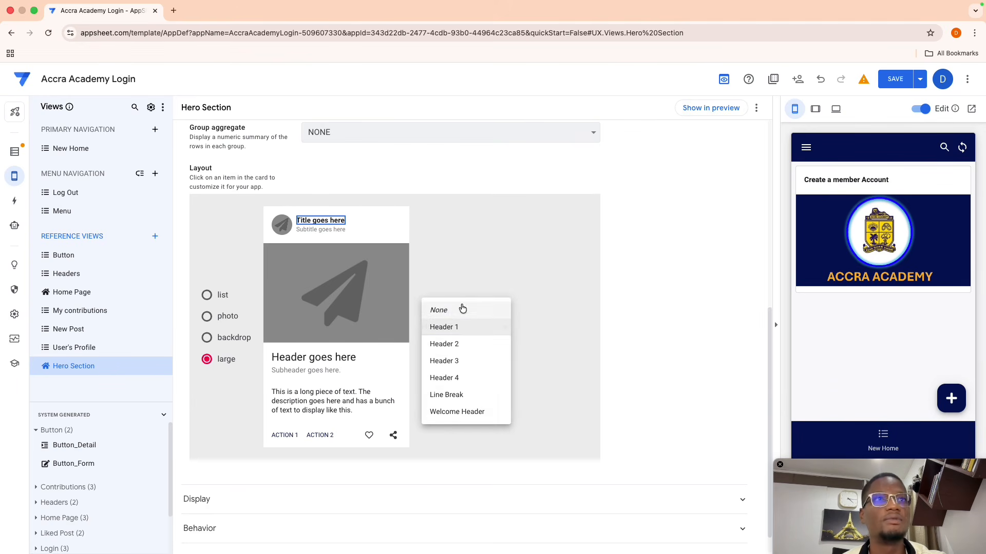
pyautogui.click(462, 309)
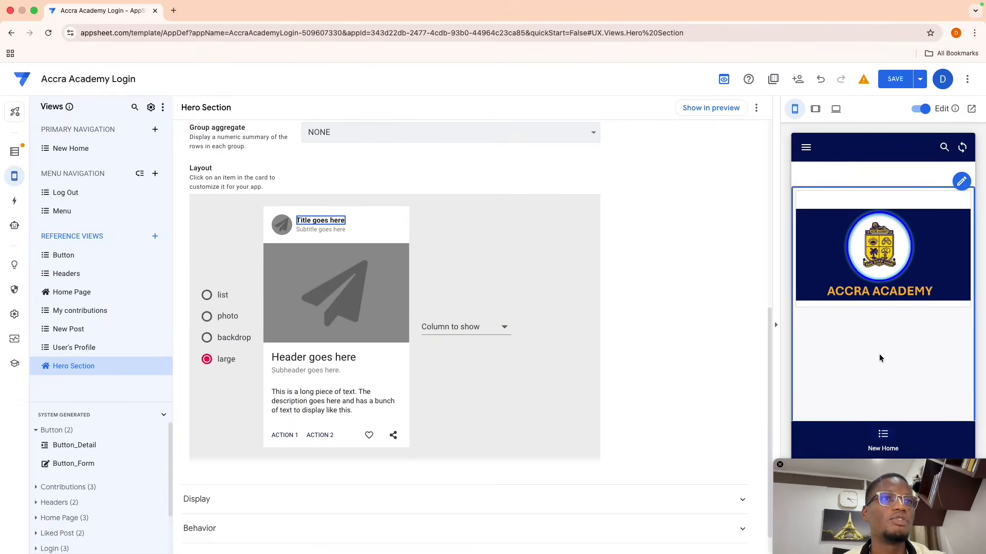
pyautogui.scroll(-7, 880, 358)
pyautogui.scroll(6, 880, 358)
pyautogui.scroll(-5, 880, 357)
pyautogui.scroll(4, 881, 354)
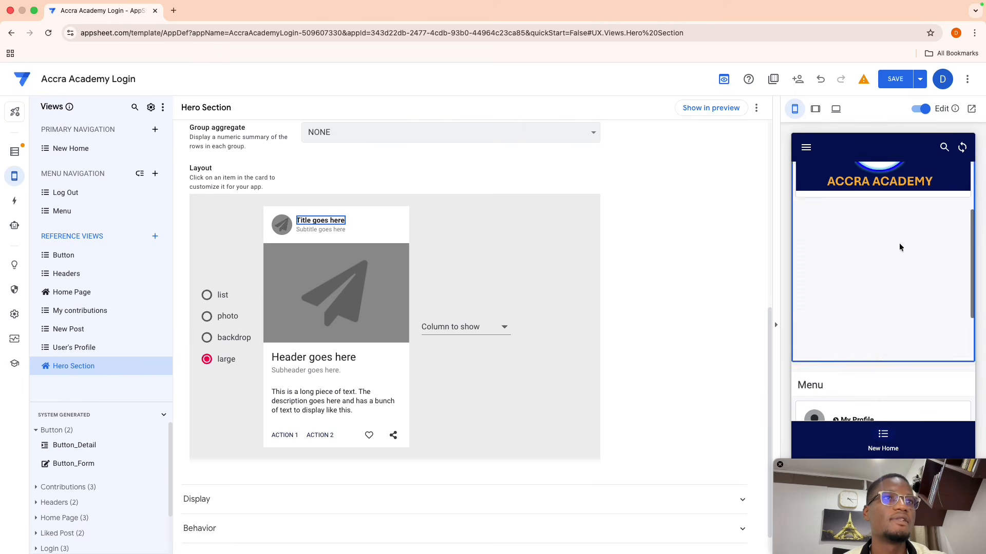
pyautogui.click(896, 80)
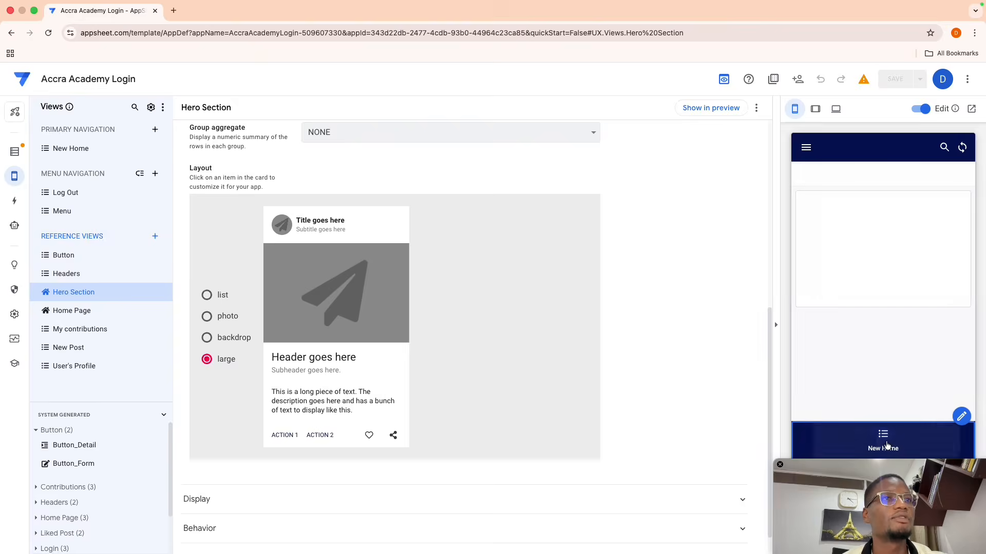
pyautogui.scroll(-5, 880, 349)
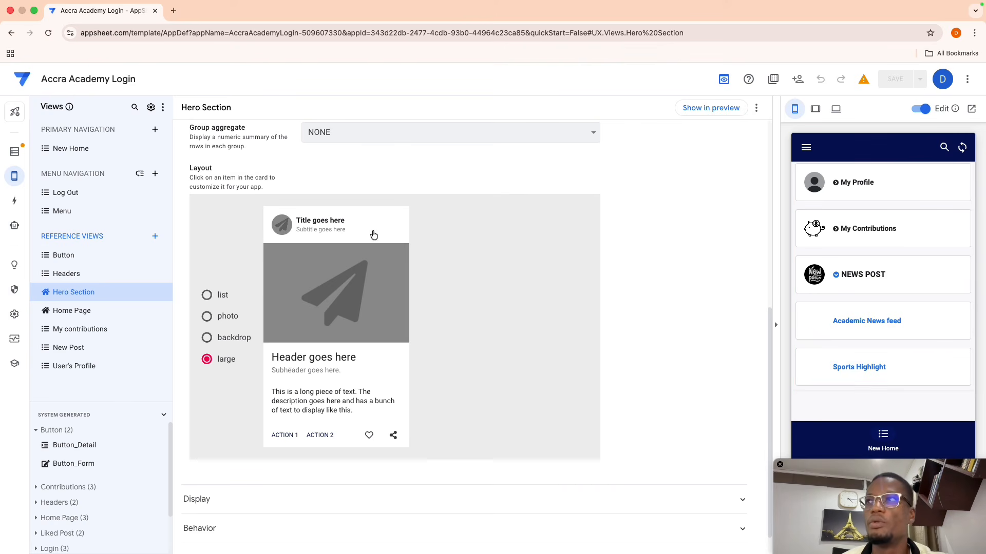
# - Switch off New mobile framework (preview) under Views: General
pyautogui.click(150, 107)
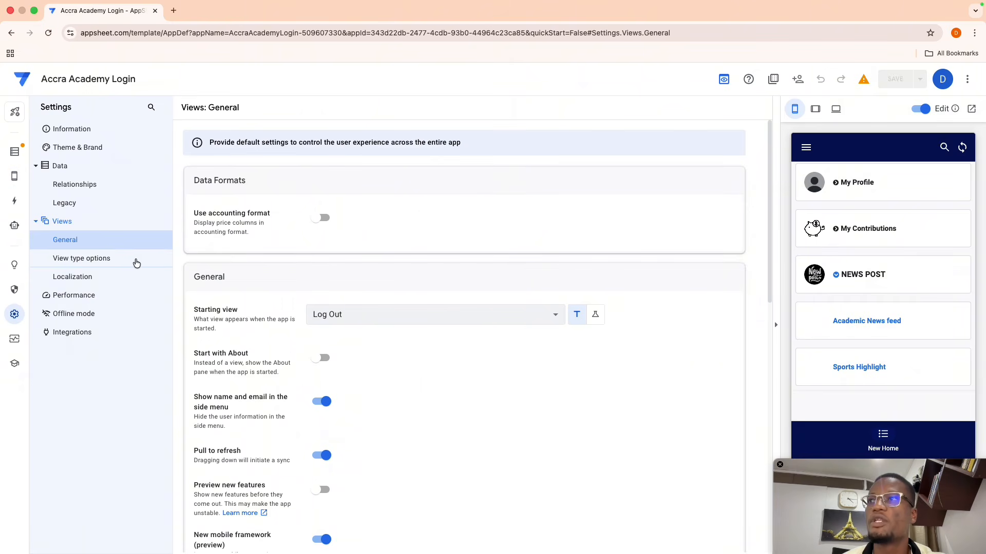
pyautogui.scroll(-4, 313, 359)
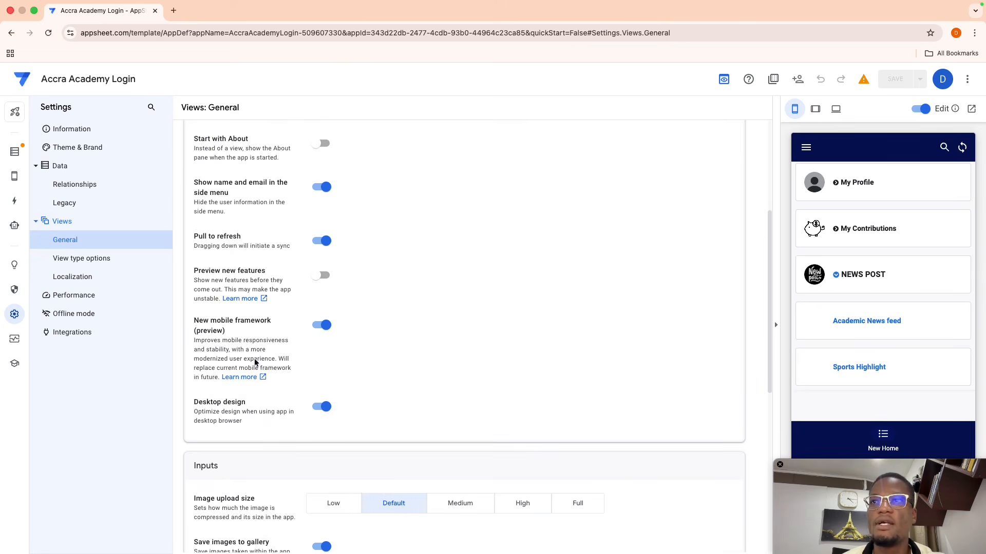
pyautogui.scroll(5, 842, 354)
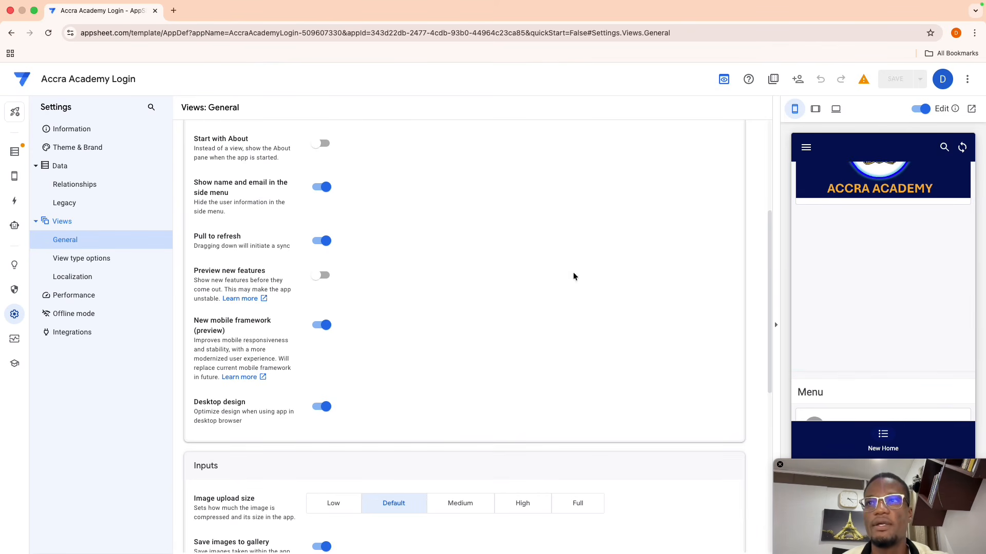
pyautogui.click(322, 329)
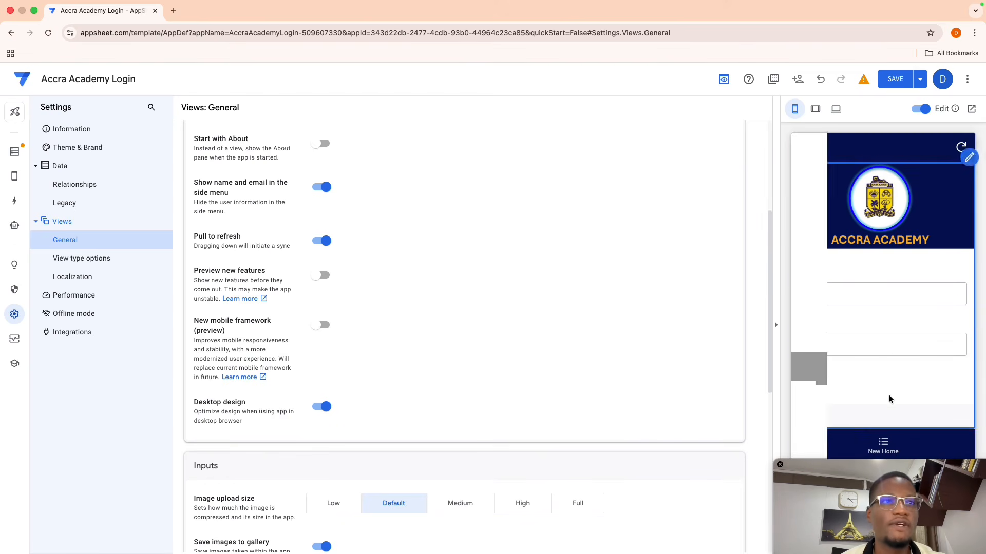
pyautogui.click(882, 446)
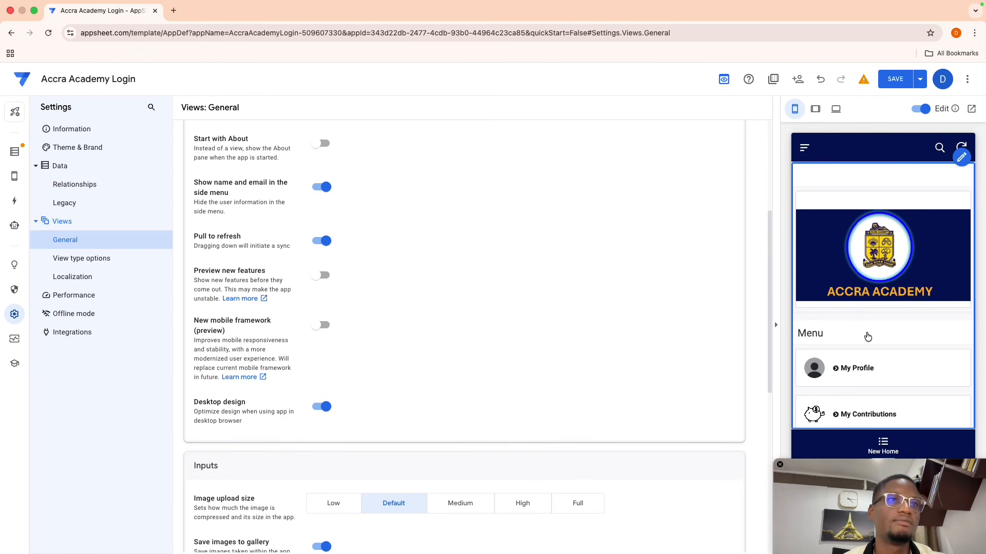
pyautogui.scroll(-5, 868, 335)
pyautogui.scroll(-1, 867, 336)
pyautogui.scroll(5, 867, 336)
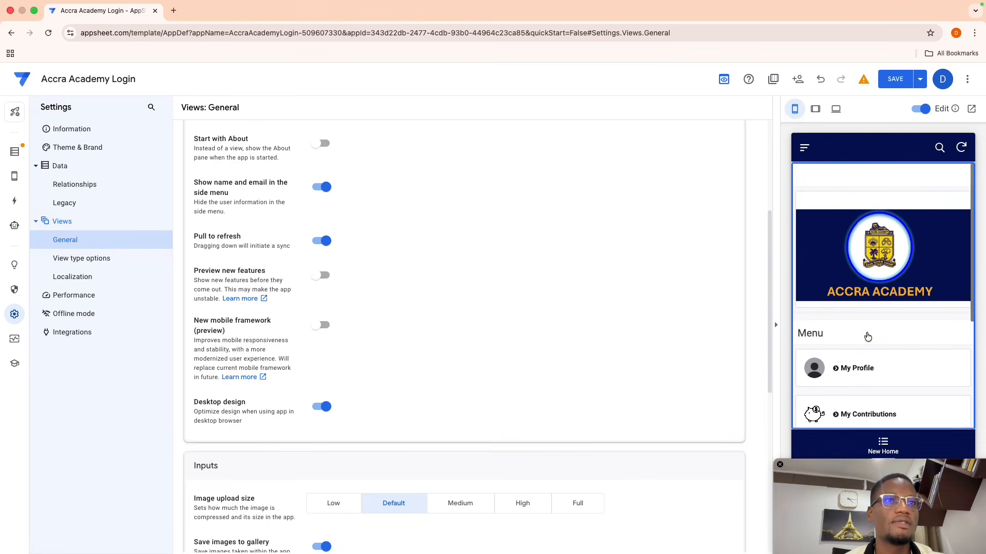
pyautogui.scroll(-5, 867, 337)
pyautogui.scroll(2, 868, 336)
pyautogui.scroll(2, 867, 336)
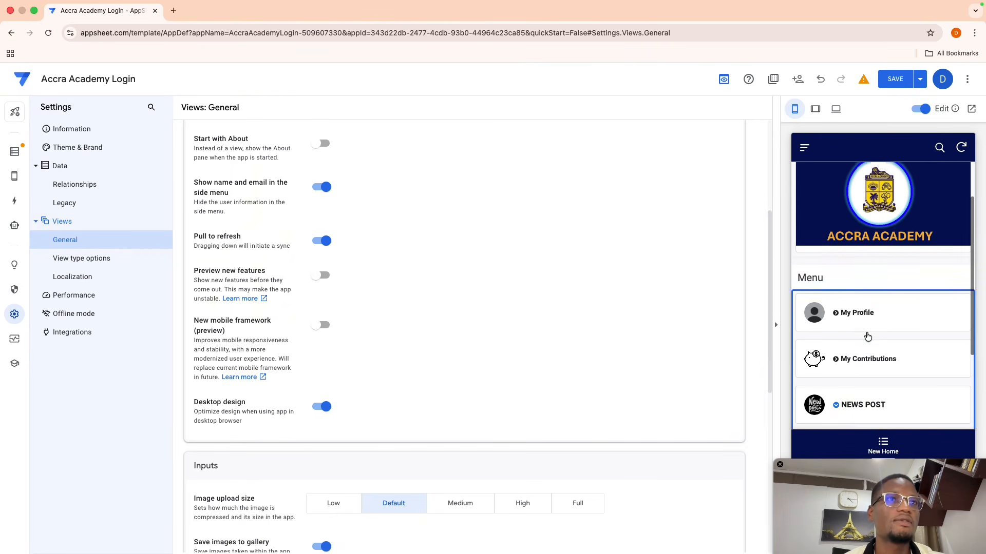
pyautogui.click(847, 313)
pyautogui.scroll(-3, 843, 347)
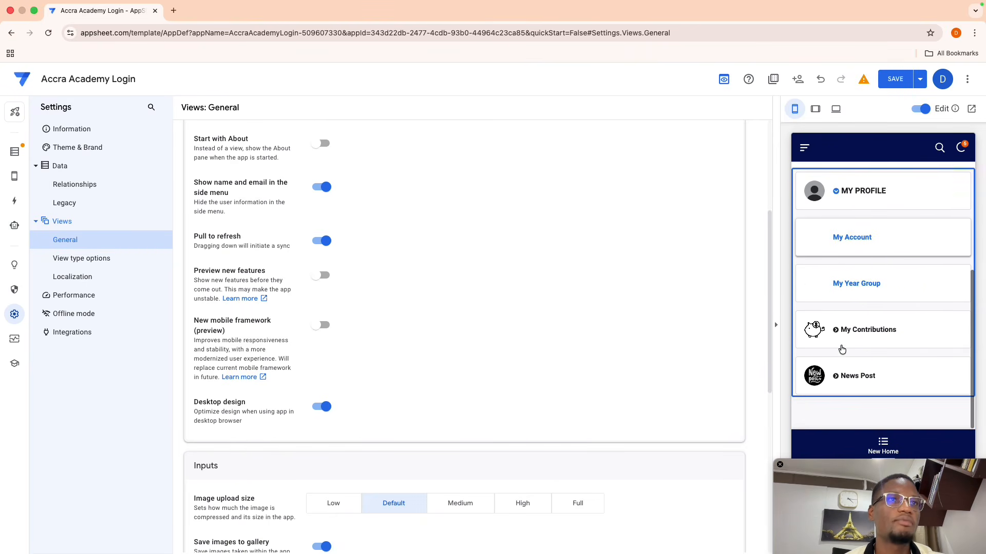
pyautogui.click(834, 199)
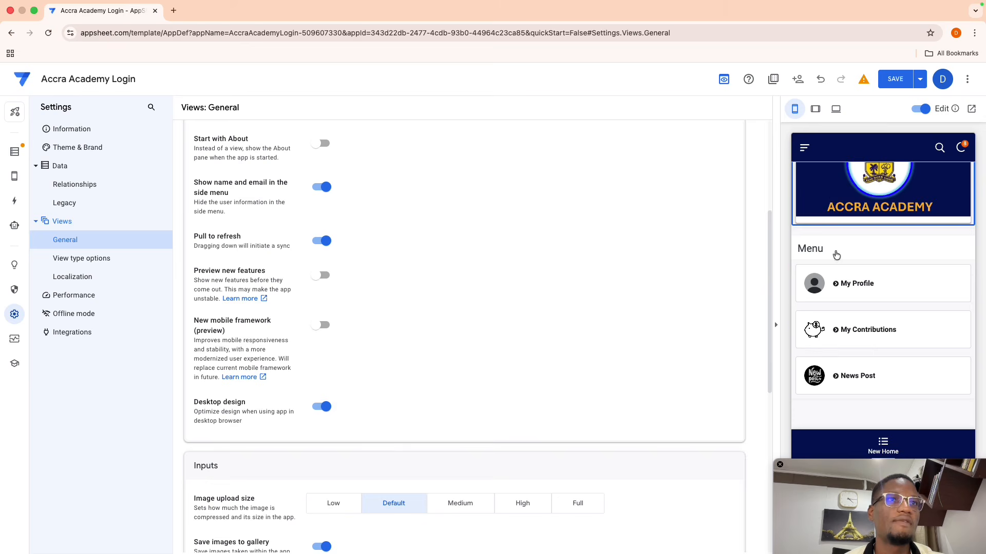
pyautogui.click(838, 331)
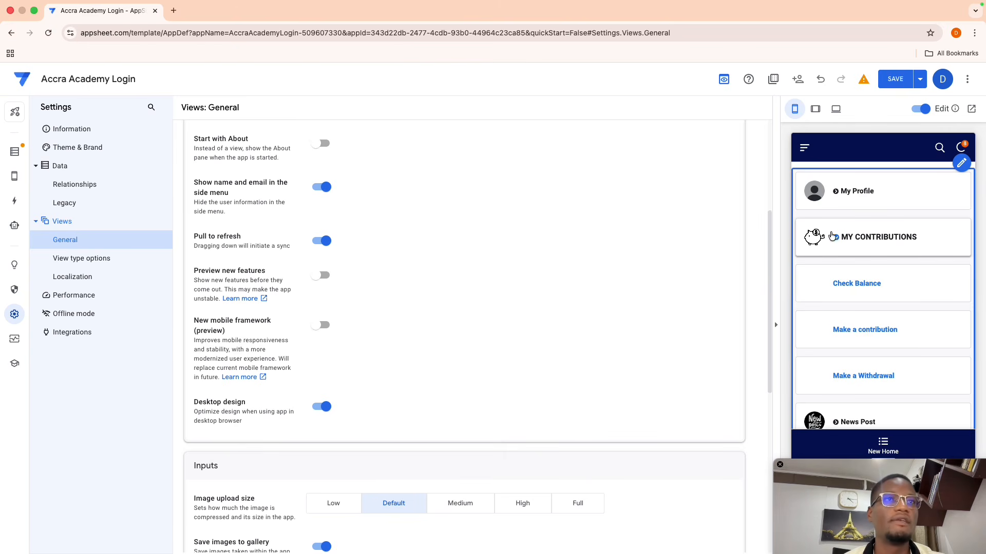
pyautogui.click(839, 384)
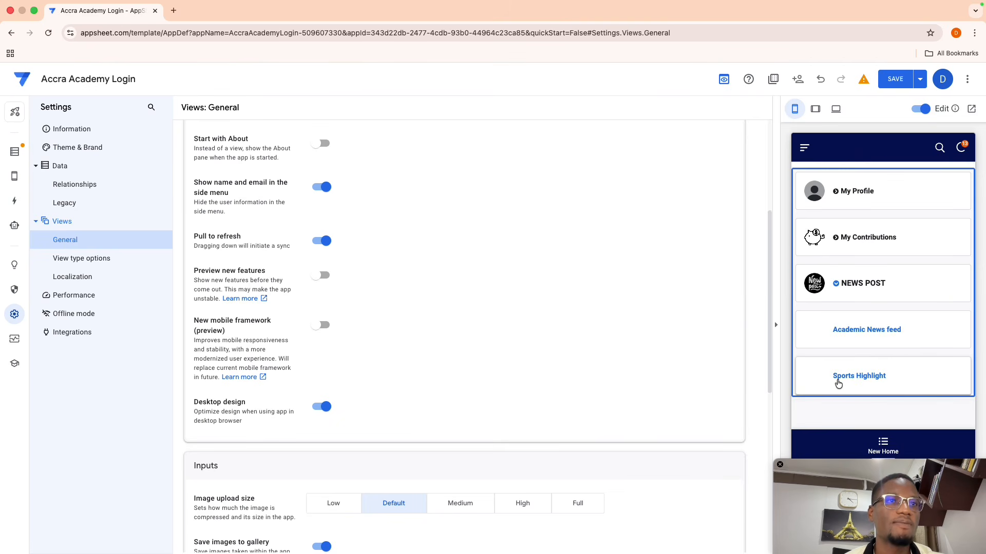
pyautogui.click(851, 329)
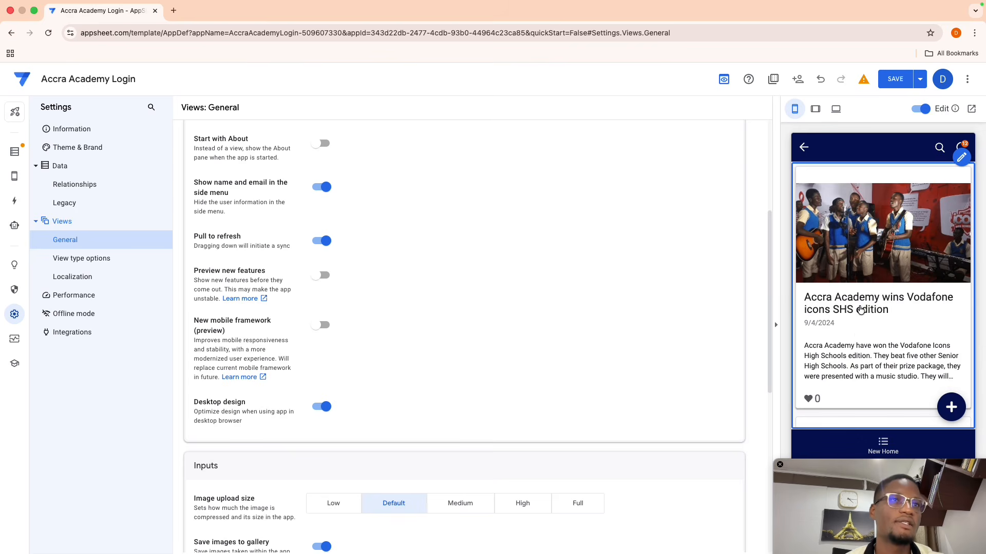
pyautogui.click(805, 150)
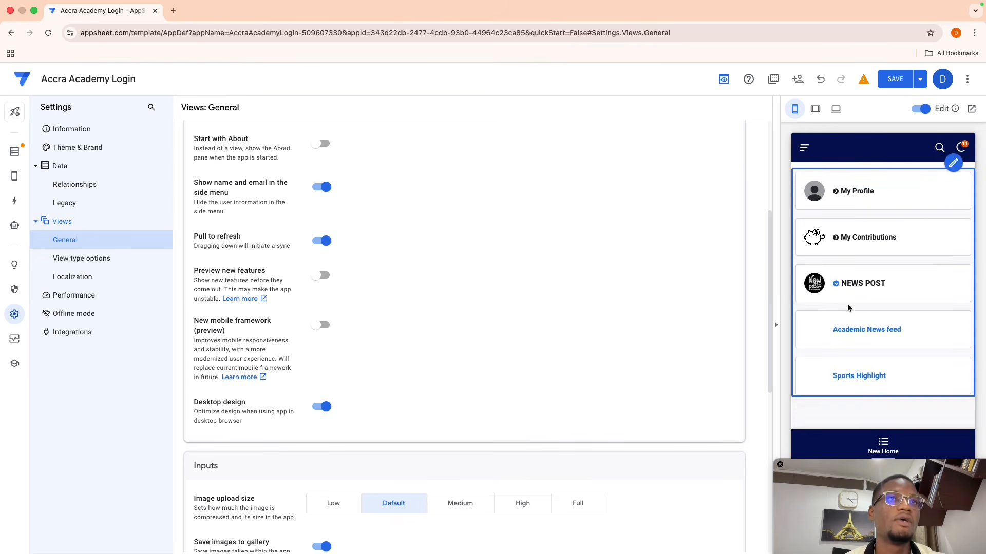
pyautogui.scroll(2, 848, 342)
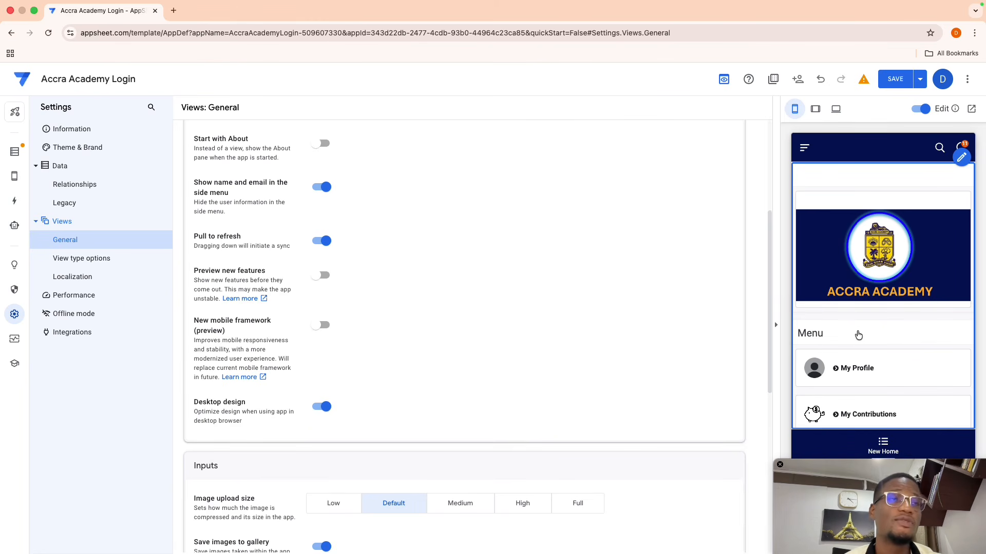
pyautogui.scroll(-1, 858, 335)
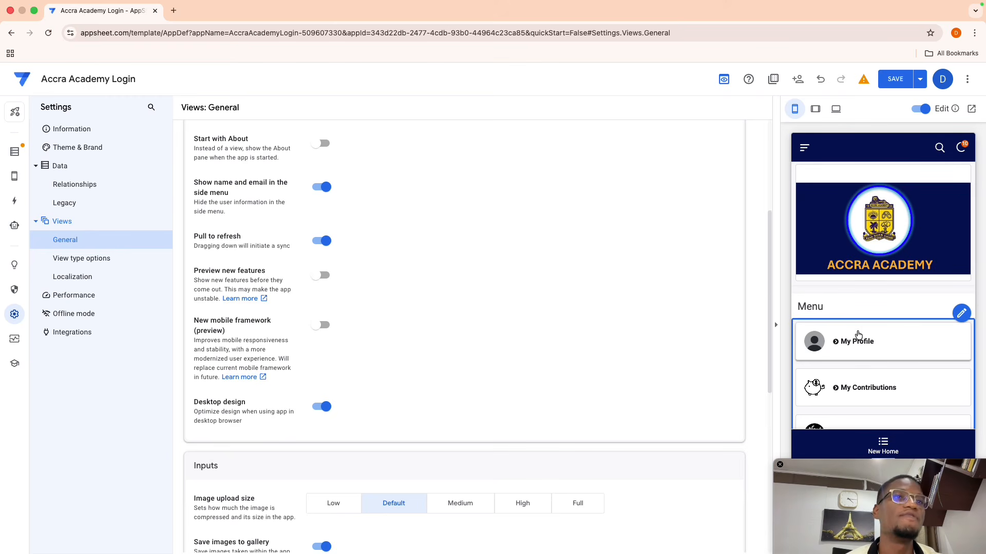
pyautogui.scroll(-2, 883, 341)
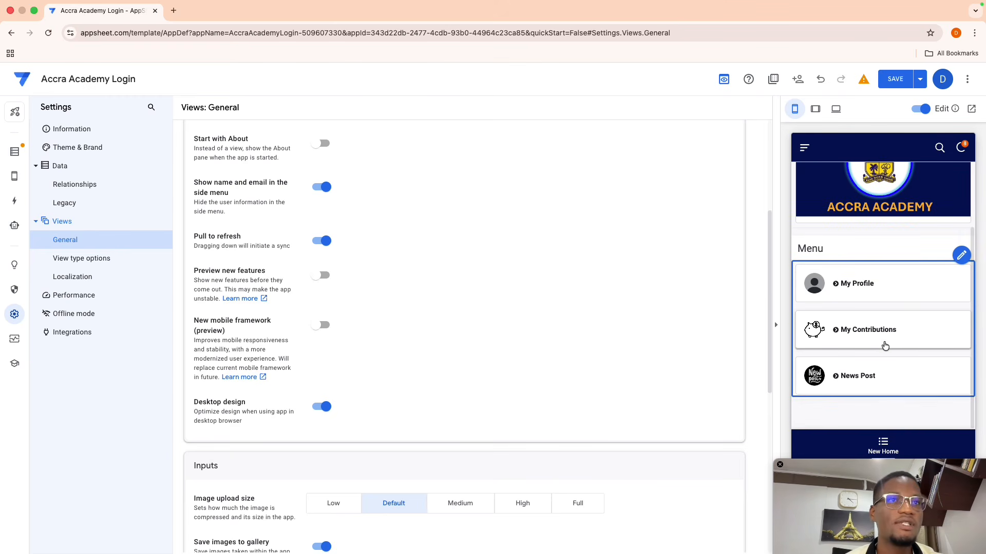